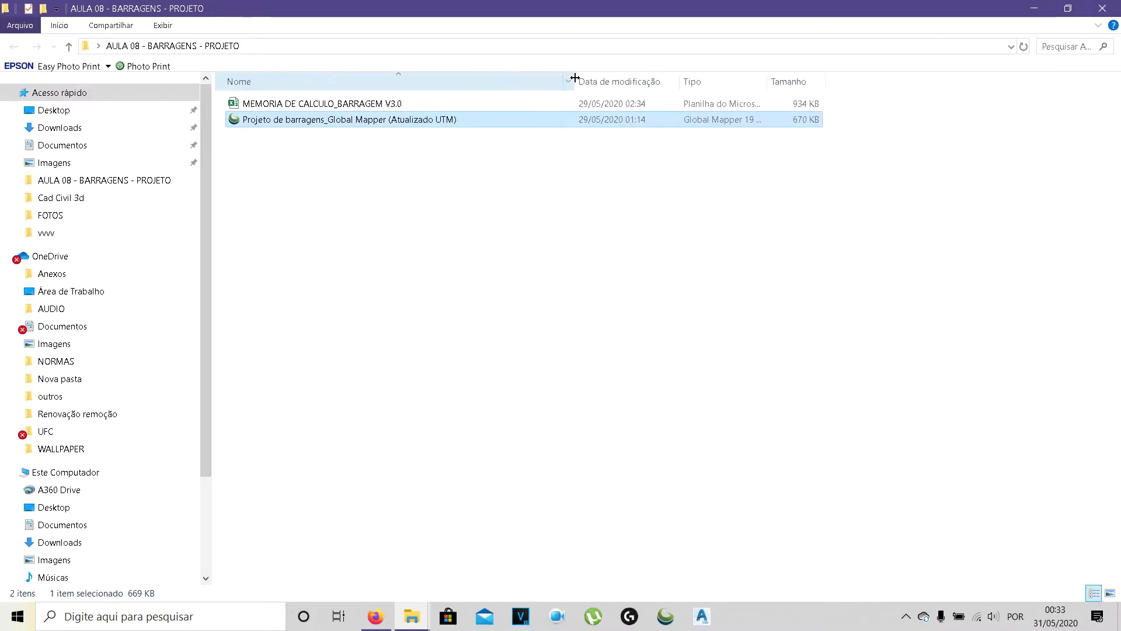
- Open the project file "Projeto de barragens_Global Mapper (Atualizado UTM)" in Global Mapper and maximize its window
{"action": "left_click", "coordinate": [304, 104]}
{"action": "left_click", "coordinate": [300, 121]}
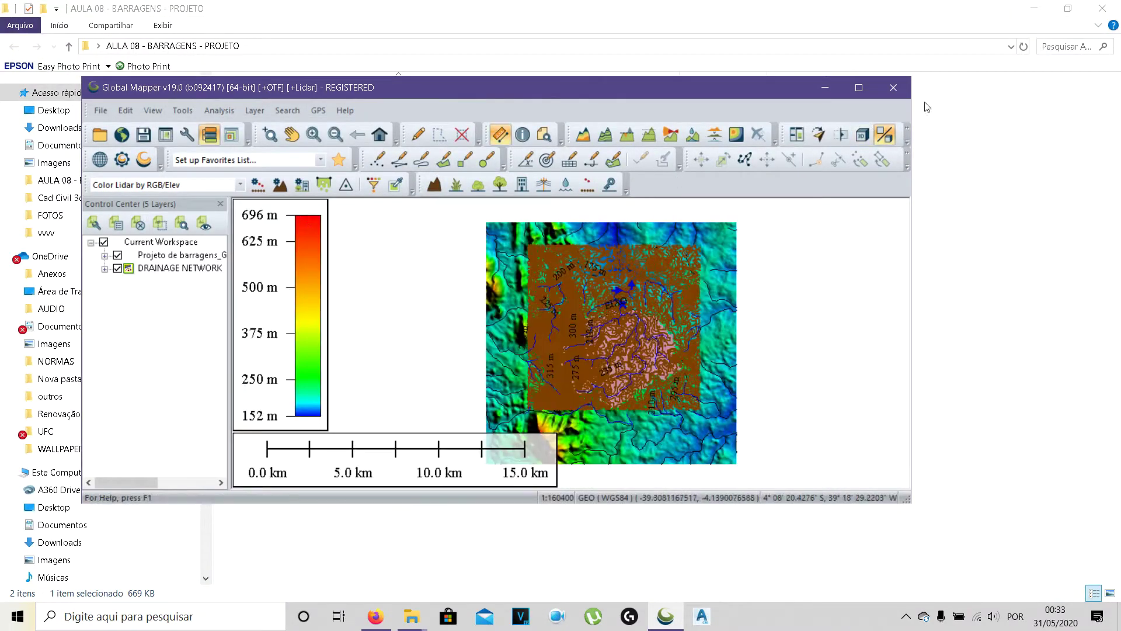
{"action": "left_click", "coordinate": [858, 88]}
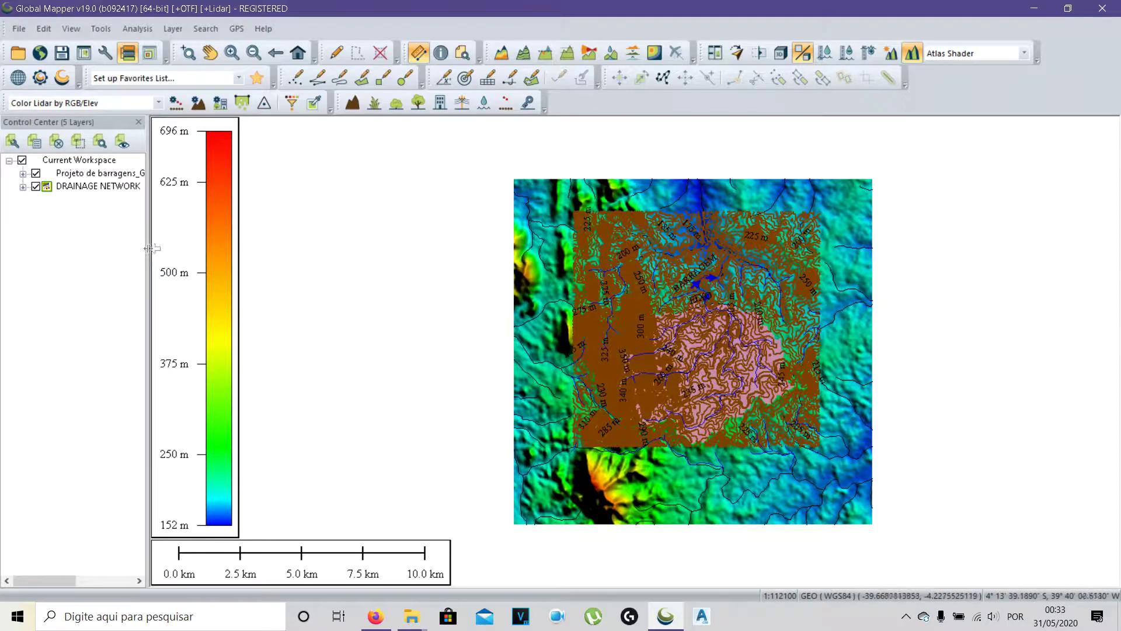
- Widen the layer list and expand the project and DRAINAGE NETWORK groups to show their layers
{"action": "left_click_drag", "start_coordinate": [145, 247], "coordinate": [261, 245]}
{"action": "left_click", "coordinate": [23, 186]}
{"action": "left_click", "coordinate": [23, 173]}
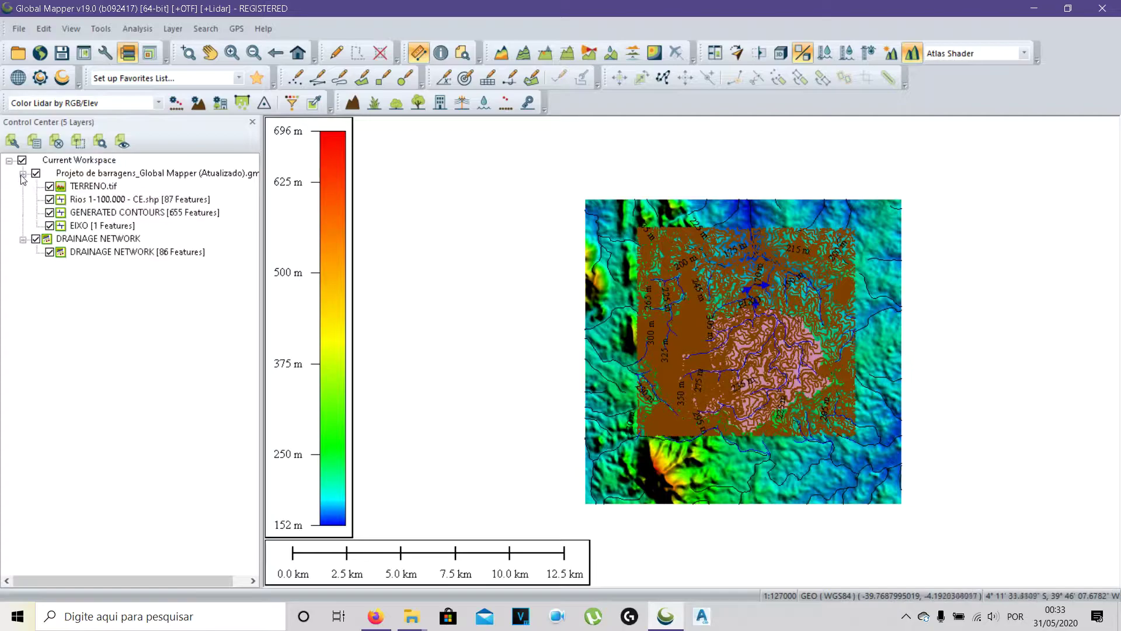
- Hide the EIXO, GENERATED CONTOURS and Rios 1-100.000 - CE.shp layers, keeping TERRENO.tif displayed
{"action": "left_click", "coordinate": [45, 239]}
{"action": "left_click", "coordinate": [49, 226]}
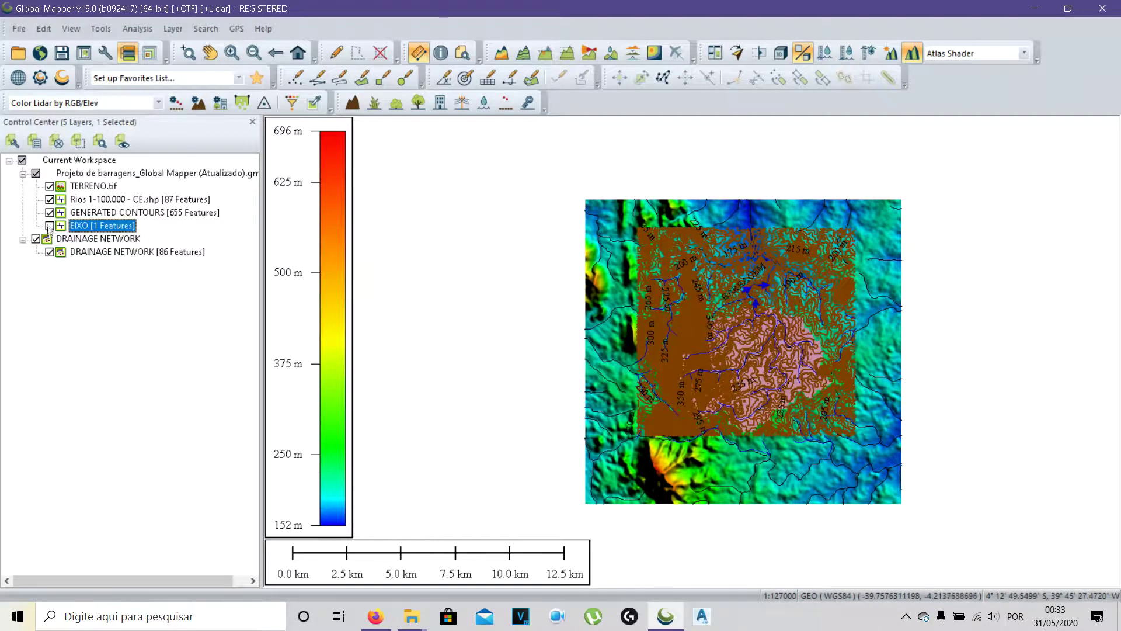
{"action": "left_click", "coordinate": [49, 213]}
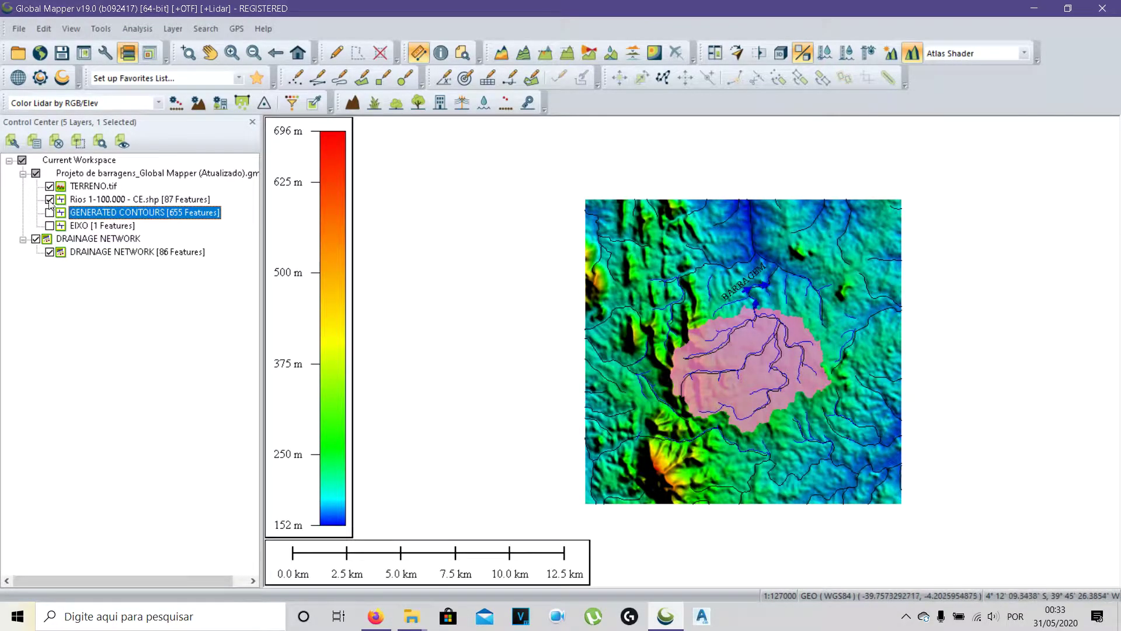
{"action": "left_click", "coordinate": [50, 200]}
{"action": "left_click", "coordinate": [51, 188]}
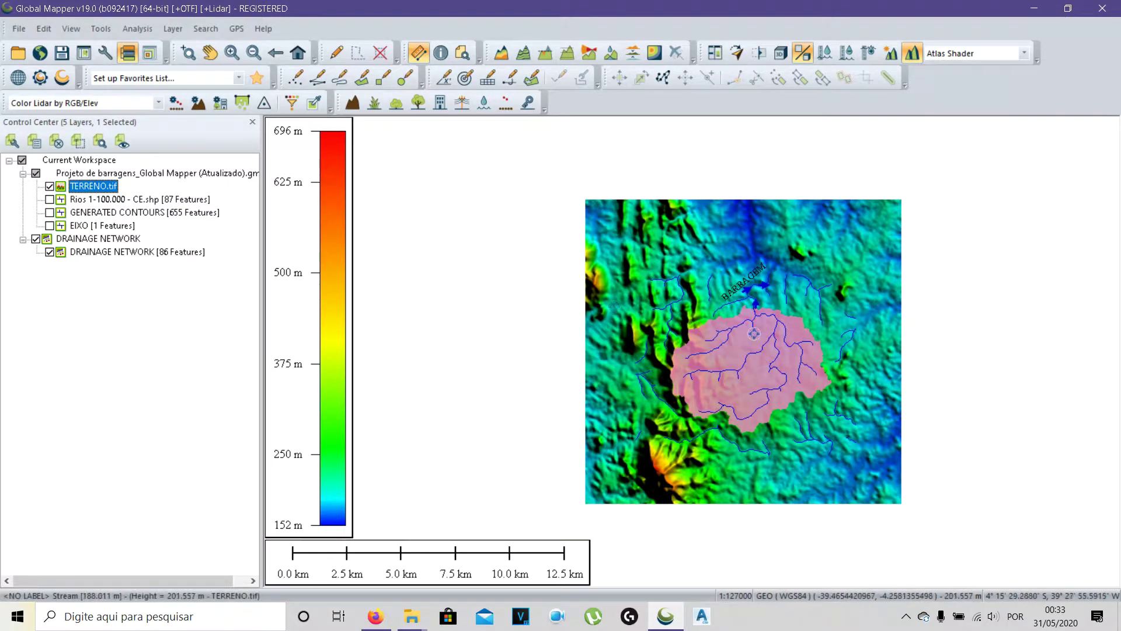
- Show the EIXO layer again and look closely at the dam axis on the map
{"action": "scroll", "coordinate": [750, 327], "scroll_direction": "up", "scroll_amount": 3}
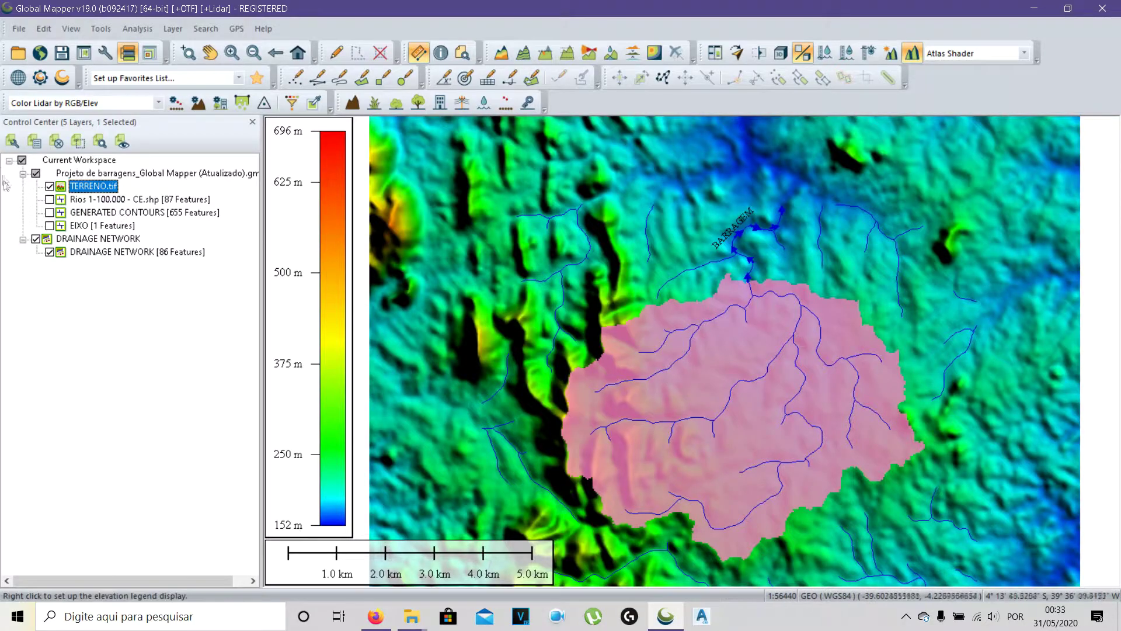
{"action": "left_click", "coordinate": [49, 226]}
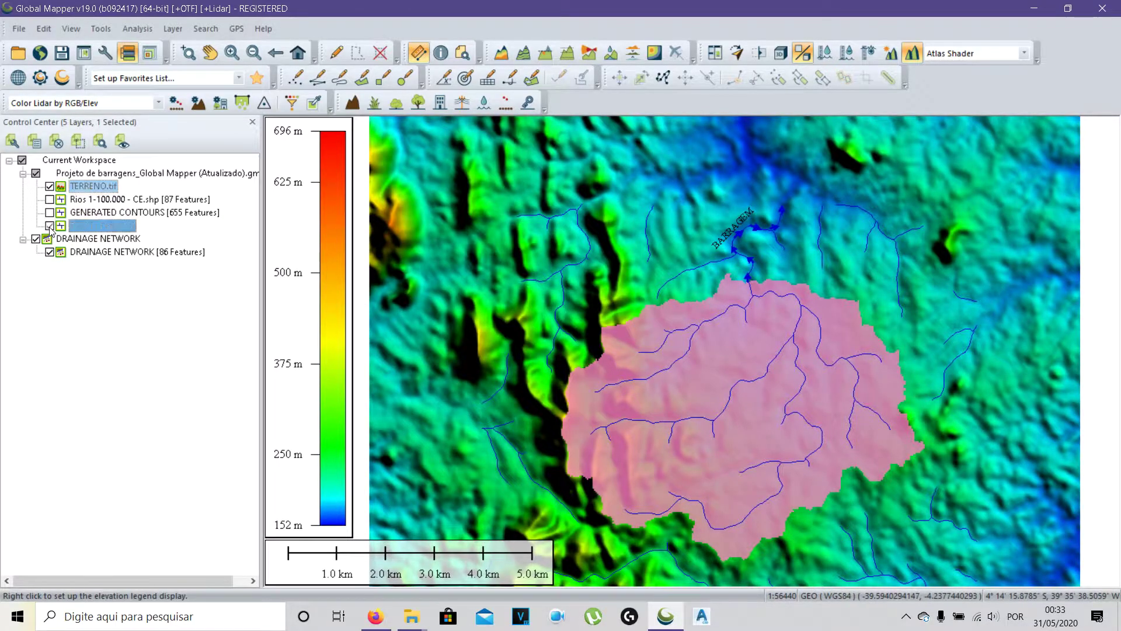
{"action": "scroll", "coordinate": [809, 281], "scroll_direction": "up", "scroll_amount": 1}
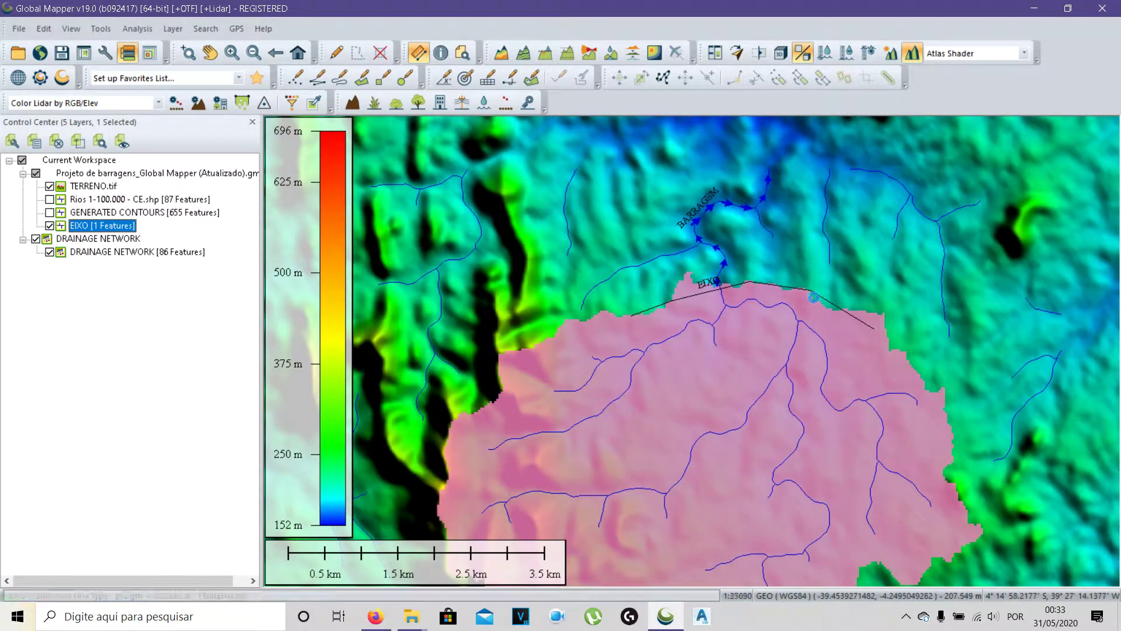
{"action": "scroll", "coordinate": [809, 282], "scroll_direction": "up", "scroll_amount": 1}
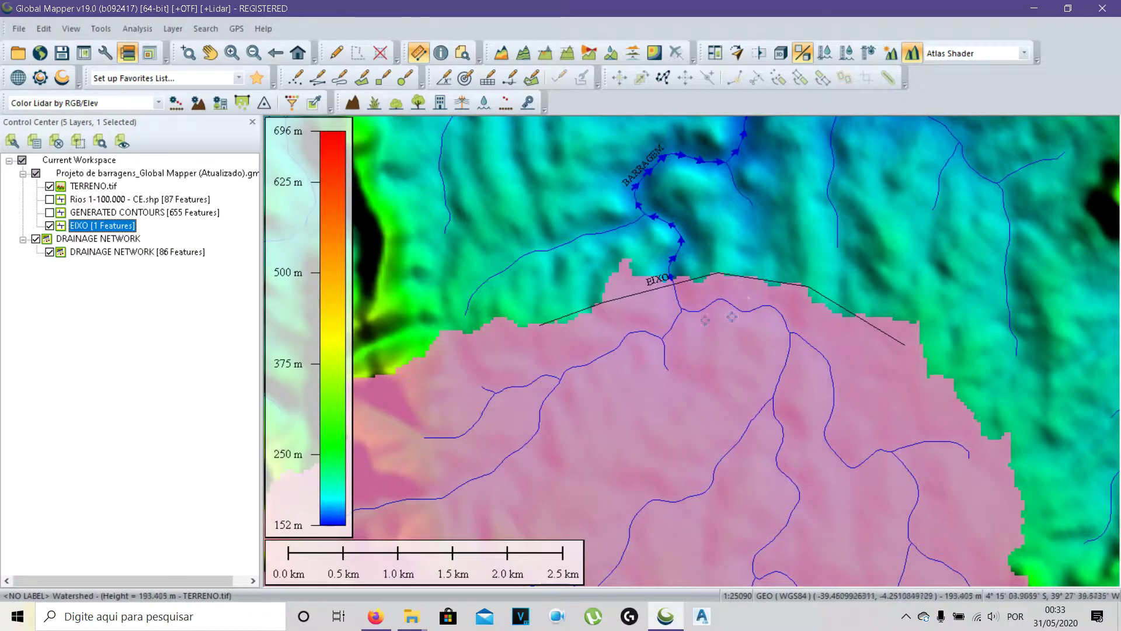
- Hide the DRAINAGE NETWORK layer, and switch TERRENO.tif and EIXO off and back on to check them
{"action": "left_click", "coordinate": [49, 252]}
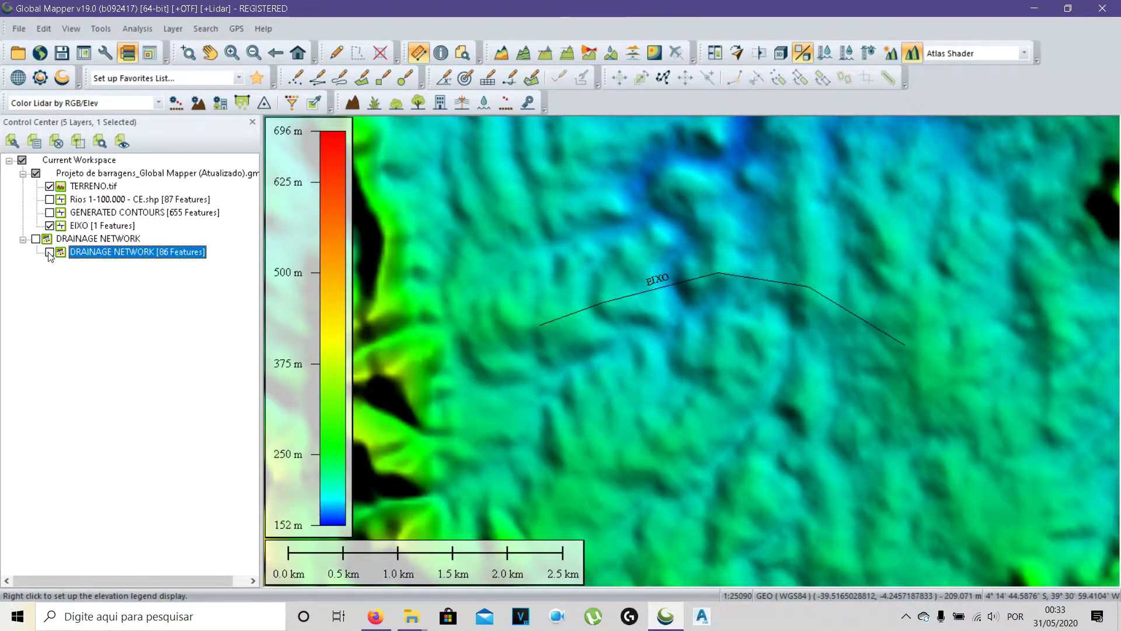
{"action": "left_click", "coordinate": [49, 187]}
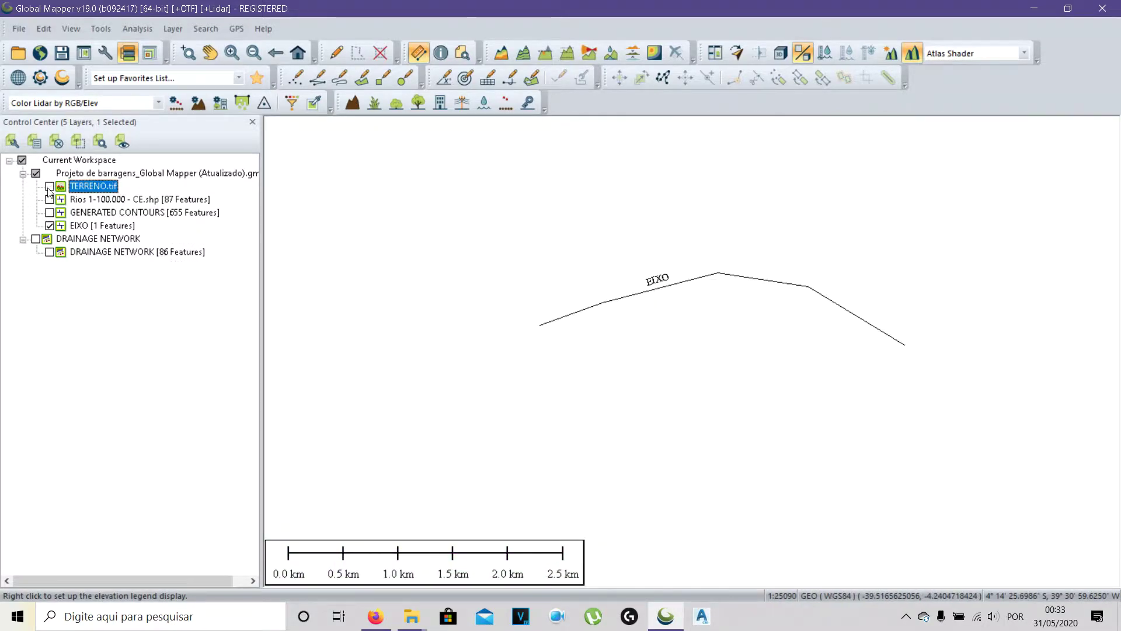
{"action": "left_click", "coordinate": [50, 187]}
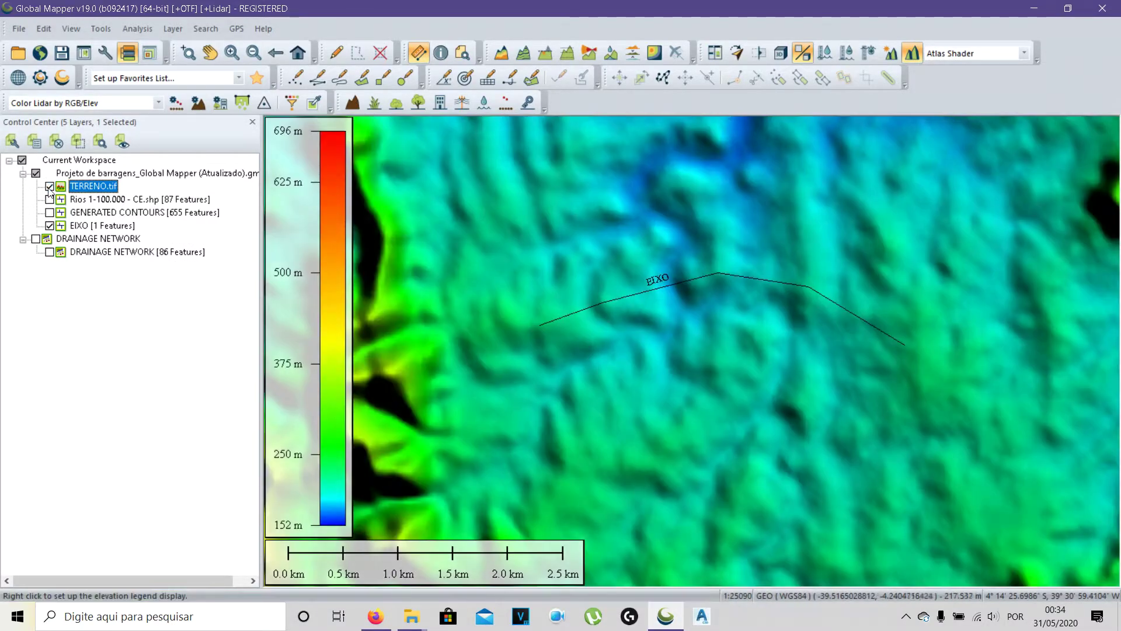
{"action": "left_click", "coordinate": [50, 226]}
{"action": "left_click", "coordinate": [50, 226]}
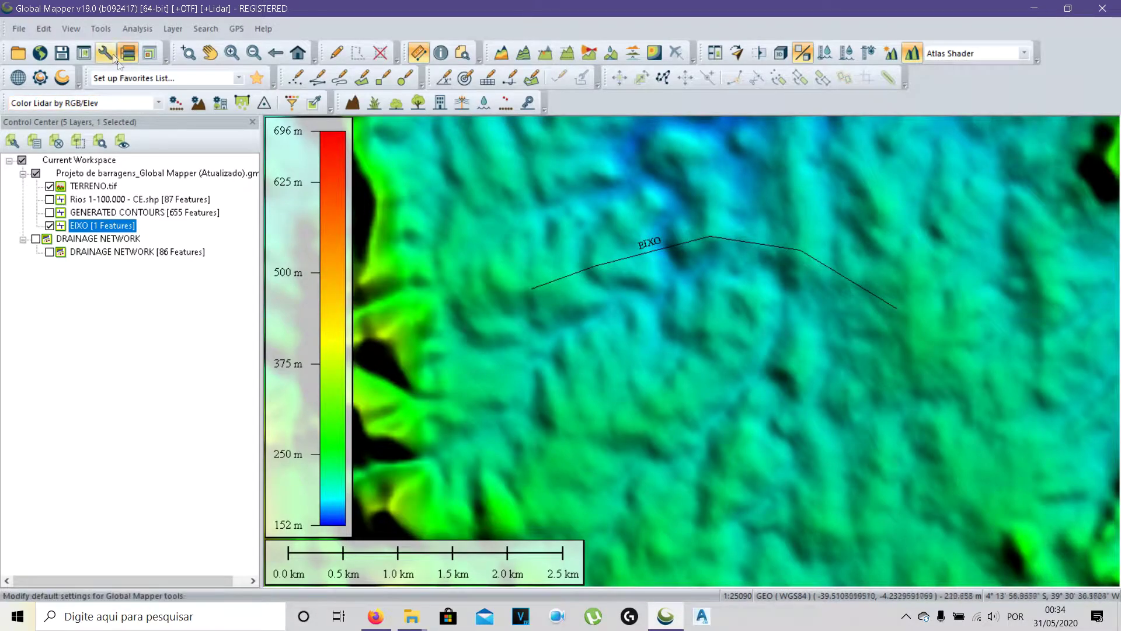
- Set the workspace projection to UTM zone -24 (42°W - 36°W, Southern Hemisphere) with WGS84 datum and meters as planar units
{"action": "left_click", "coordinate": [102, 29]}
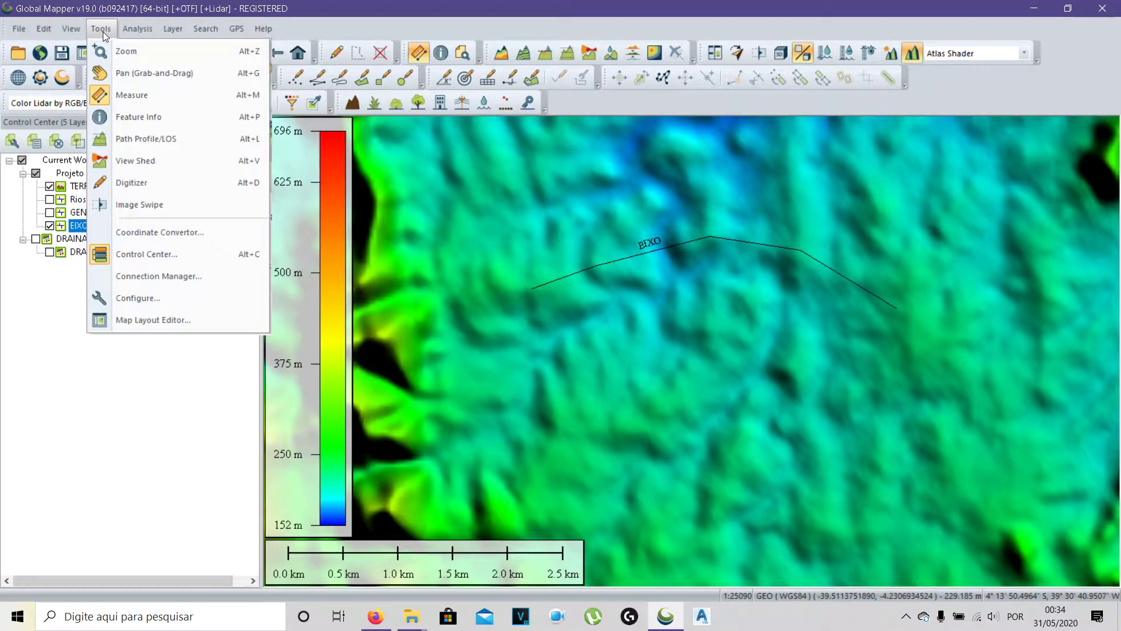
{"action": "left_click", "coordinate": [169, 303]}
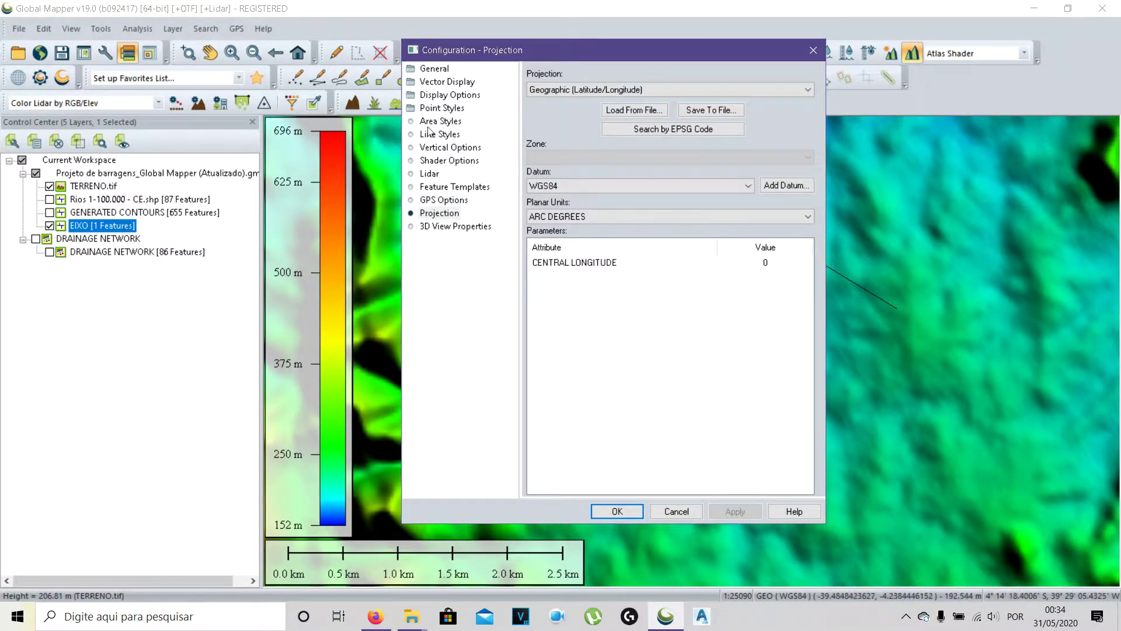
{"action": "left_click", "coordinate": [442, 108]}
{"action": "left_click", "coordinate": [433, 69]}
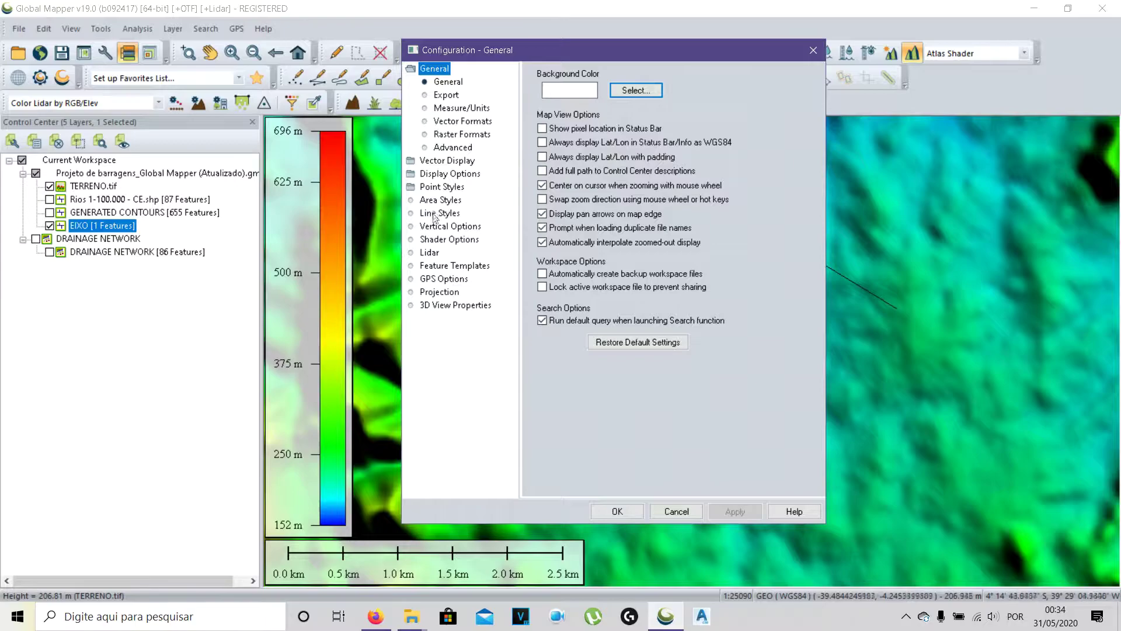
{"action": "left_click", "coordinate": [441, 292]}
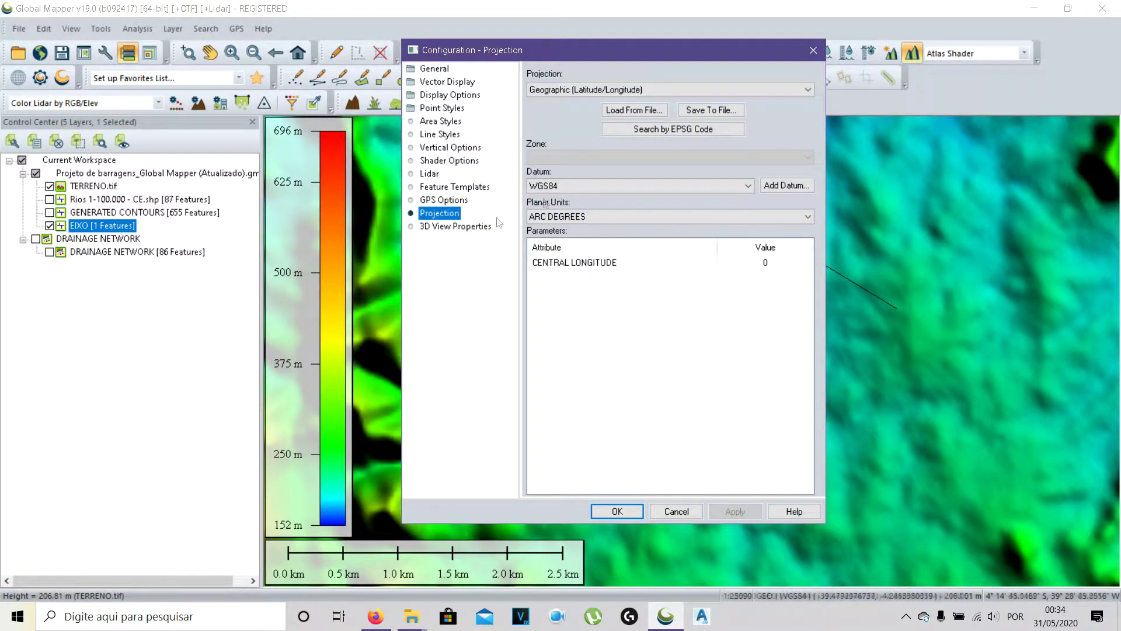
{"action": "left_click", "coordinate": [543, 91]}
{"action": "scroll", "coordinate": [570, 201], "scroll_direction": "down", "scroll_amount": 10}
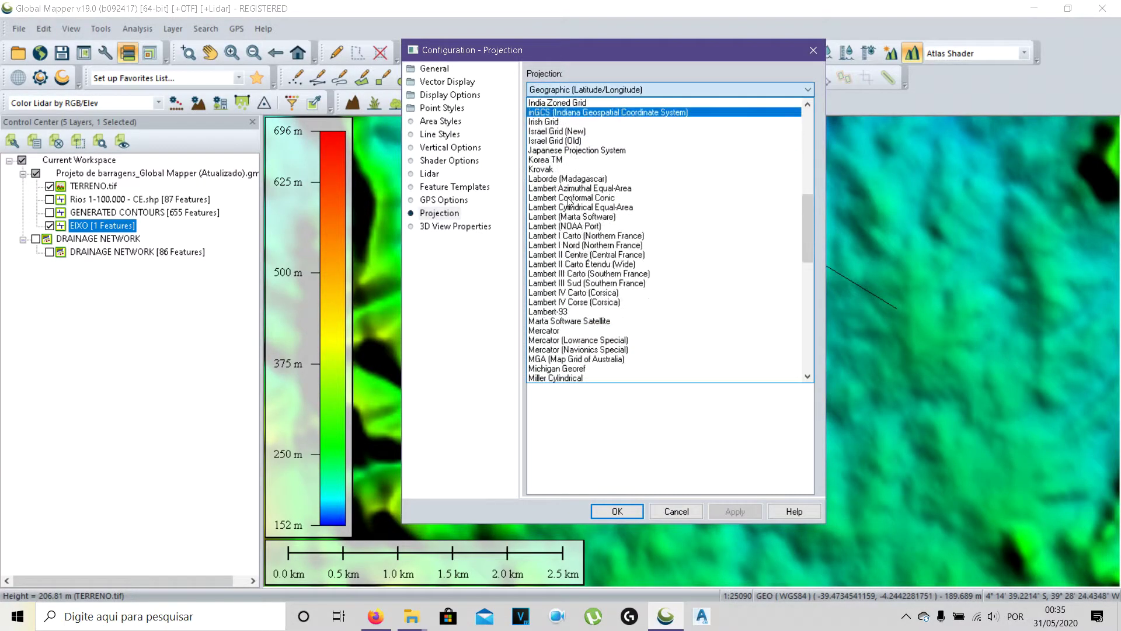
{"action": "scroll", "coordinate": [569, 202], "scroll_direction": "down", "scroll_amount": 8}
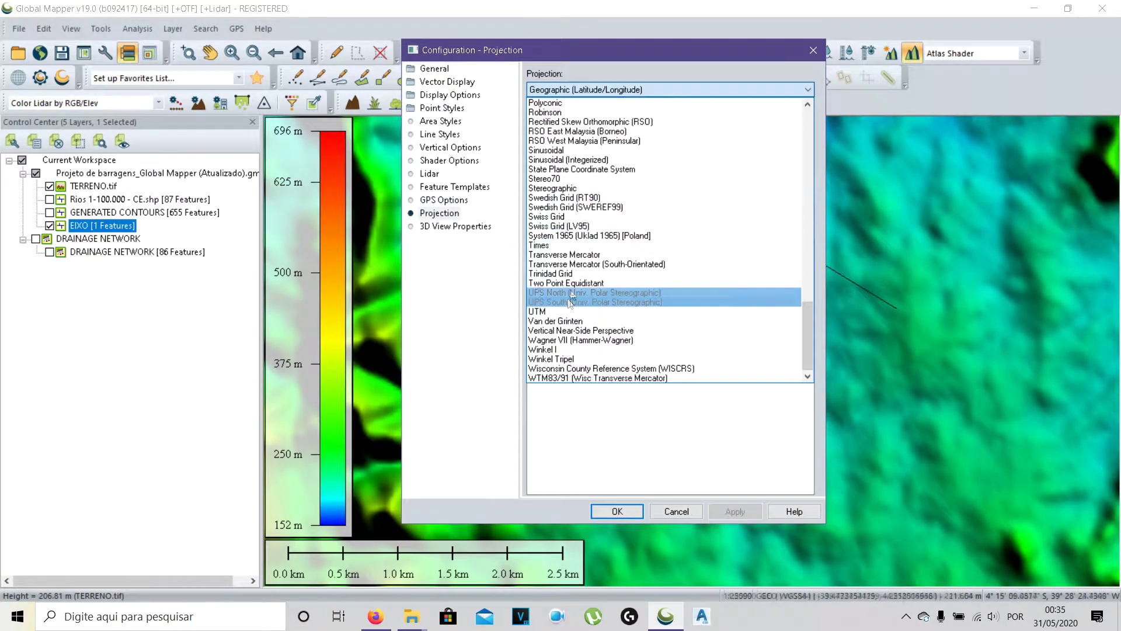
{"action": "left_click", "coordinate": [568, 313]}
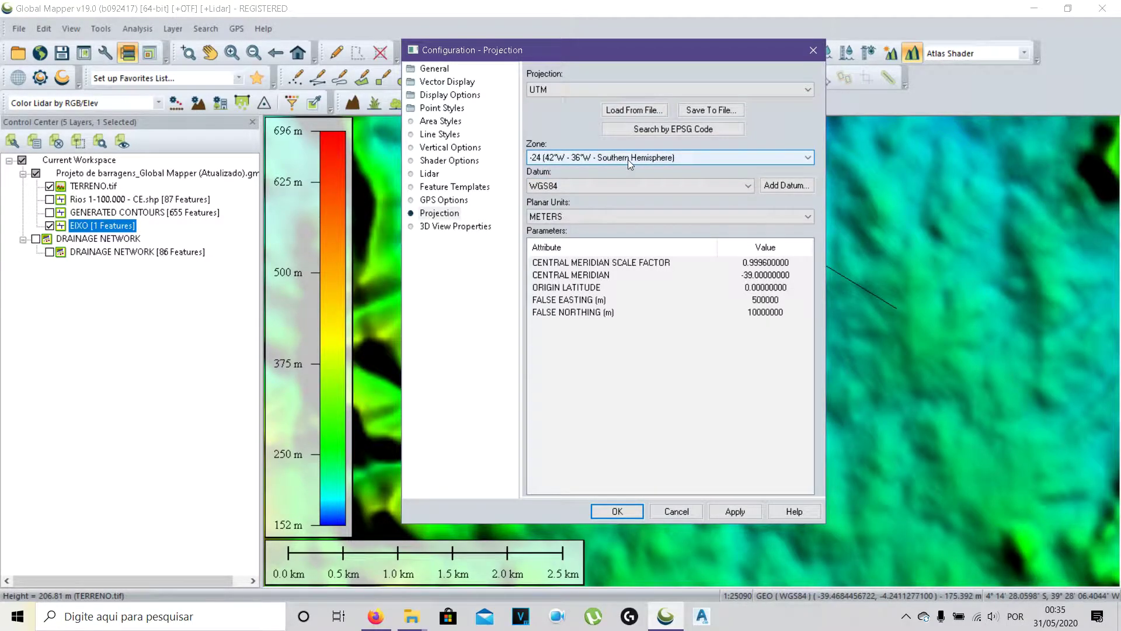
{"action": "left_click", "coordinate": [731, 512]}
{"action": "left_click", "coordinate": [627, 510]}
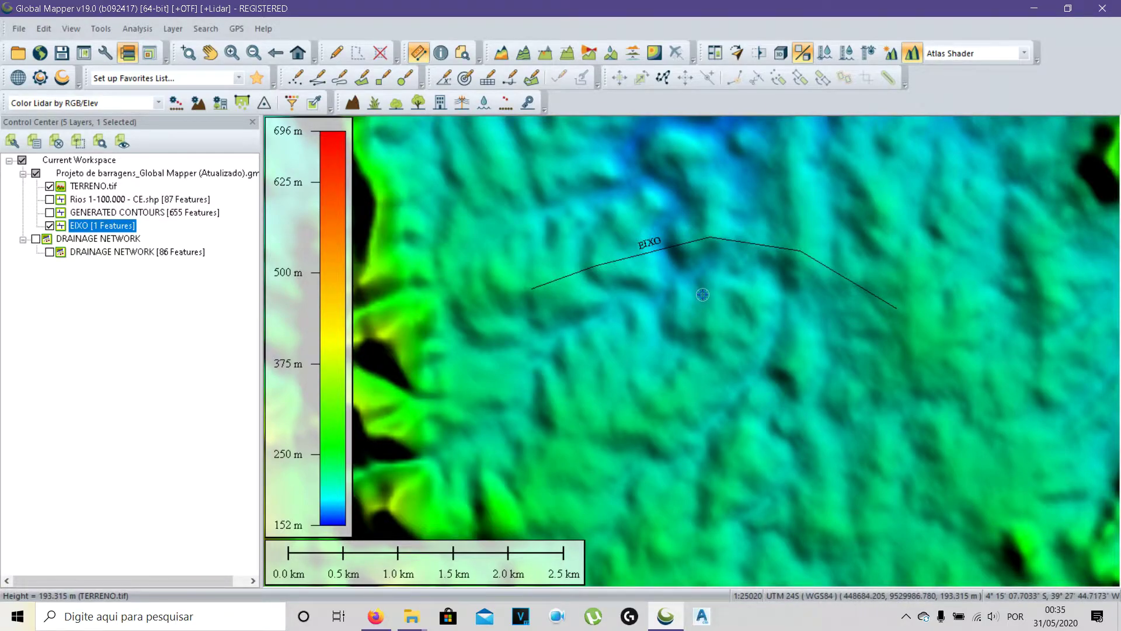
- Start generating contours from the terrain grid with a contour interval of 1 meter
{"action": "scroll", "coordinate": [694, 309], "scroll_direction": "down", "scroll_amount": 1}
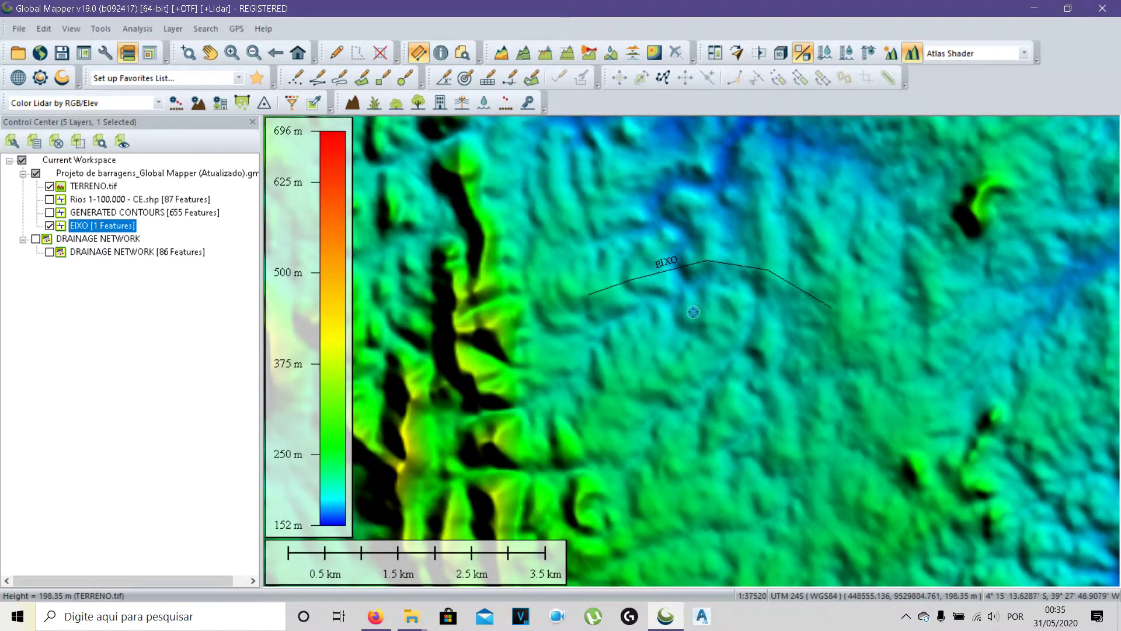
{"action": "scroll", "coordinate": [693, 312], "scroll_direction": "up", "scroll_amount": 1}
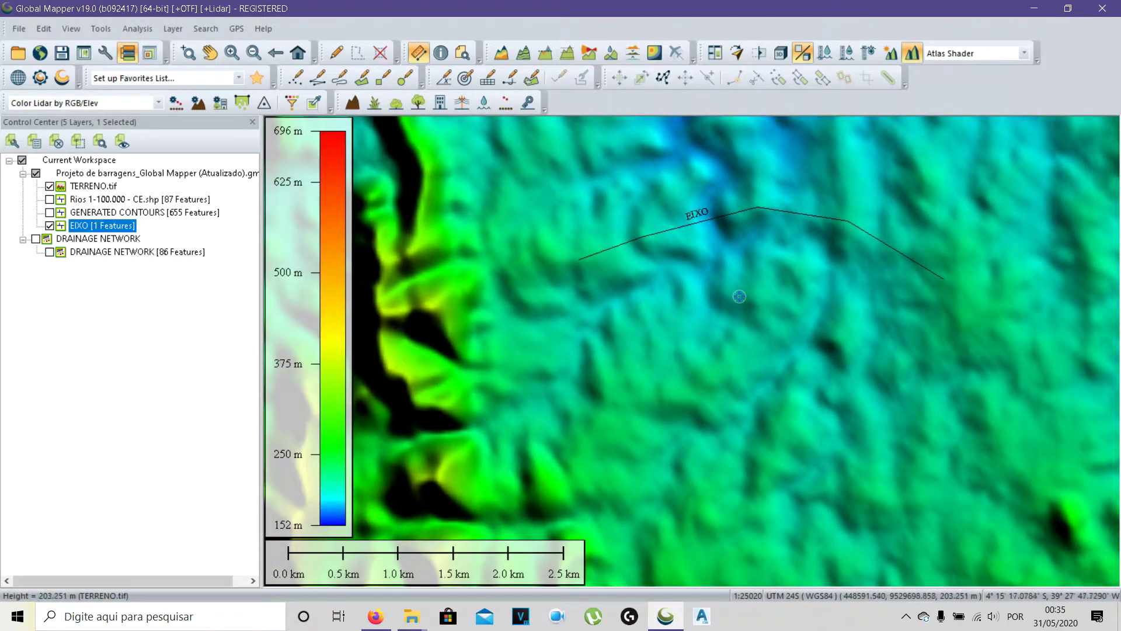
{"action": "scroll", "coordinate": [739, 296], "scroll_direction": "down", "scroll_amount": 1}
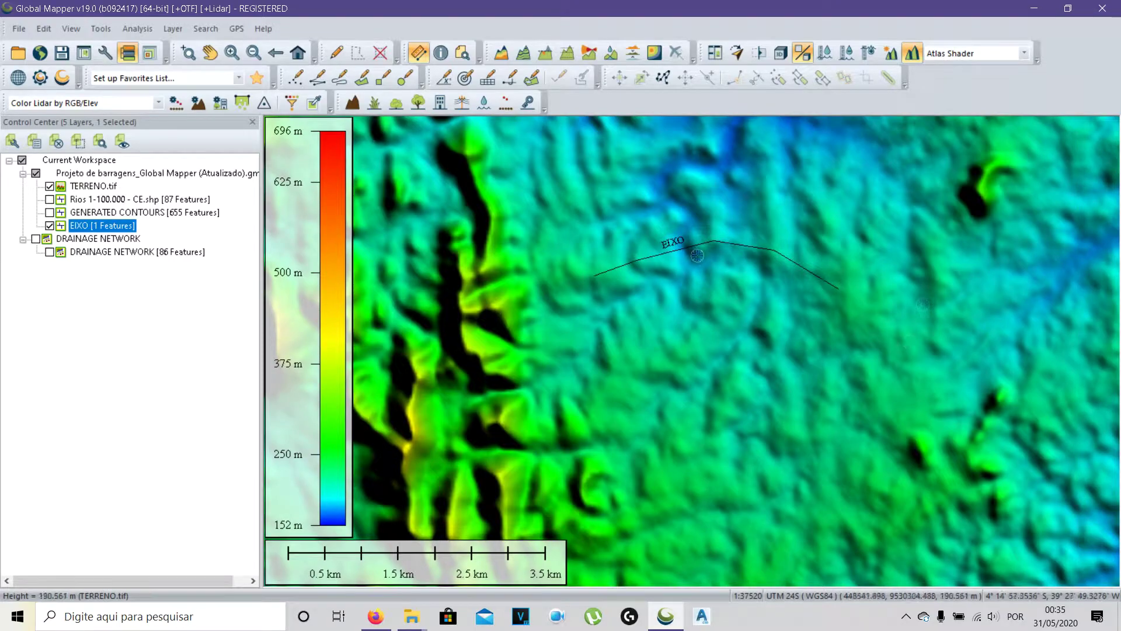
{"action": "left_click", "coordinate": [140, 31]}
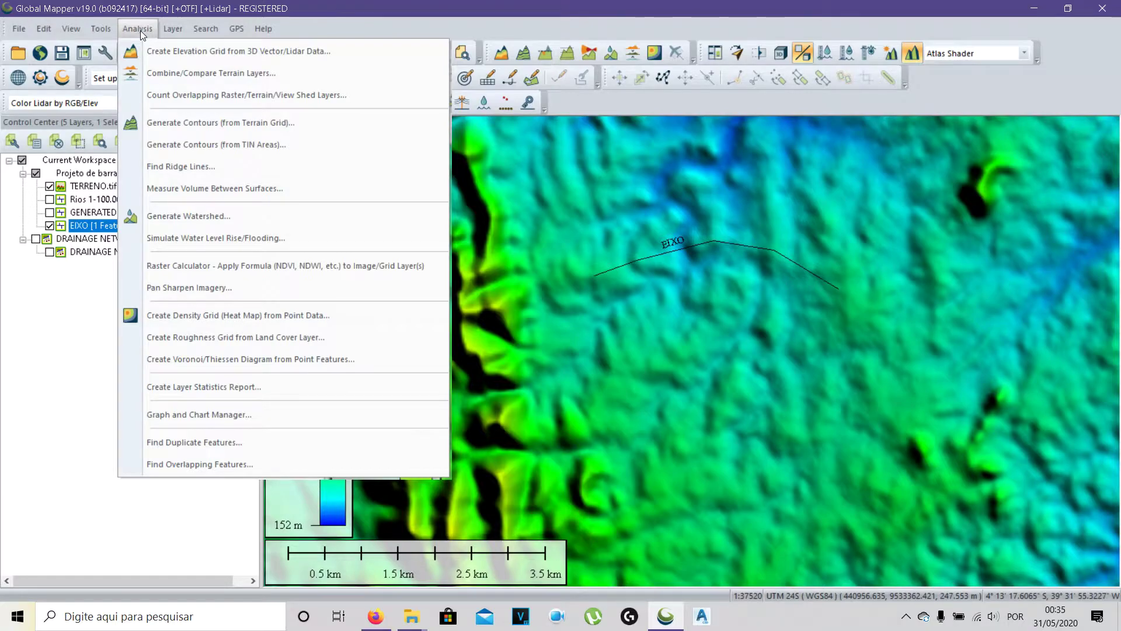
{"action": "left_click", "coordinate": [179, 129]}
{"action": "key", "text": "Tab"}
{"action": "type", "text": "1"}
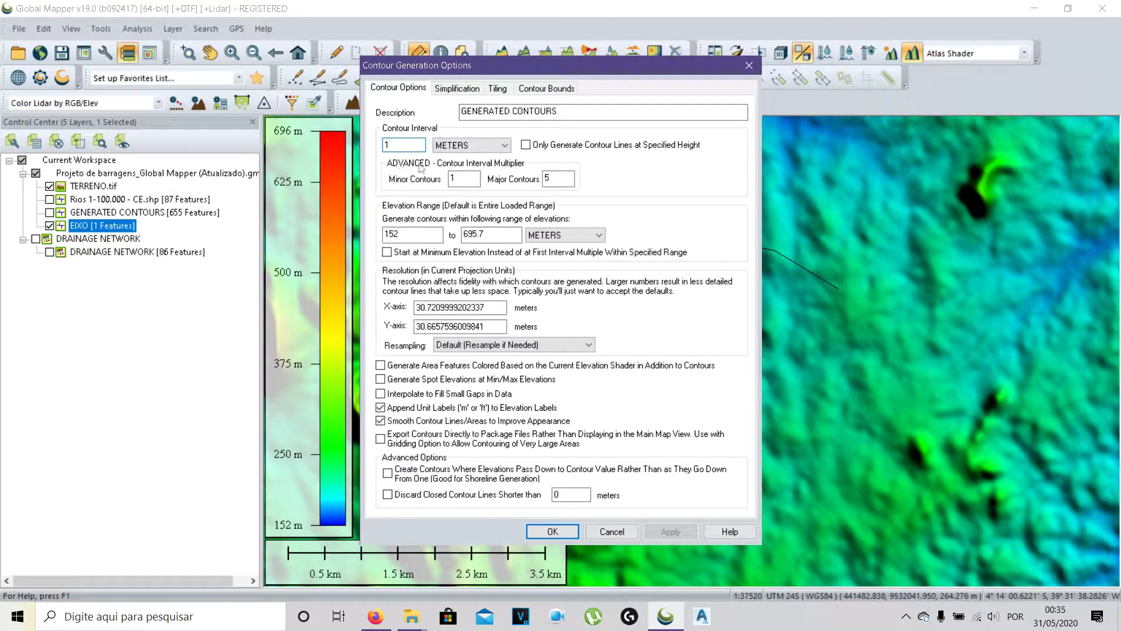
- Limit the contour bounds to a drawn box around the EIXO line, about 4011 by 1807 m, and generate the contours
{"action": "left_click", "coordinate": [548, 89]}
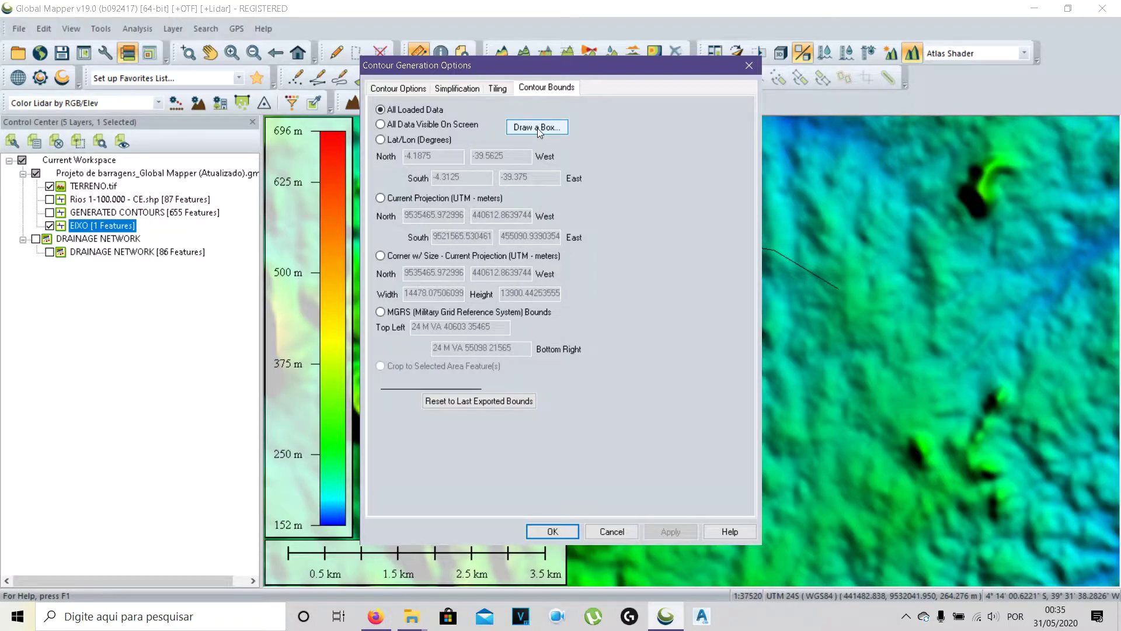
{"action": "left_click", "coordinate": [537, 128]}
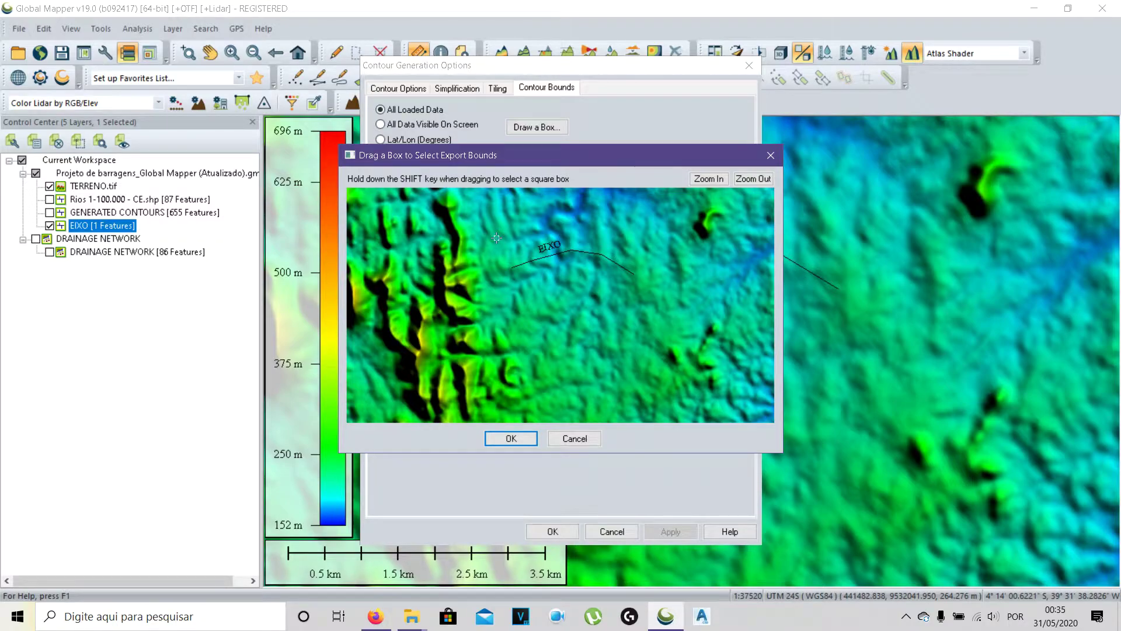
{"action": "left_click_drag", "start_coordinate": [497, 237], "coordinate": [650, 300]}
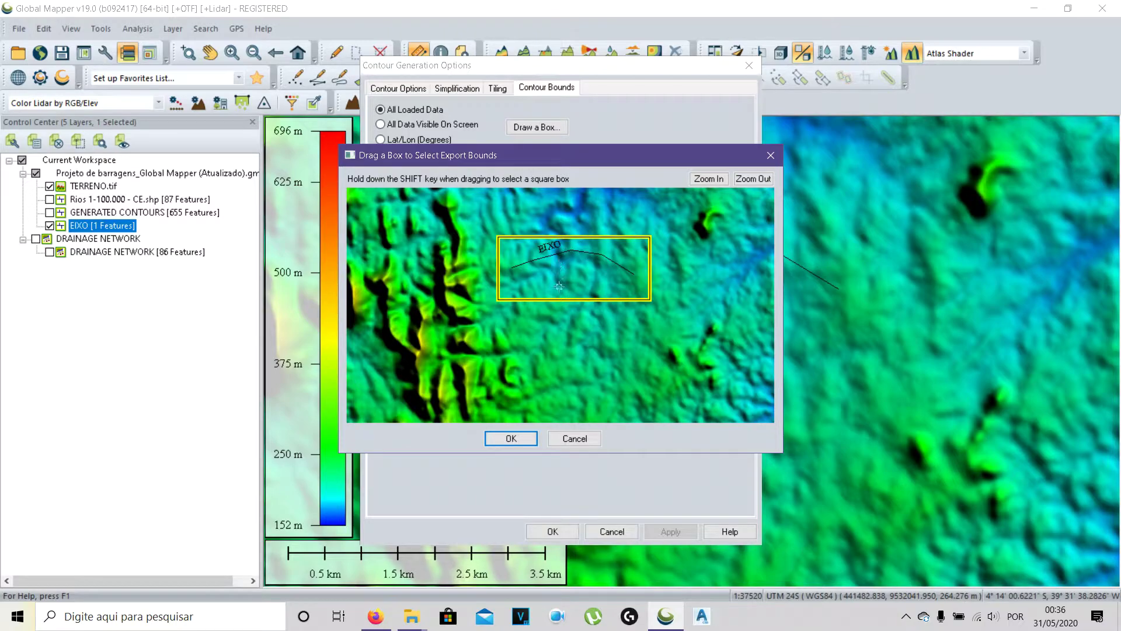
{"action": "left_click_drag", "start_coordinate": [498, 232], "coordinate": [645, 300]}
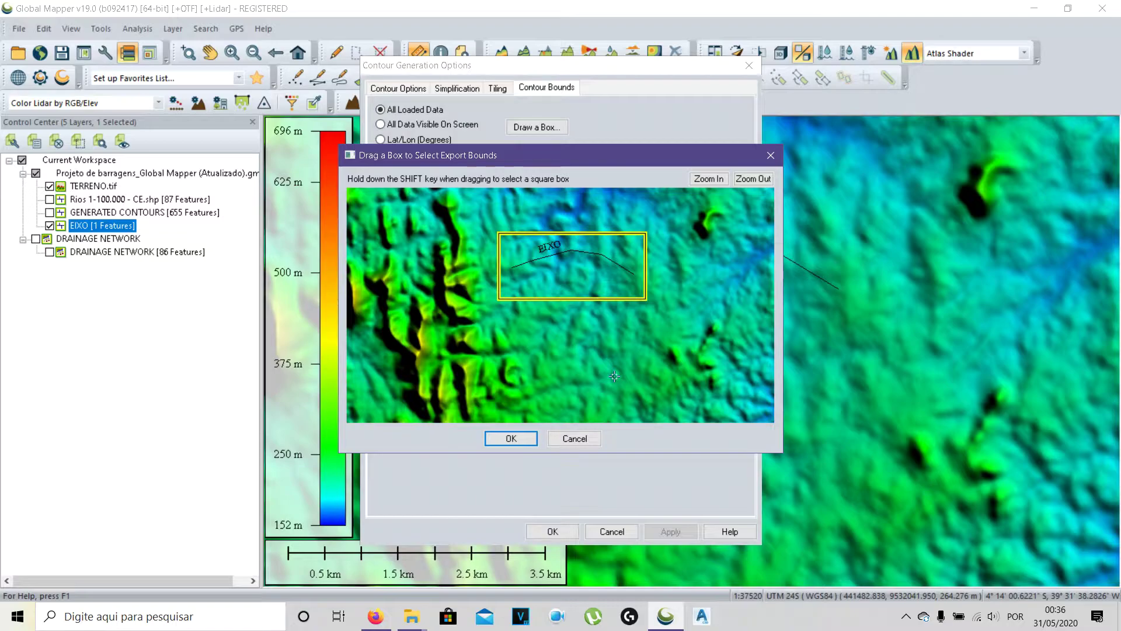
{"action": "left_click", "coordinate": [508, 439]}
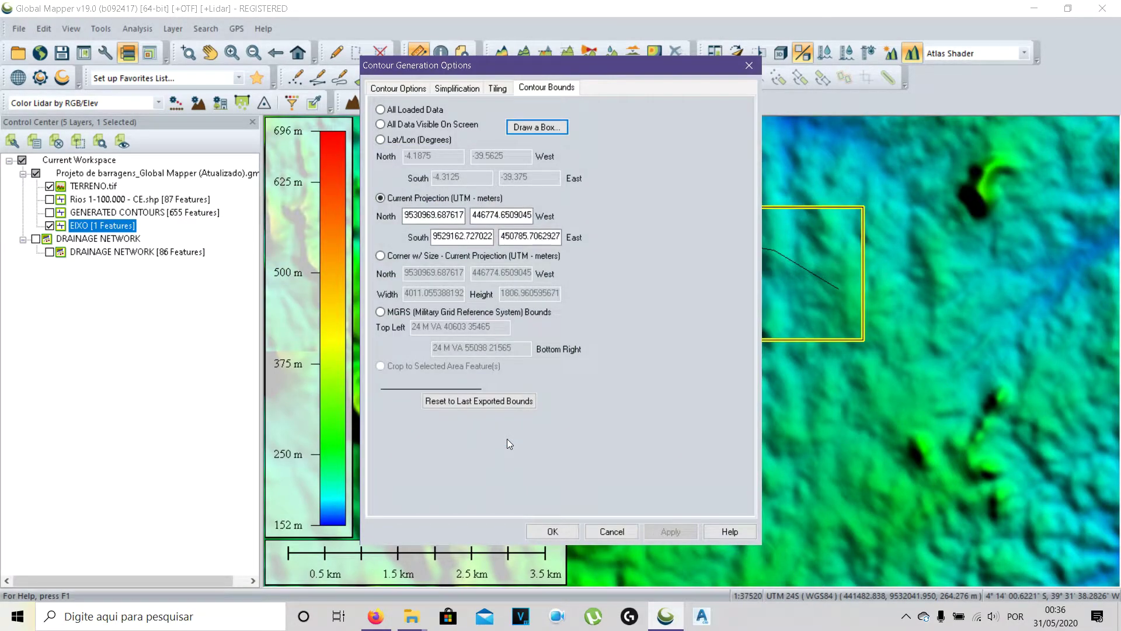
{"action": "left_click", "coordinate": [539, 533]}
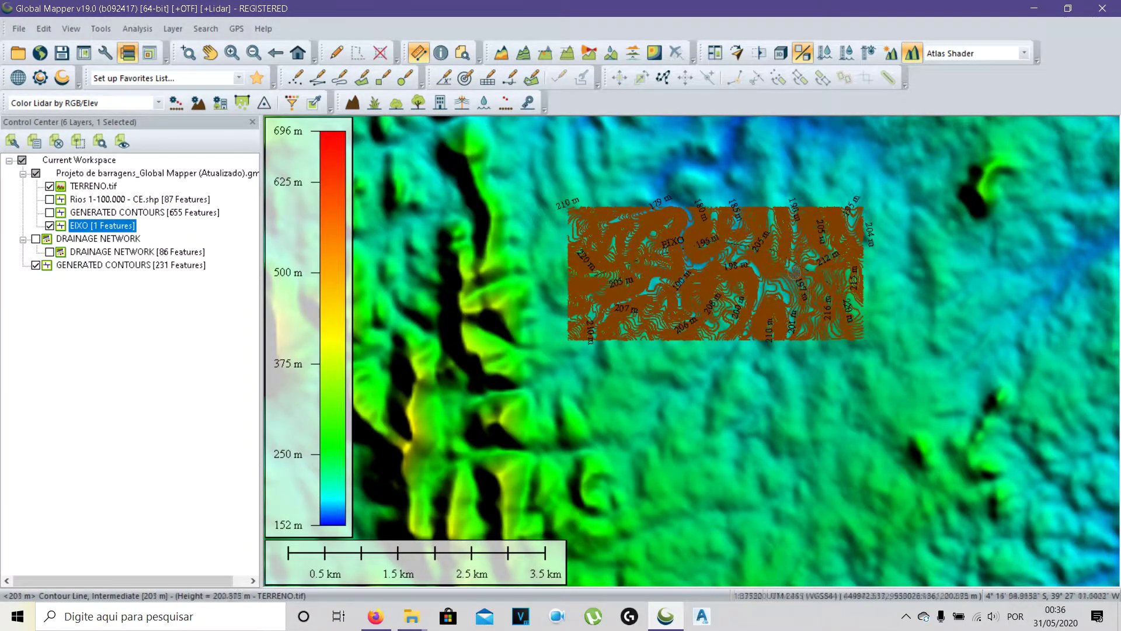
{"action": "scroll", "coordinate": [804, 291], "scroll_direction": "up", "scroll_amount": 2}
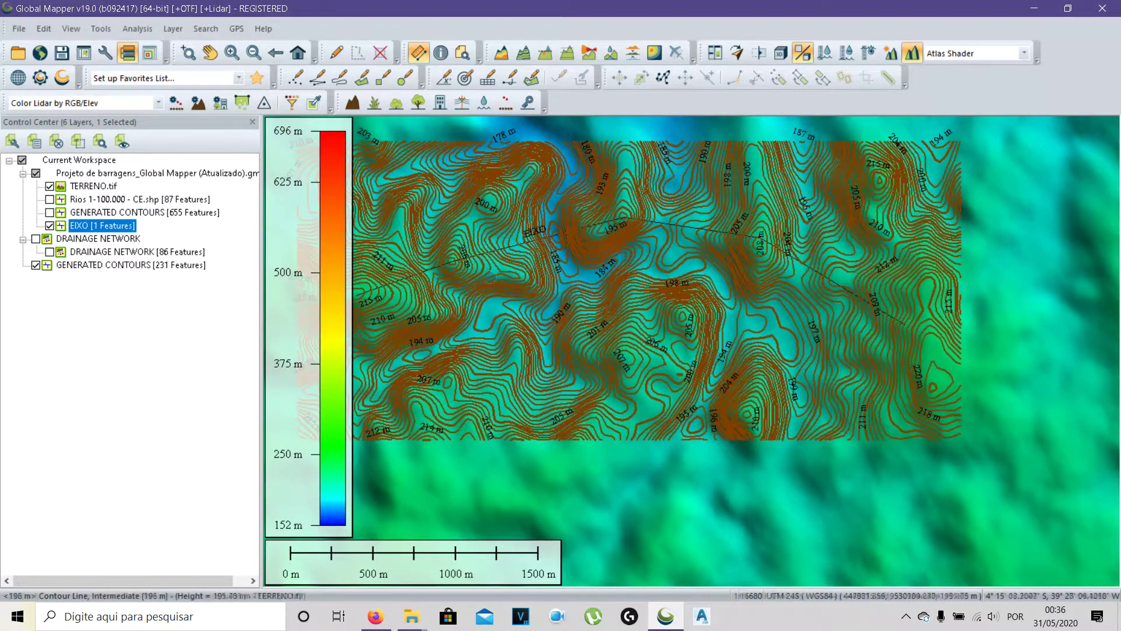
{"action": "middle_click_drag", "start_coordinate": [675, 335], "coordinate": [763, 359]}
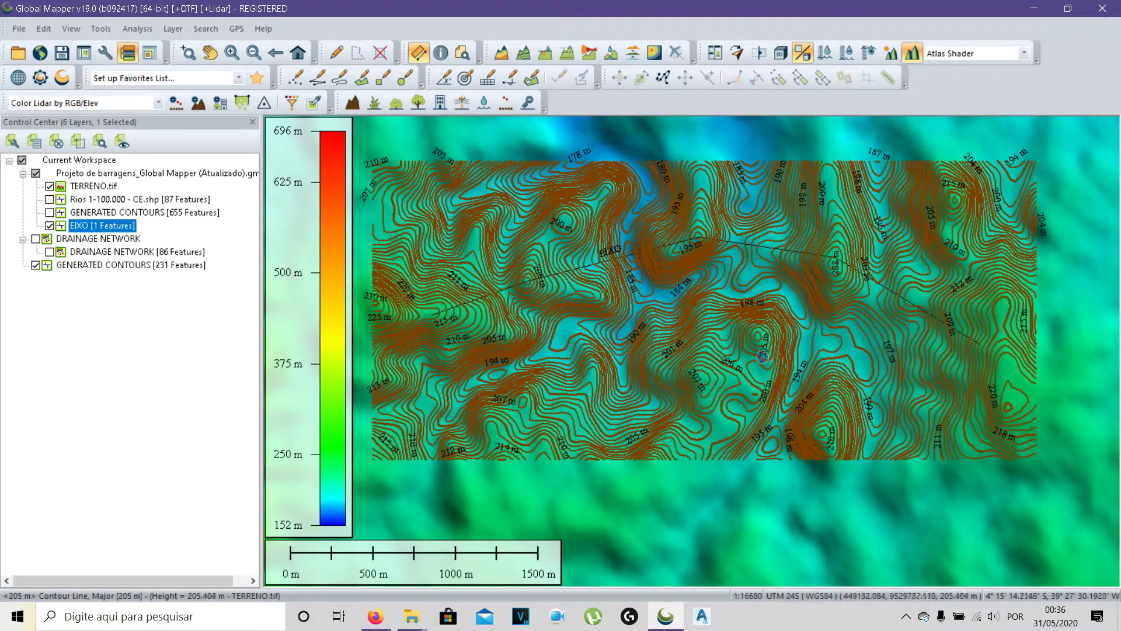
- Switch the new 1 m GENERATED CONTOURS layer and the EIXO layer off and back on to check them over the terrain
{"action": "left_click", "coordinate": [35, 265]}
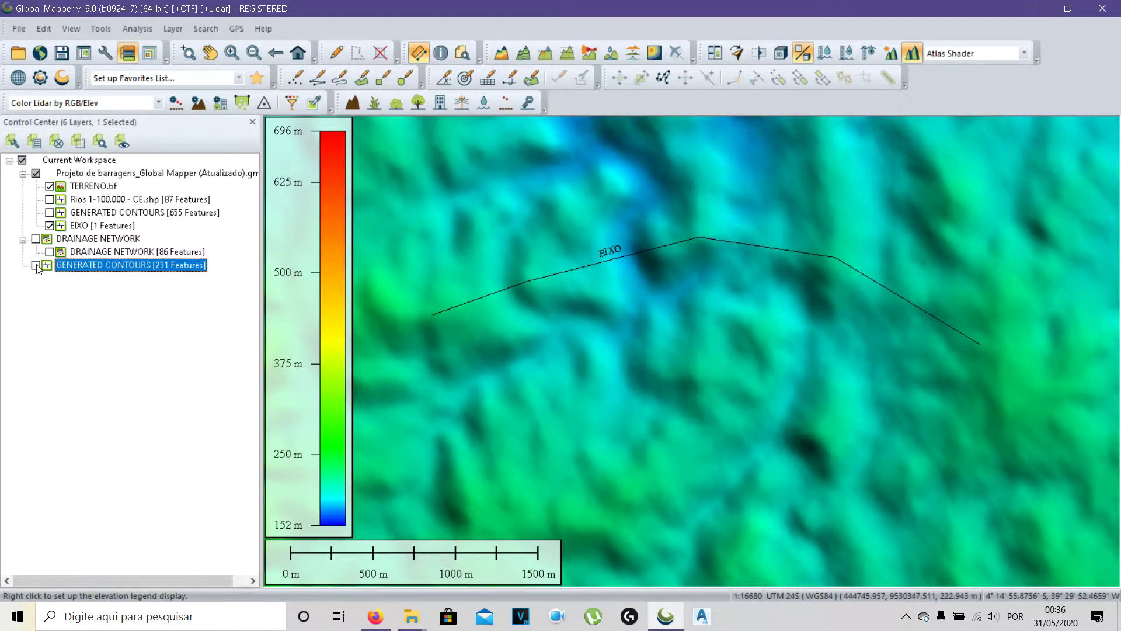
{"action": "left_click", "coordinate": [36, 265]}
{"action": "left_click", "coordinate": [35, 265]}
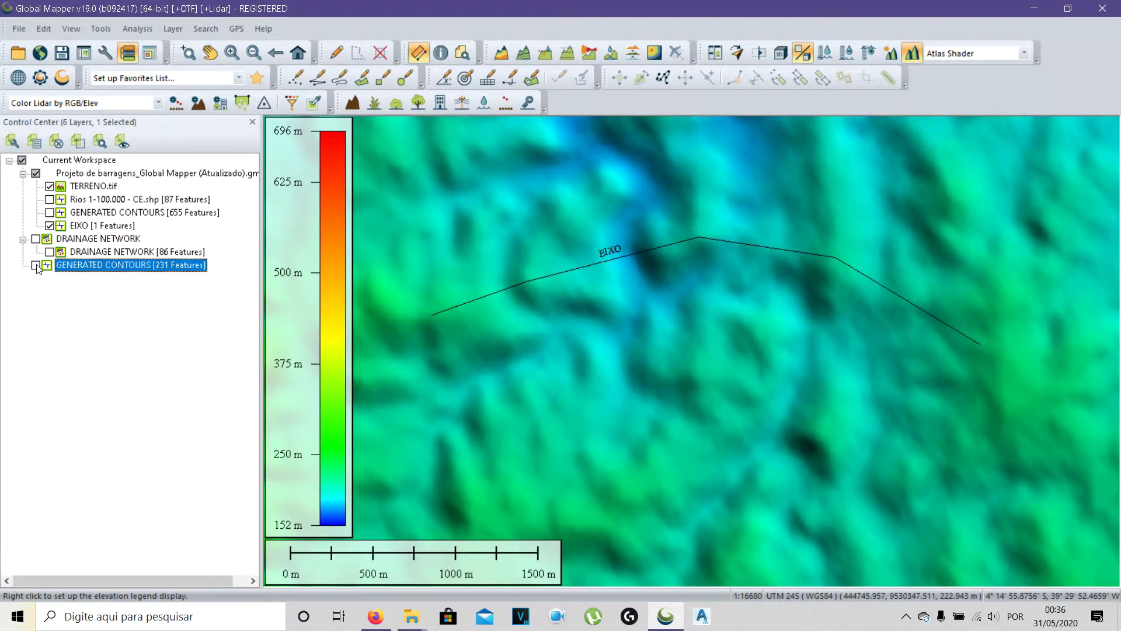
{"action": "left_click", "coordinate": [36, 265]}
{"action": "key", "text": "space"}
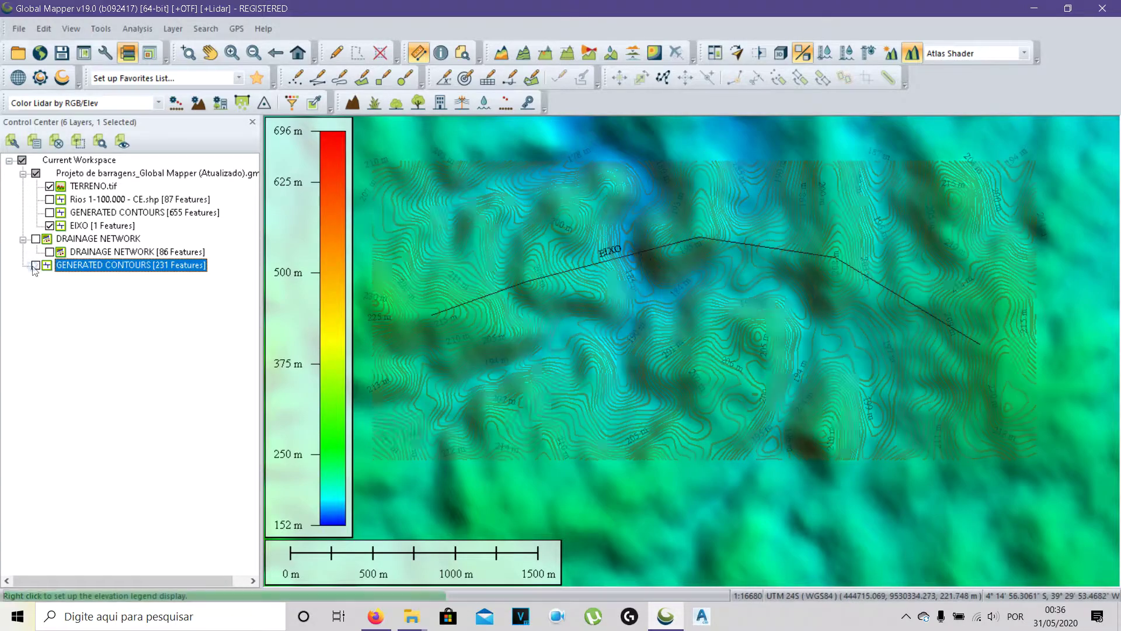
{"action": "left_click", "coordinate": [49, 226]}
{"action": "left_click", "coordinate": [50, 226]}
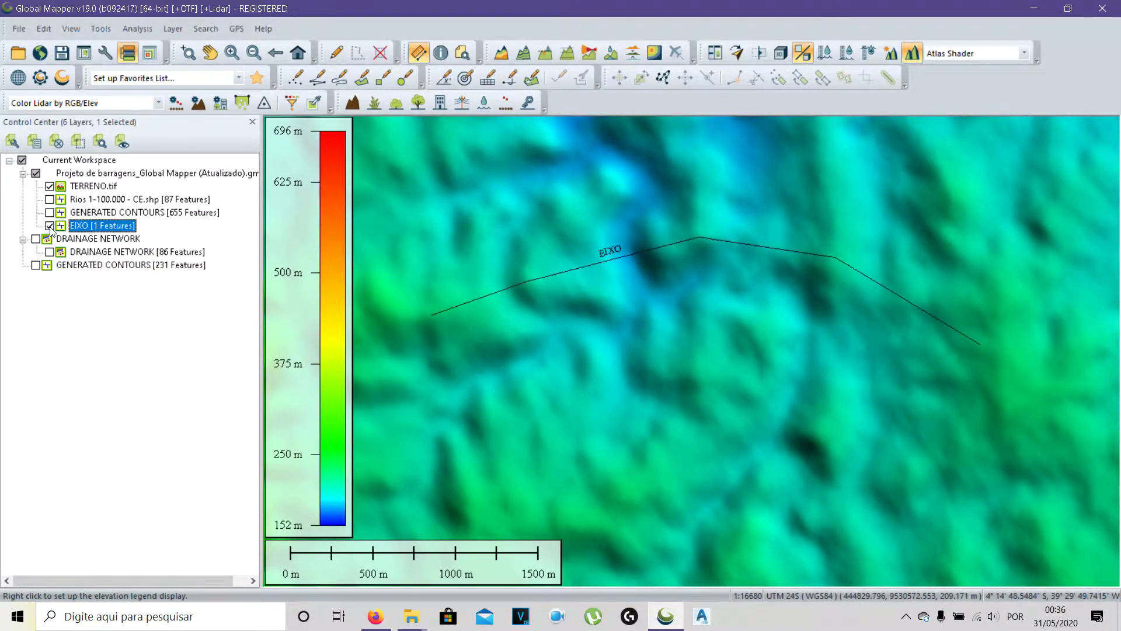
{"action": "left_click", "coordinate": [36, 265]}
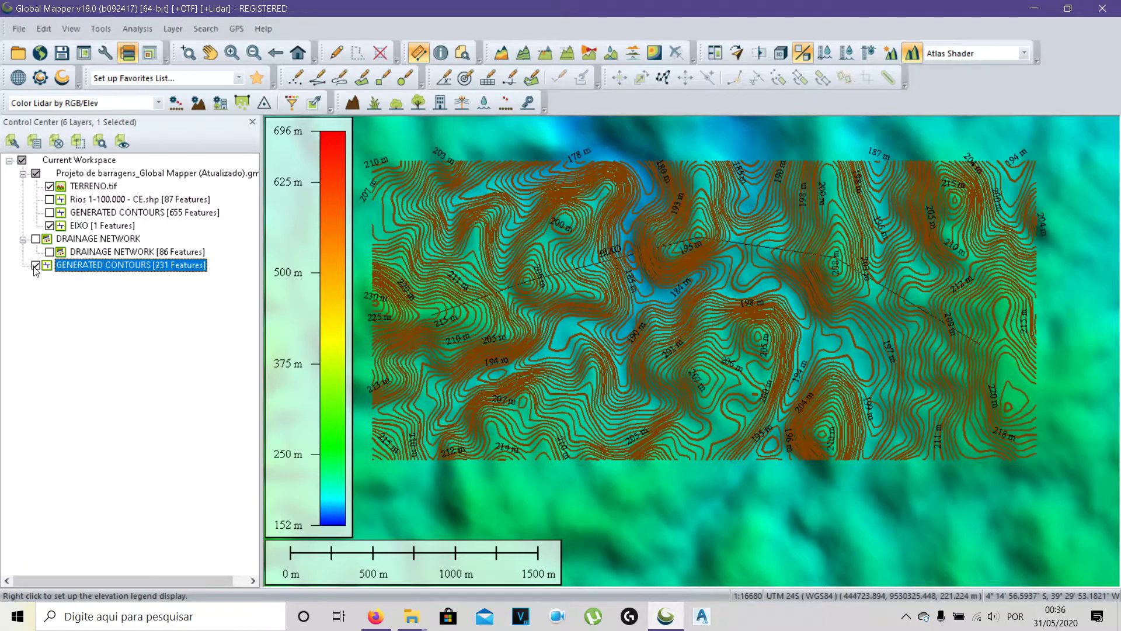
- Start exporting only the new GENERATED CONTOURS layer to a new file in DWG format
{"action": "right_click", "coordinate": [111, 269]}
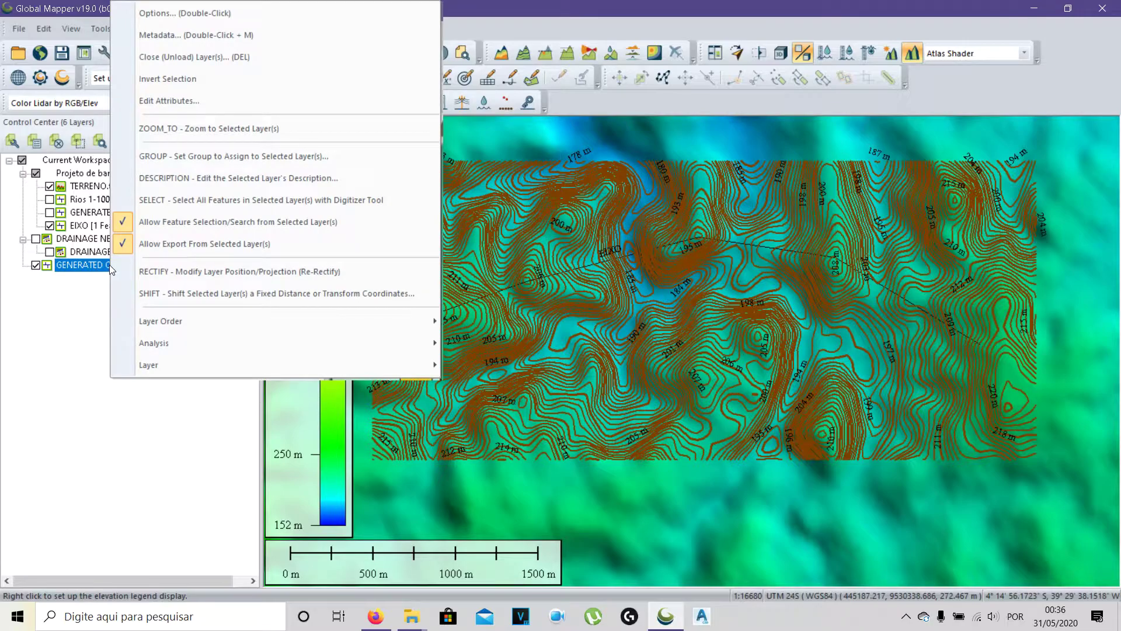
{"action": "mouse_move", "coordinate": [178, 365]}
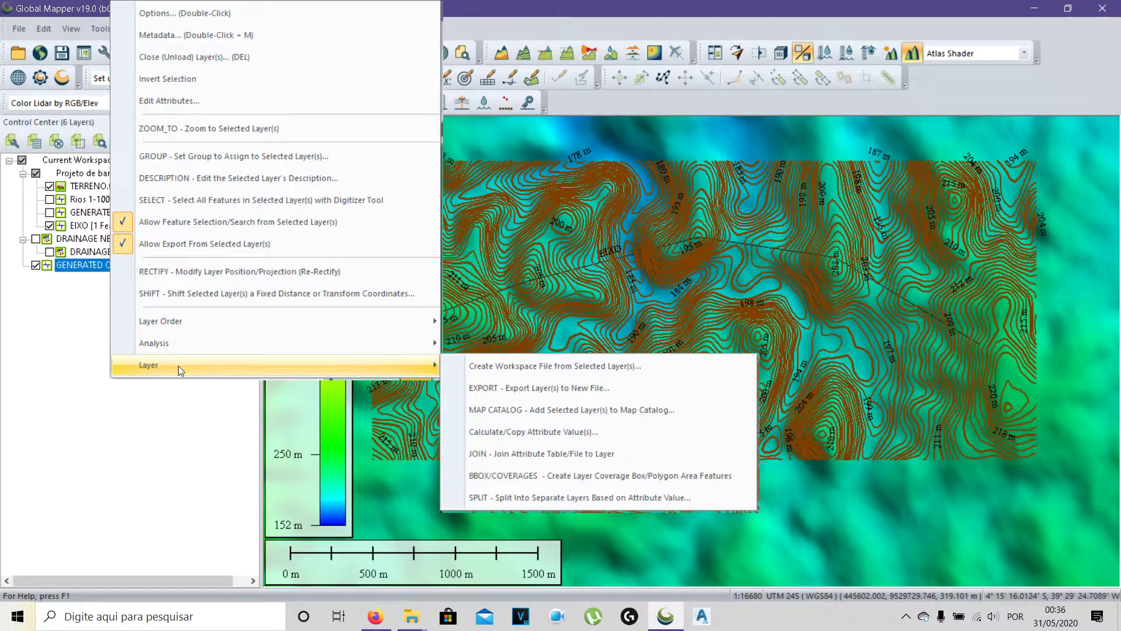
{"action": "left_click", "coordinate": [474, 389]}
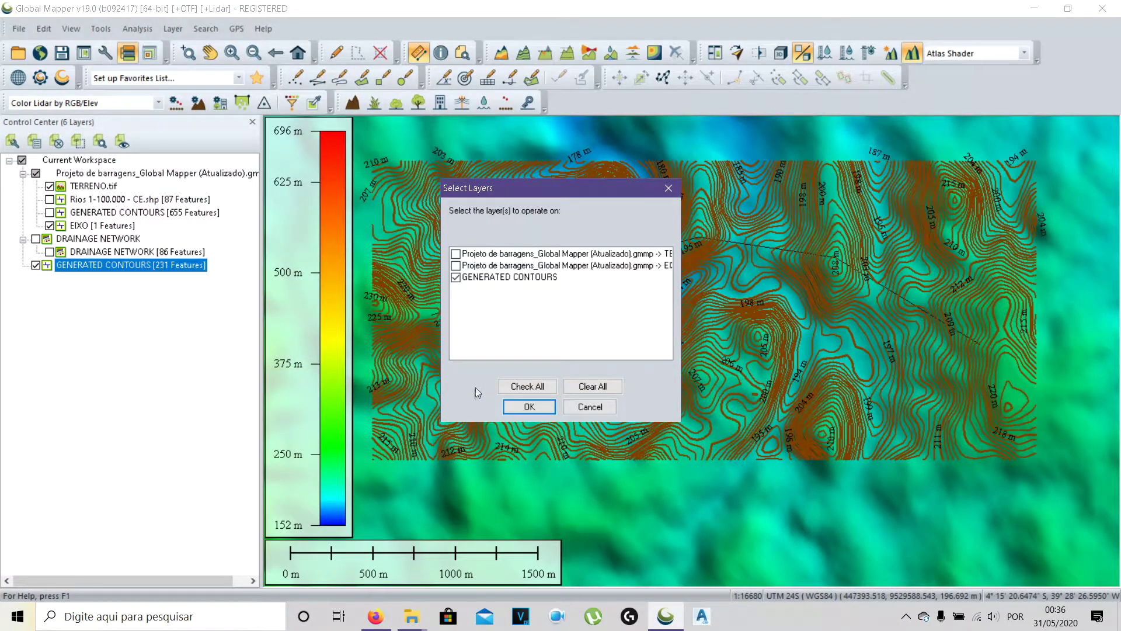
{"action": "left_click", "coordinate": [529, 406]}
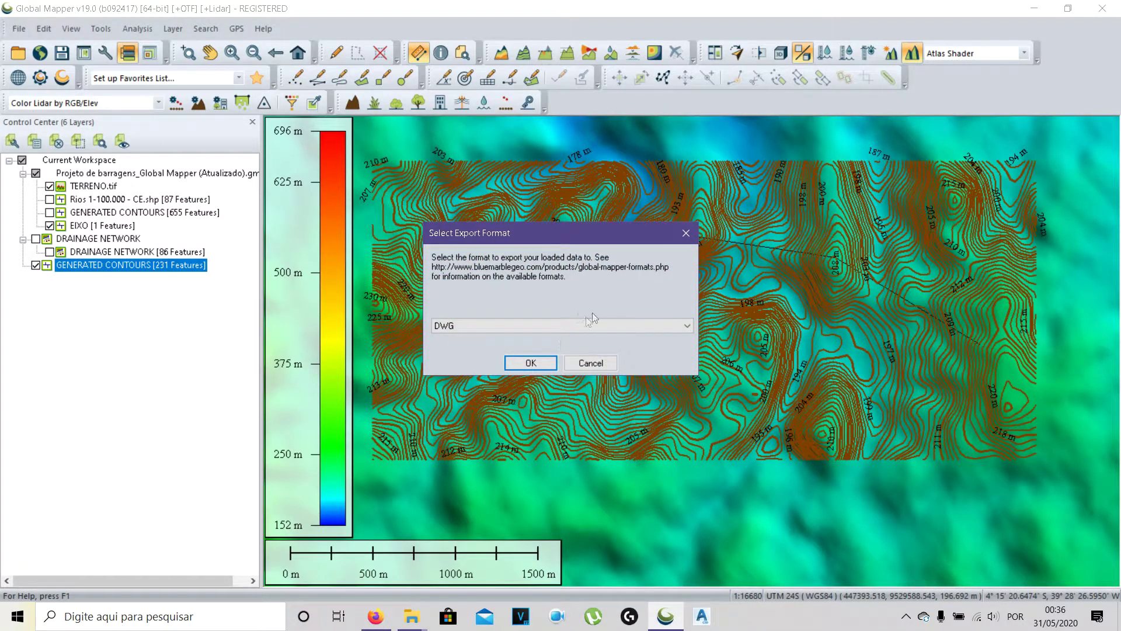
{"action": "left_click", "coordinate": [505, 323]}
{"action": "left_click", "coordinate": [497, 331]}
{"action": "left_click", "coordinate": [528, 362]}
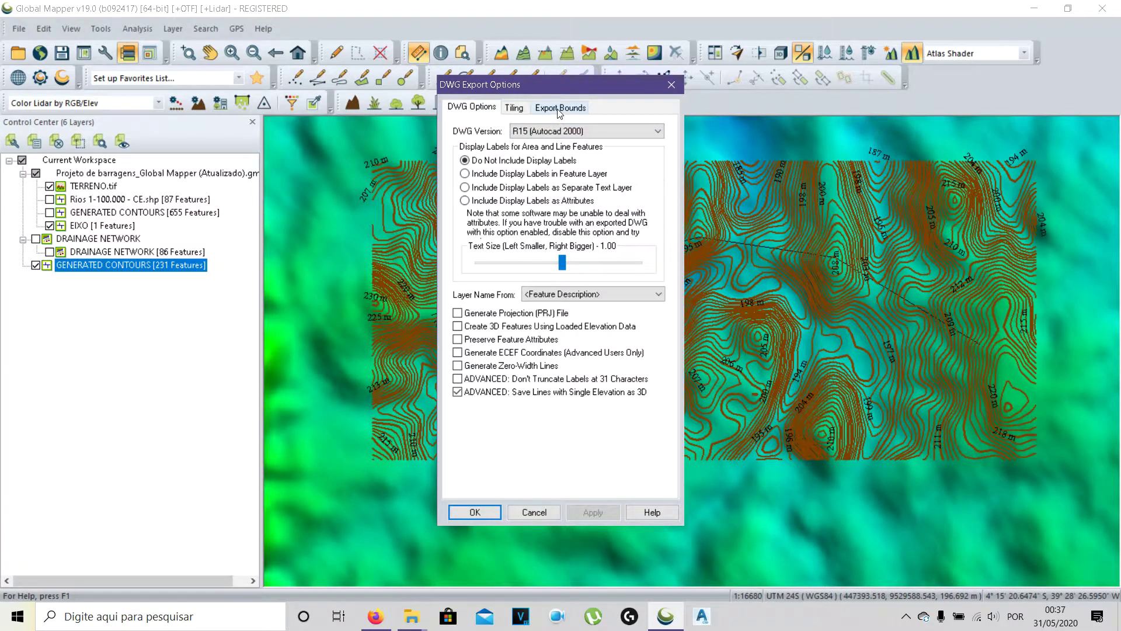
- Export the contours without display labels as TERRENO in the AULA 08 - BARRAGENS - PROJETO folder on the Desktop
{"action": "left_click", "coordinate": [465, 161]}
{"action": "left_click", "coordinate": [482, 514]}
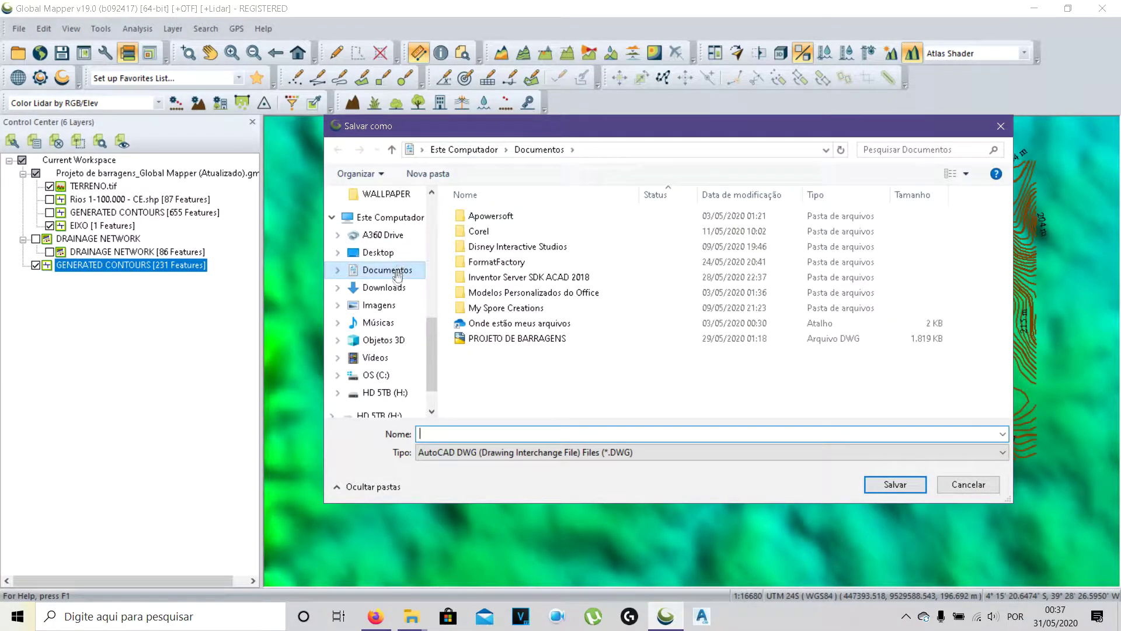
{"action": "left_click", "coordinate": [385, 253]}
{"action": "double_click", "coordinate": [502, 232]}
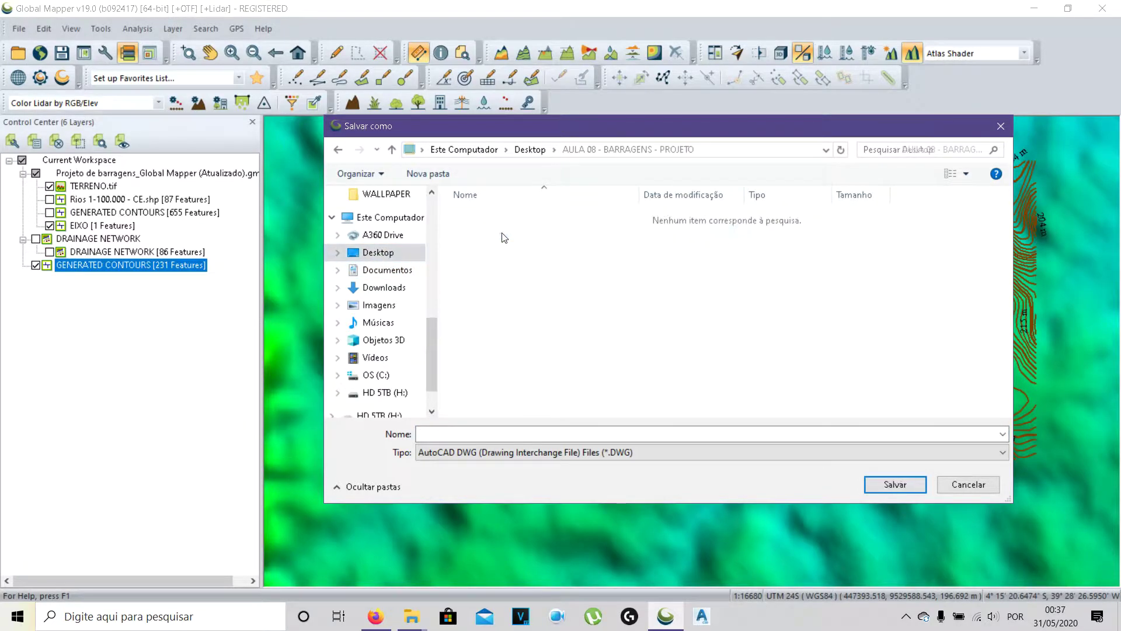
{"action": "left_click", "coordinate": [473, 432]}
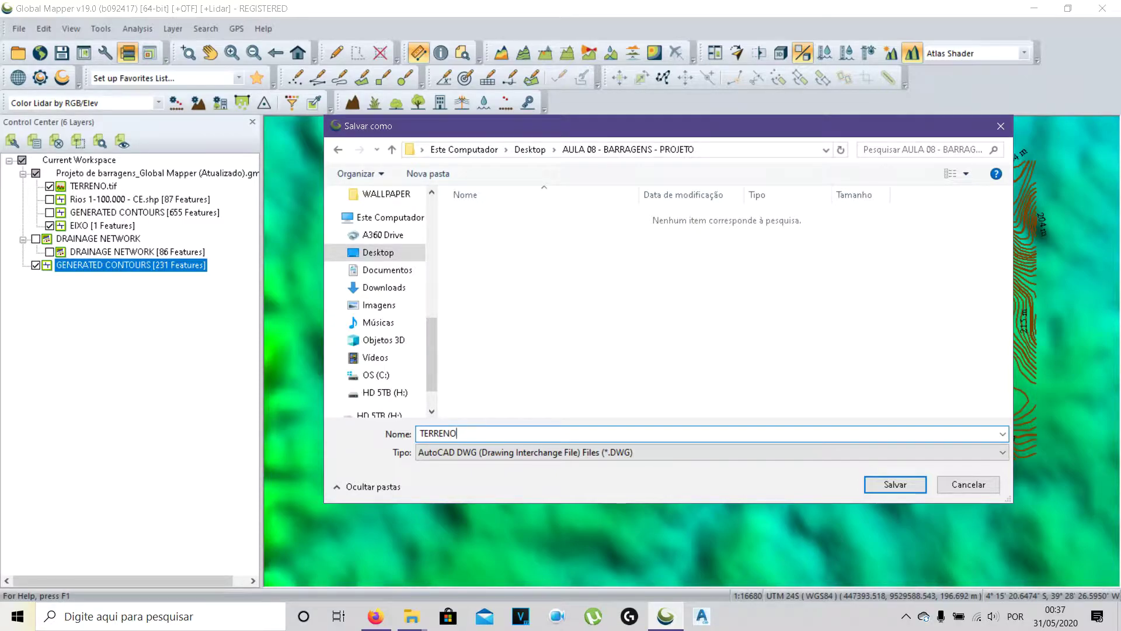
{"action": "left_click", "coordinate": [888, 489]}
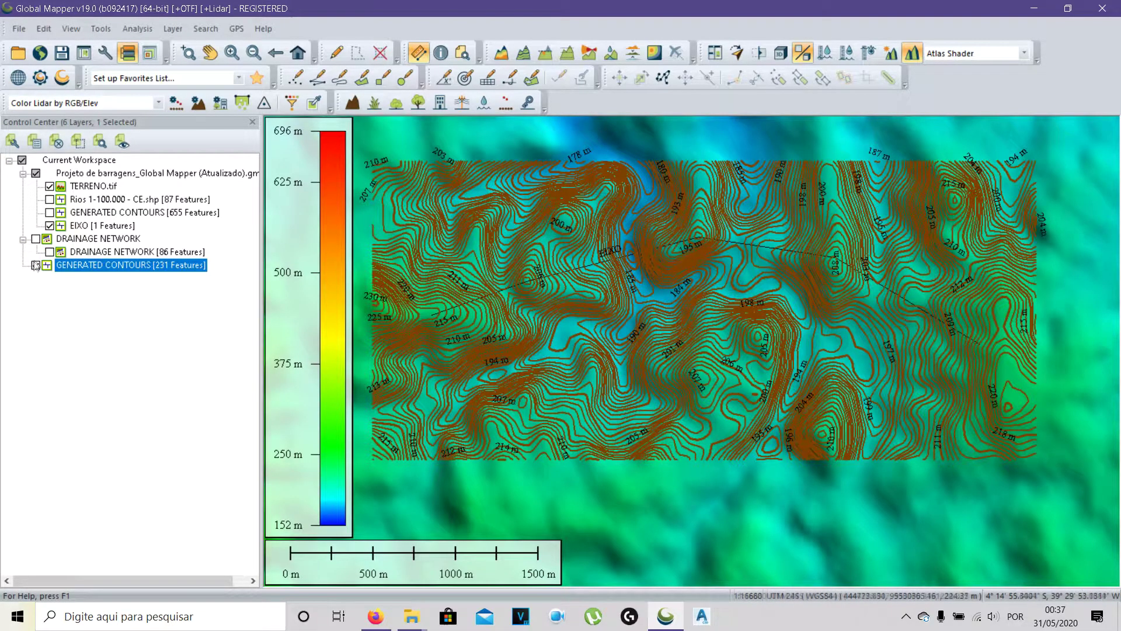
- Hide the new GENERATED CONTOURS layer and start exporting the EIXO layer to a new DWG file
{"action": "left_click", "coordinate": [36, 265]}
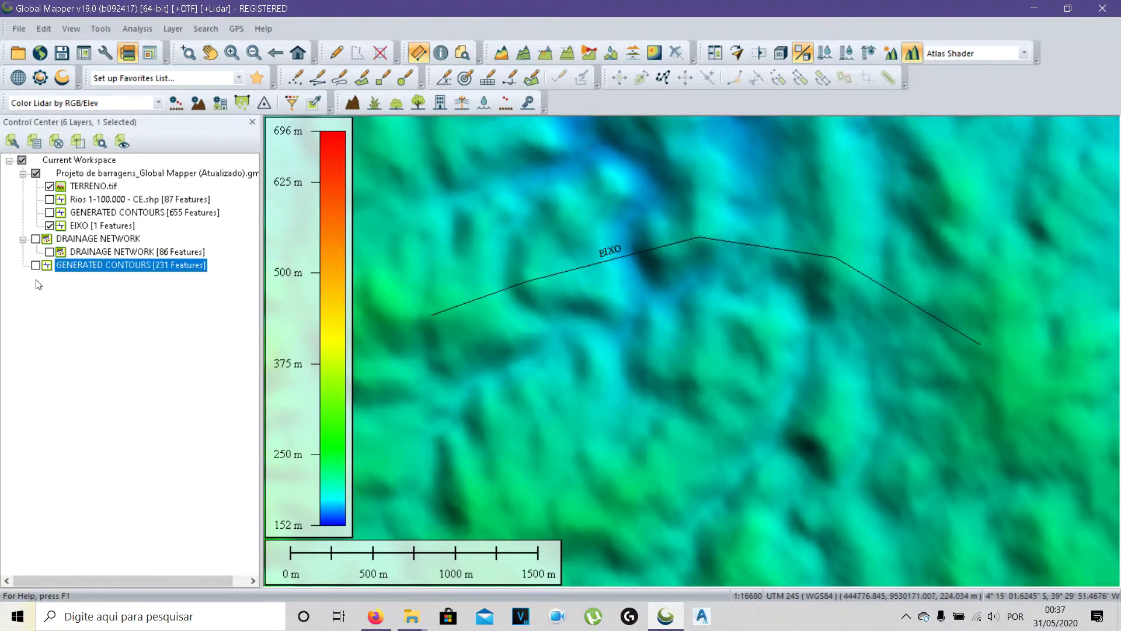
{"action": "left_click", "coordinate": [100, 227]}
{"action": "right_click", "coordinate": [101, 227]}
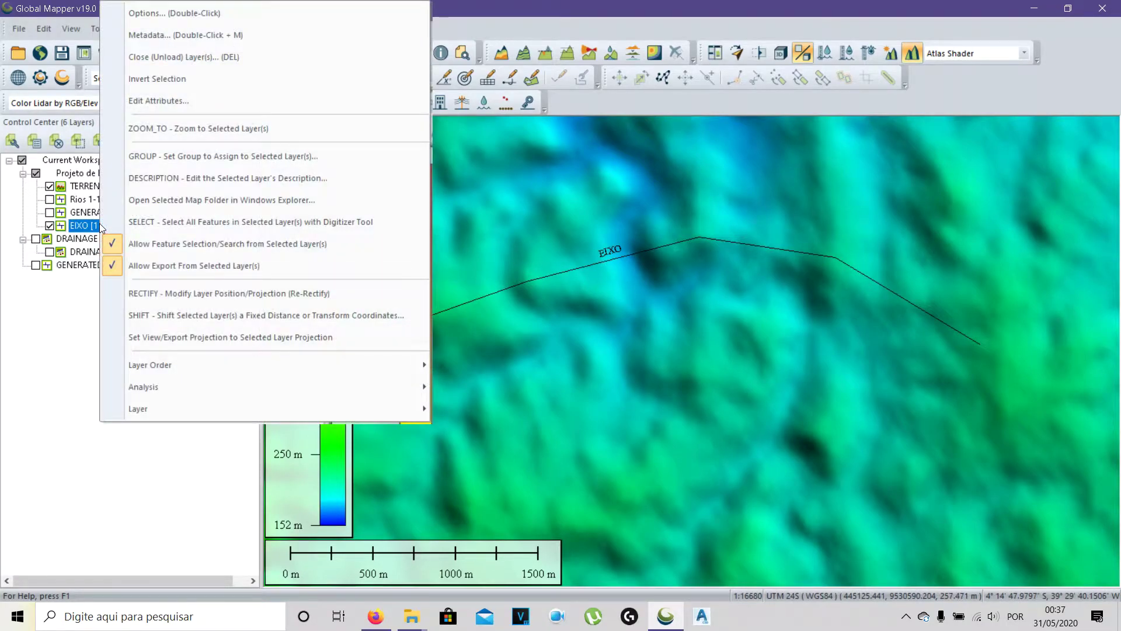
{"action": "mouse_move", "coordinate": [205, 407]}
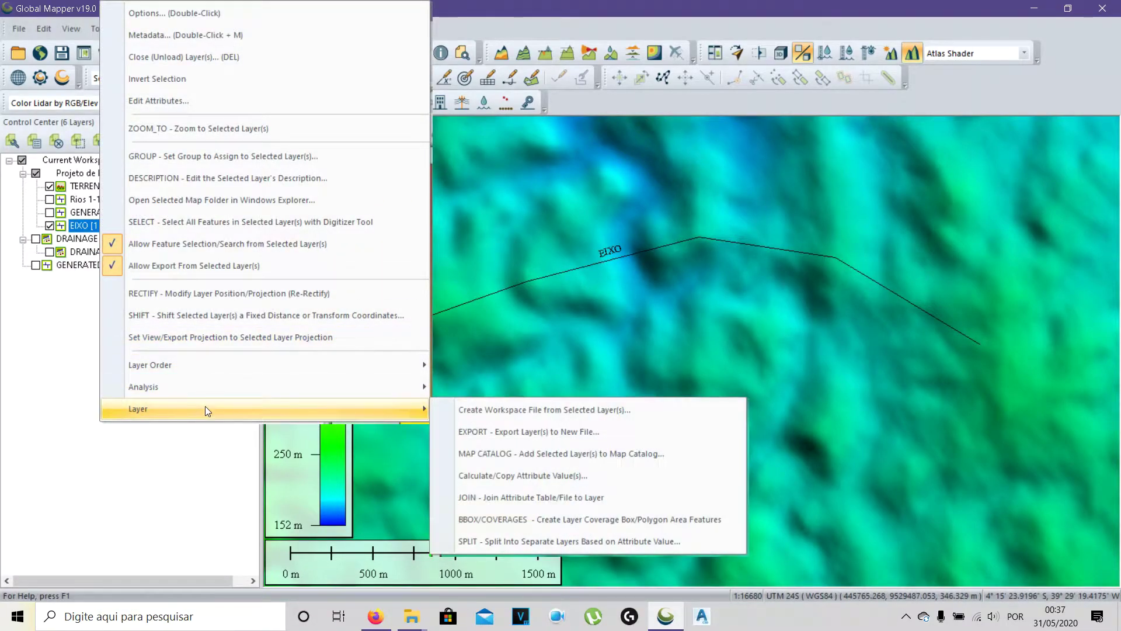
{"action": "left_click", "coordinate": [491, 431]}
{"action": "left_click", "coordinate": [548, 410]}
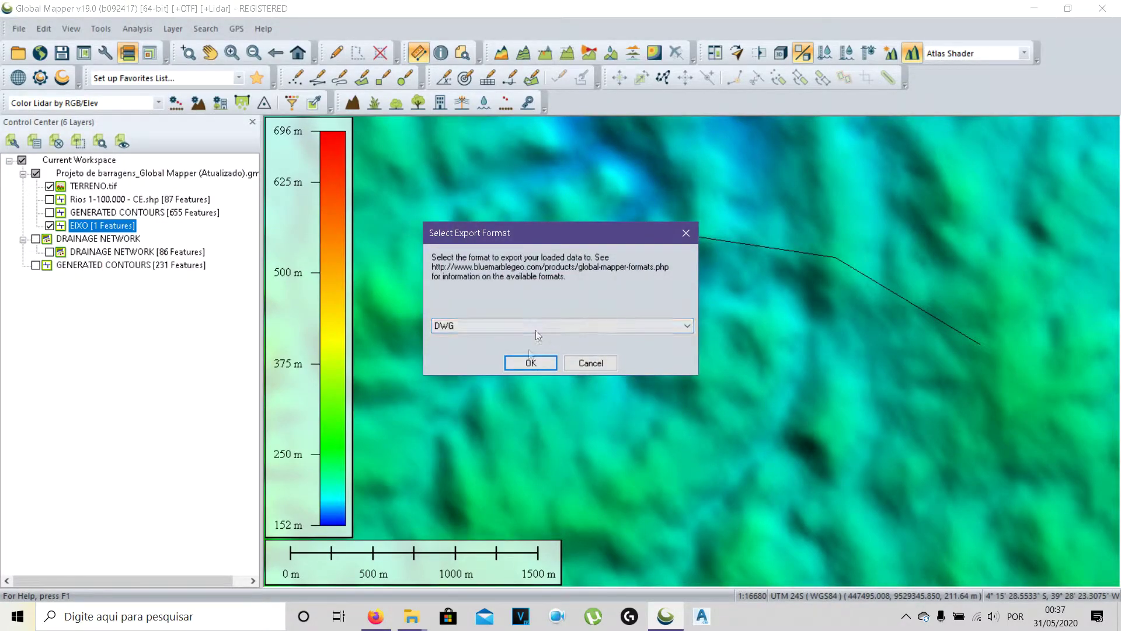
{"action": "left_click", "coordinate": [520, 364]}
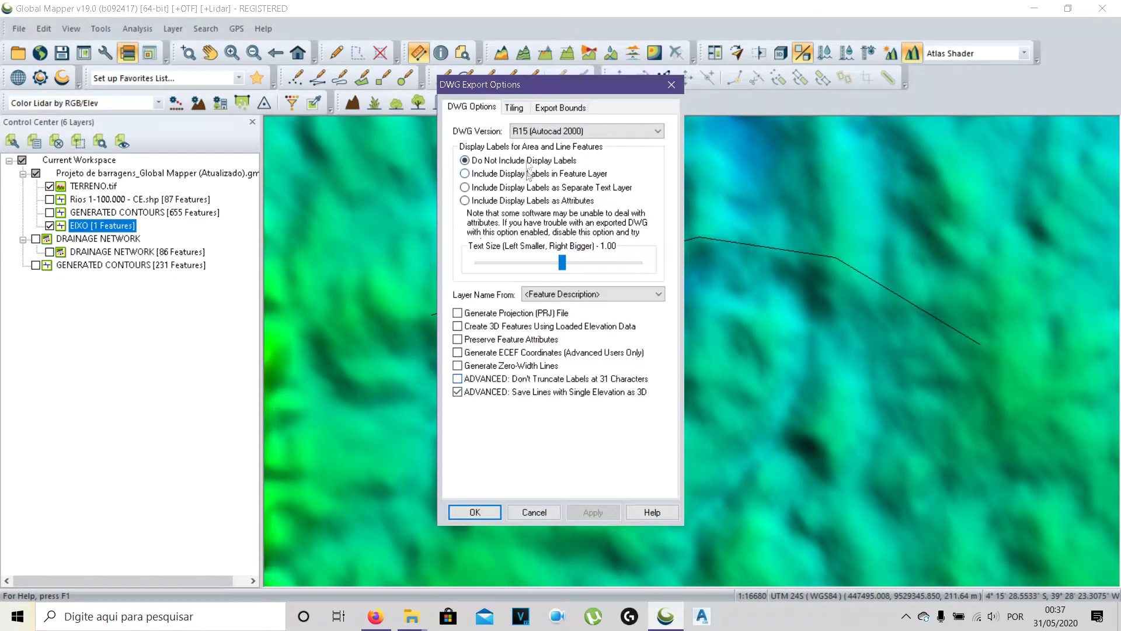
- Accept the DWG export options and save the axis as EIXO in the AULA 08 - BARRAGENS - PROJETO folder
{"action": "left_click", "coordinate": [476, 514]}
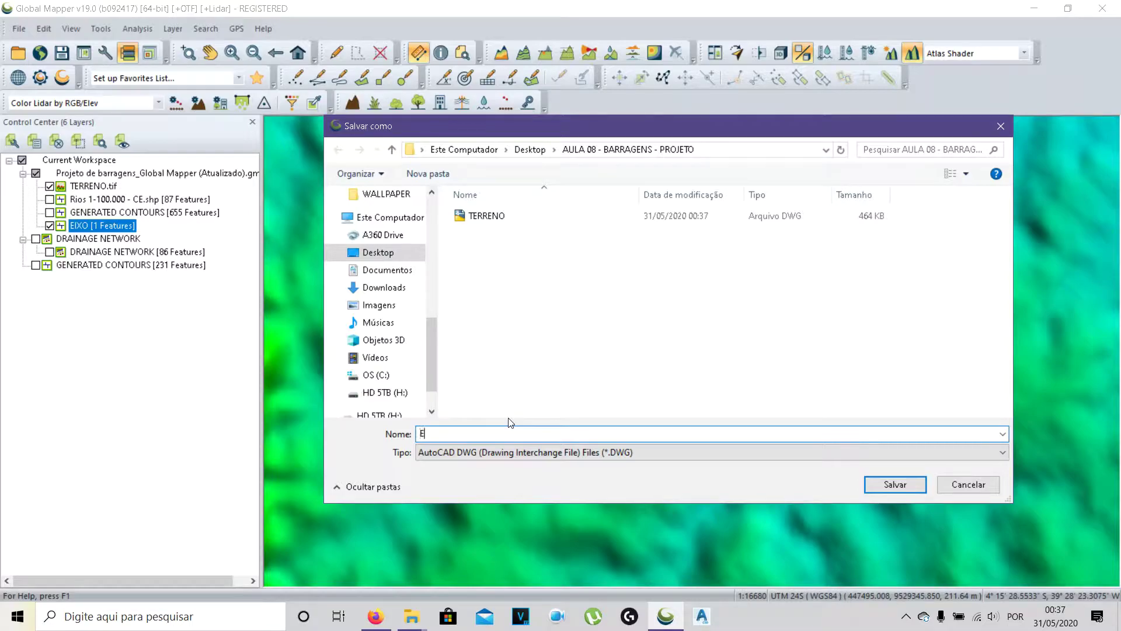
{"action": "type", "text": "EIXO"}
{"action": "left_click", "coordinate": [889, 485]}
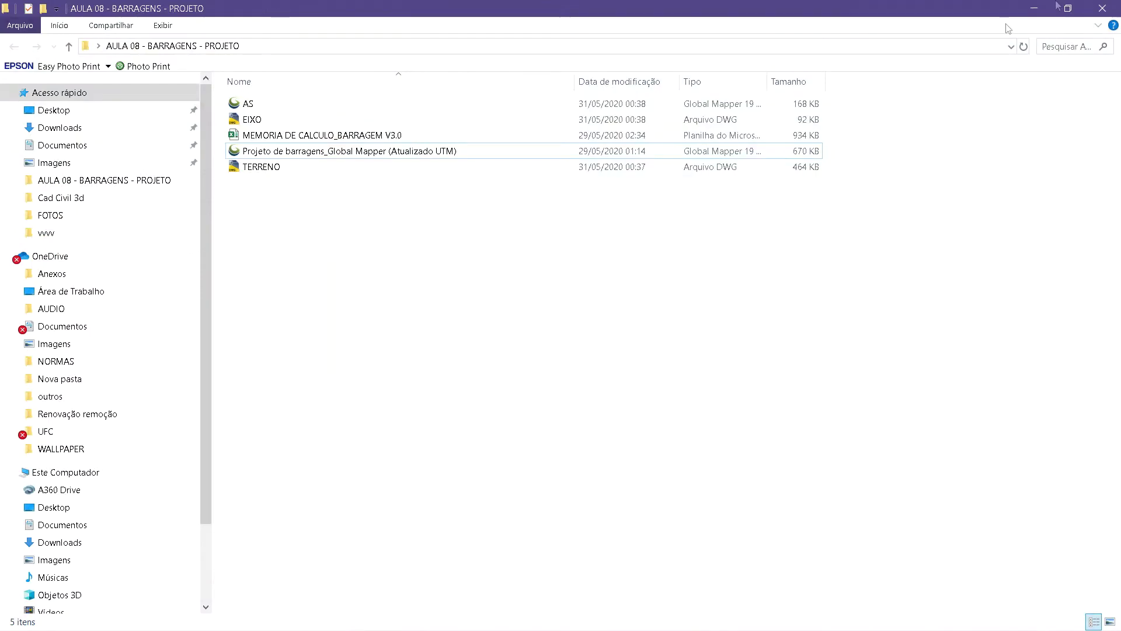
- Minimize the project folder window, launch AutoCAD Civil 3D 2018 and maximize its window
{"action": "left_click", "coordinate": [1033, 8]}
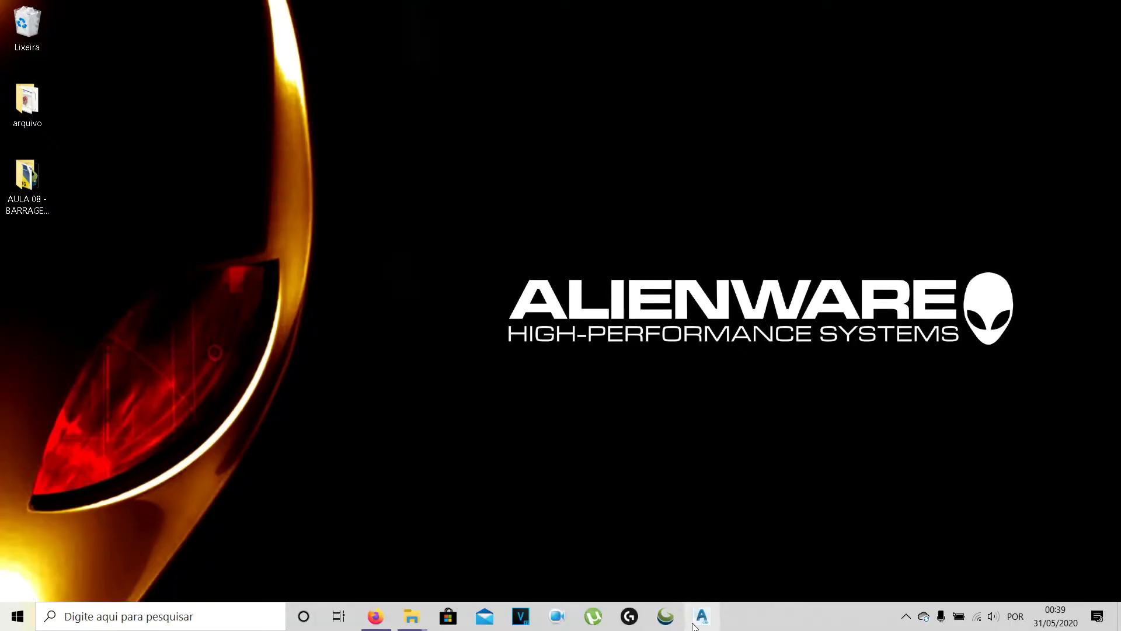
{"action": "left_click", "coordinate": [701, 622]}
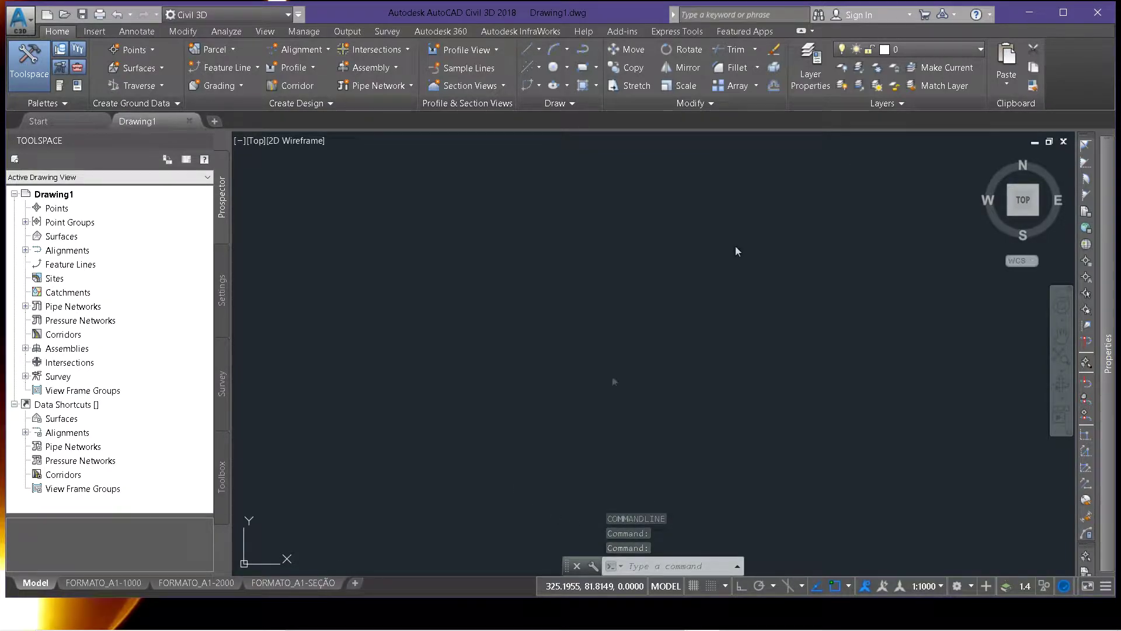
{"action": "left_click", "coordinate": [1061, 14]}
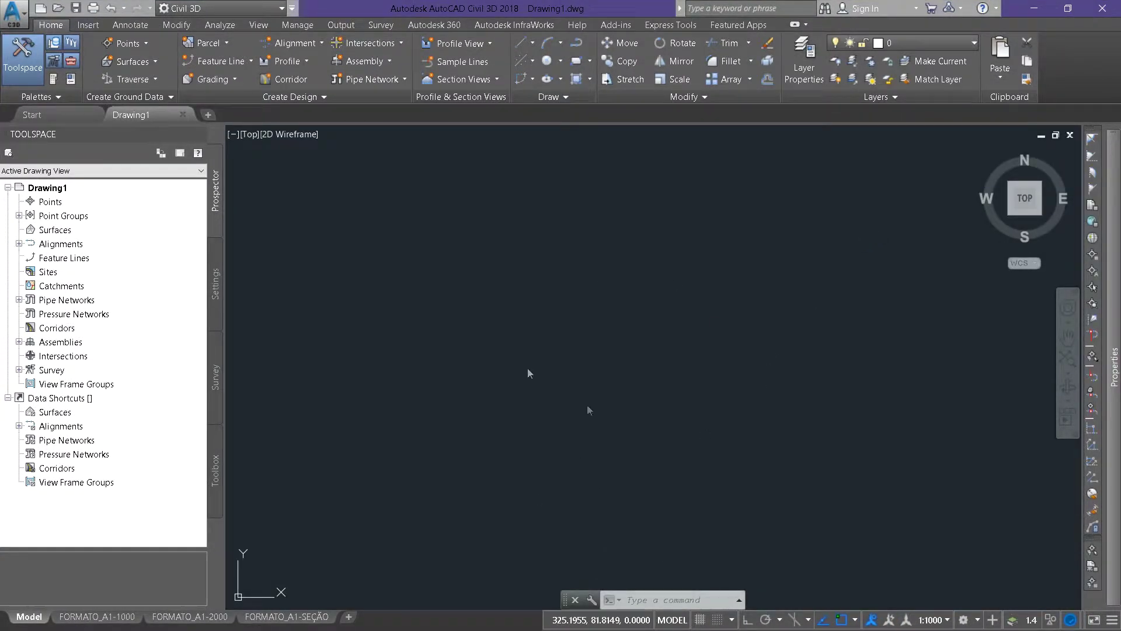
{"action": "left_click", "coordinate": [637, 369]}
{"action": "left_click", "coordinate": [675, 400]}
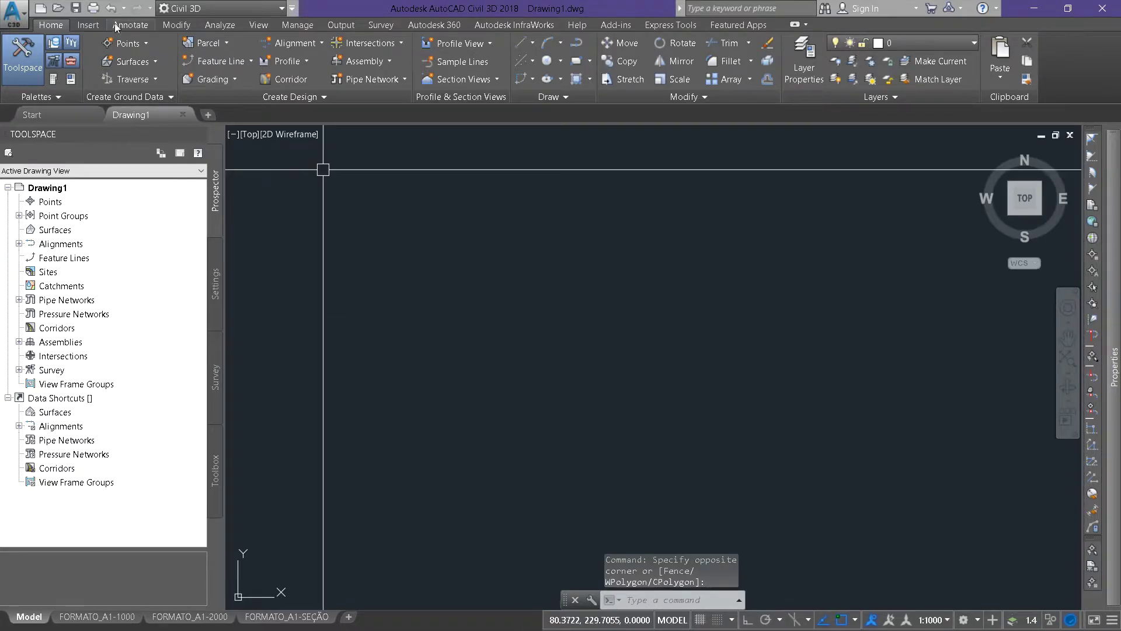
- Open the TERRENO drawing from the AULA 08 - BARRAGENS - PROJETO folder on the Desktop, continuing despite its foreign DWG origin
{"action": "left_click", "coordinate": [58, 8]}
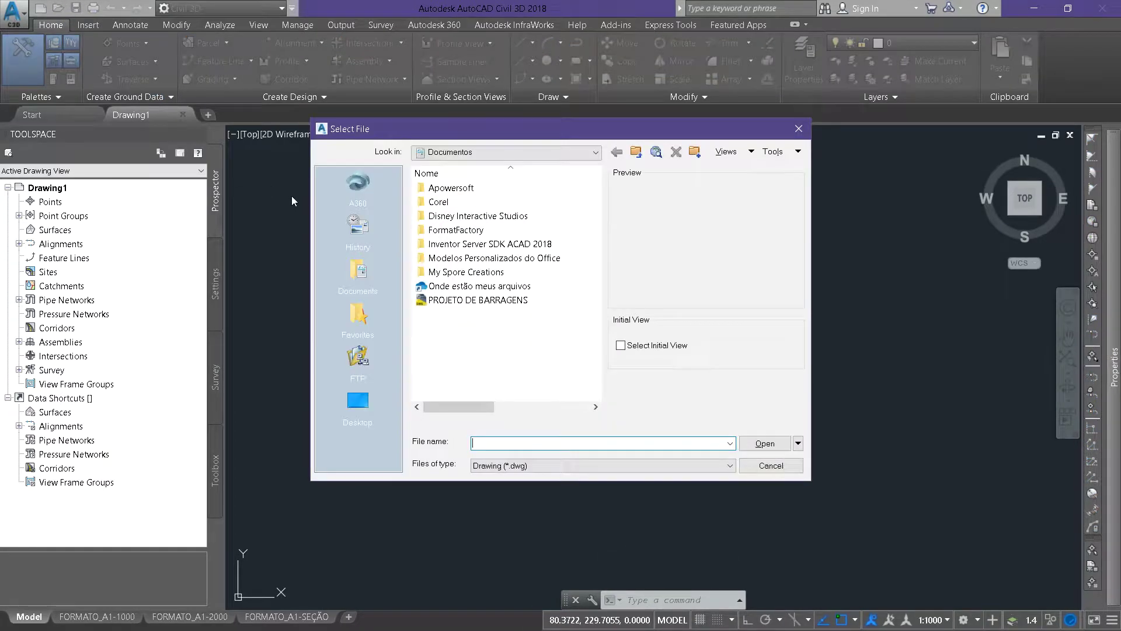
{"action": "left_click", "coordinate": [357, 402]}
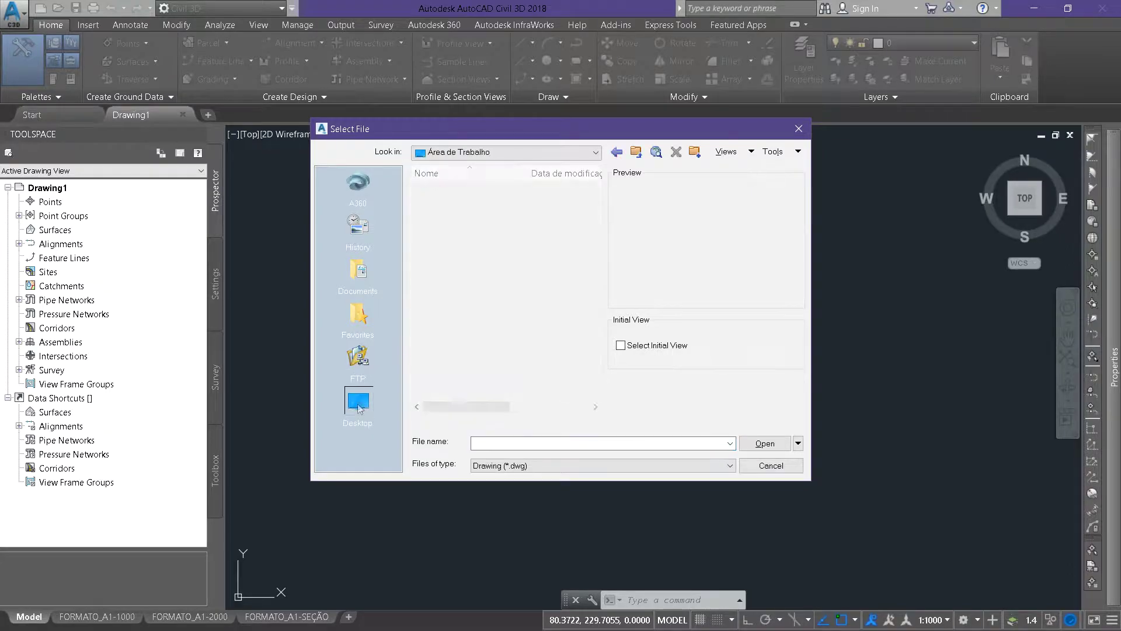
{"action": "left_click", "coordinate": [445, 286]}
{"action": "double_click", "coordinate": [445, 286]}
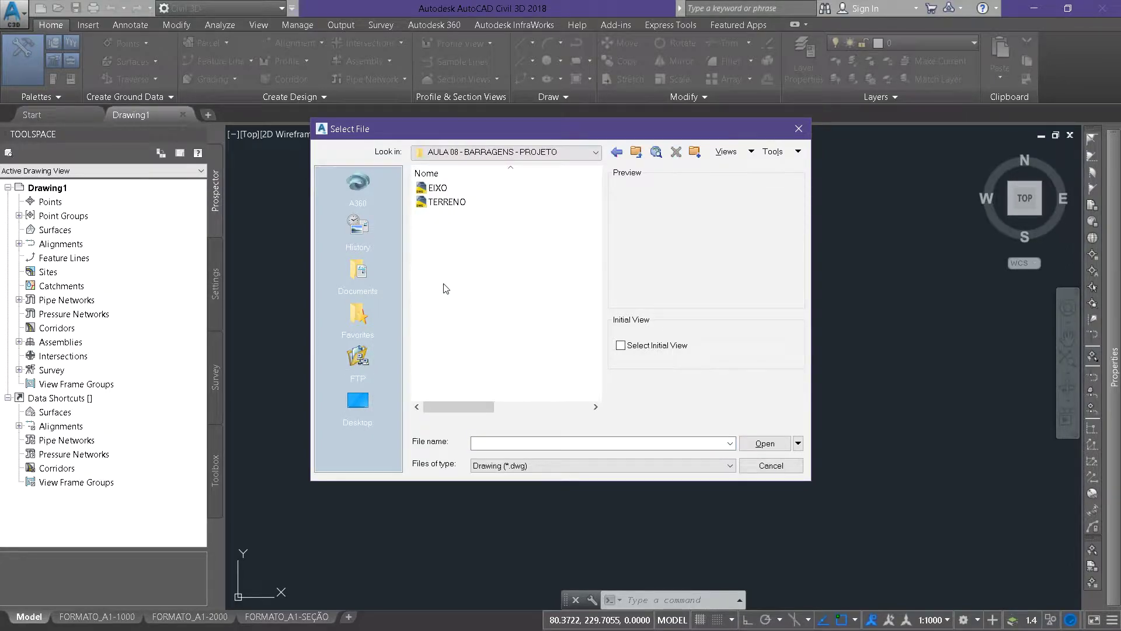
{"action": "left_click", "coordinate": [445, 202]}
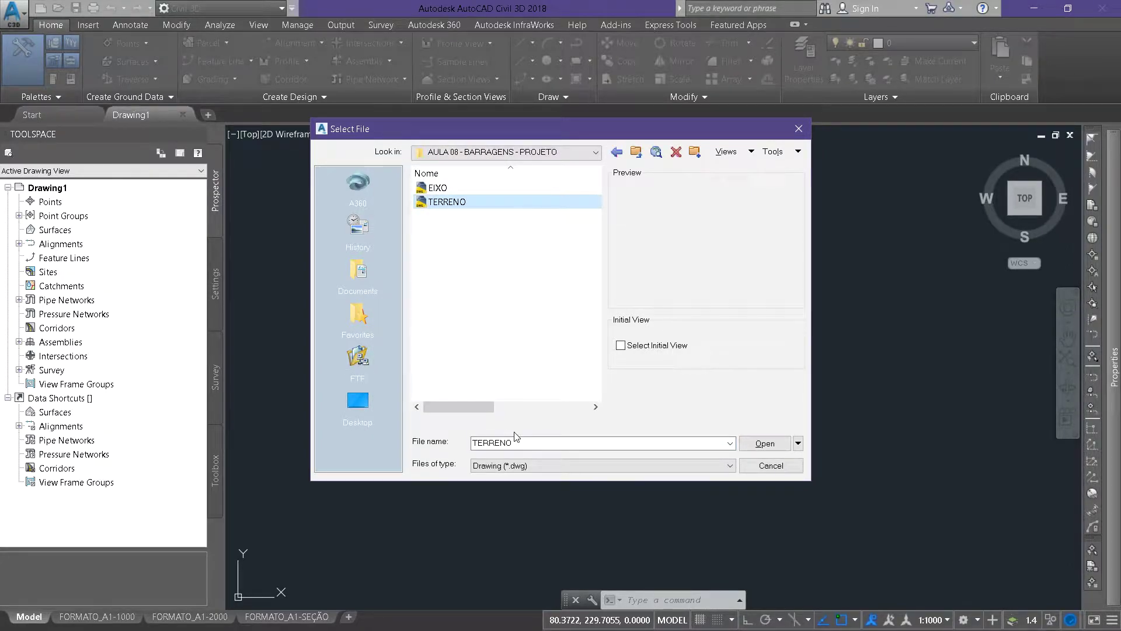
{"action": "left_click", "coordinate": [764, 444]}
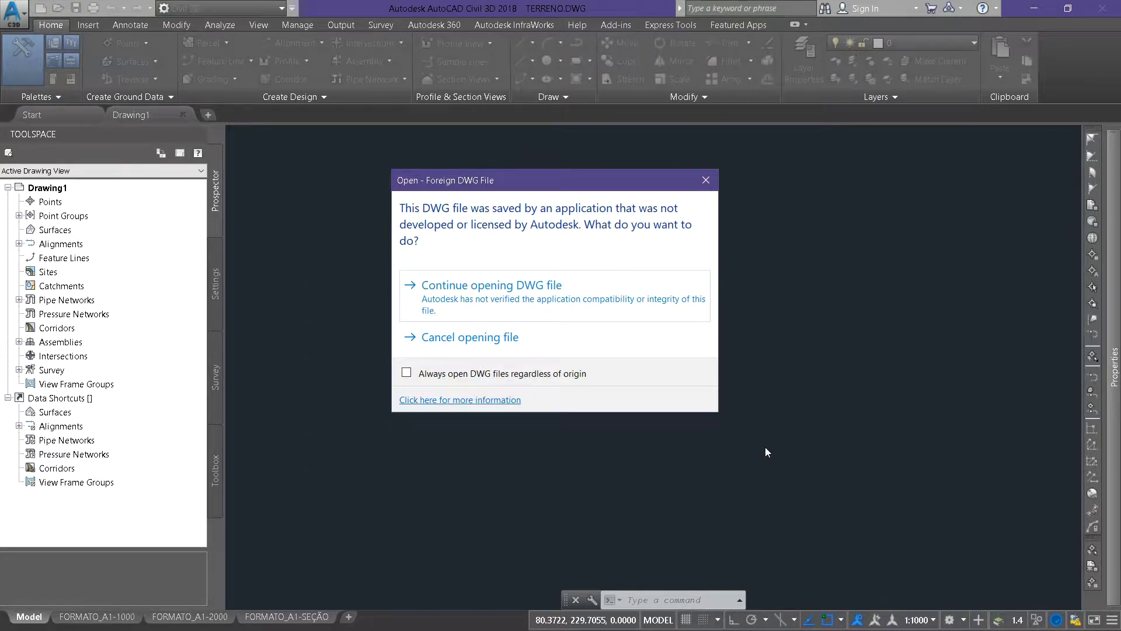
{"action": "left_click", "coordinate": [507, 310]}
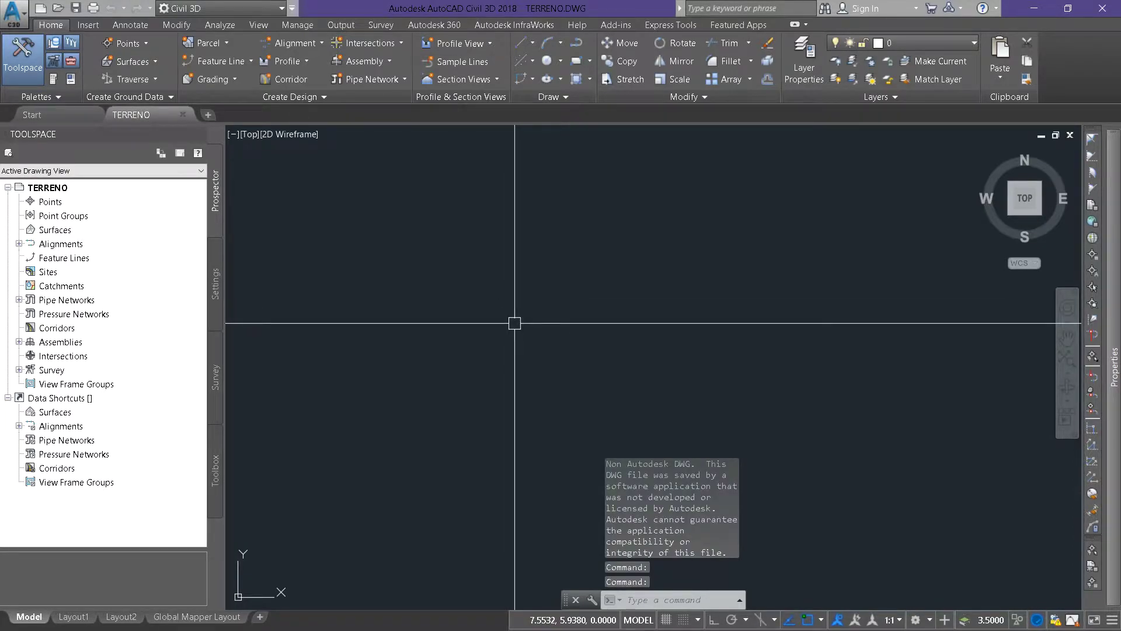
- Zoom to the drawing extents and select the winding contour line near the middle of the terrain
{"action": "type", "text": "Z"}
{"action": "key", "text": "Return"}
{"action": "type", "text": "E"}
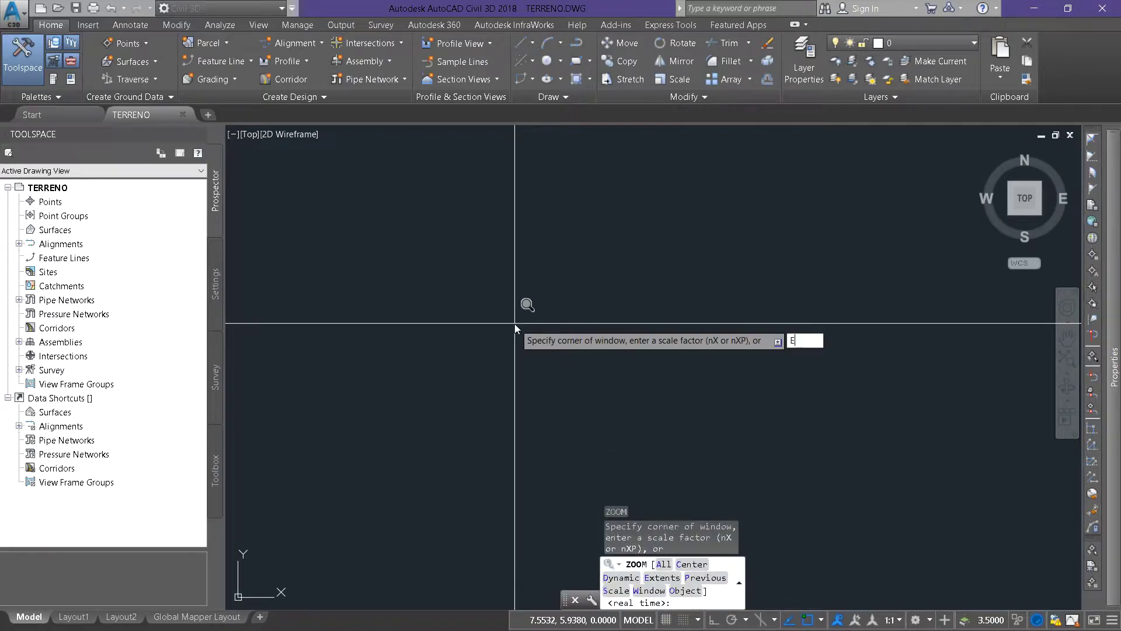
{"action": "key", "text": "Return"}
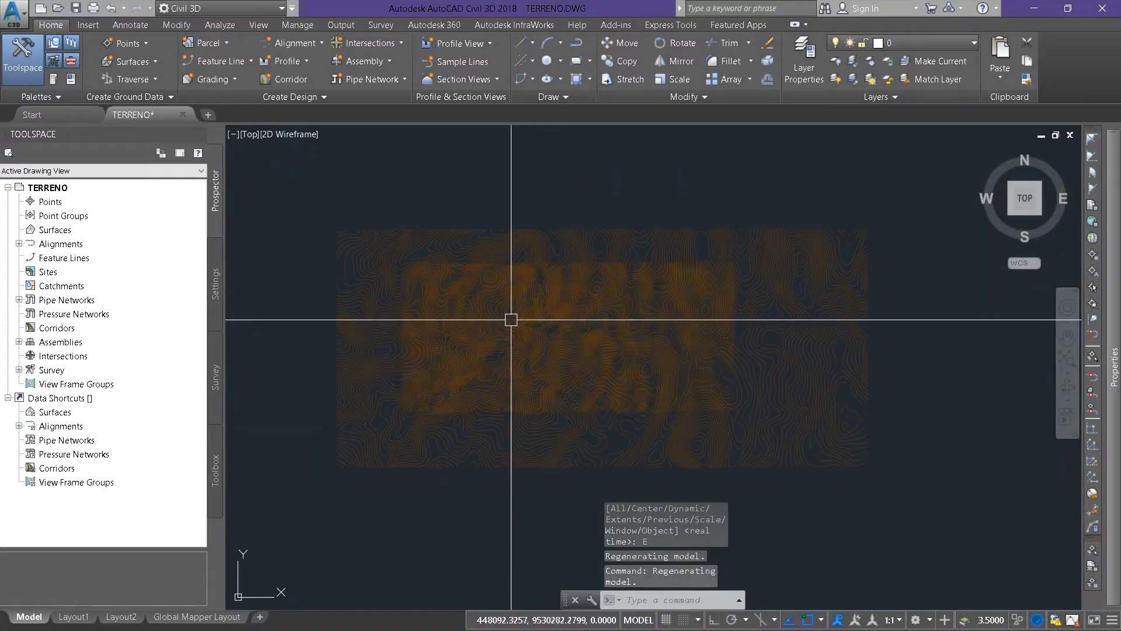
{"action": "scroll", "coordinate": [510, 320], "scroll_direction": "down", "scroll_amount": 3}
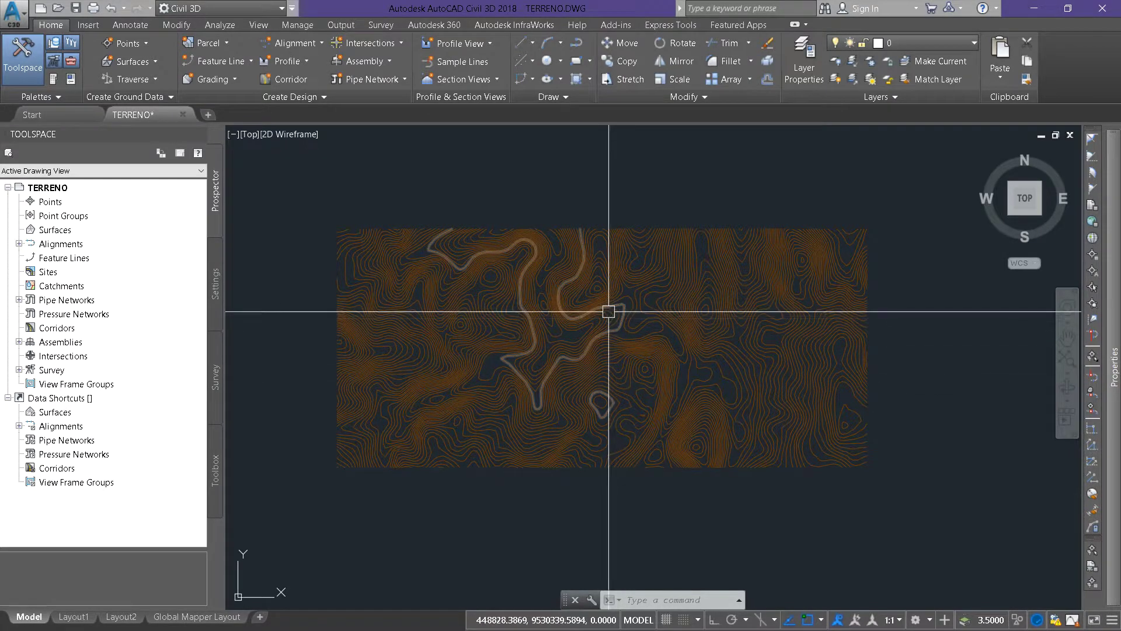
{"action": "left_click", "coordinate": [605, 317]}
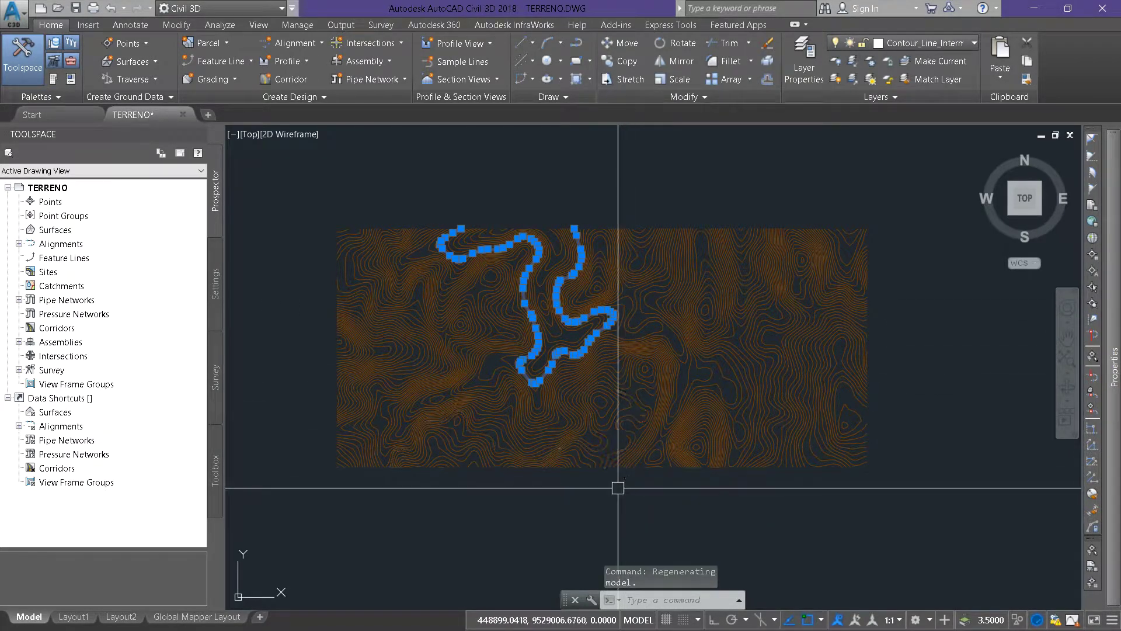
- Display the properties of the selected winding contour to check its object type
{"action": "type", "text": "MO"}
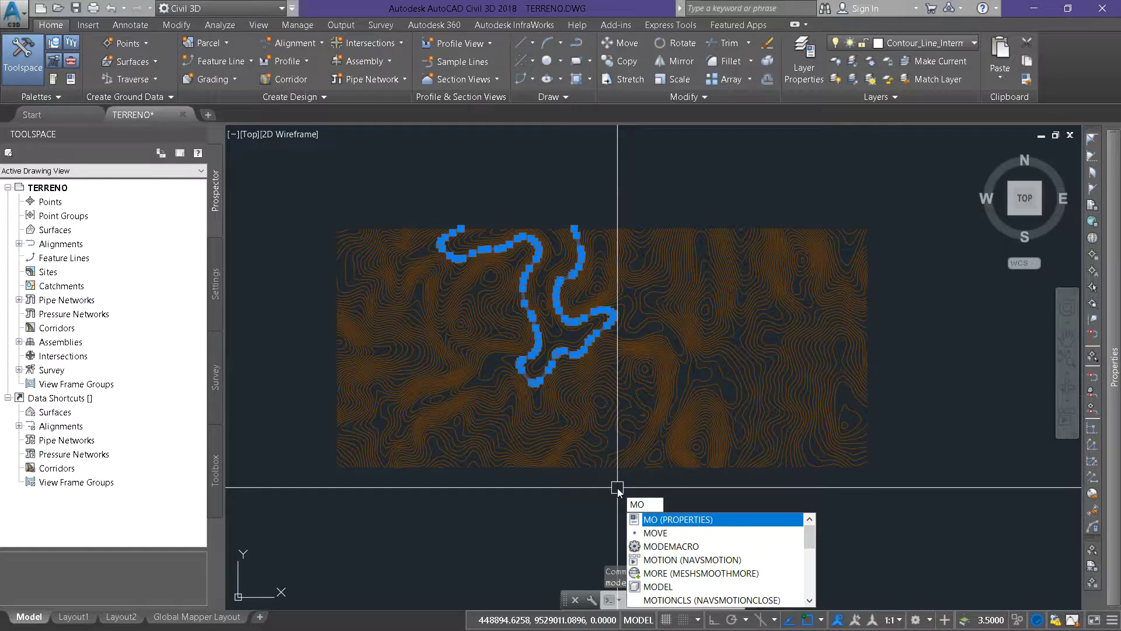
{"action": "key", "text": "Return"}
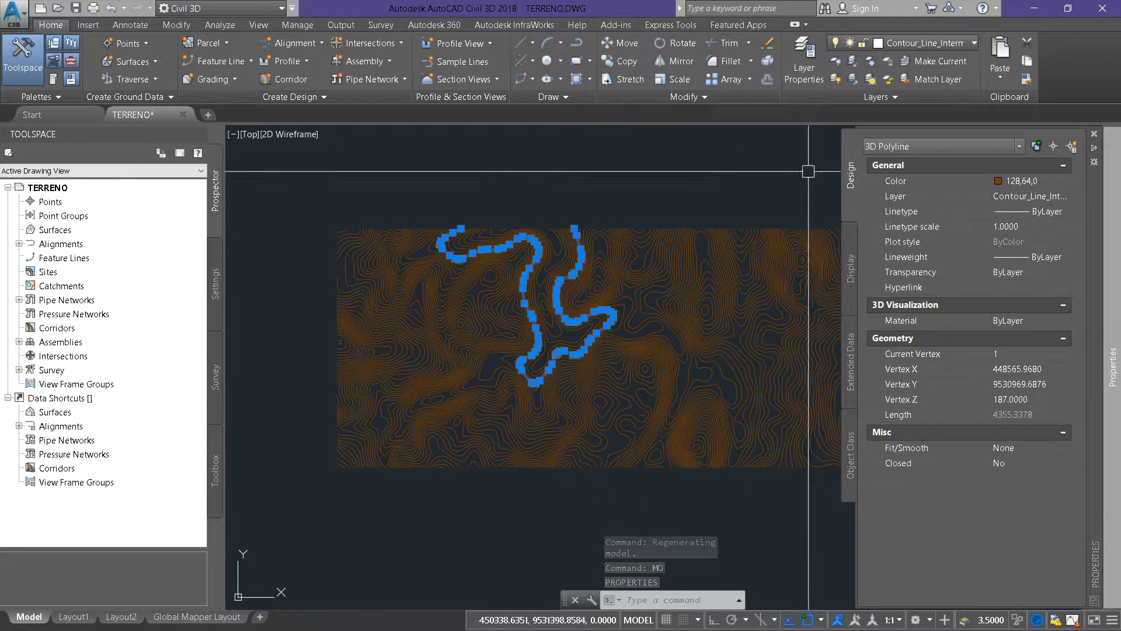
{"action": "middle_click_drag", "start_coordinate": [761, 175], "coordinate": [760, 178]}
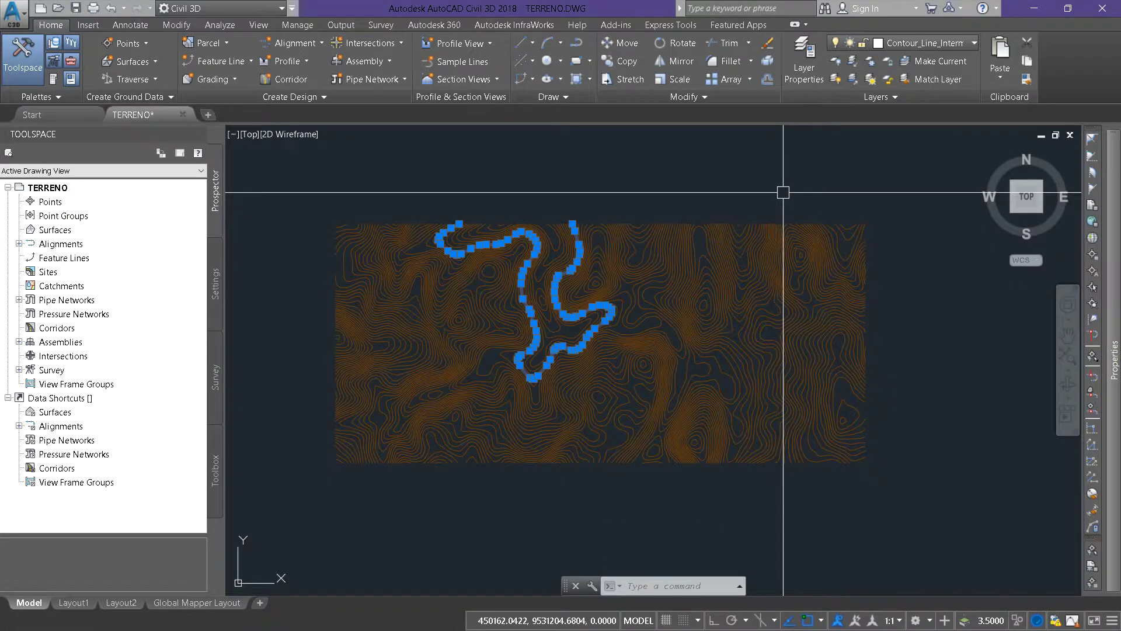
- Select all the terrain contours, check their object type in the properties, and clear the selection
{"action": "key", "text": "Escape"}
{"action": "left_click", "coordinate": [914, 185]}
{"action": "left_click", "coordinate": [306, 514]}
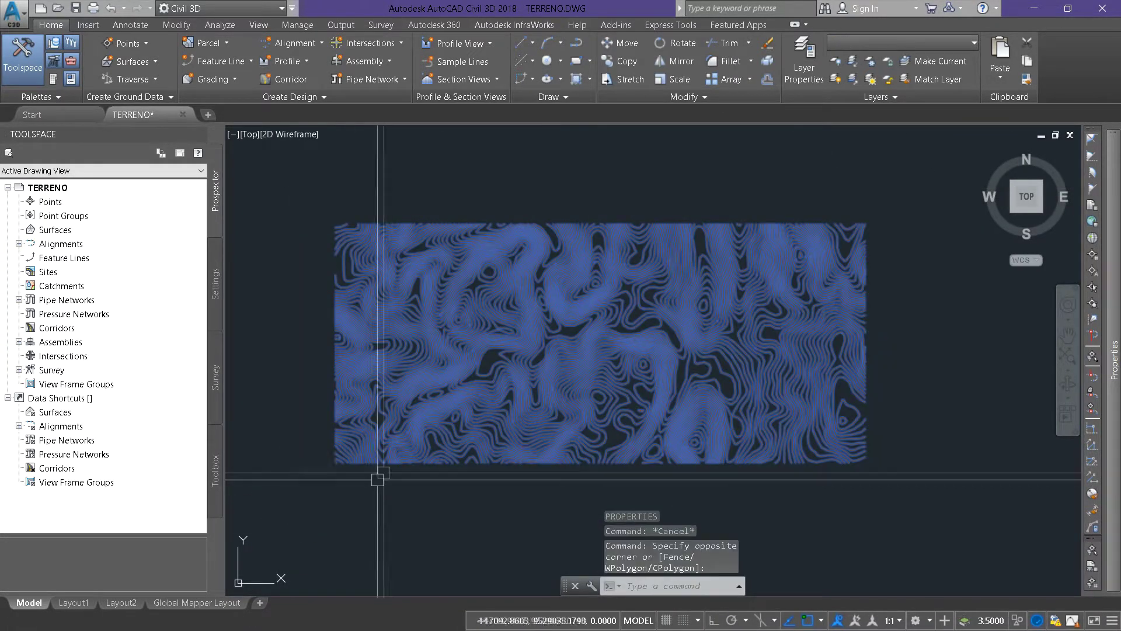
{"action": "mouse_move", "coordinate": [1112, 359]}
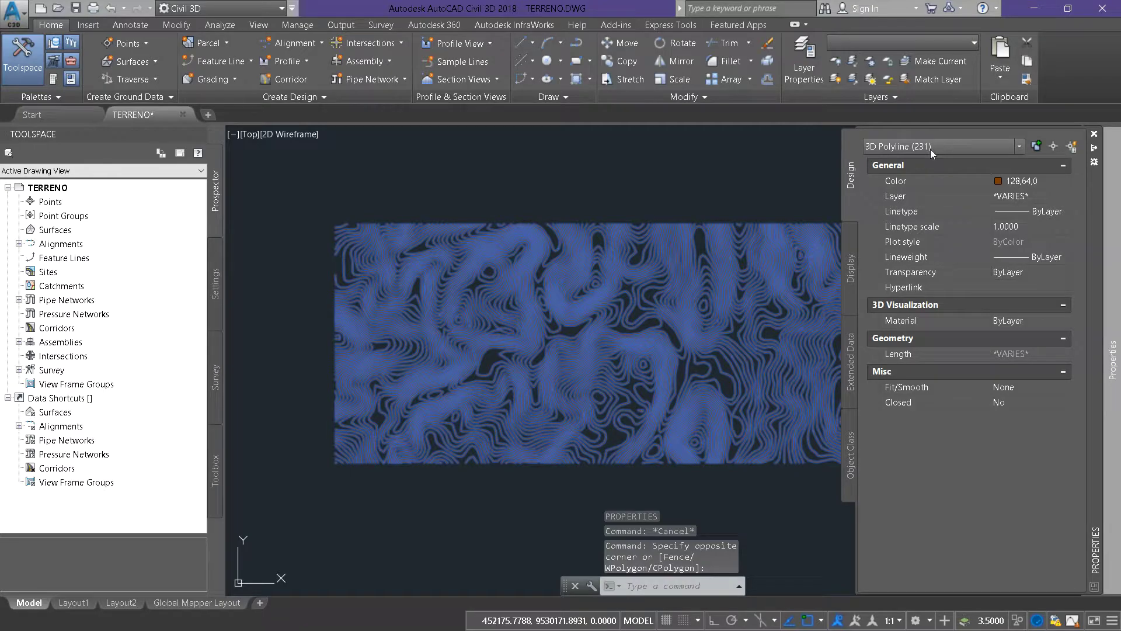
{"action": "left_click", "coordinate": [789, 188]}
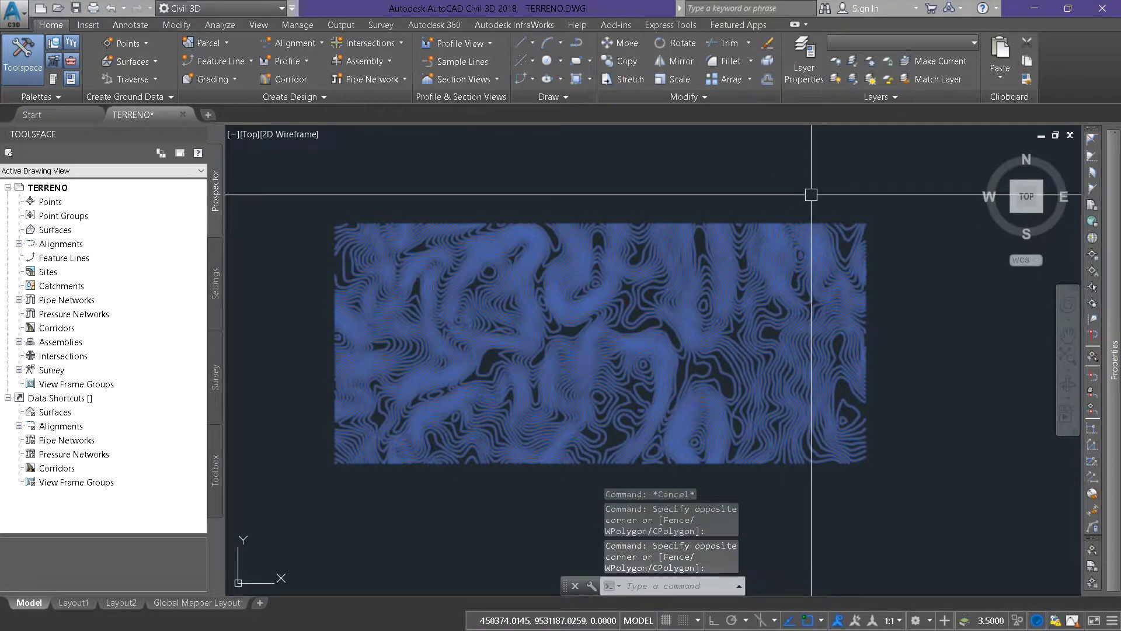
{"action": "key", "text": "Escape"}
{"action": "key", "text": "Escape"}
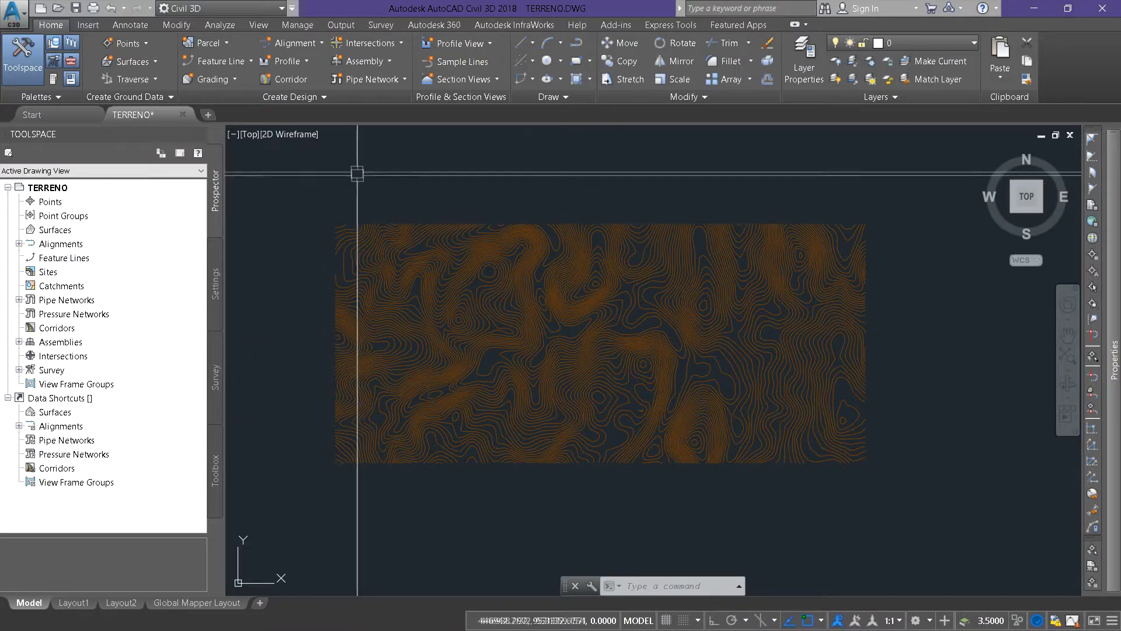
- Convert all the terrain contours from 3D to 2D polylines
{"action": "left_click", "coordinate": [176, 25]}
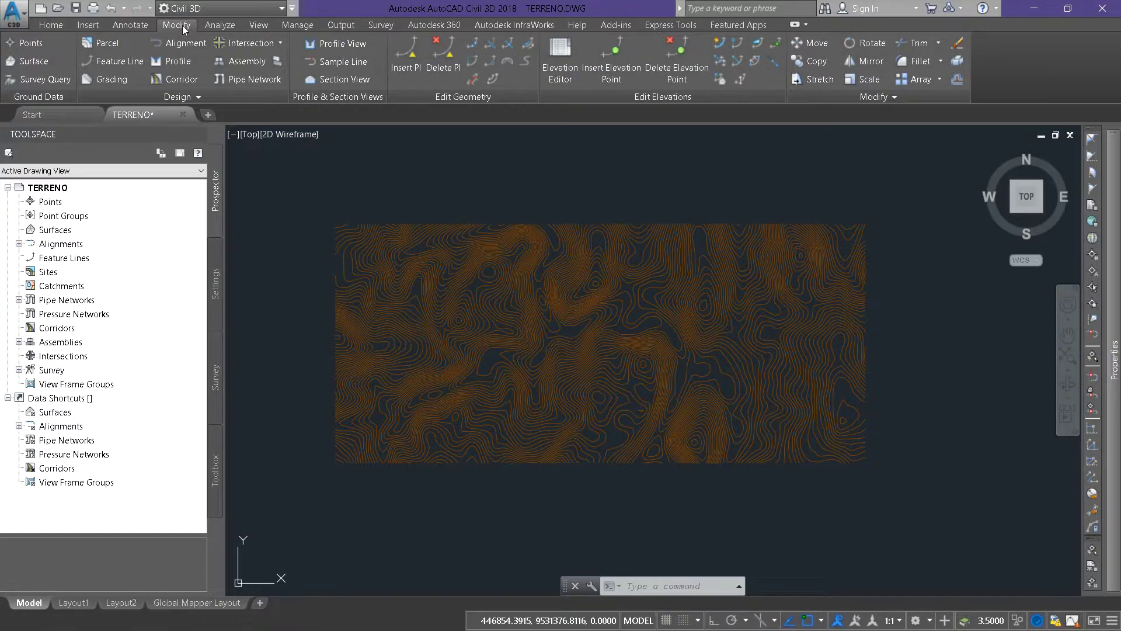
{"action": "left_click", "coordinate": [180, 98]}
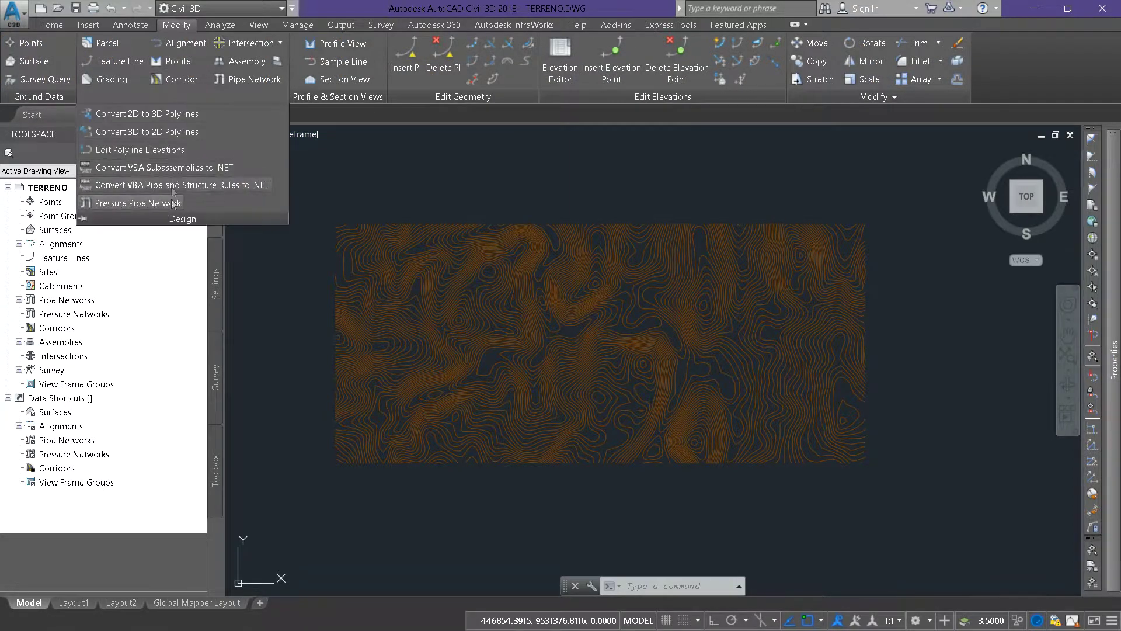
{"action": "left_click", "coordinate": [146, 133]}
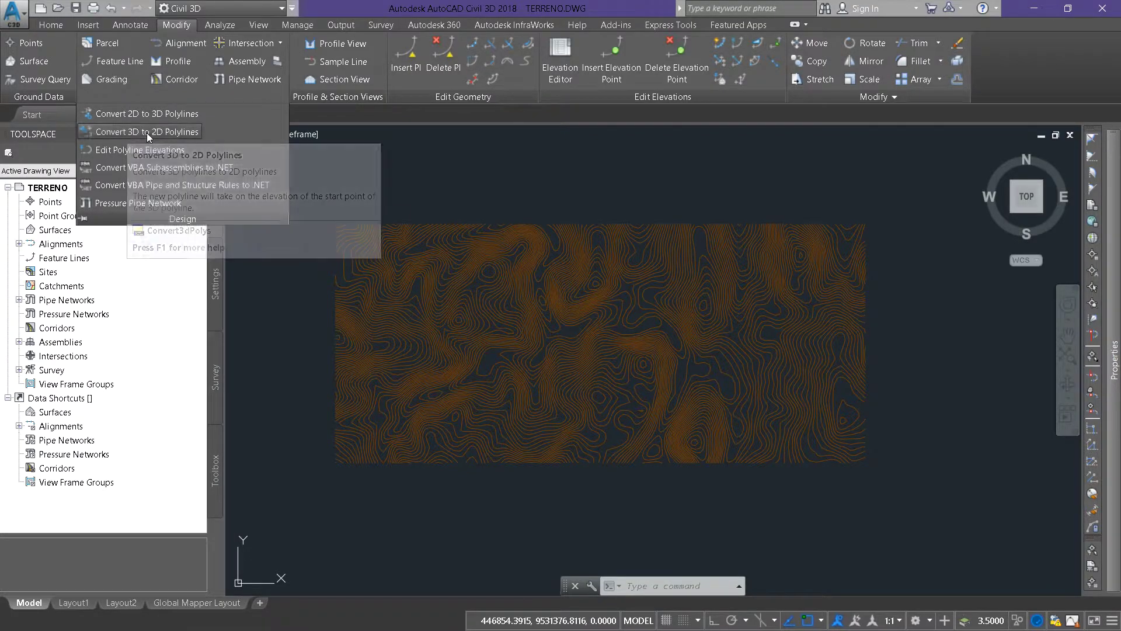
{"action": "left_click", "coordinate": [316, 197]}
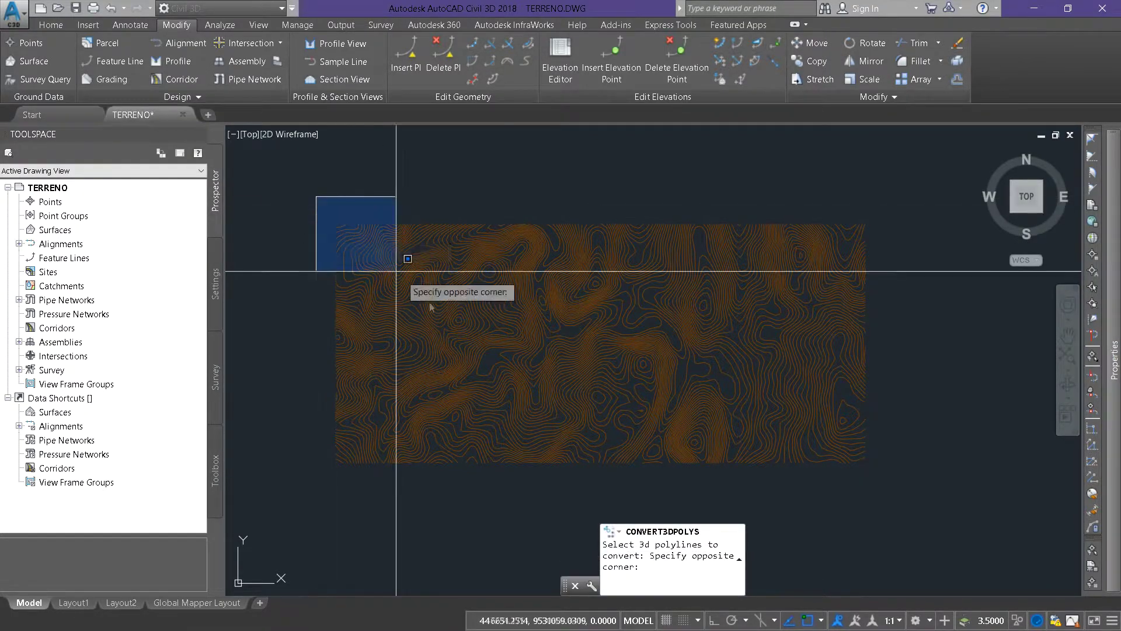
{"action": "left_click", "coordinate": [892, 476]}
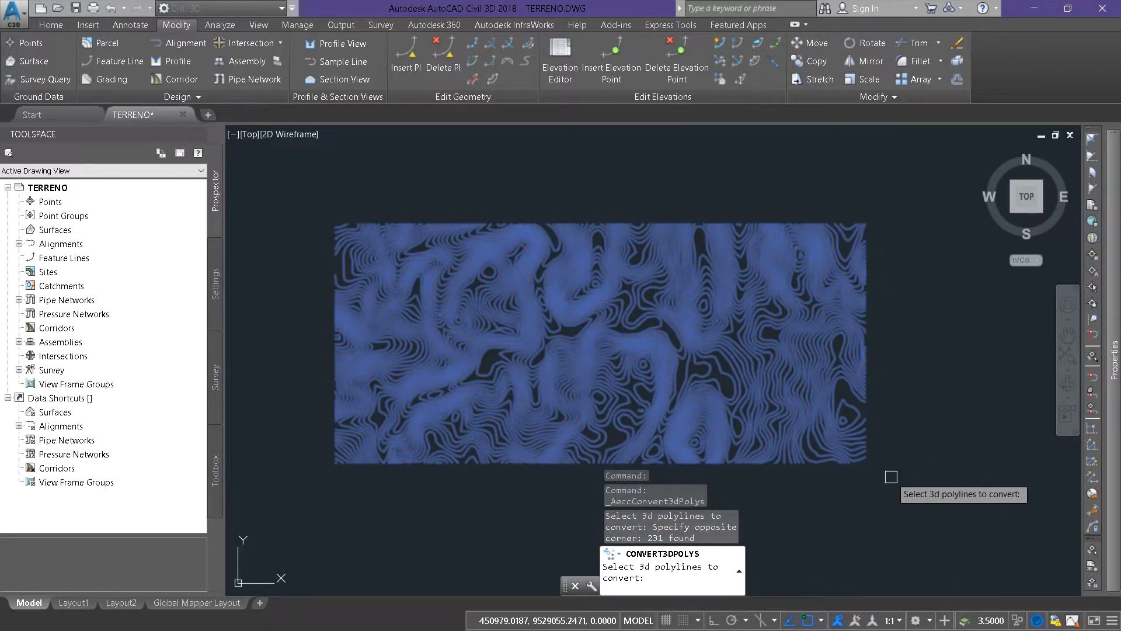
{"action": "key", "text": "Return"}
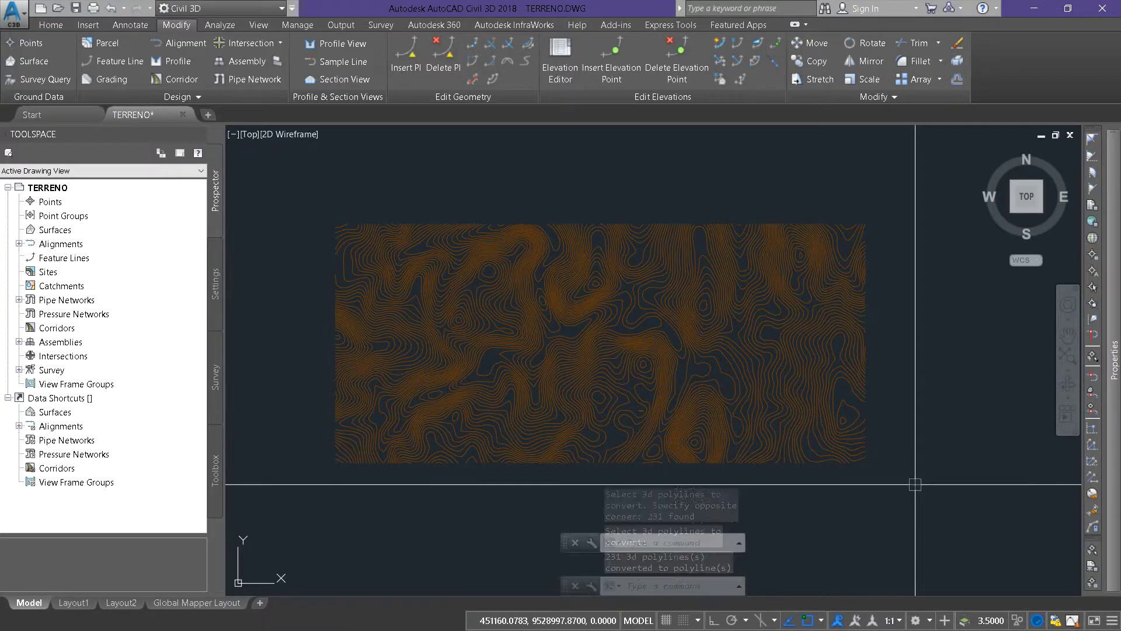
- Select all the converted contours, verify their object type and elevation properties, and deselect them
{"action": "left_click", "coordinate": [914, 484]}
{"action": "left_click", "coordinate": [294, 195]}
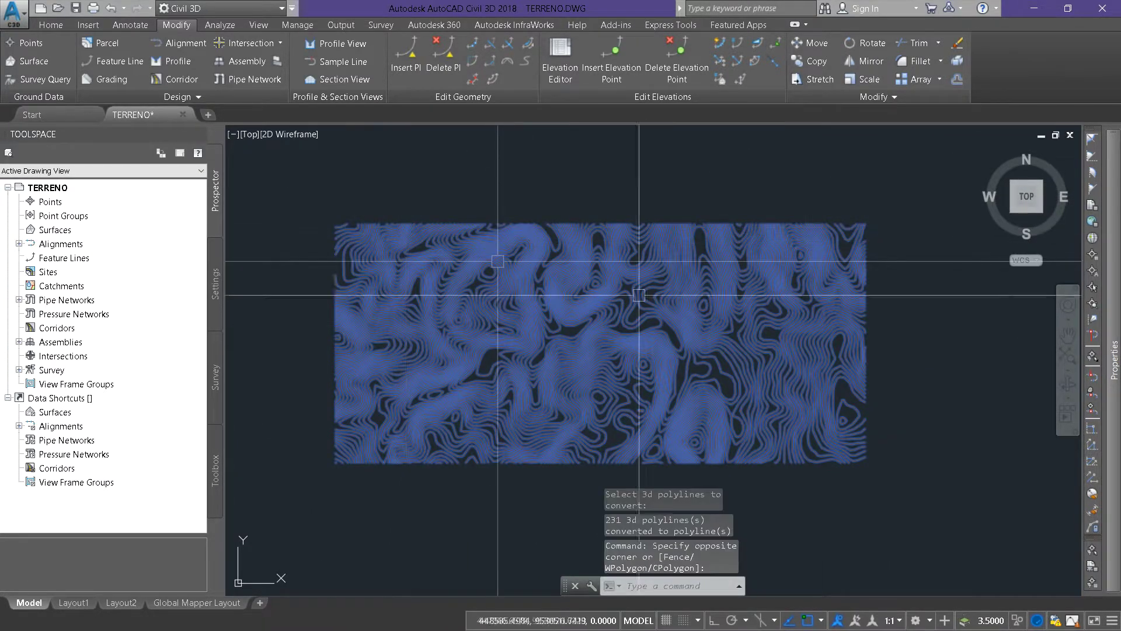
{"action": "key", "text": "ctrl+1"}
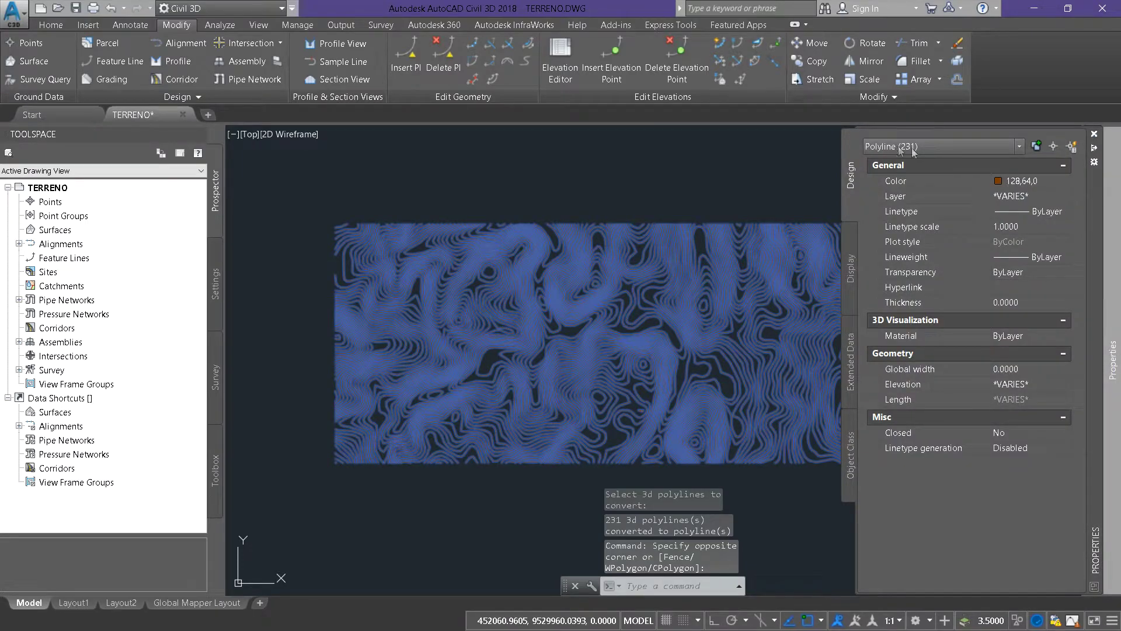
{"action": "key", "text": "ctrl+1"}
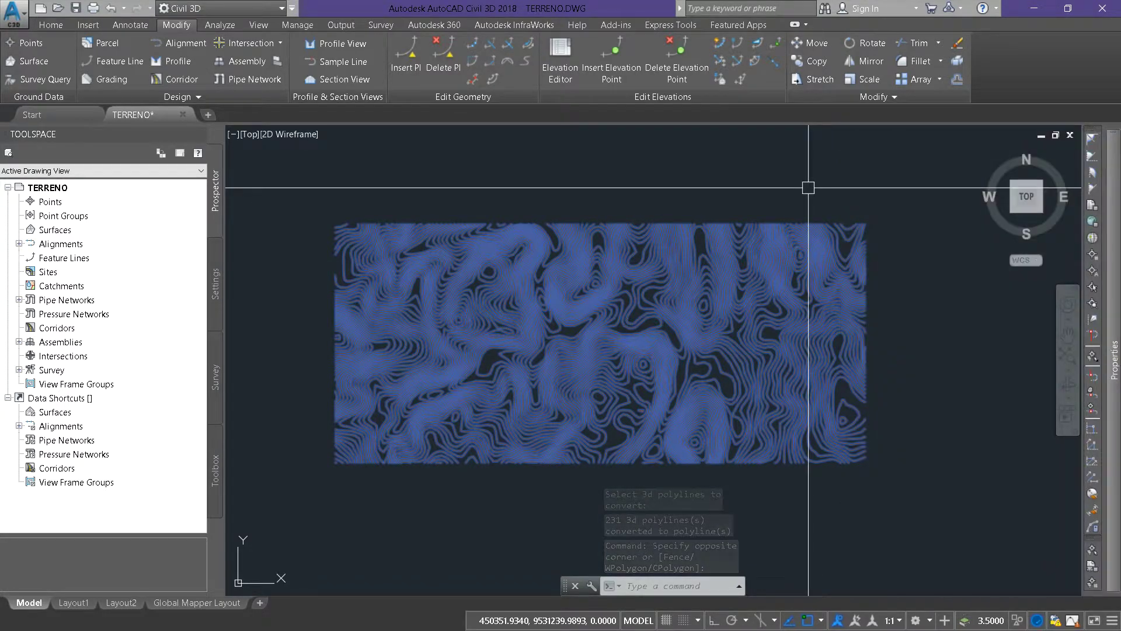
{"action": "key", "text": "Escape"}
{"action": "key", "text": "Escape"}
{"action": "key", "text": "Escape"}
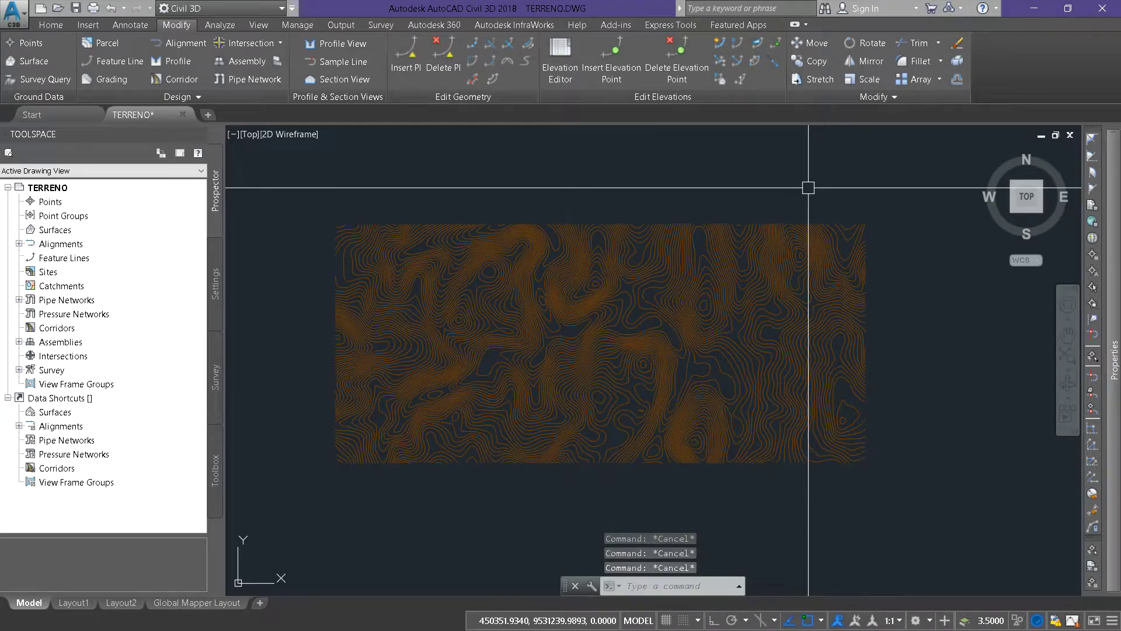
- Create a new blank drawing alongside the TERRENO drawing
{"action": "scroll", "coordinate": [779, 255], "scroll_direction": "down", "scroll_amount": 2}
{"action": "scroll", "coordinate": [663, 288], "scroll_direction": "up", "scroll_amount": 3}
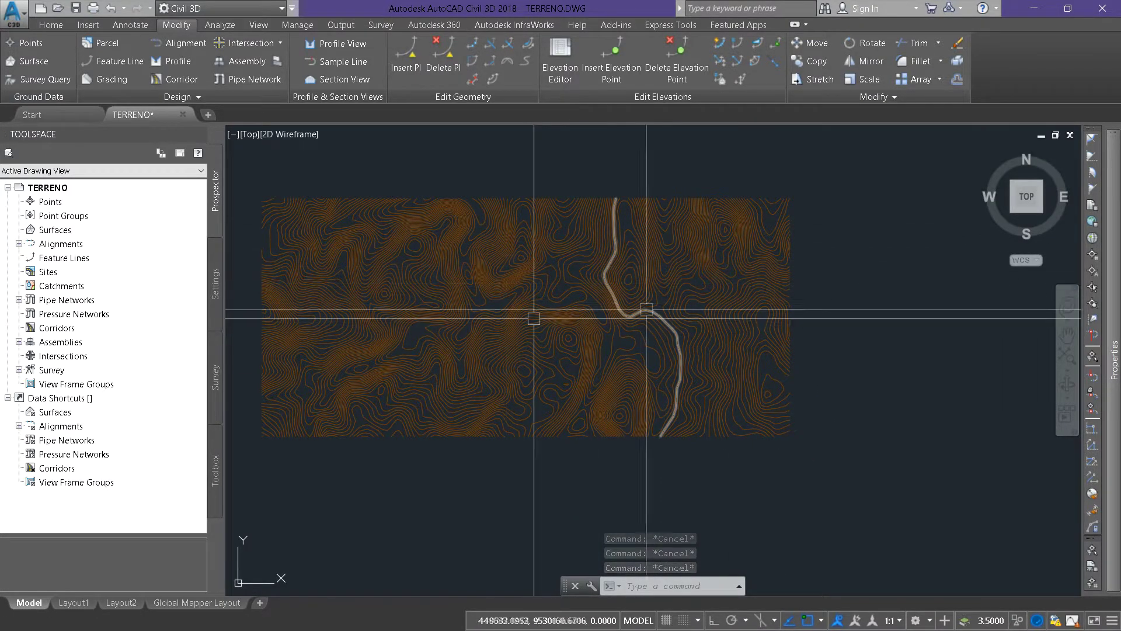
{"action": "mouse_move", "coordinate": [596, 324]}
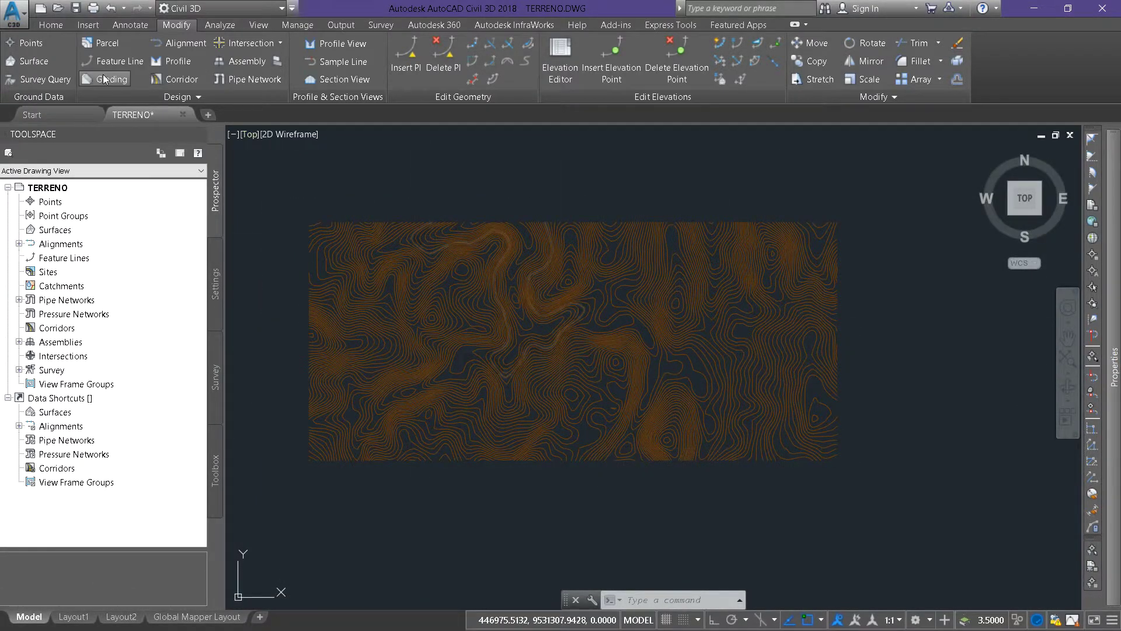
{"action": "left_click", "coordinate": [207, 115]}
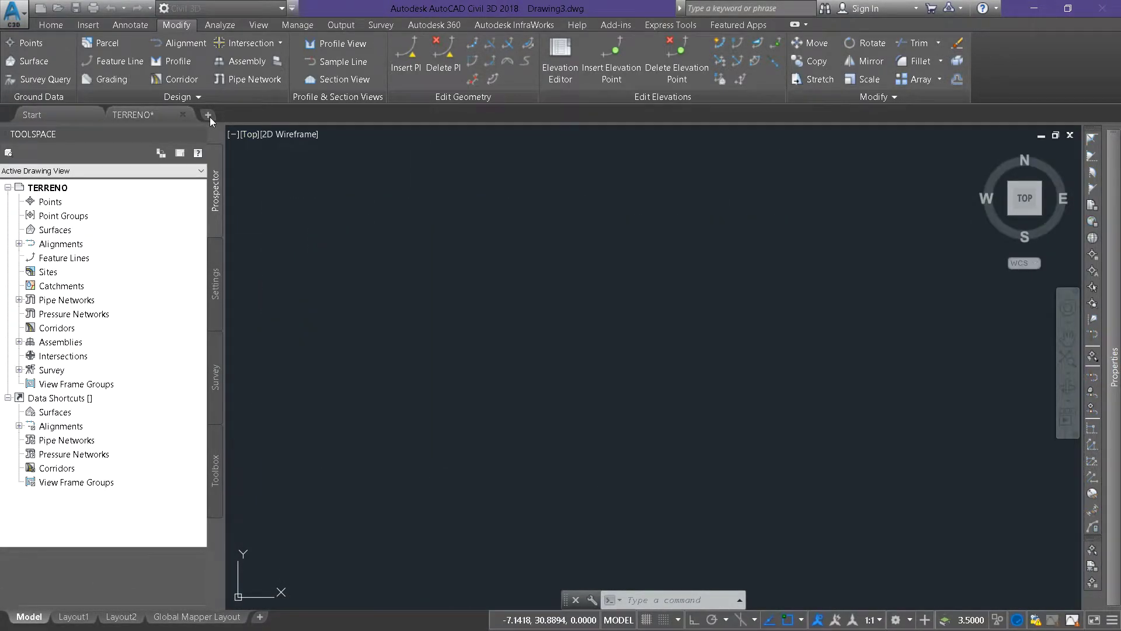
{"action": "mouse_move", "coordinate": [209, 117]}
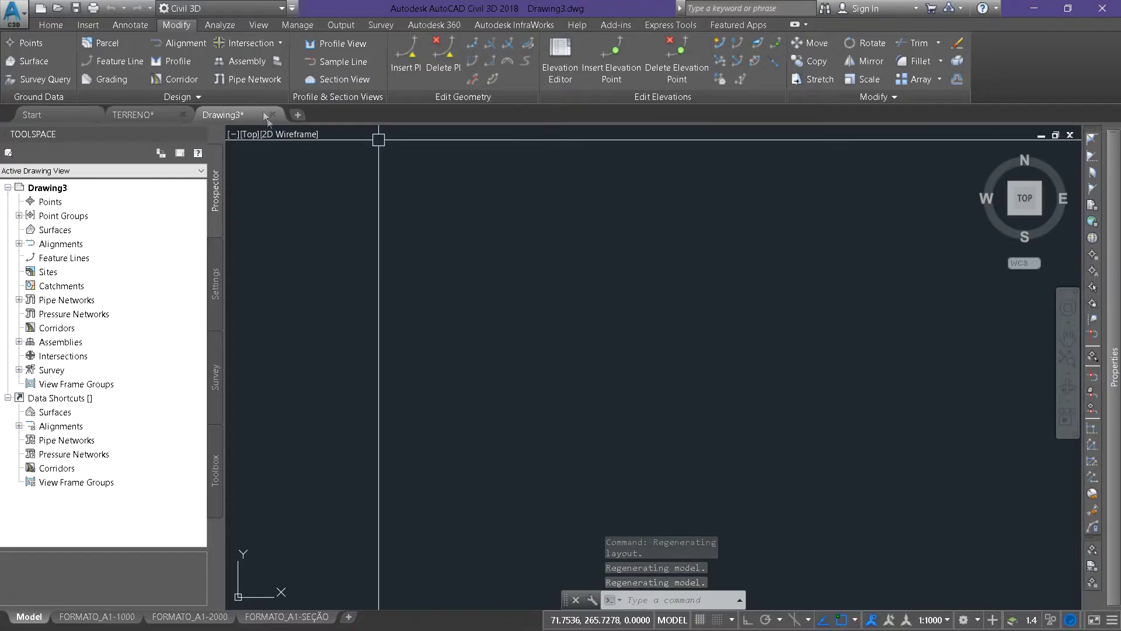
{"action": "mouse_move", "coordinate": [268, 120]}
- Return to the TERRENO drawing and copy all of its contours to the clipboard
{"action": "left_click", "coordinate": [145, 115]}
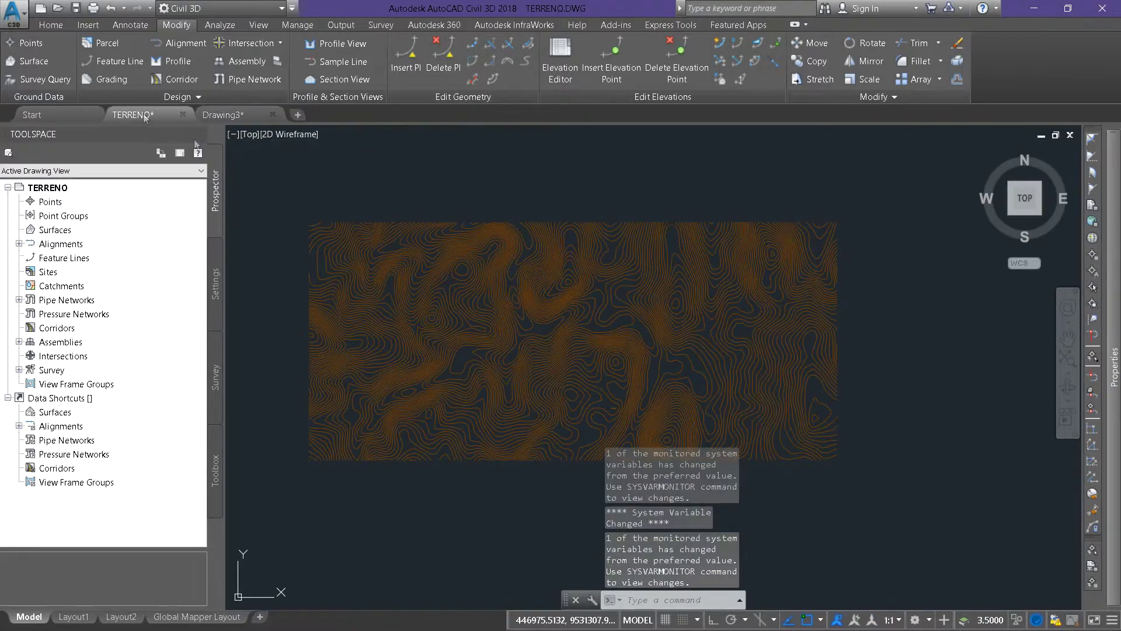
{"action": "left_click", "coordinate": [316, 207]}
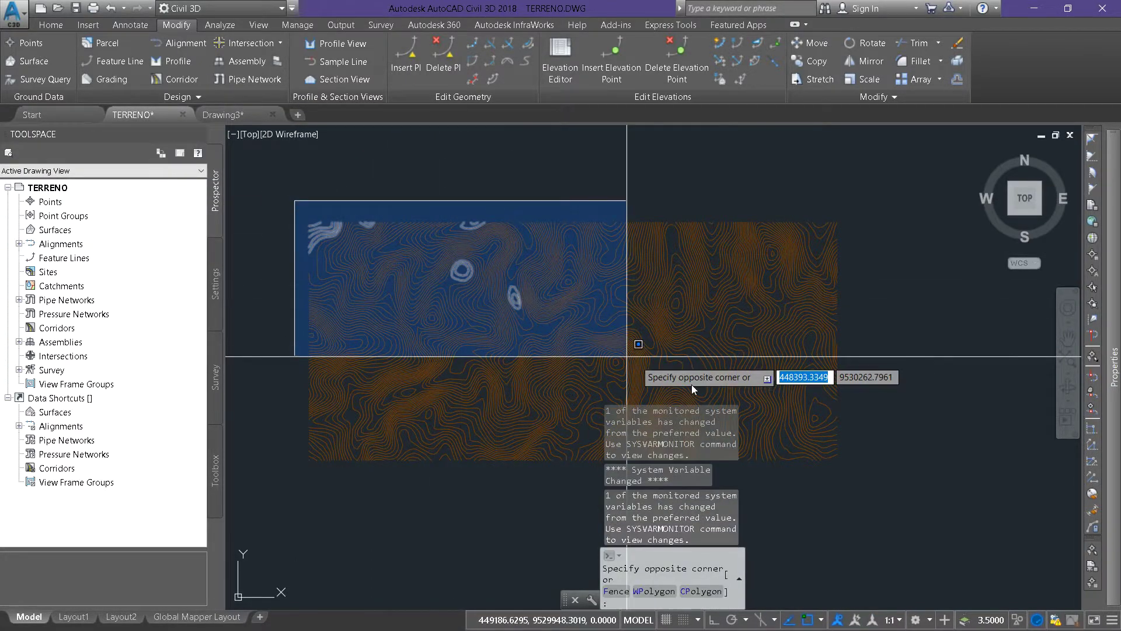
{"action": "left_click", "coordinate": [864, 481]}
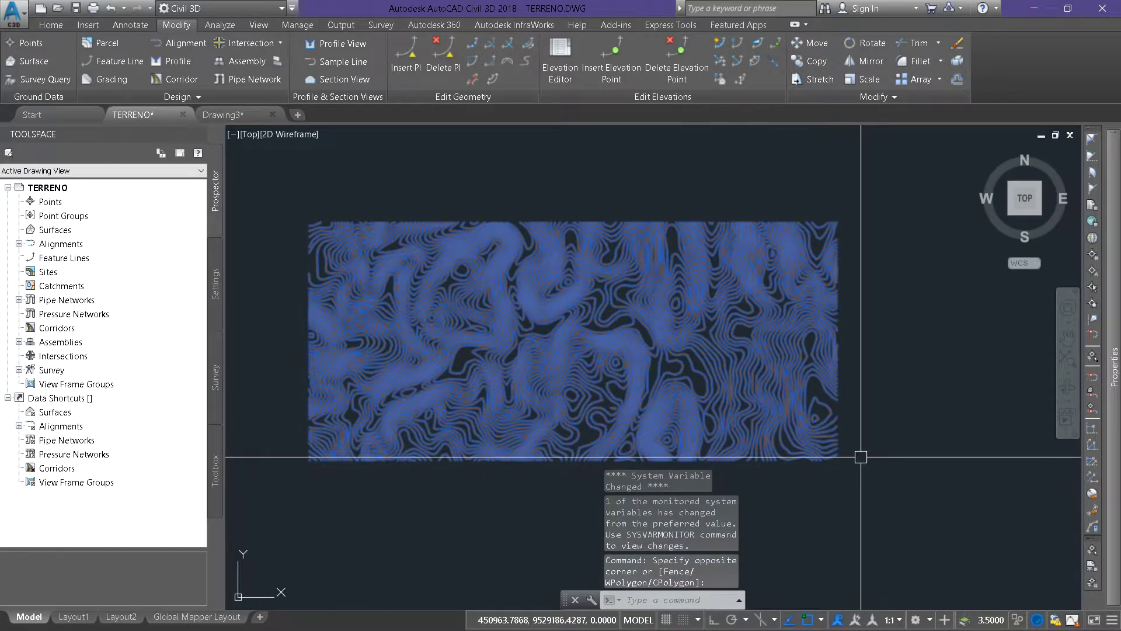
{"action": "right_click", "coordinate": [759, 324]}
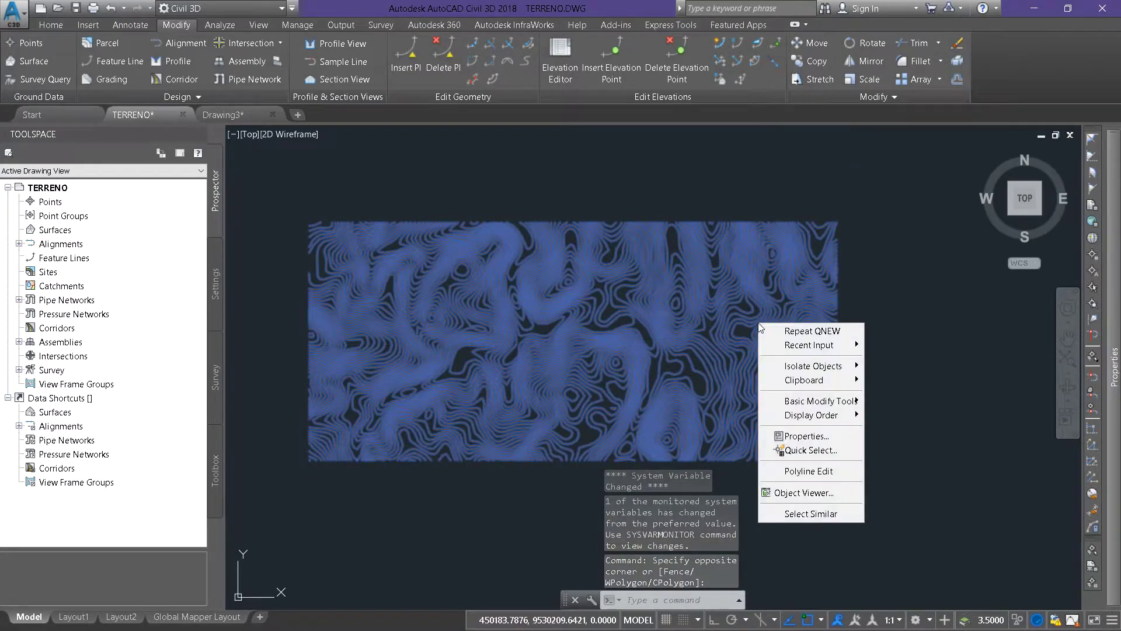
{"action": "mouse_move", "coordinate": [805, 380]}
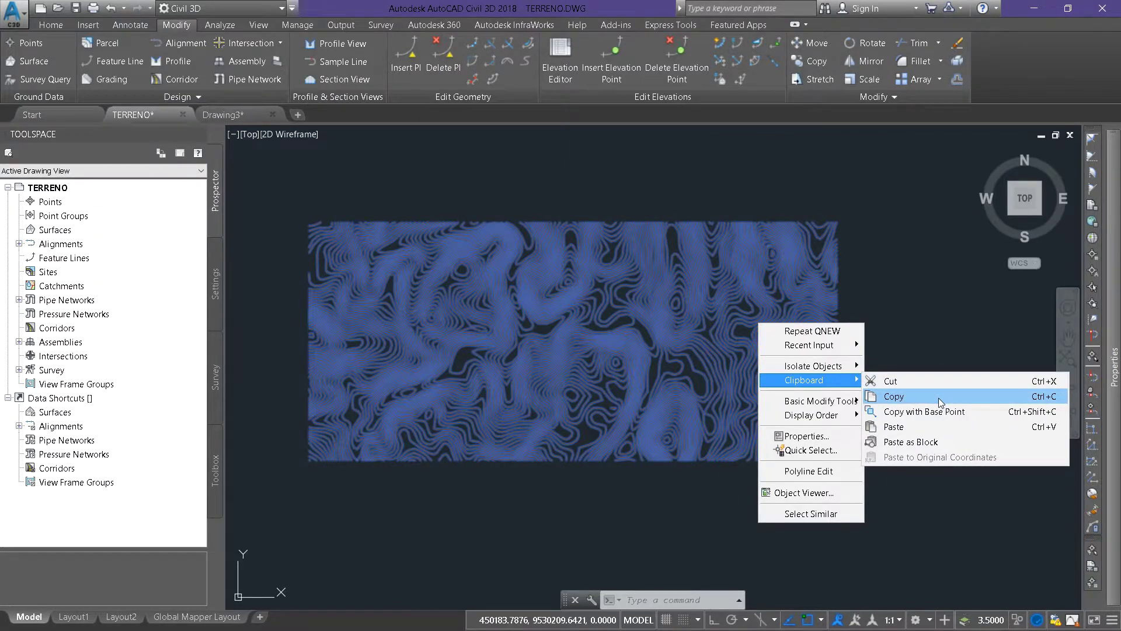
{"action": "left_click", "coordinate": [938, 398]}
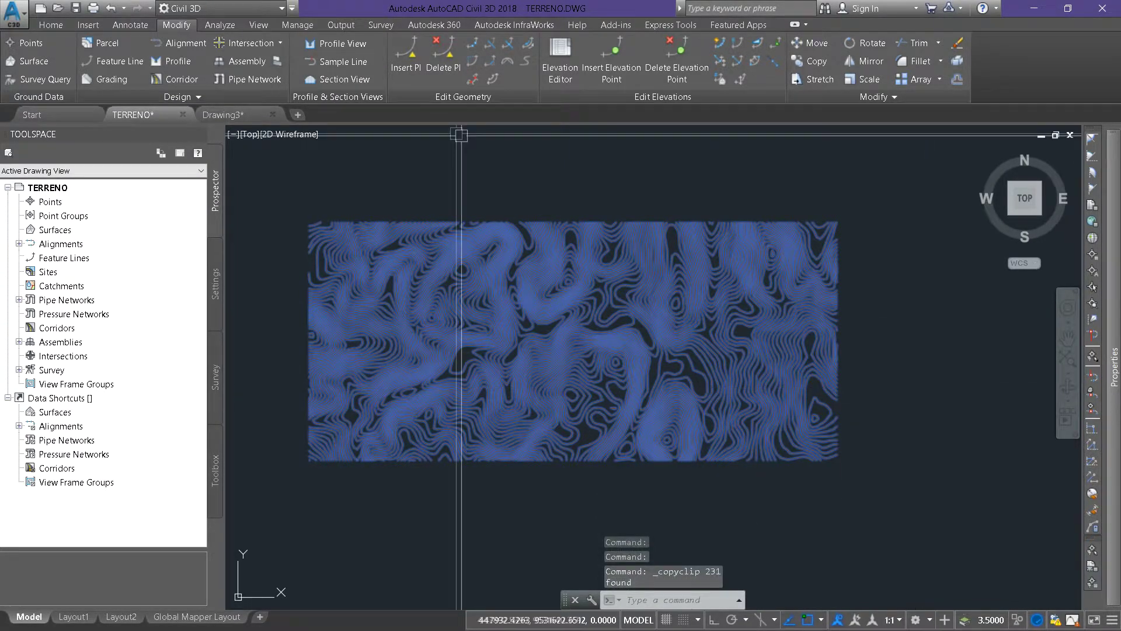
- Paste the copied contours into the new drawing at their original coordinates
{"action": "left_click", "coordinate": [236, 115]}
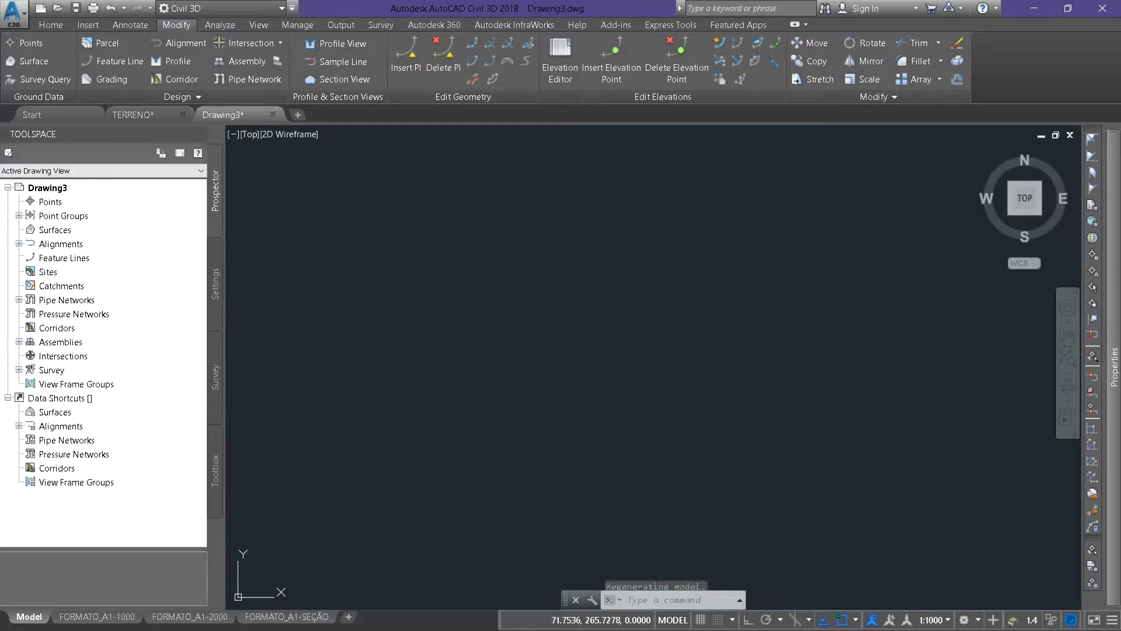
{"action": "right_click", "coordinate": [438, 242]}
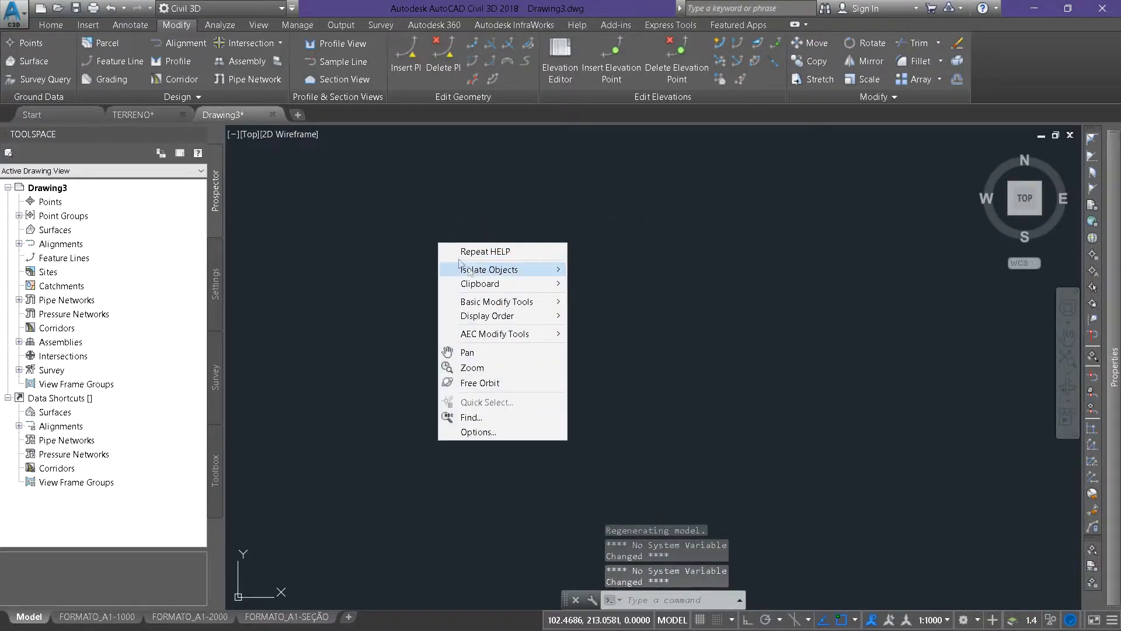
{"action": "mouse_move", "coordinate": [483, 284]}
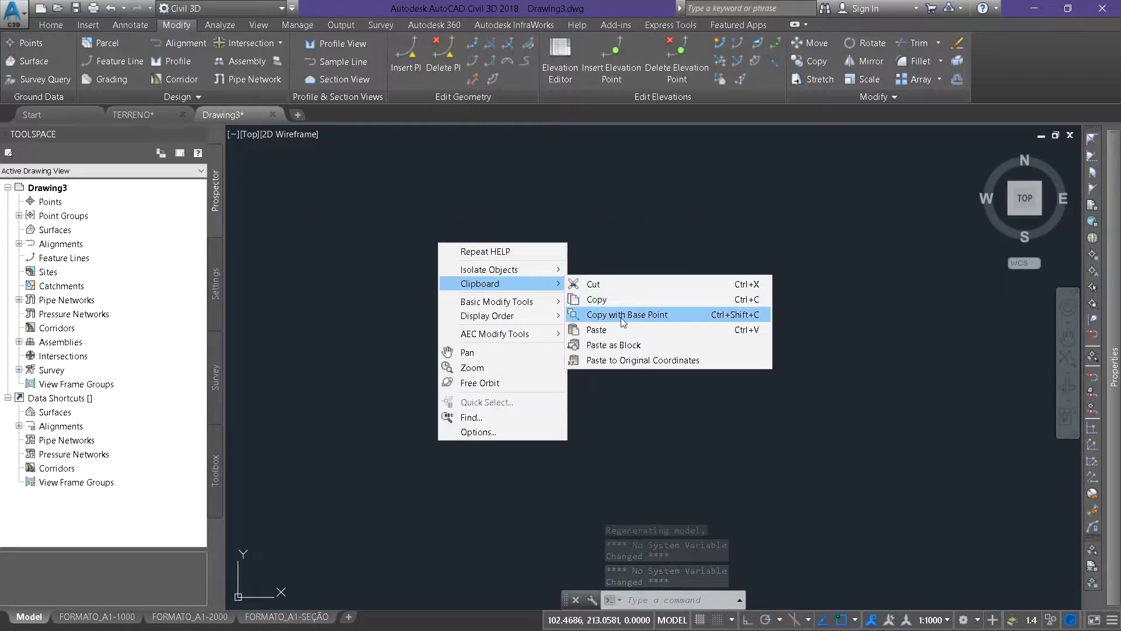
{"action": "left_click", "coordinate": [626, 361]}
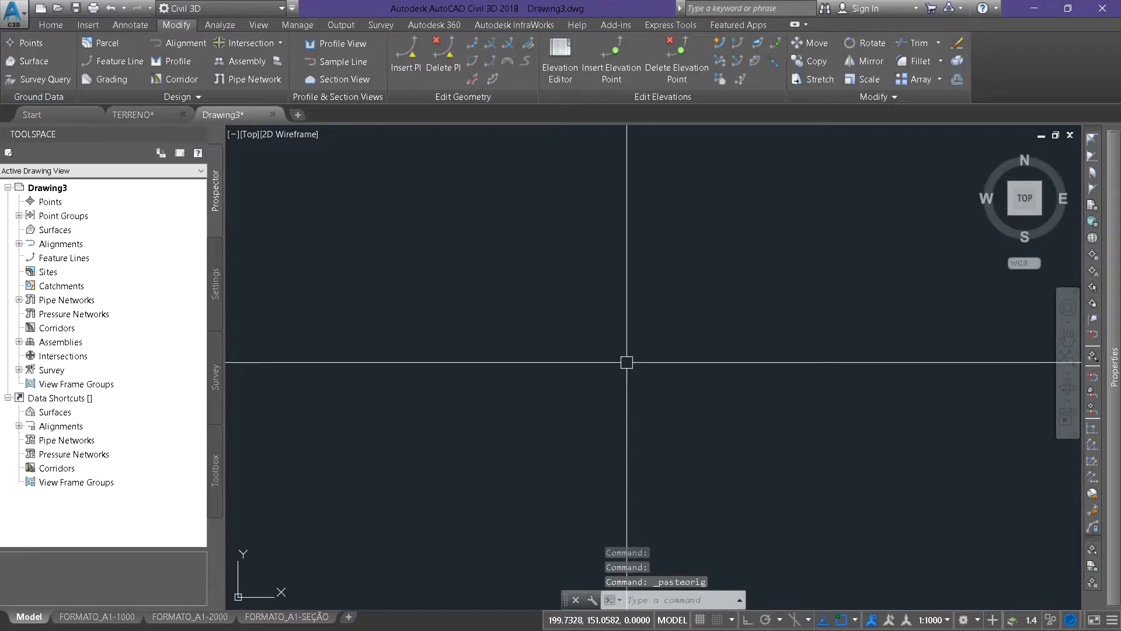
- Zoom to the extents of the pasted contours and select the winding contour in the upper middle of the terrain
{"action": "type", "text": "Z"}
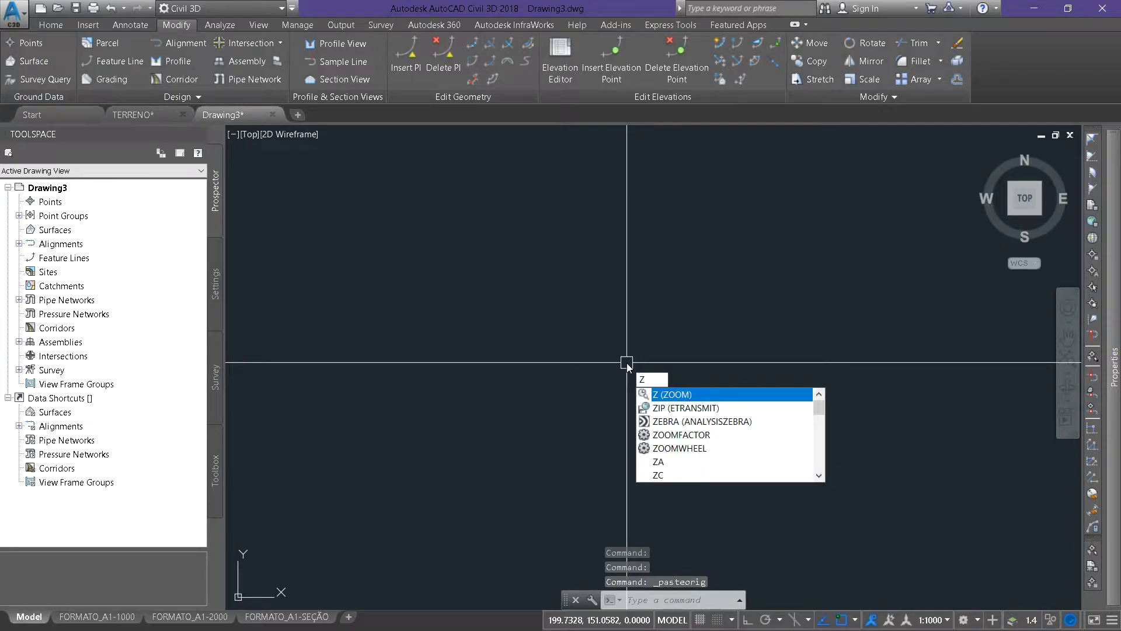
{"action": "key", "text": "Return"}
{"action": "type", "text": "E"}
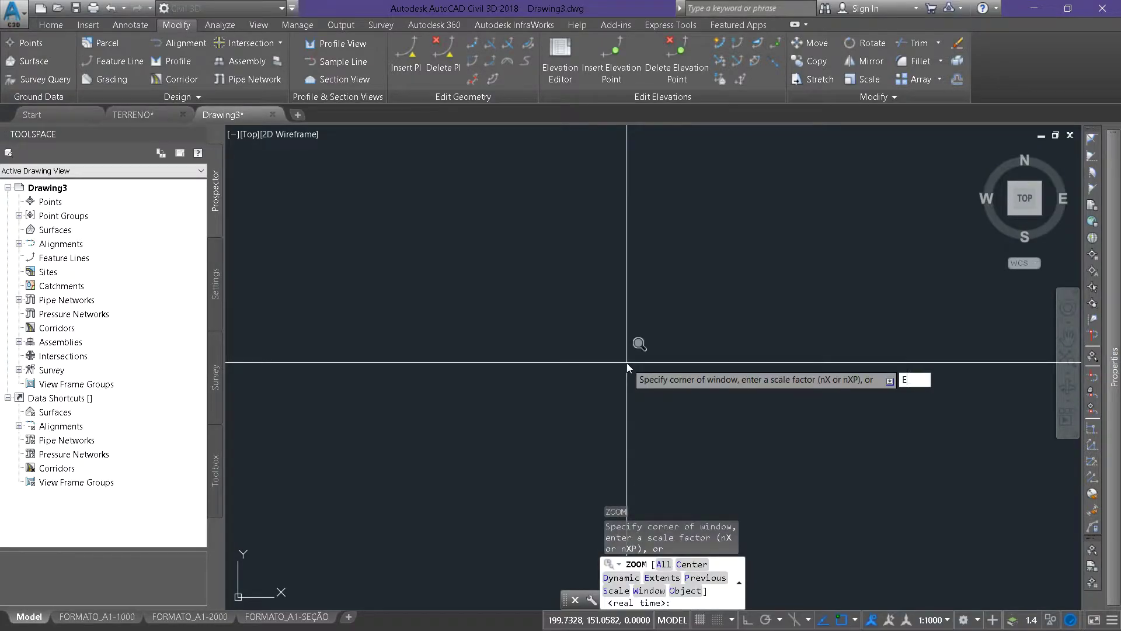
{"action": "key", "text": "Return"}
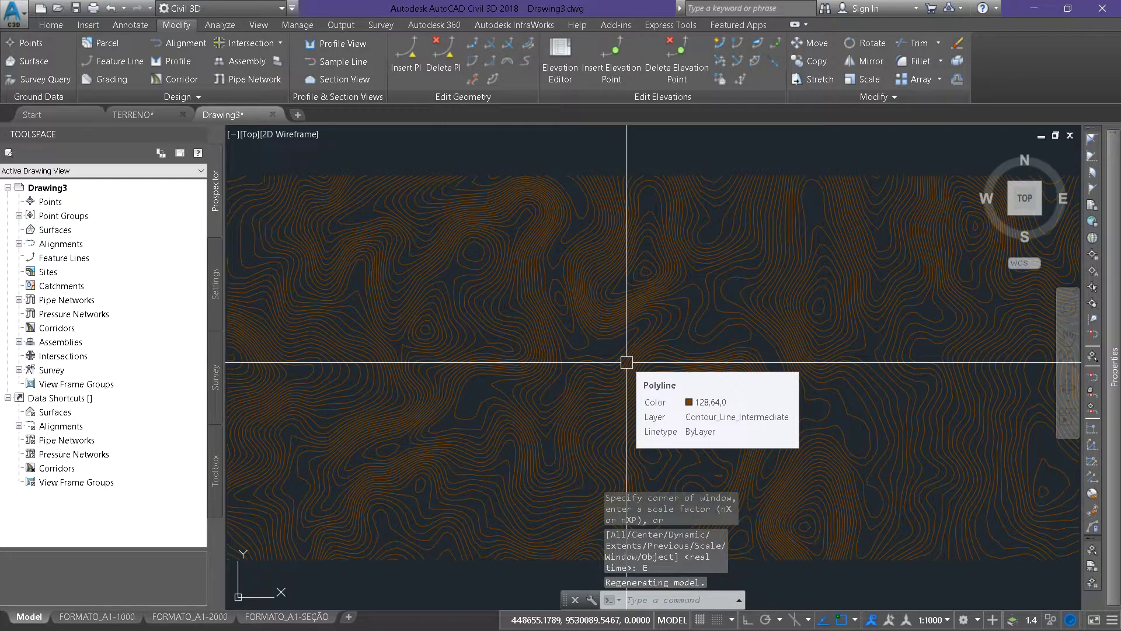
{"action": "scroll", "coordinate": [626, 326], "scroll_direction": "down", "scroll_amount": 4}
{"action": "left_click", "coordinate": [626, 325]}
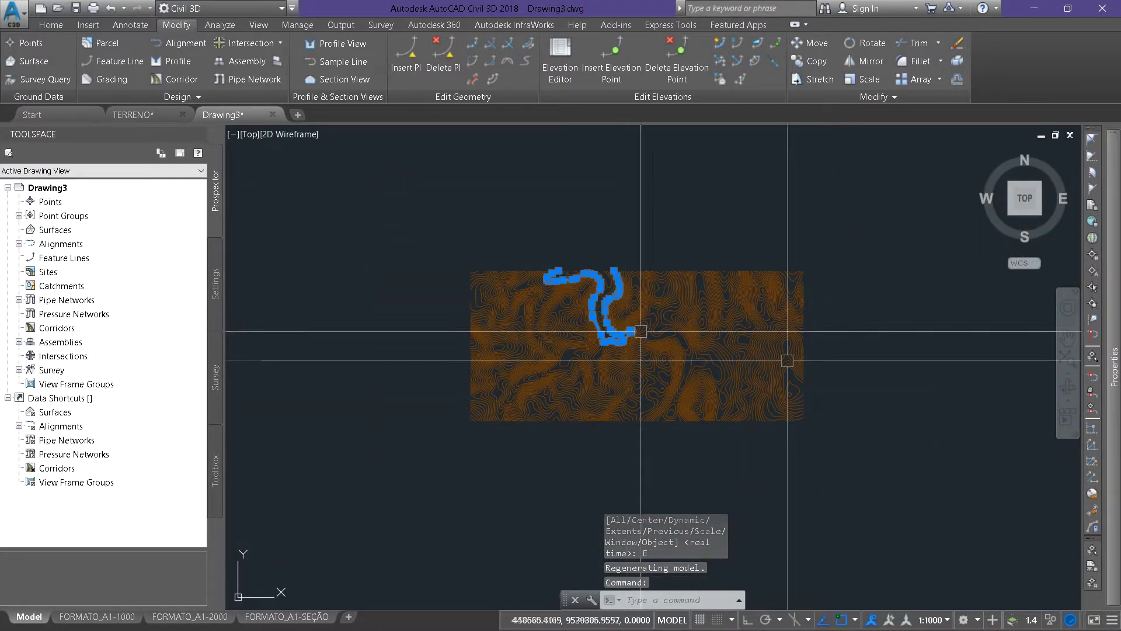
- Deselect the winding contour in the upper middle of the terrain
{"action": "mouse_move", "coordinate": [1111, 353]}
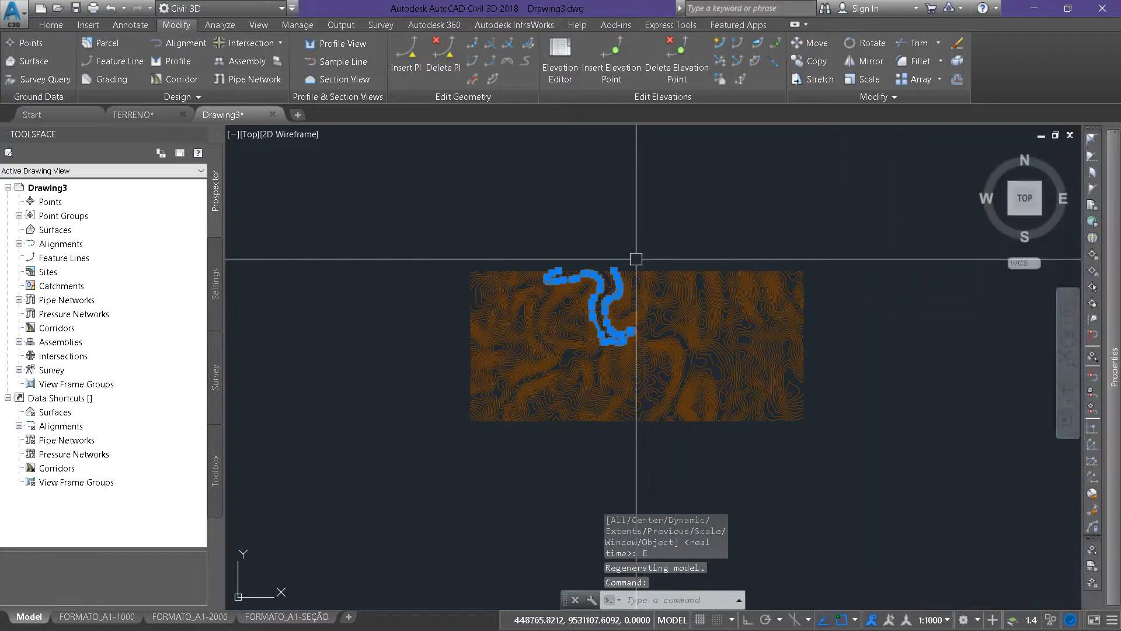
{"action": "key", "text": "Escape"}
{"action": "key", "text": "Escape"}
{"action": "key", "text": "Escape"}
{"action": "scroll", "coordinate": [648, 325], "scroll_direction": "up", "scroll_amount": 2}
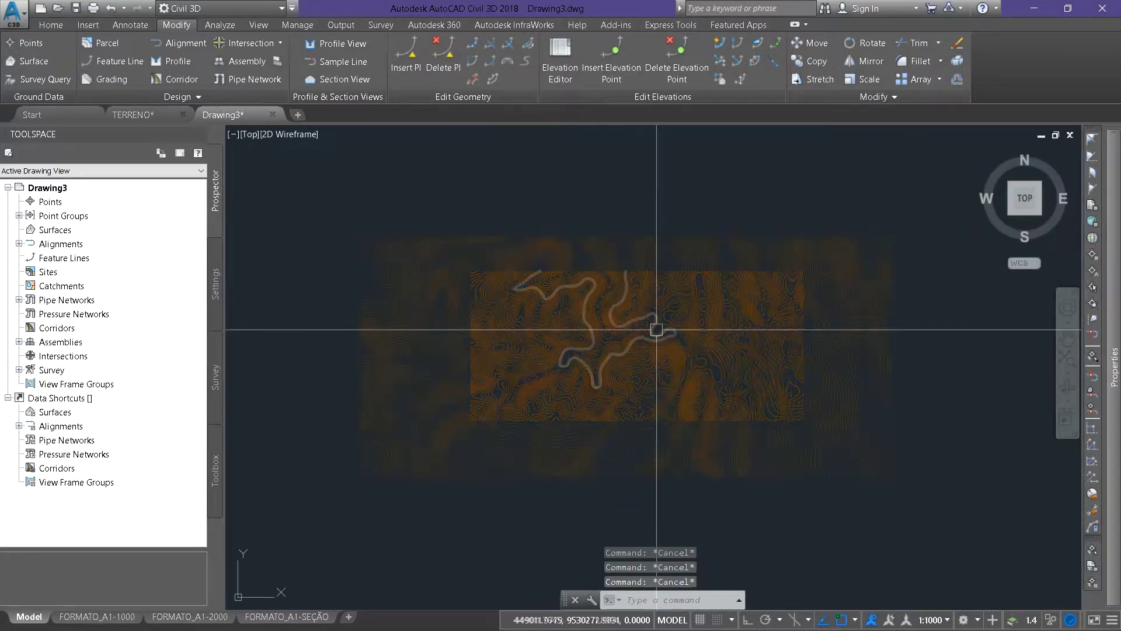
{"action": "mouse_move", "coordinate": [653, 333]}
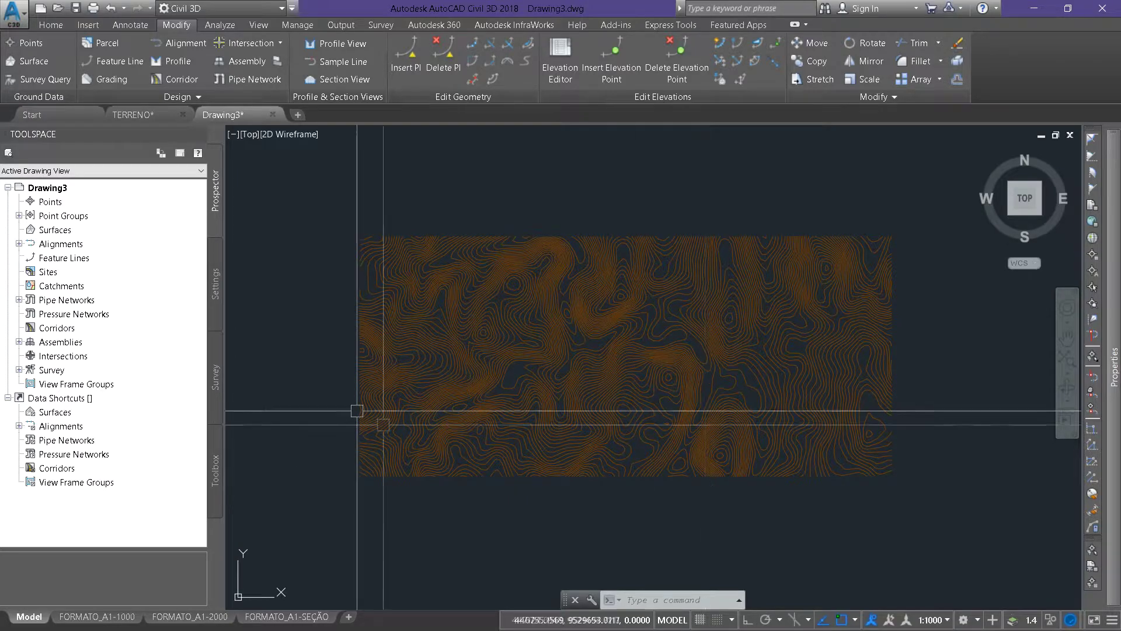
- Close the Toolspace and bring it back
{"action": "right_click", "coordinate": [56, 233]}
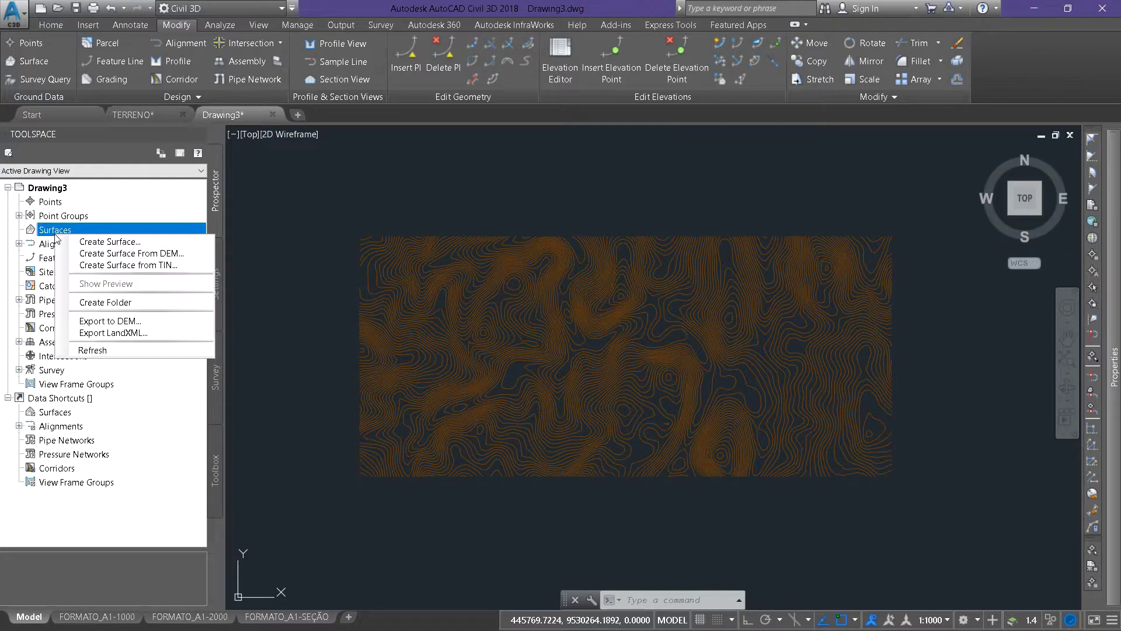
{"action": "key", "text": "Escape"}
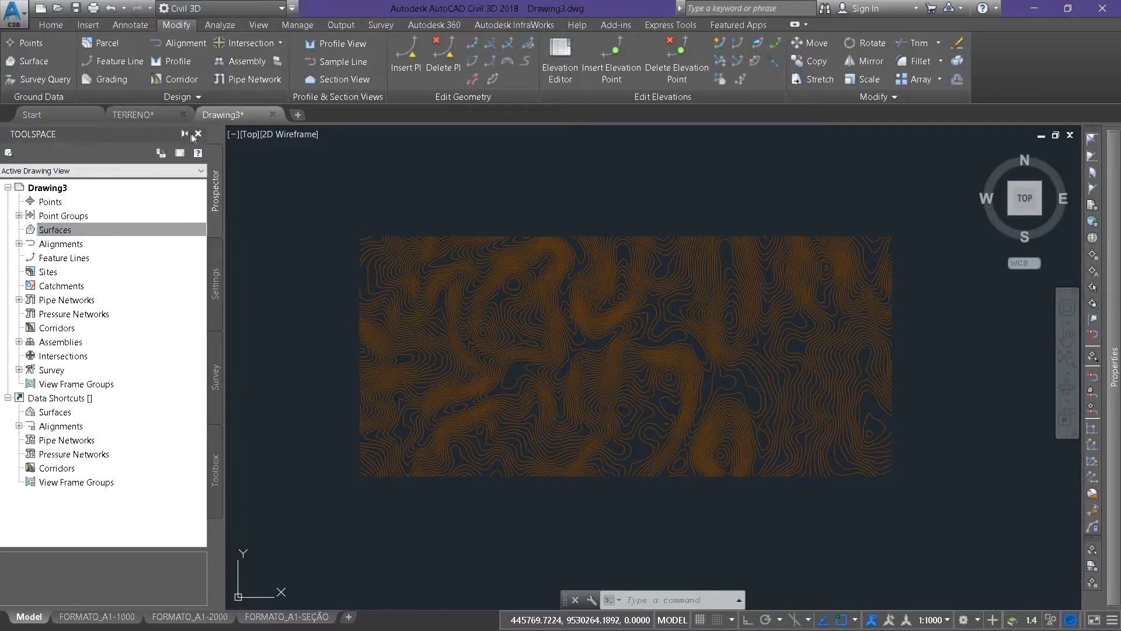
{"action": "left_click", "coordinate": [198, 134]}
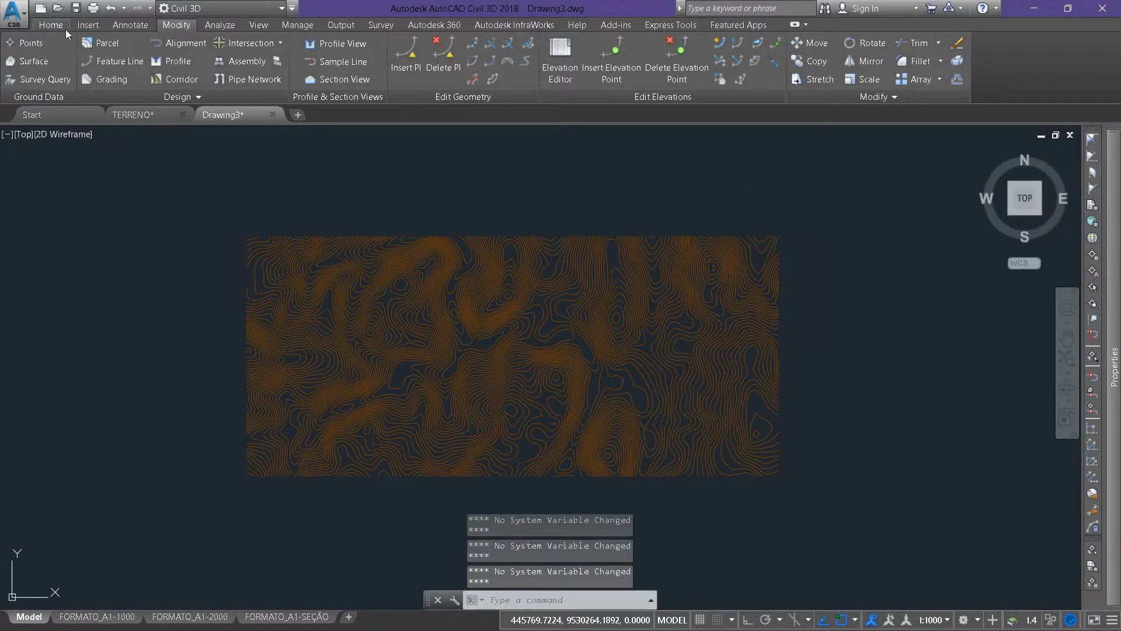
{"action": "left_click", "coordinate": [53, 24]}
{"action": "left_click", "coordinate": [24, 59]}
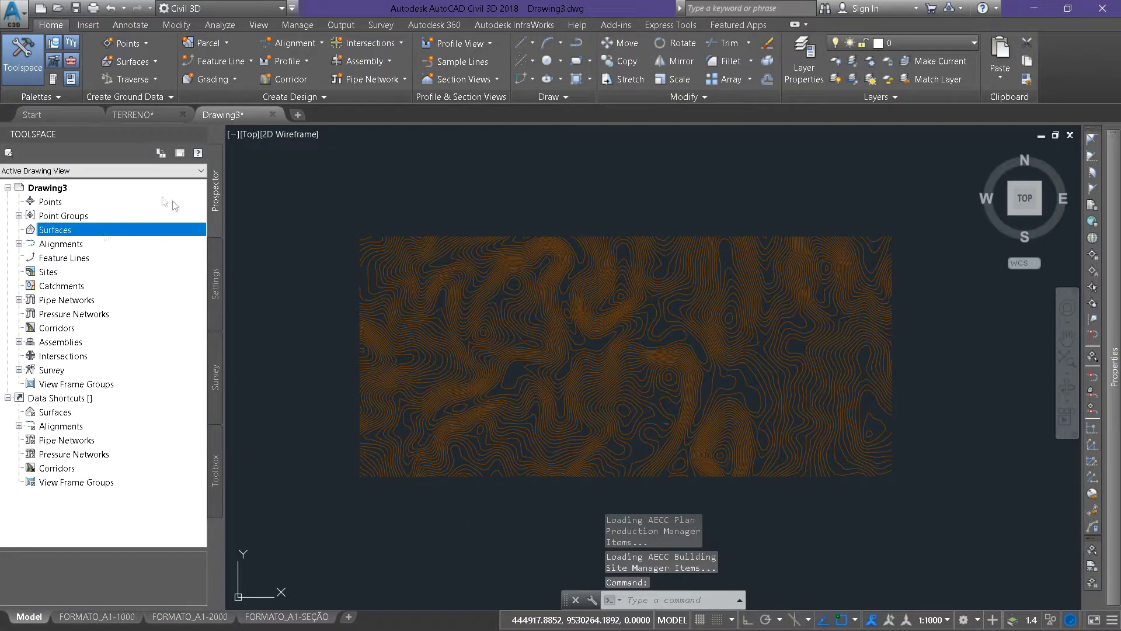
- Look through the Toolspace's Settings, Survey and Toolbox views and return to Prospector
{"action": "left_click", "coordinate": [216, 270]}
{"action": "left_click", "coordinate": [216, 226]}
{"action": "left_click", "coordinate": [212, 290]}
{"action": "left_click", "coordinate": [216, 380]}
{"action": "left_click", "coordinate": [220, 474]}
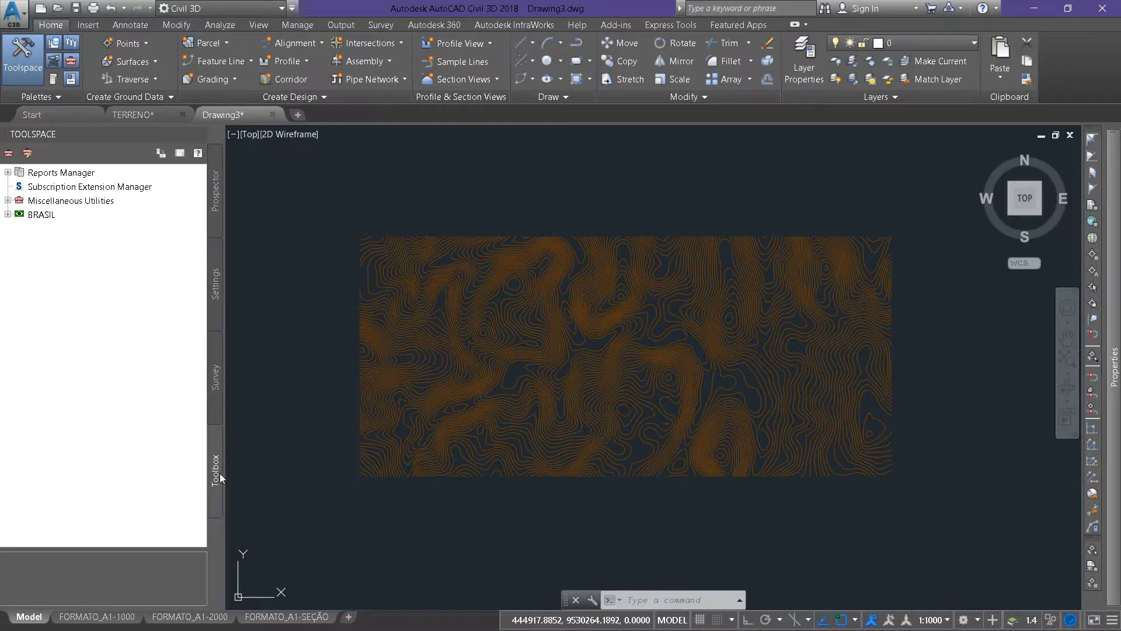
{"action": "left_click", "coordinate": [220, 209]}
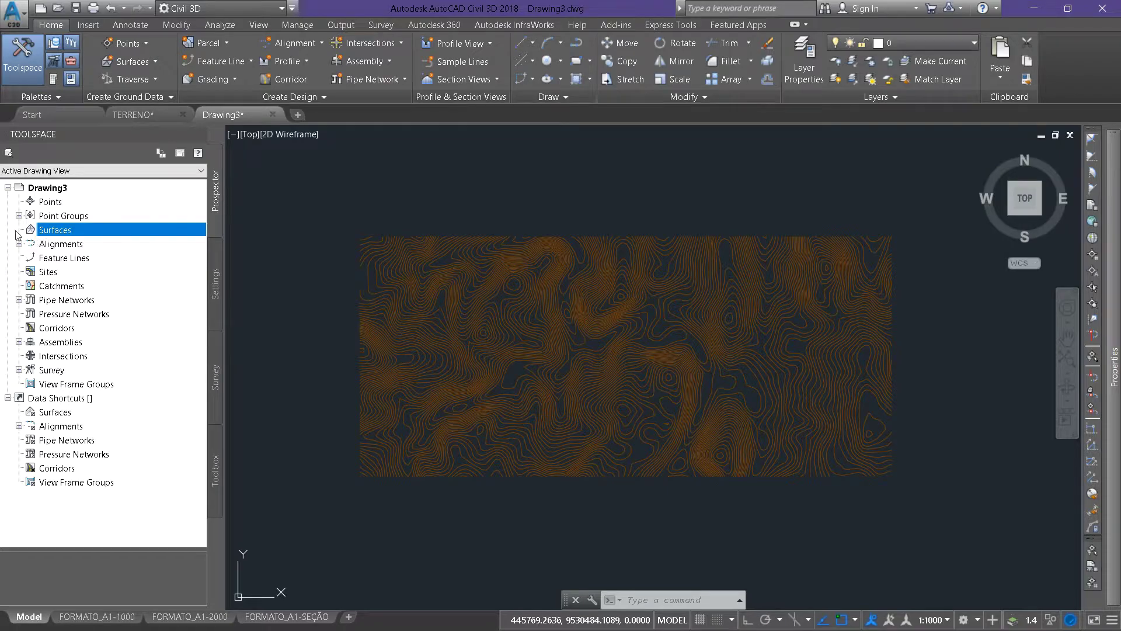
- Create a TIN surface named TERRENO with the CURVAS-1&5 (GEOMETRIA) style
{"action": "left_click_drag", "start_coordinate": [36, 229], "coordinate": [37, 234]}
{"action": "right_click", "coordinate": [56, 236]}
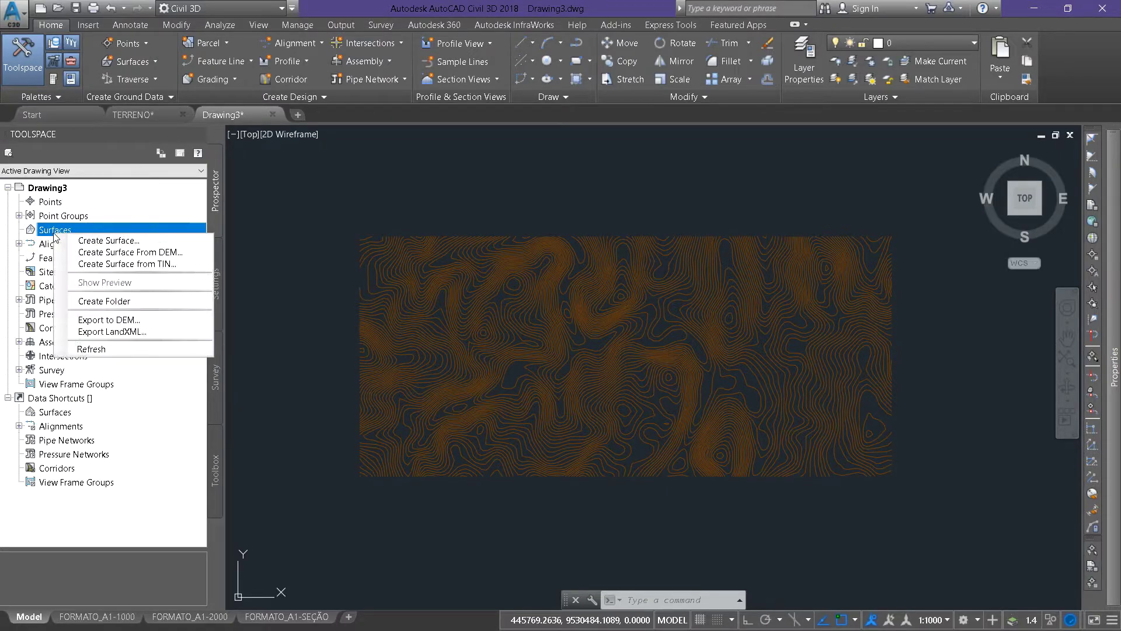
{"action": "left_click", "coordinate": [110, 244]}
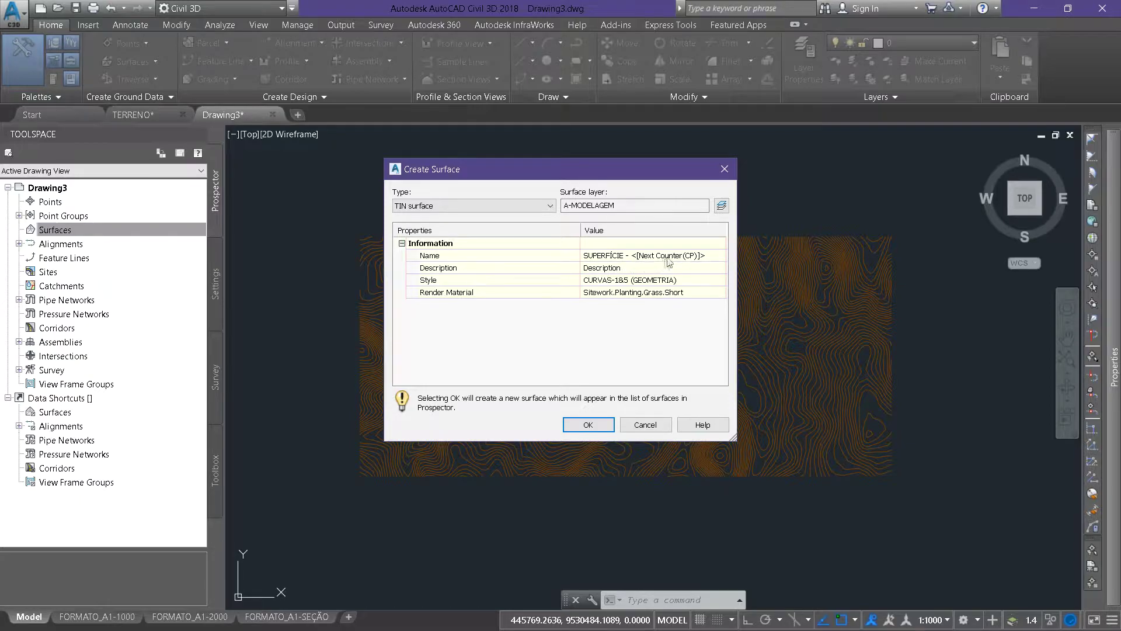
{"action": "left_click", "coordinate": [665, 260]}
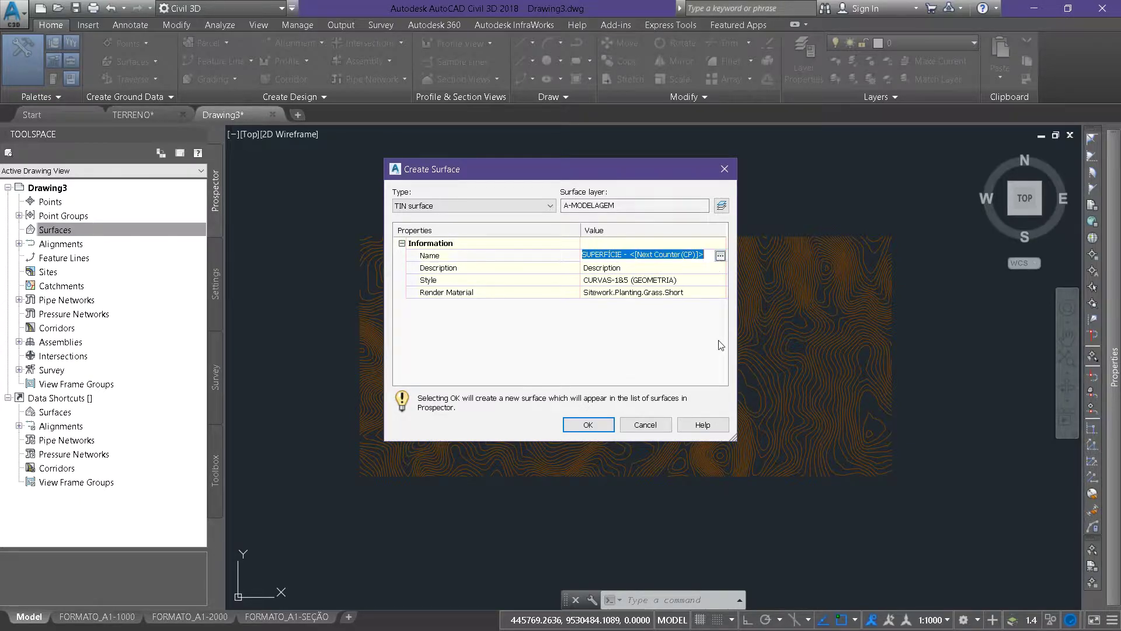
{"action": "type", "text": "TERRENO"}
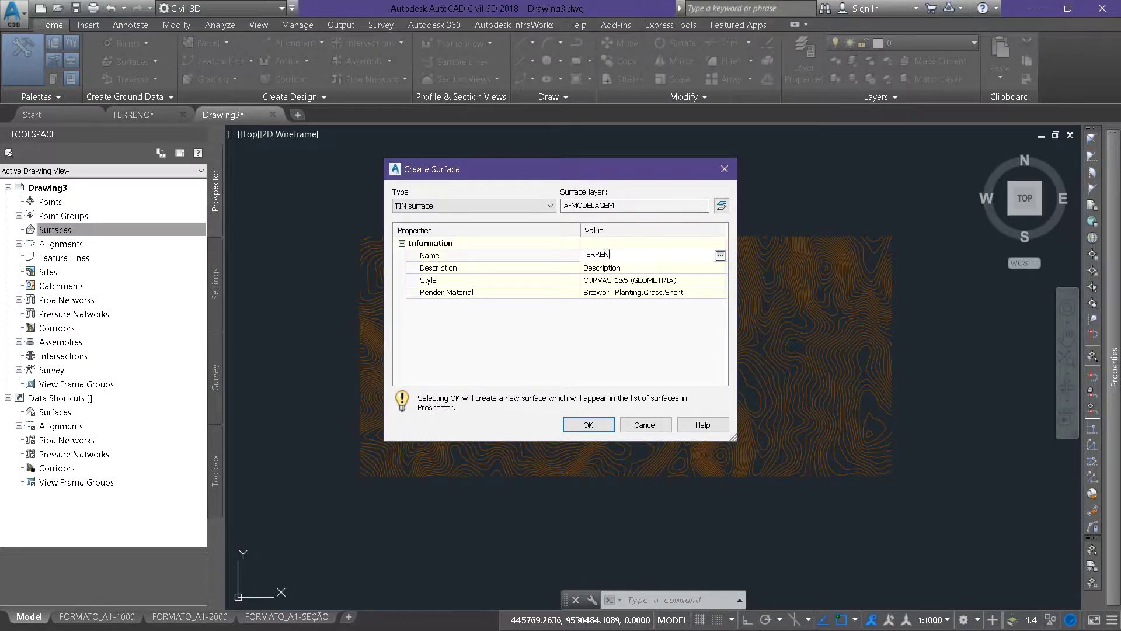
{"action": "left_click", "coordinate": [588, 424]}
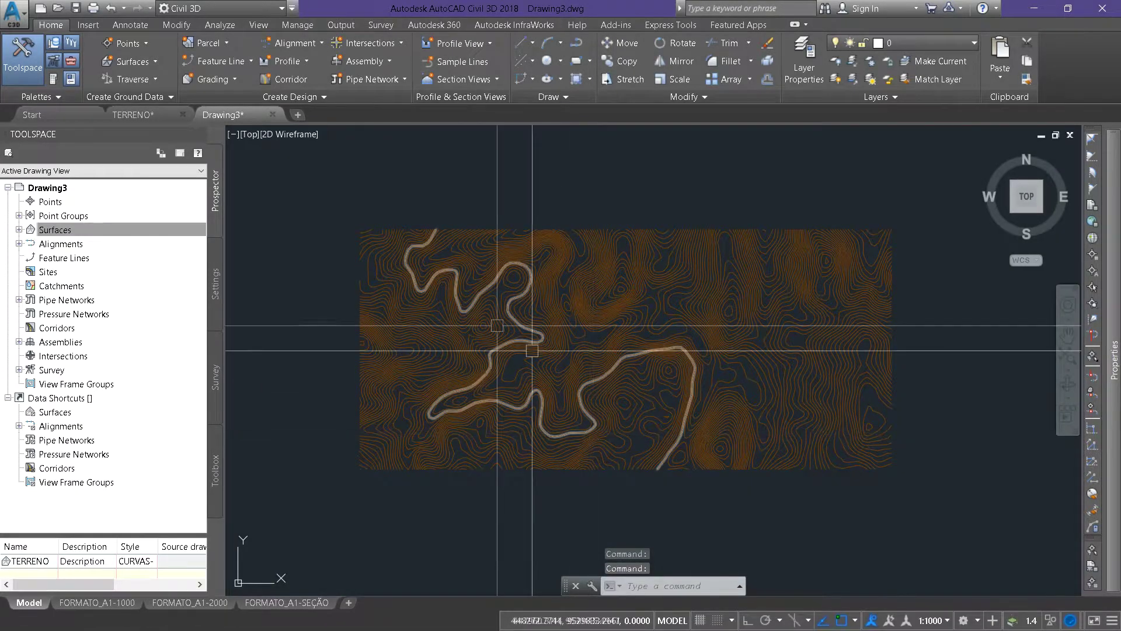
{"action": "left_click", "coordinate": [21, 231]}
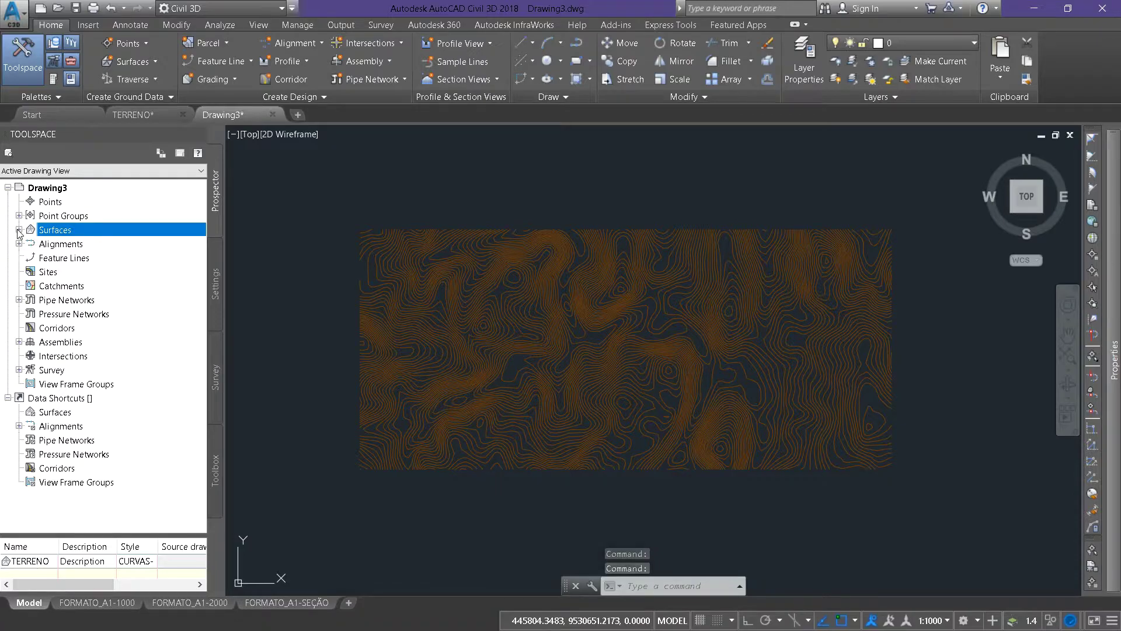
{"action": "left_click", "coordinate": [638, 300]}
{"action": "left_click", "coordinate": [608, 370]}
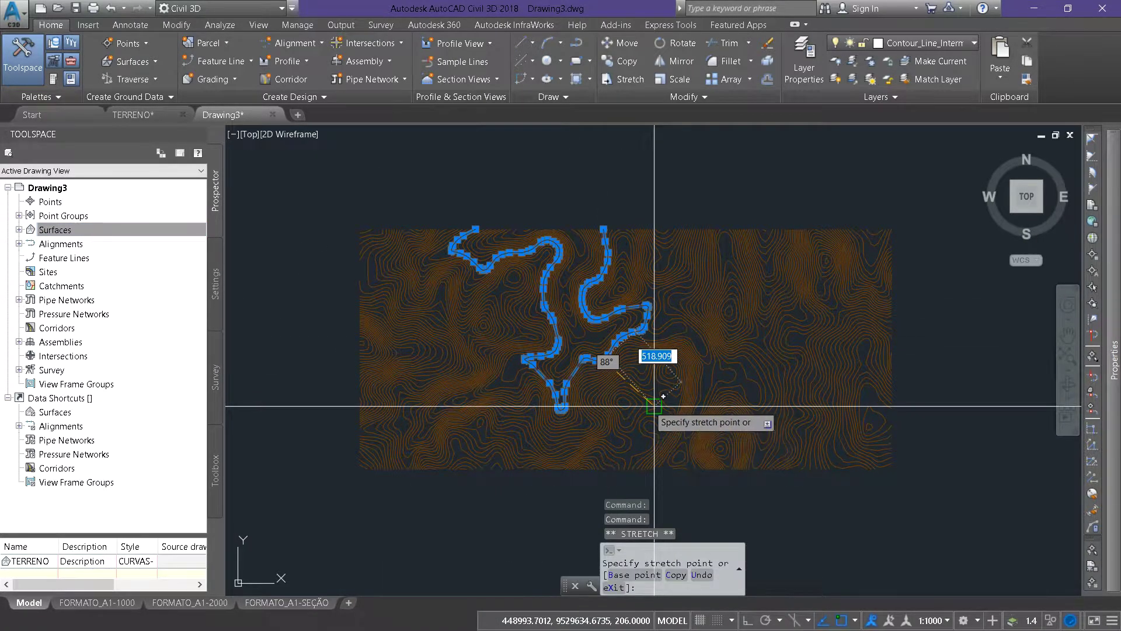
{"action": "key", "text": "Escape"}
{"action": "key", "text": "Escape"}
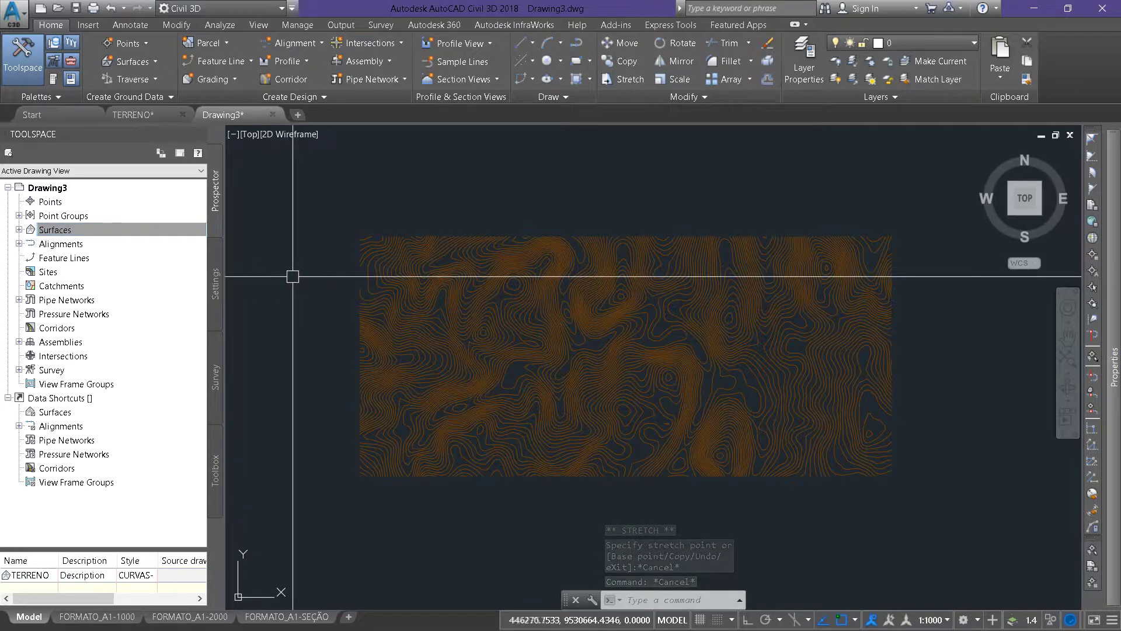
- Expand the TERRENO surface in Prospector down to the data types under its Definition
{"action": "left_click", "coordinate": [19, 230]}
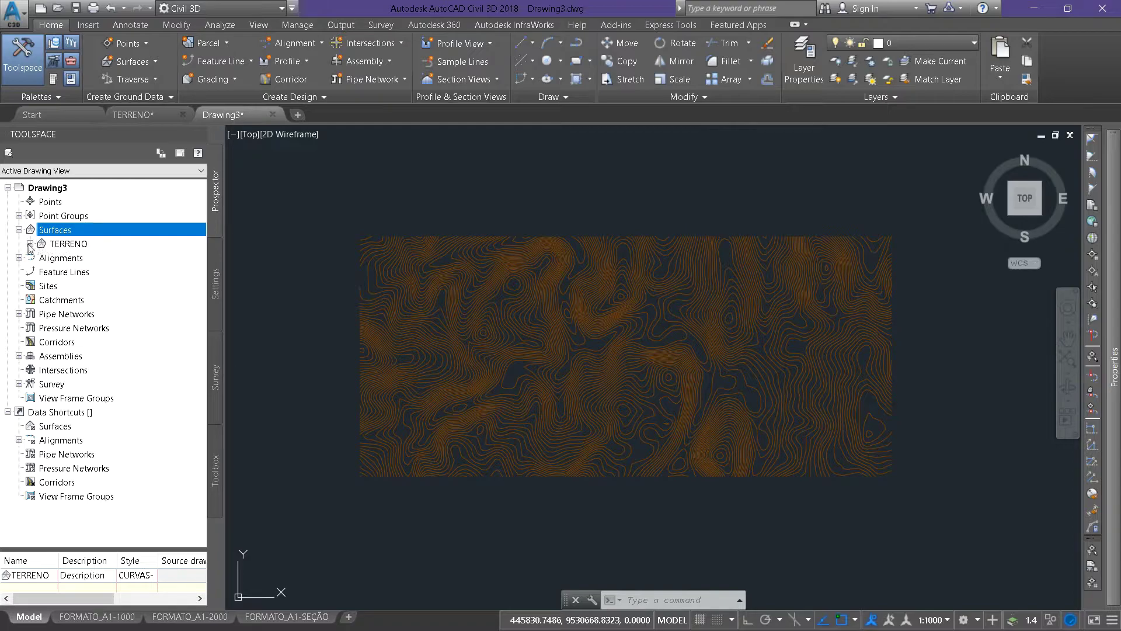
{"action": "left_click", "coordinate": [30, 244]}
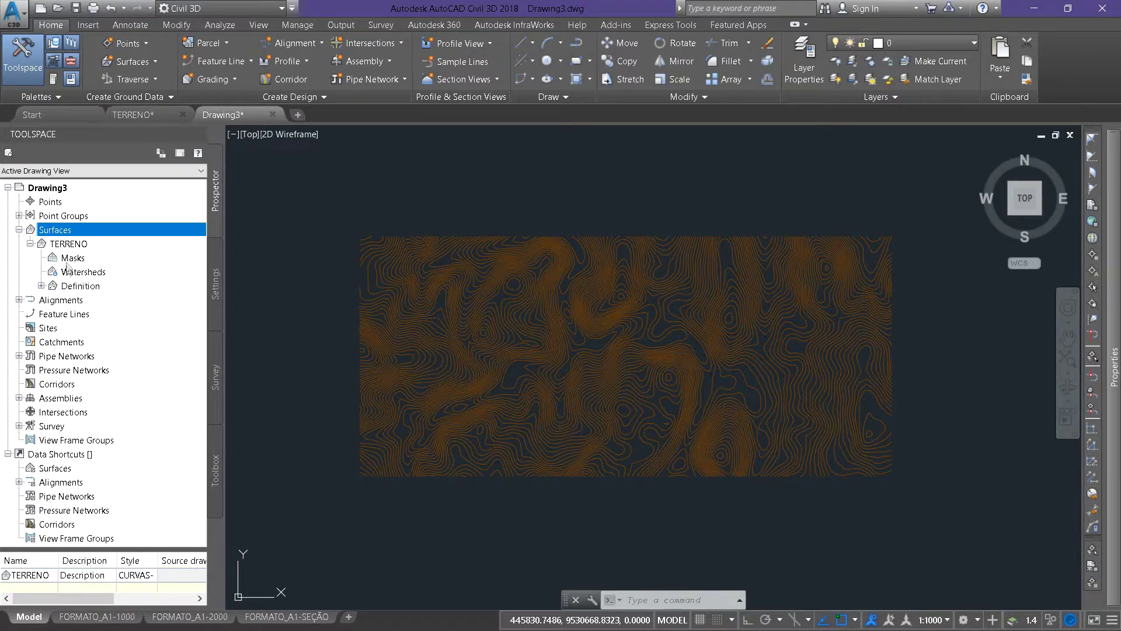
{"action": "left_click", "coordinate": [41, 287]}
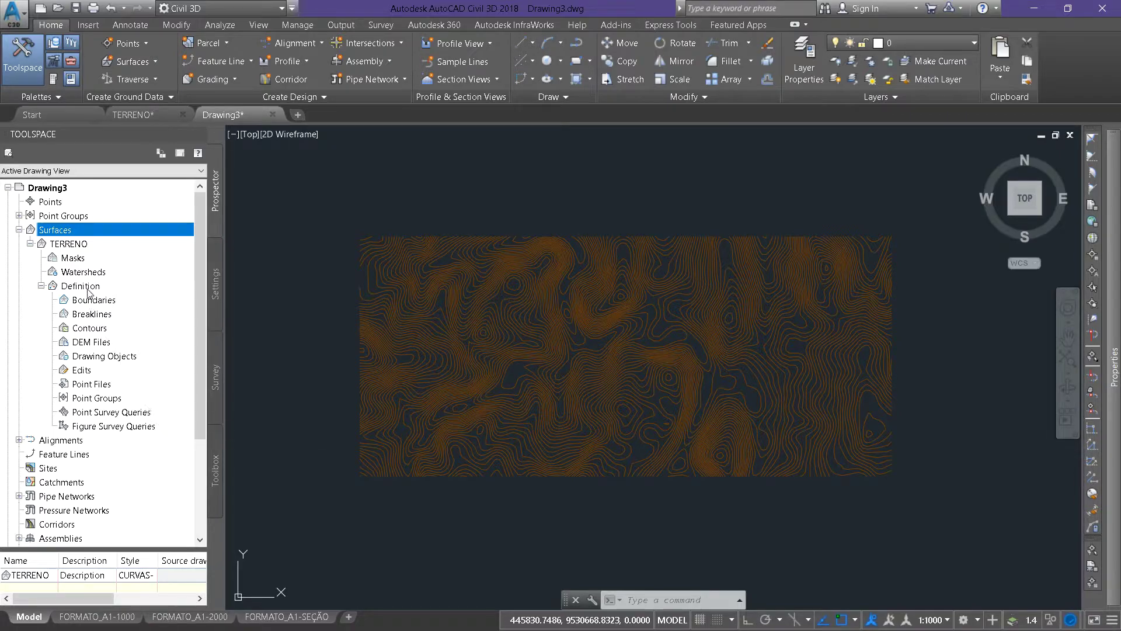
{"action": "left_click", "coordinate": [81, 286]}
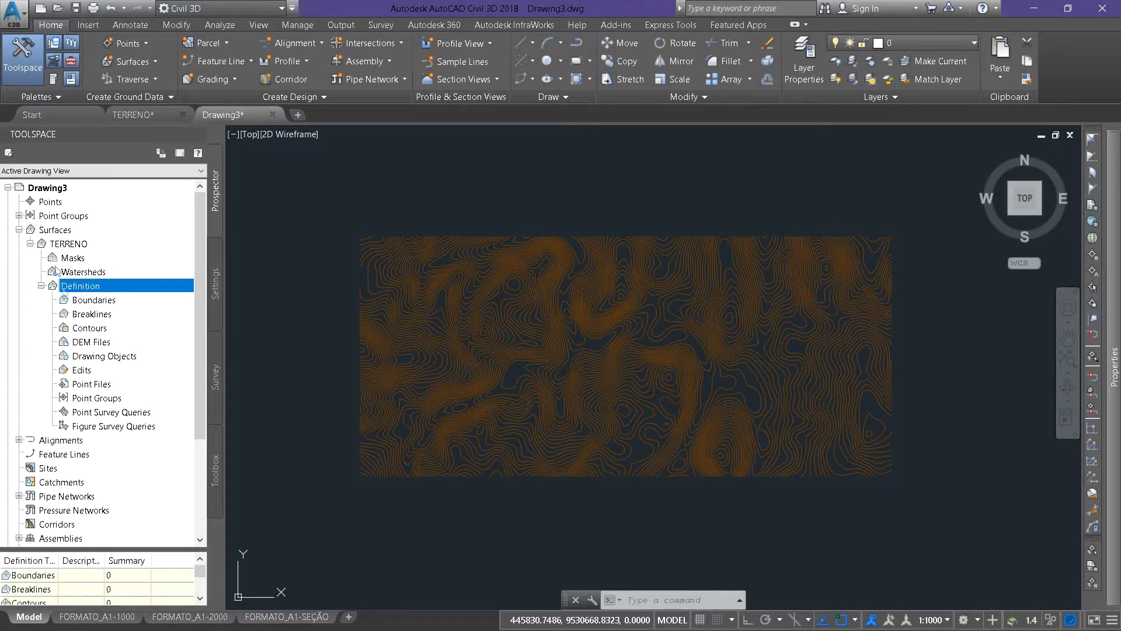
- Review the Contours, Point Files, Point Groups and DEM Files entries in the surface's definition
{"action": "left_click", "coordinate": [91, 329]}
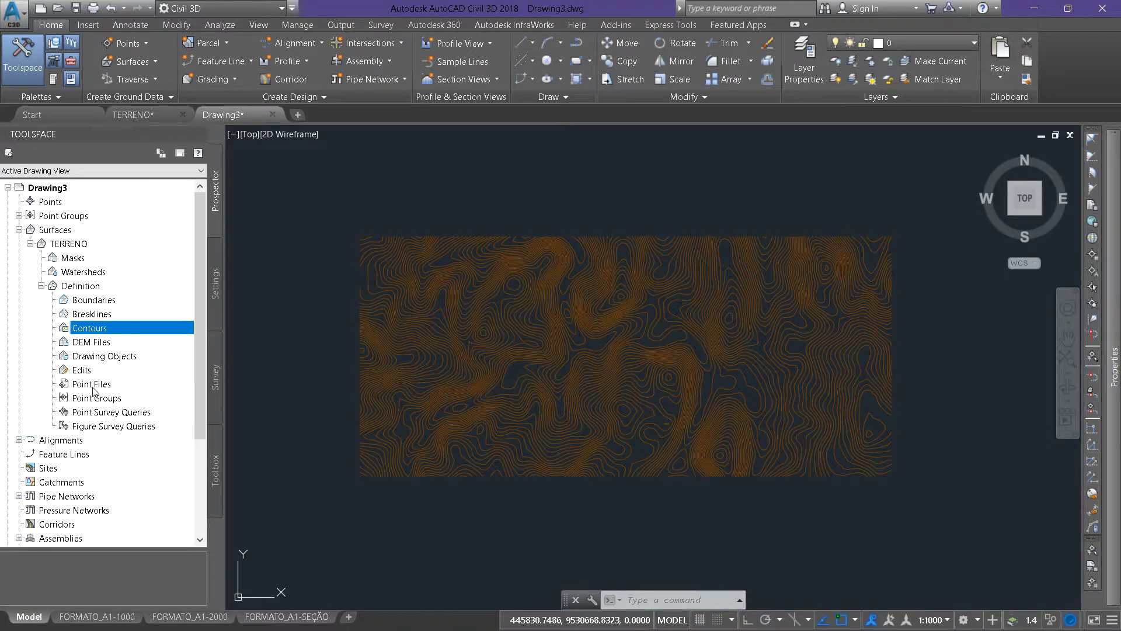
{"action": "left_click", "coordinate": [92, 385]}
{"action": "left_click", "coordinate": [97, 399]}
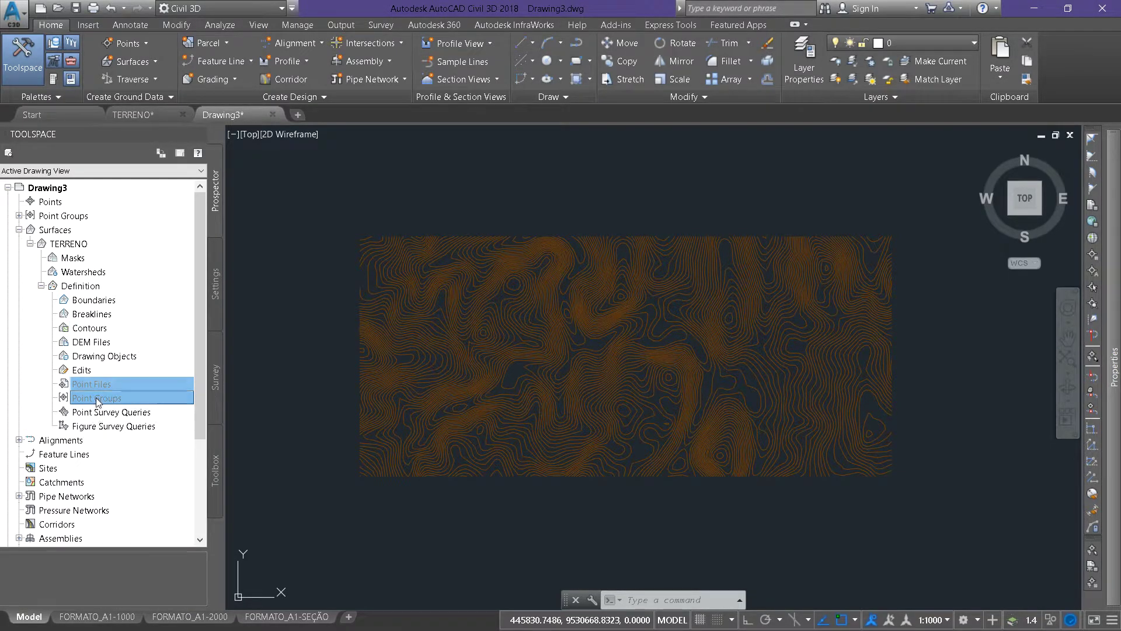
{"action": "left_click", "coordinate": [95, 343]}
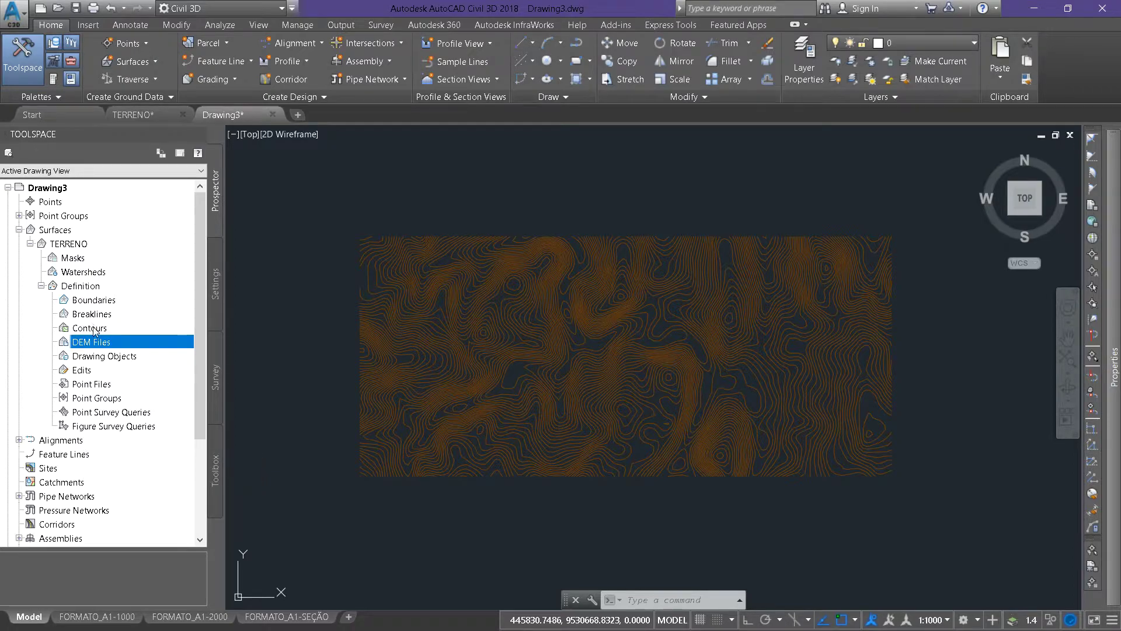
- Add all the terrain contours to the TERRENO surface as contour data with the description CN, keeping the default weeding and supplementing factors
{"action": "left_click", "coordinate": [93, 329]}
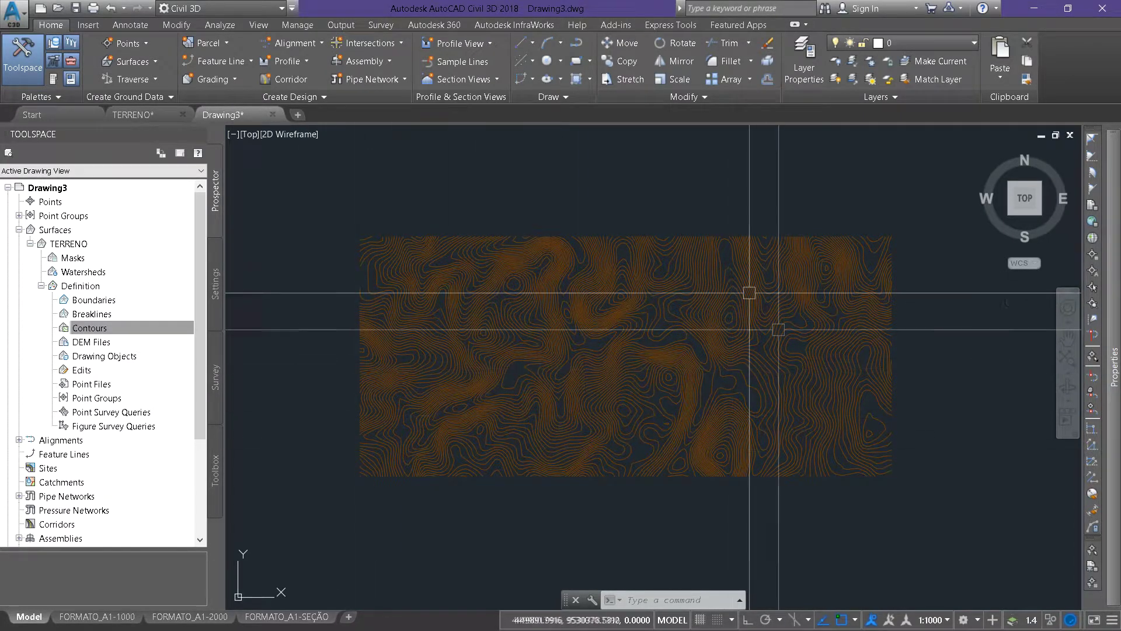
{"action": "left_click", "coordinate": [155, 327]}
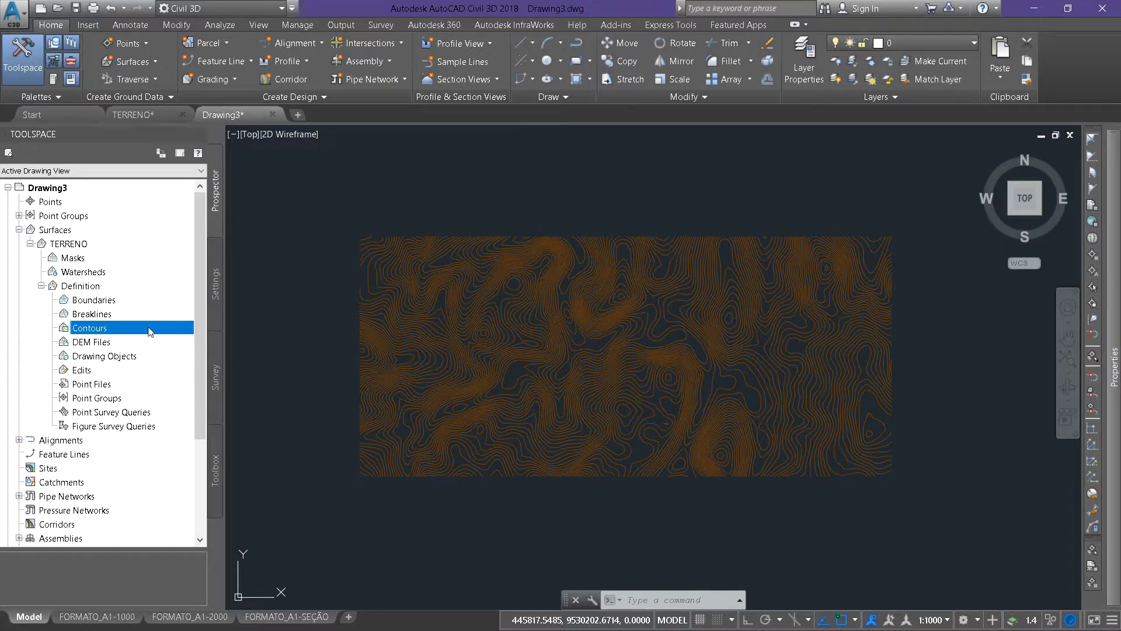
{"action": "right_click", "coordinate": [151, 331]}
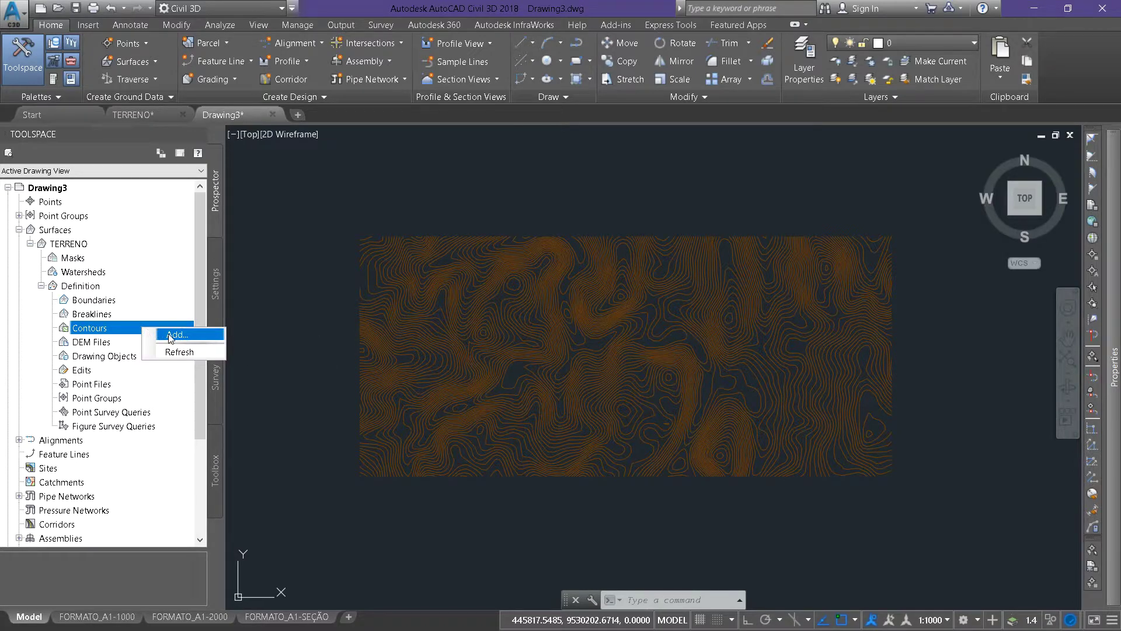
{"action": "left_click", "coordinate": [171, 335]}
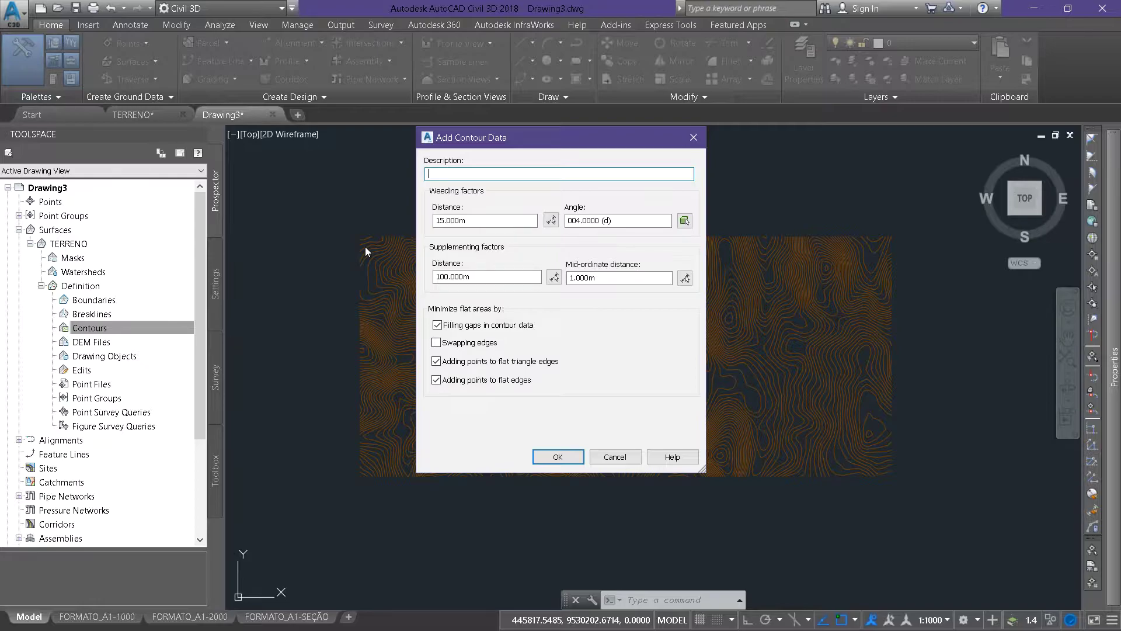
{"action": "type", "text": "CN"}
{"action": "left_click", "coordinate": [549, 463]}
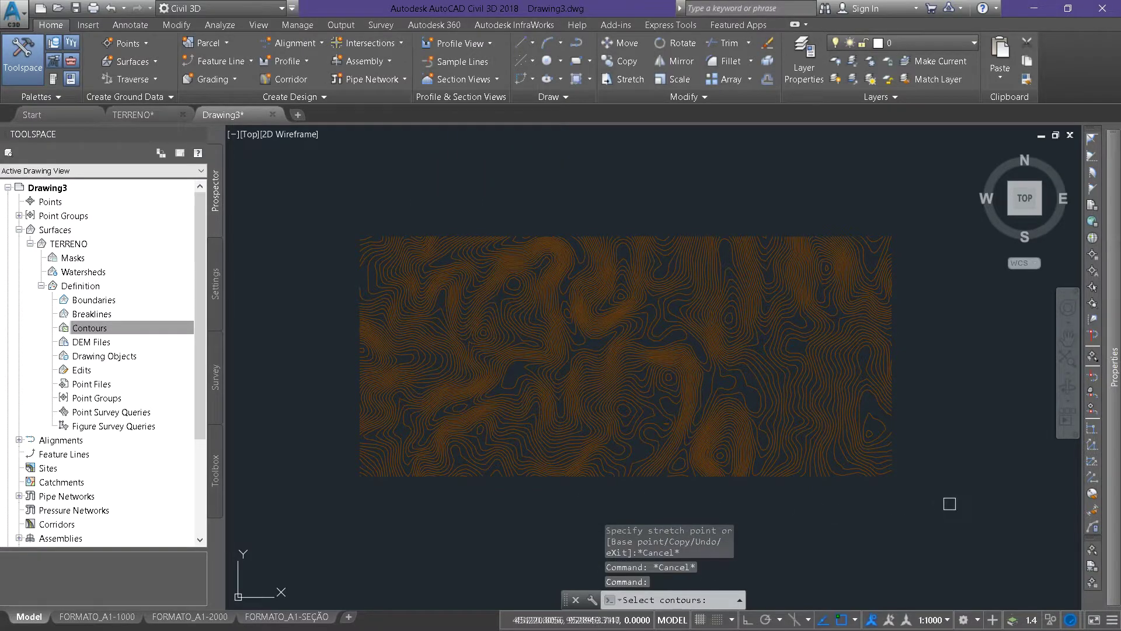
{"action": "left_click", "coordinate": [320, 201]}
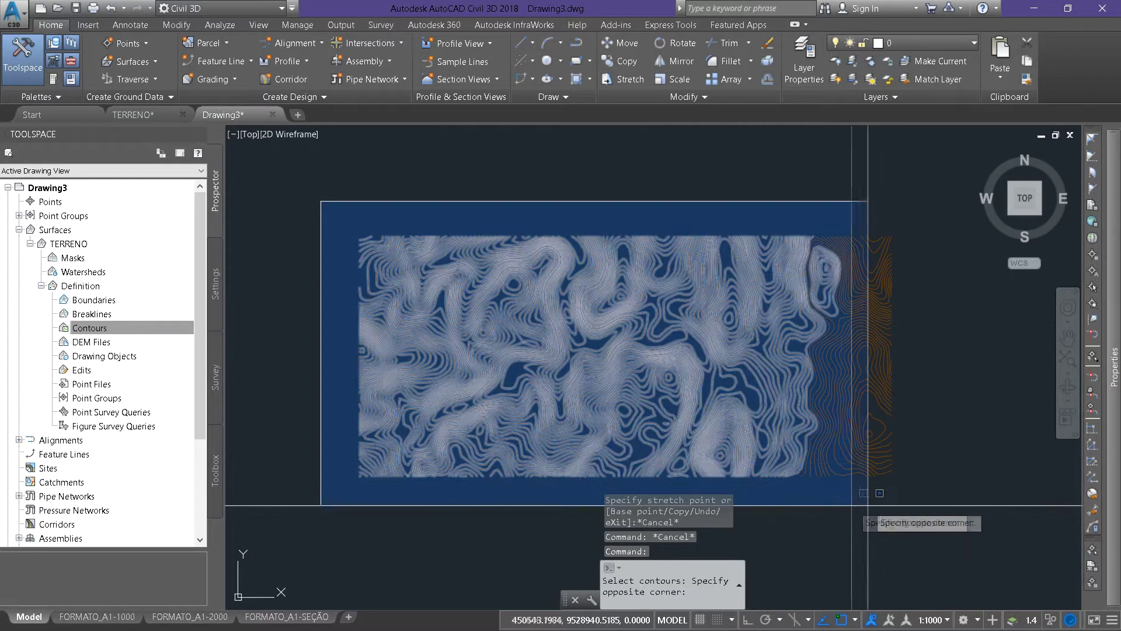
{"action": "left_click", "coordinate": [921, 504]}
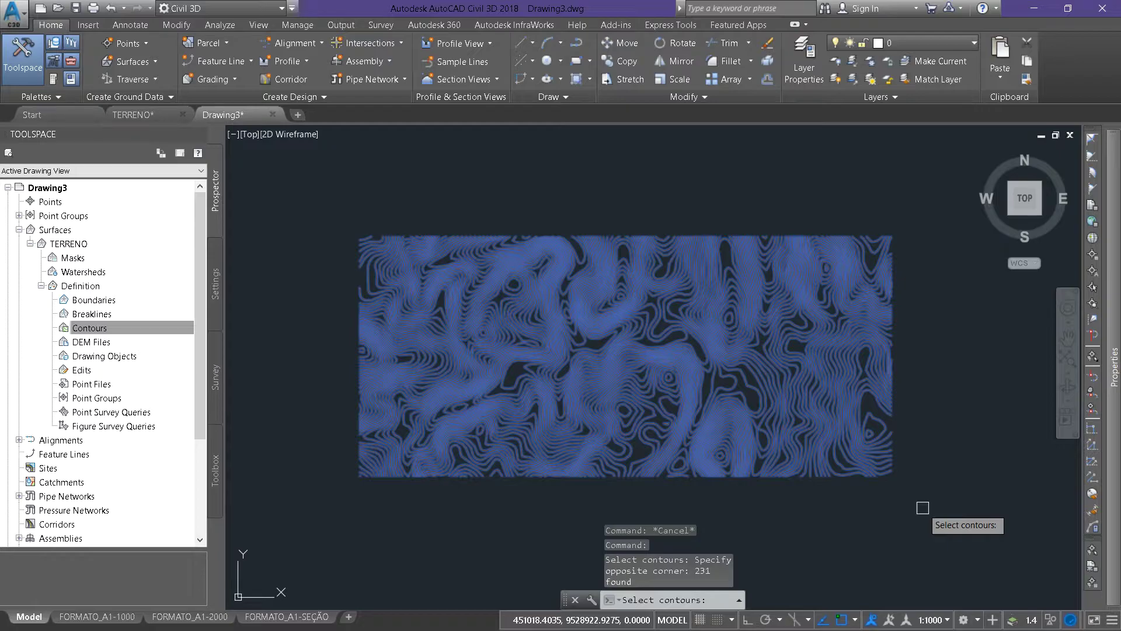
{"action": "key", "text": "Return"}
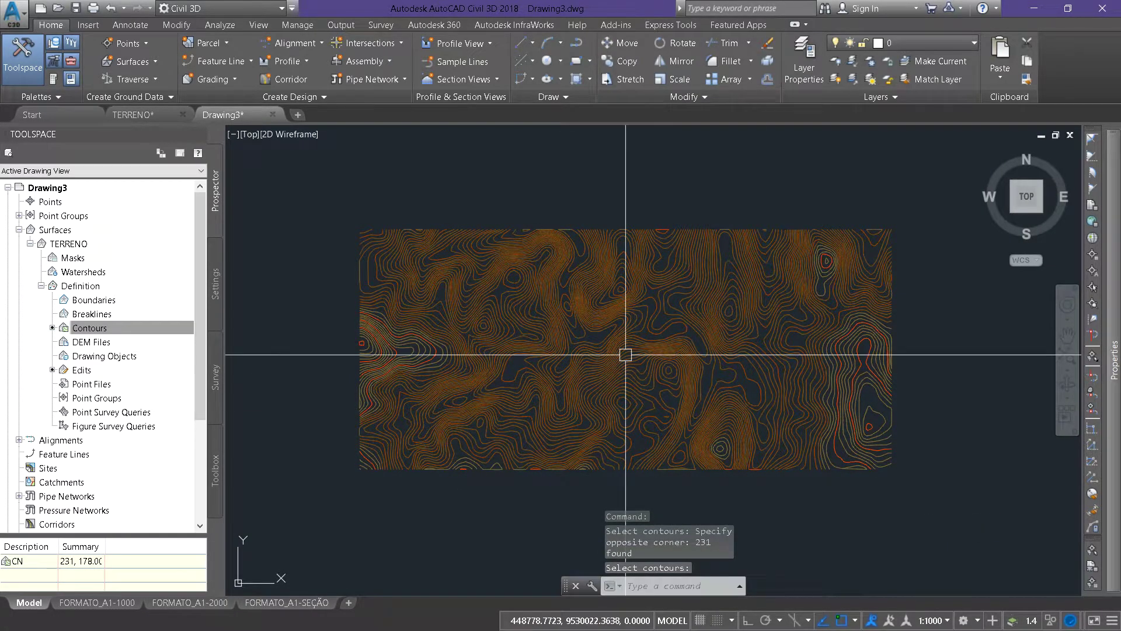
{"action": "key", "text": "Return"}
- Select the TERRENO surface, inspect its contours up close across the terrain, and deselect it
{"action": "left_click", "coordinate": [848, 375]}
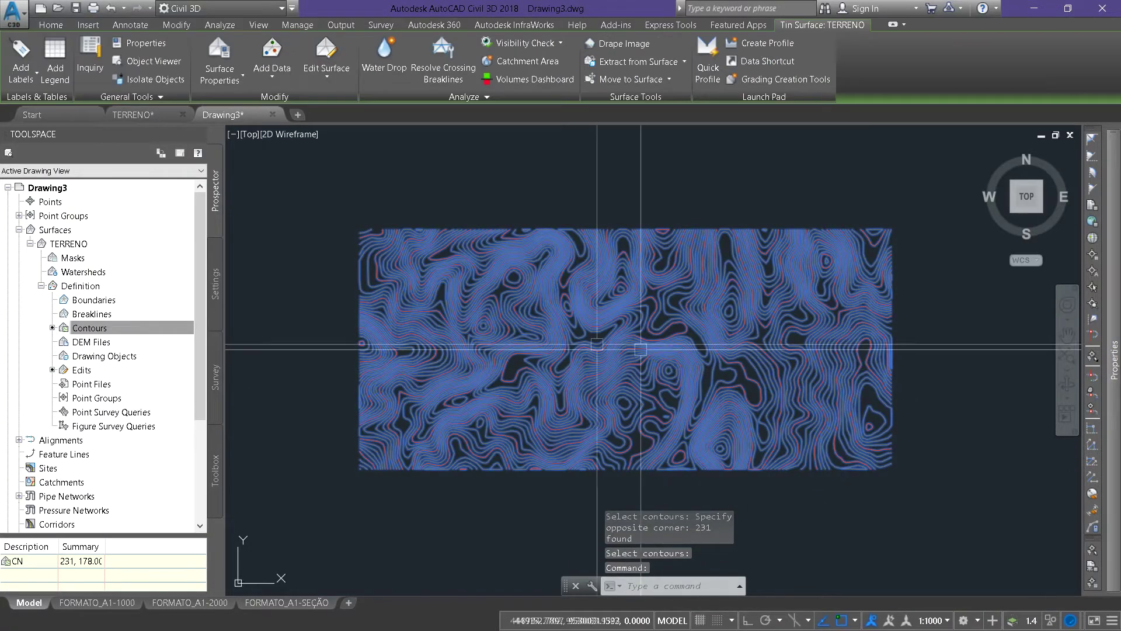
{"action": "scroll", "coordinate": [376, 333], "scroll_direction": "up", "scroll_amount": 3}
{"action": "scroll", "coordinate": [377, 350], "scroll_direction": "down", "scroll_amount": 3}
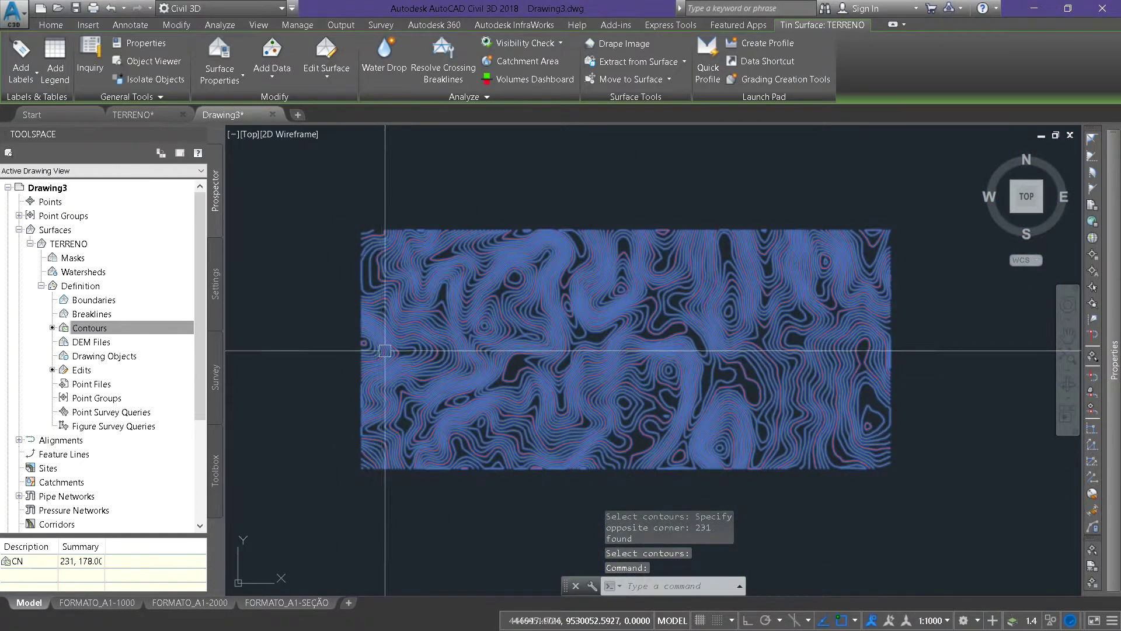
{"action": "scroll", "coordinate": [377, 350], "scroll_direction": "up", "scroll_amount": 5}
{"action": "key", "text": "Escape"}
{"action": "scroll", "coordinate": [513, 333], "scroll_direction": "down", "scroll_amount": 8}
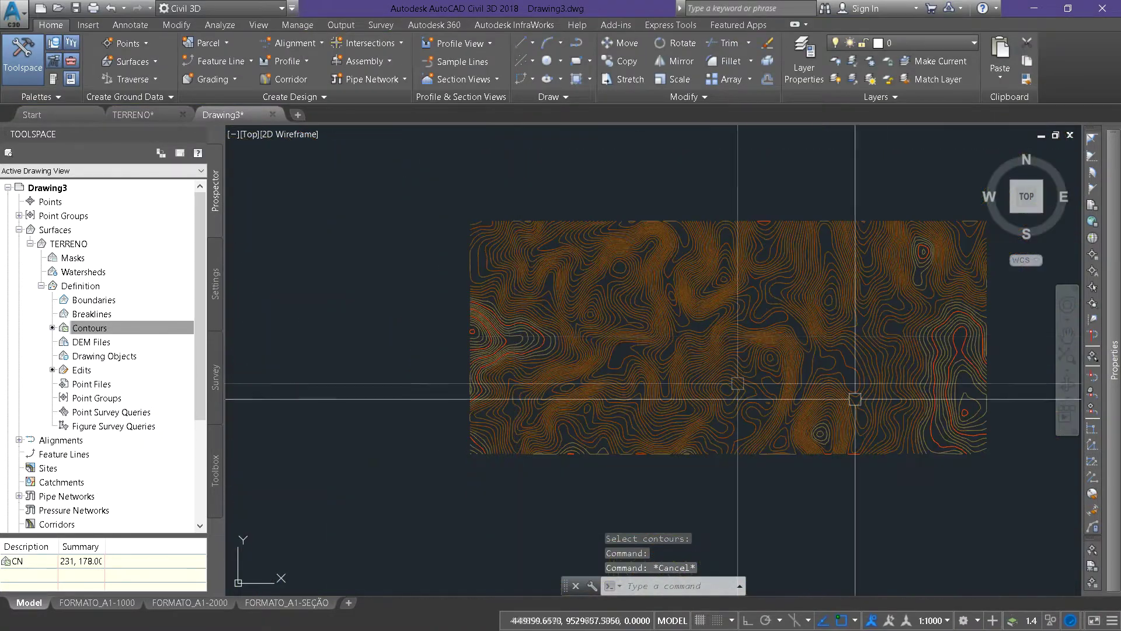
- Select the TERRENO surface and examine up close how its contours run beside the original contour lines
{"action": "left_click", "coordinate": [972, 400]}
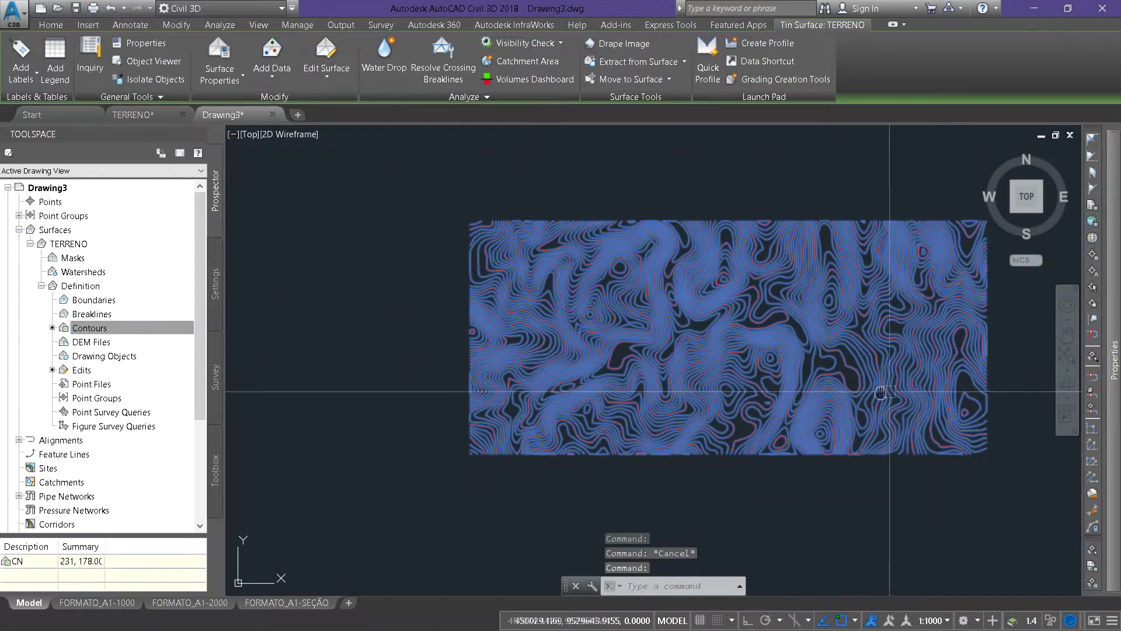
{"action": "scroll", "coordinate": [643, 388], "scroll_direction": "up", "scroll_amount": 6}
{"action": "key", "text": "Escape"}
{"action": "left_click", "coordinate": [680, 377]}
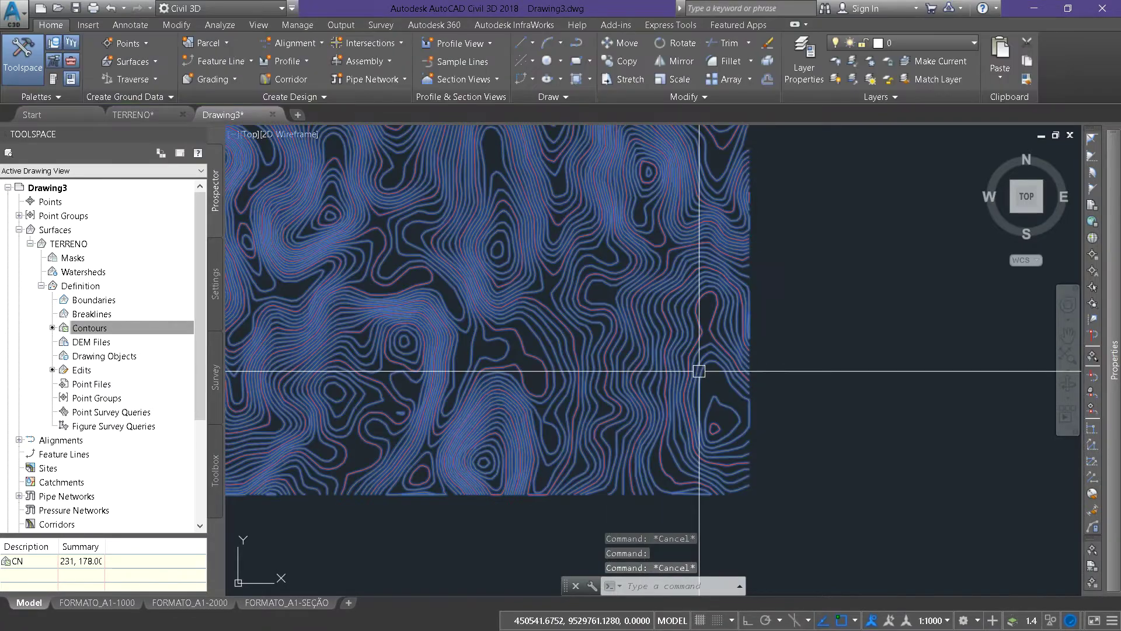
{"action": "scroll", "coordinate": [551, 324], "scroll_direction": "down", "scroll_amount": 6}
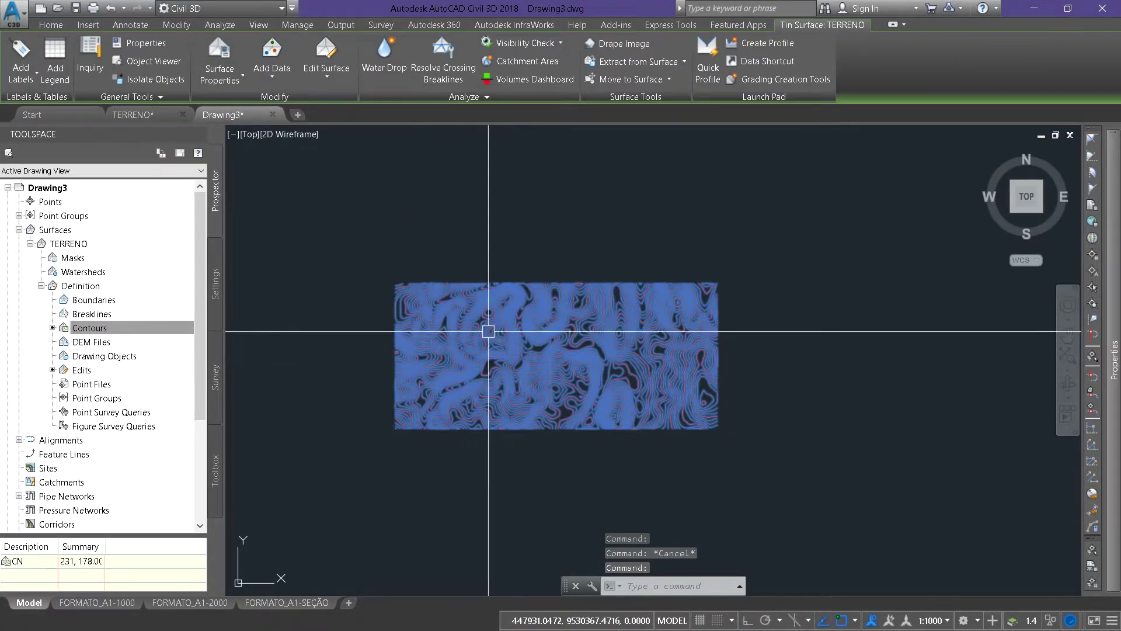
{"action": "scroll", "coordinate": [537, 301], "scroll_direction": "up", "scroll_amount": 6}
{"action": "scroll", "coordinate": [537, 301], "scroll_direction": "up", "scroll_amount": 8}
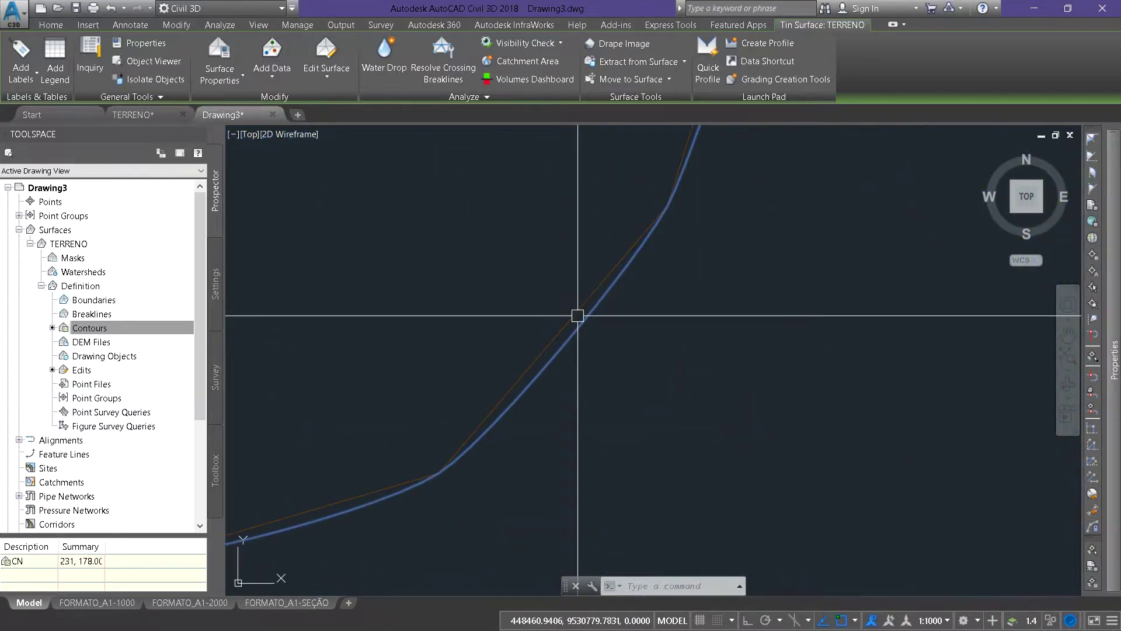
{"action": "key", "text": "Escape"}
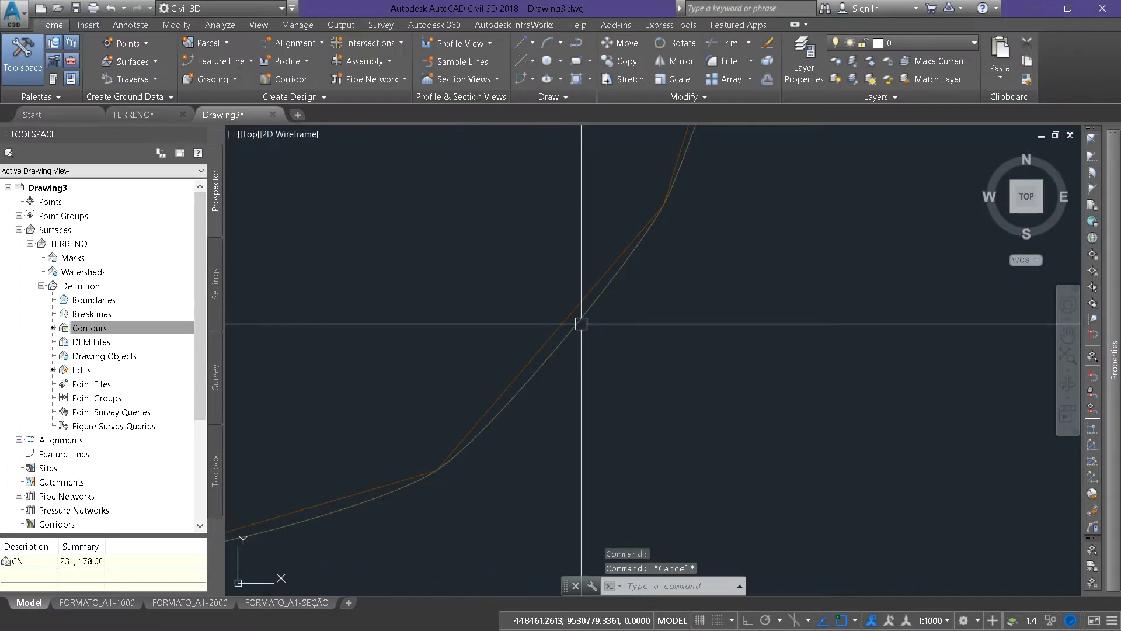
- Compare the surface with the original contour near the terrain's north edge by selecting each in turn
{"action": "left_click", "coordinate": [580, 321]}
{"action": "scroll", "coordinate": [580, 321], "scroll_direction": "down", "scroll_amount": 5}
{"action": "scroll", "coordinate": [583, 313], "scroll_direction": "up", "scroll_amount": 10}
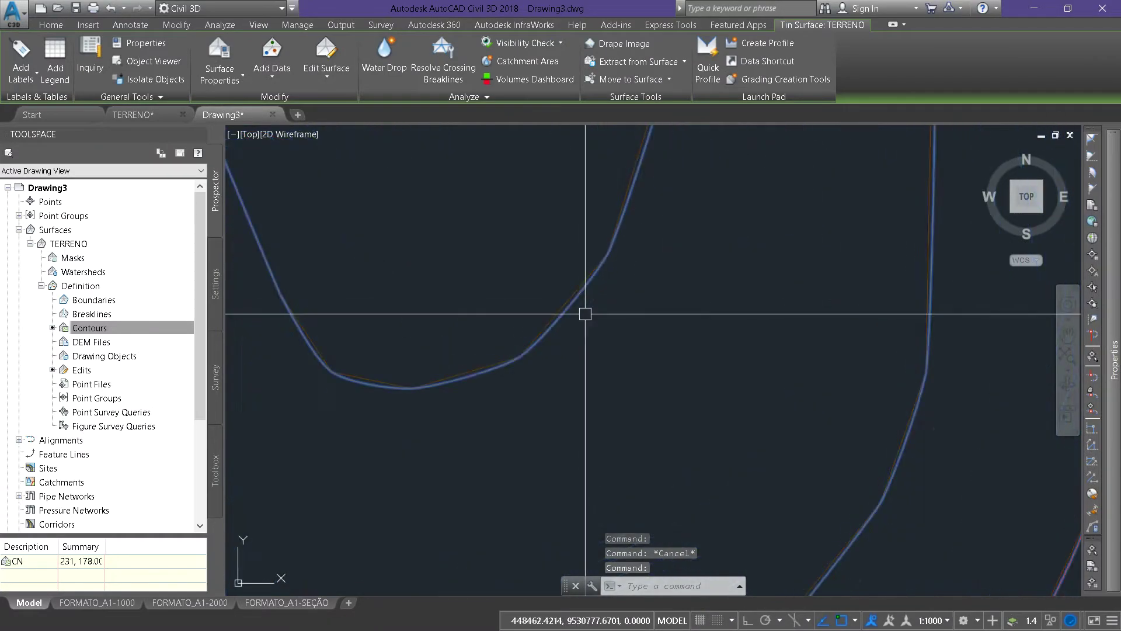
{"action": "key", "text": "Escape"}
{"action": "left_click", "coordinate": [556, 290]}
{"action": "scroll", "coordinate": [561, 315], "scroll_direction": "down", "scroll_amount": 8}
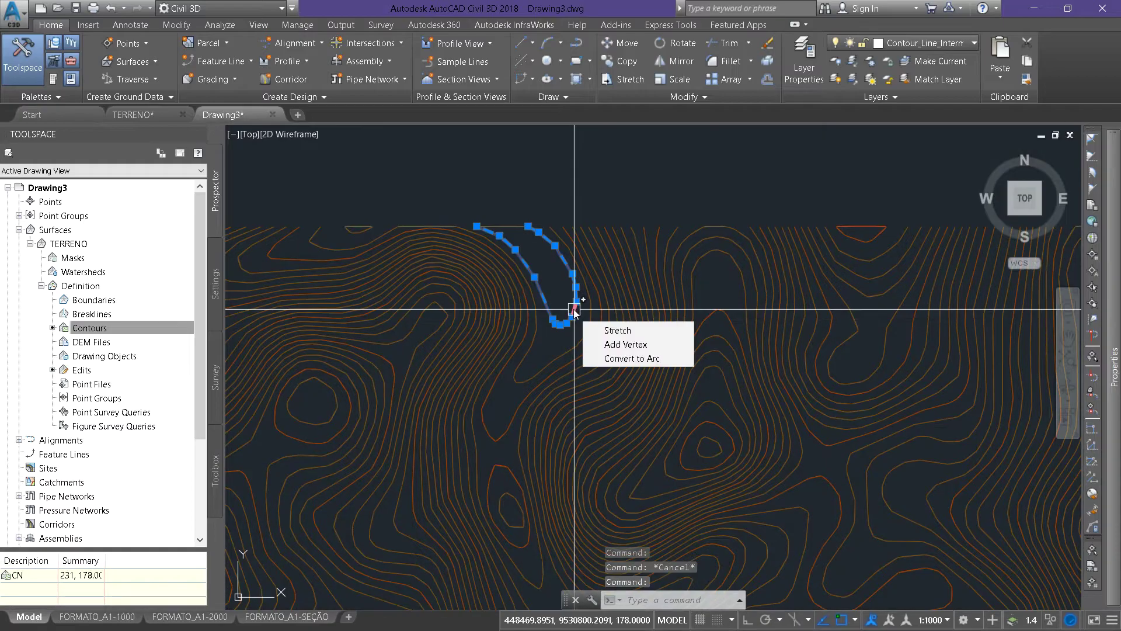
{"action": "key", "text": "Escape"}
- Repeat the comparison between the surface and the closed original contour around the hill in the northern part of the terrain
{"action": "scroll", "coordinate": [685, 380], "scroll_direction": "up", "scroll_amount": 8}
{"action": "left_click", "coordinate": [690, 375]}
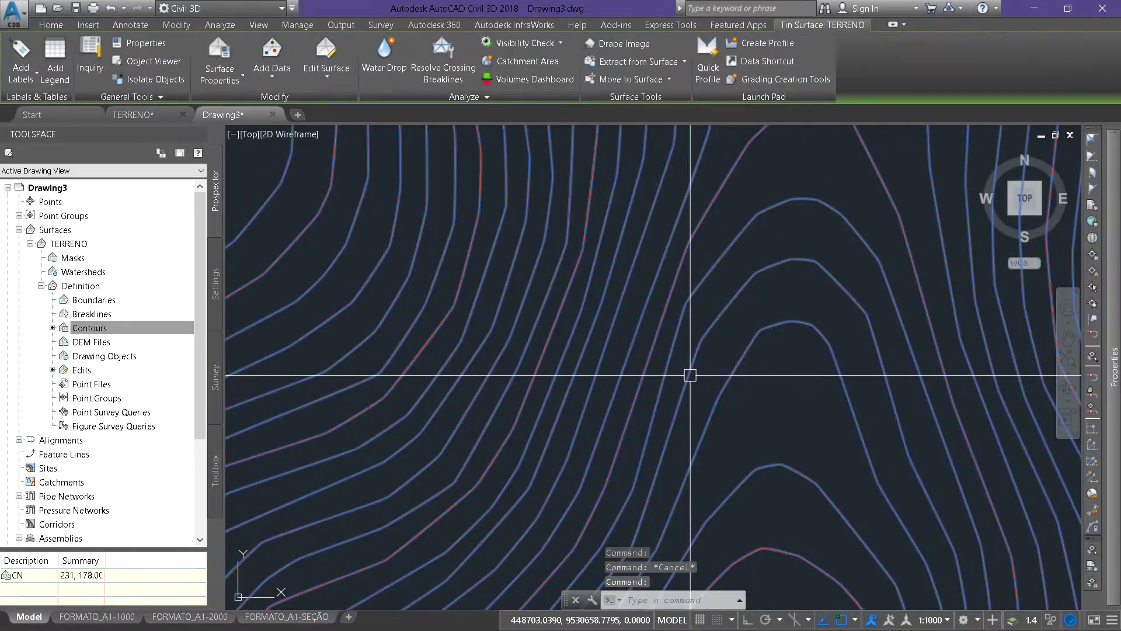
{"action": "scroll", "coordinate": [692, 377], "scroll_direction": "up", "scroll_amount": 8}
{"action": "key", "text": "Escape"}
{"action": "left_click", "coordinate": [697, 380]}
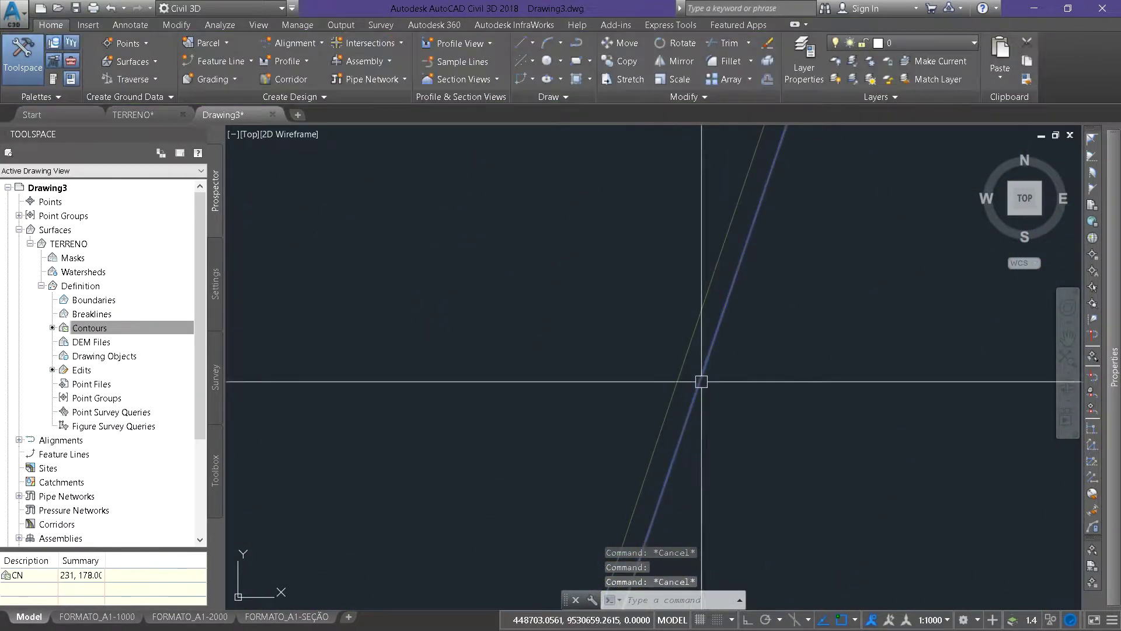
{"action": "scroll", "coordinate": [698, 380], "scroll_direction": "down", "scroll_amount": 8}
{"action": "scroll", "coordinate": [722, 351], "scroll_direction": "down", "scroll_amount": 3}
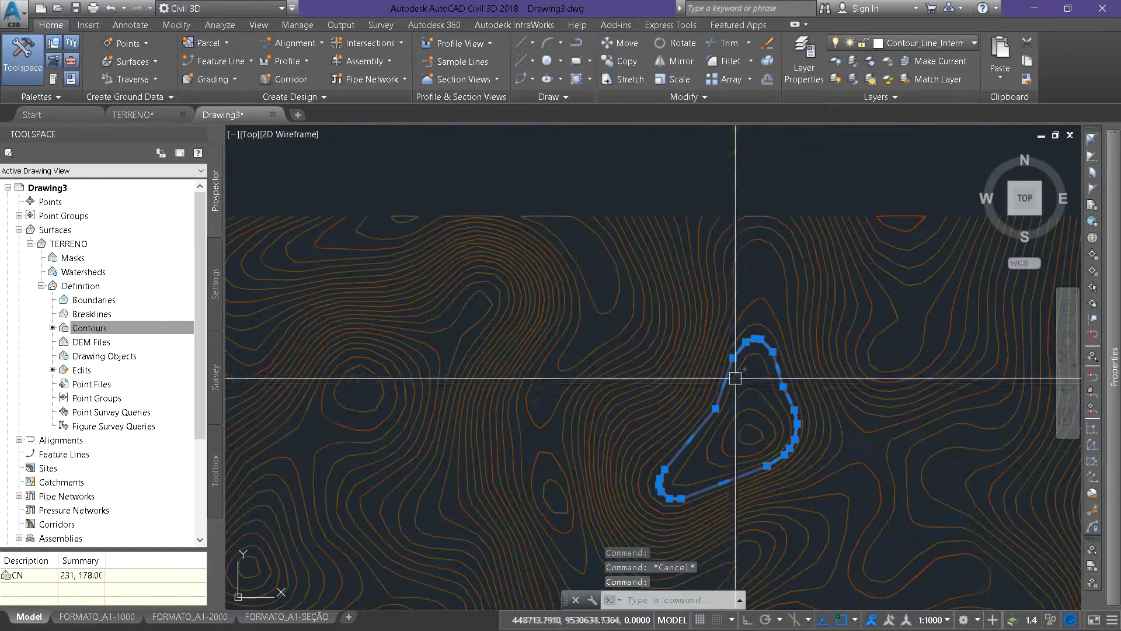
{"action": "scroll", "coordinate": [740, 255], "scroll_direction": "down", "scroll_amount": 3}
{"action": "scroll", "coordinate": [743, 259], "scroll_direction": "down", "scroll_amount": 3}
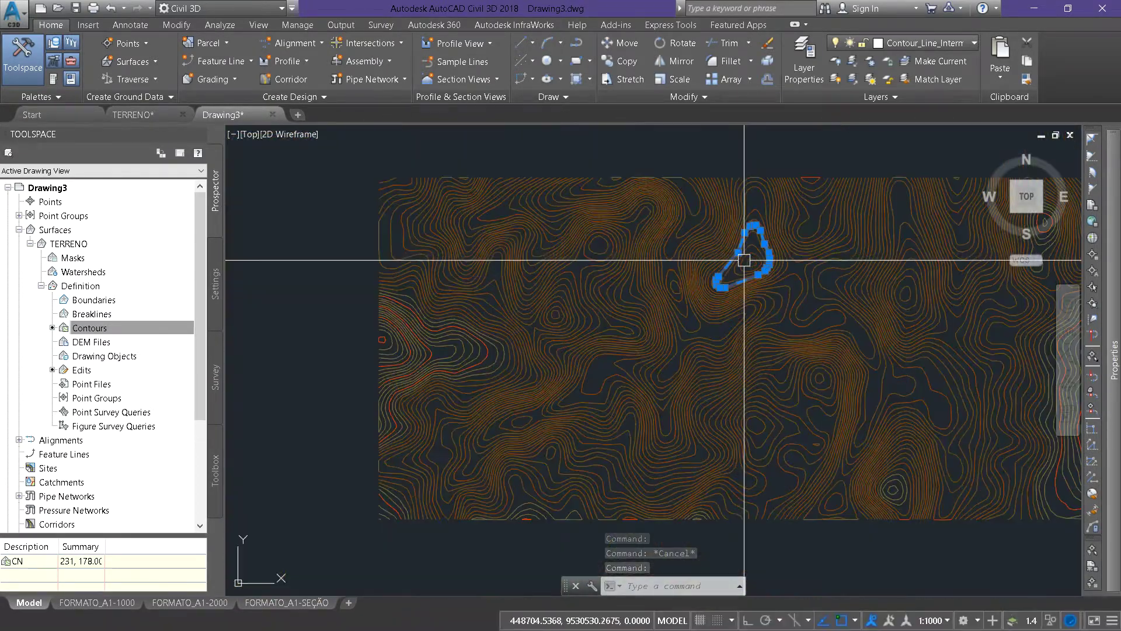
- Clear the contour selection and select the TERRENO surface to view its full extent
{"action": "middle_click_drag", "start_coordinate": [743, 308], "coordinate": [594, 318]}
{"action": "key", "text": "Escape"}
{"action": "left_click", "coordinate": [604, 325]}
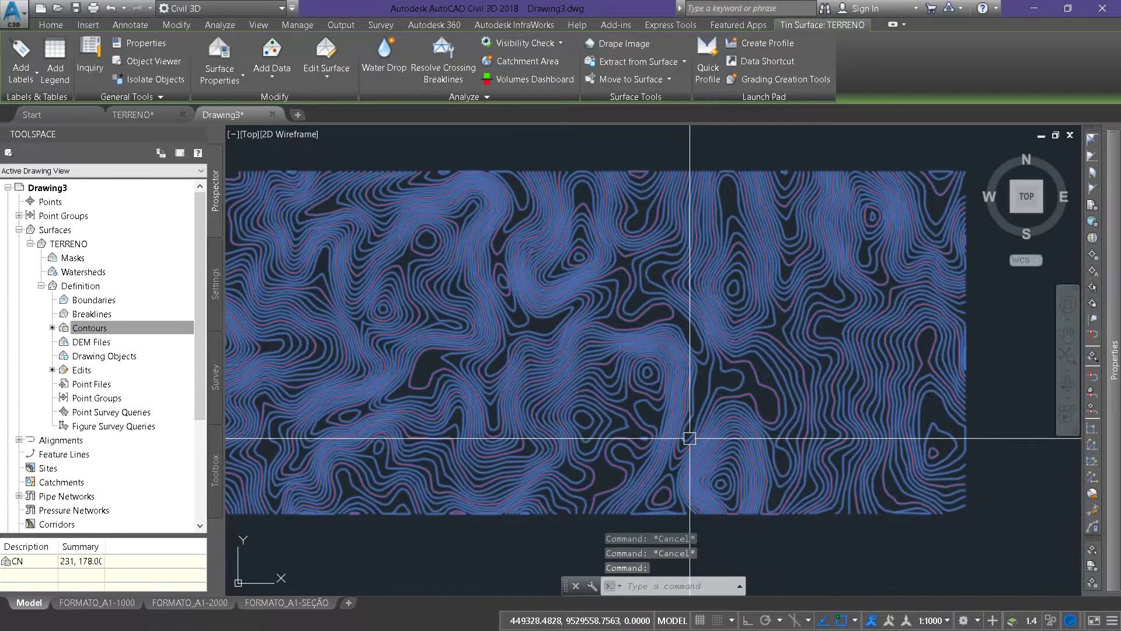
{"action": "middle_click_drag", "start_coordinate": [666, 438], "coordinate": [705, 425]}
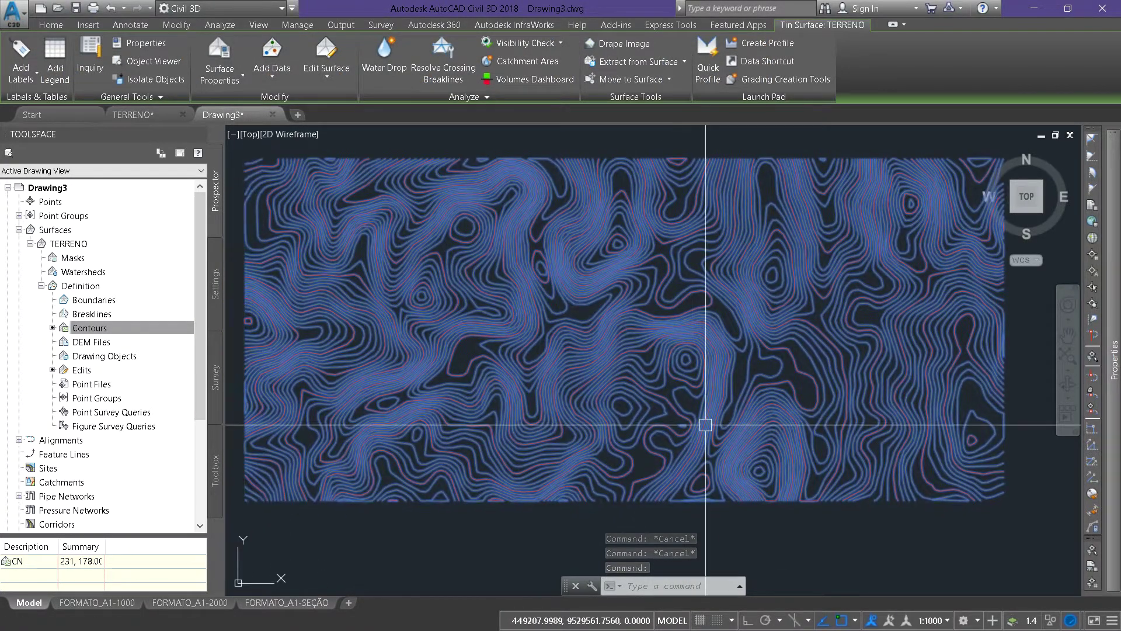
{"action": "mouse_move", "coordinate": [640, 407]}
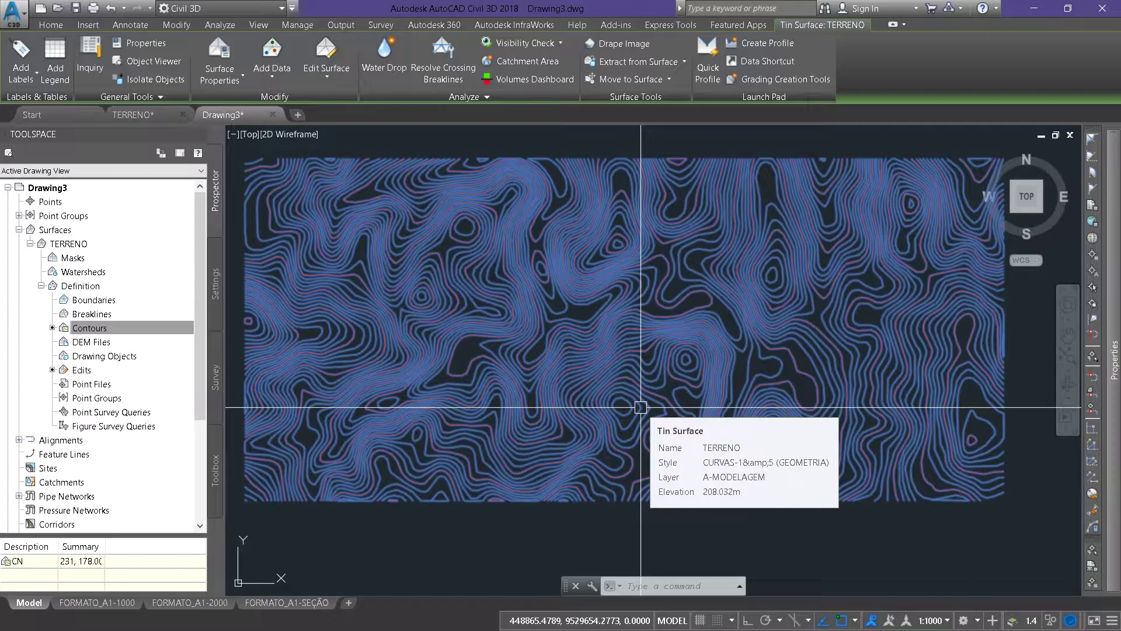
- Save the drawing as MODELO DIGITAL ELEVADO (MDE) in the AULA 08 - BARRAGENS - PROJETO folder
{"action": "key", "text": "ctrl+shift+s"}
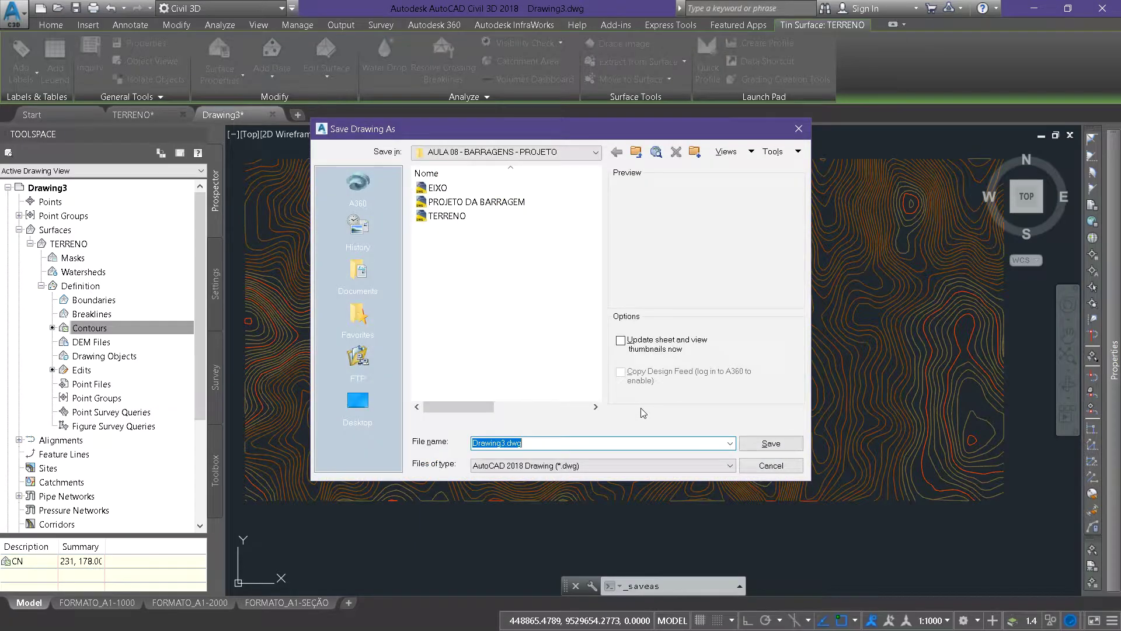
{"action": "key", "text": "Escape"}
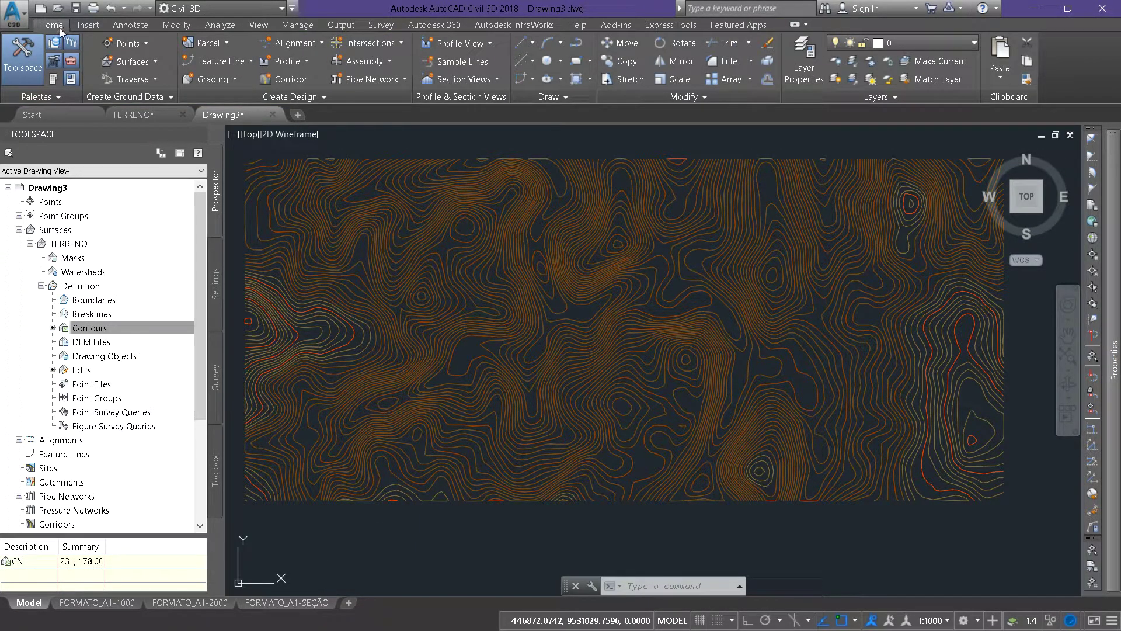
{"action": "left_click", "coordinate": [15, 13]}
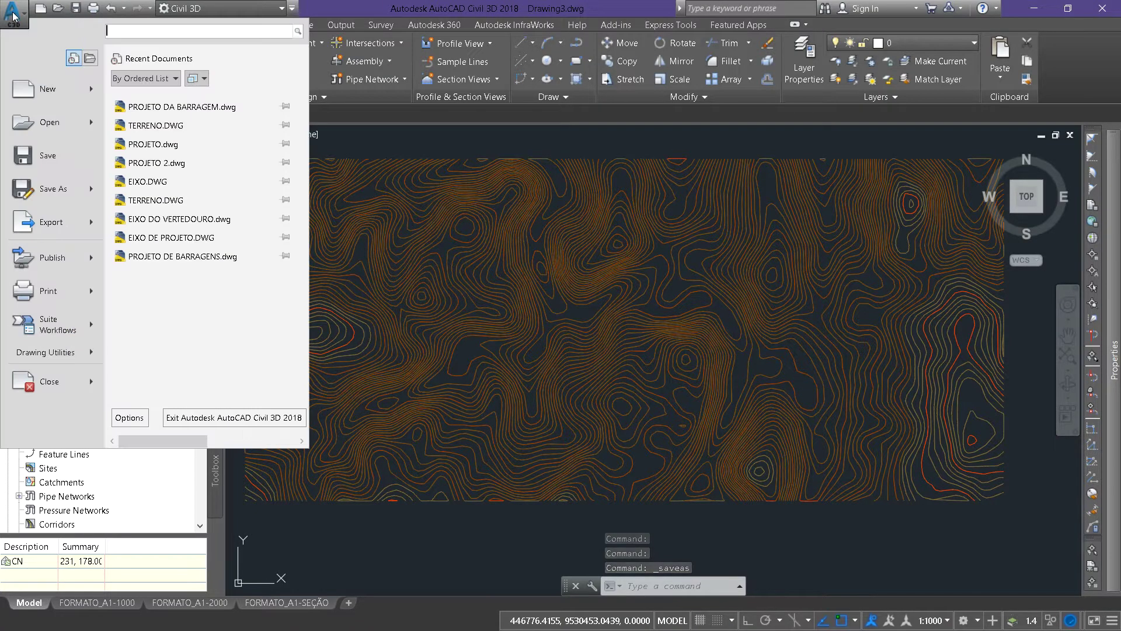
{"action": "key", "text": "Escape"}
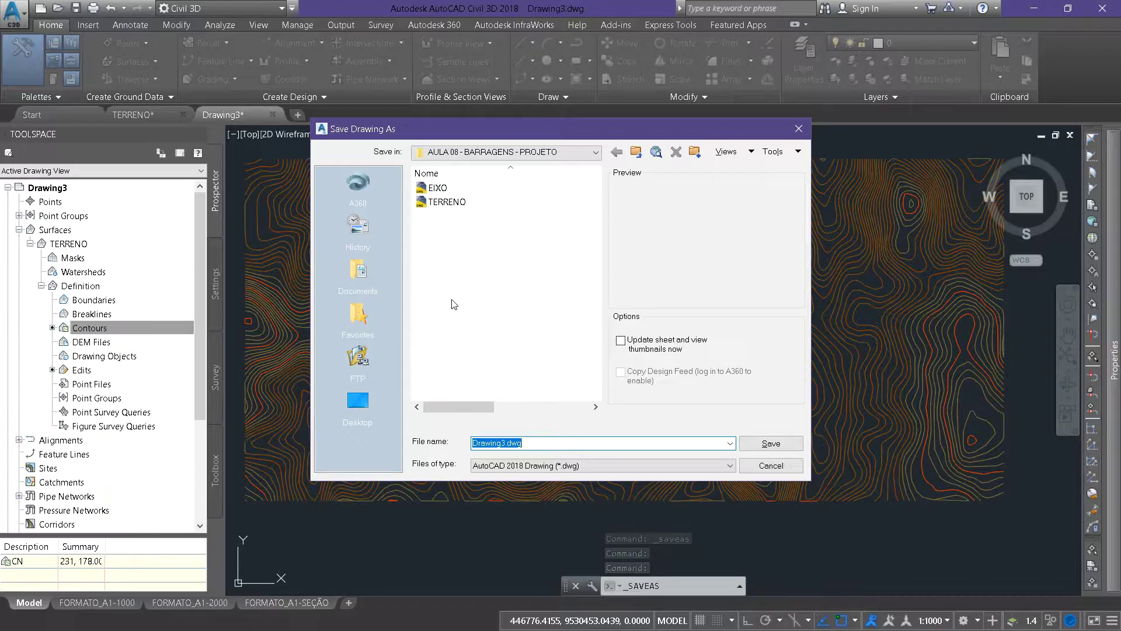
{"action": "key", "text": "BackSpace"}
{"action": "type", "text": "MO"}
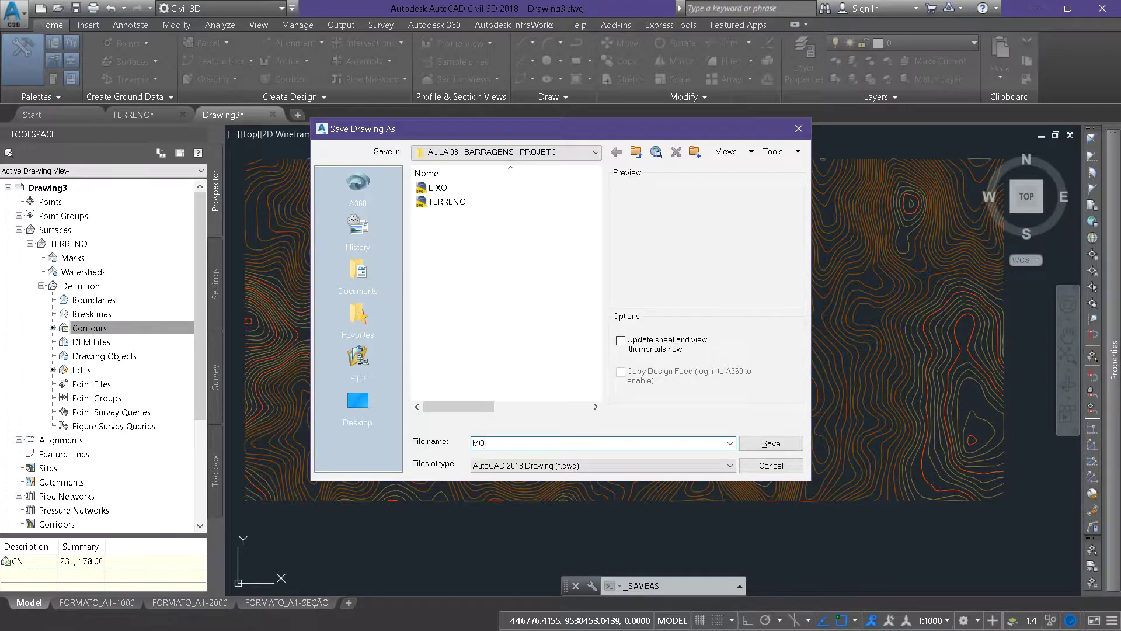
{"action": "type", "text": "DELO DIF"}
{"action": "key", "text": "BackSpace"}
{"action": "type", "text": "GITAL ELEVADO (MDE)"}
{"action": "left_click", "coordinate": [758, 443]}
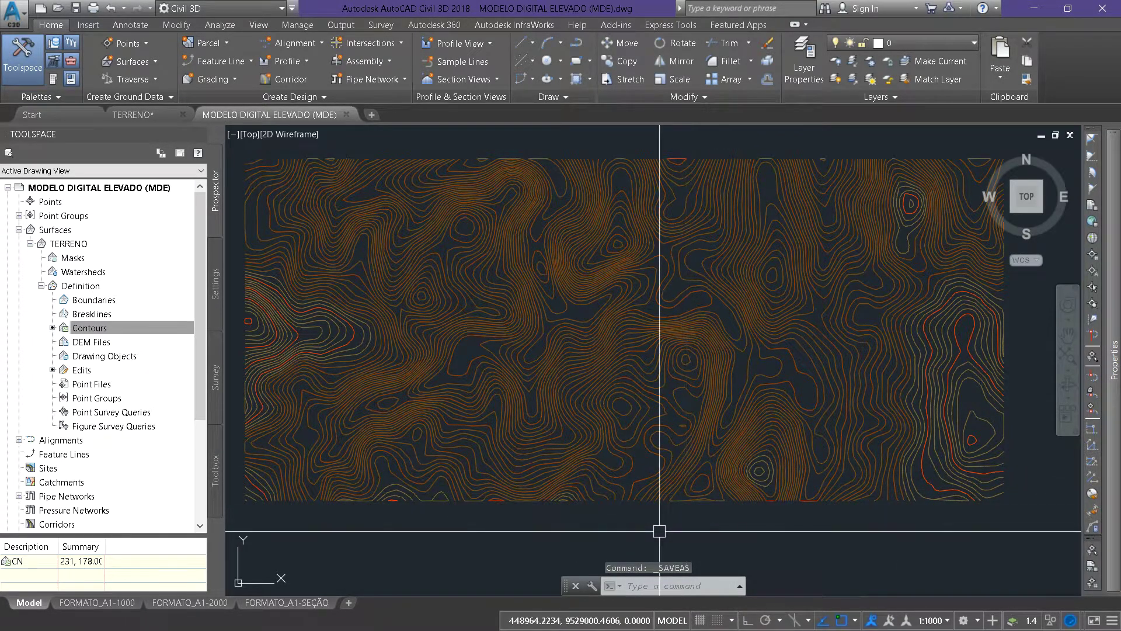
- Save a further copy of the drawing as PROJETO DA BARRAGEM in the same folder
{"action": "left_click", "coordinate": [22, 26]}
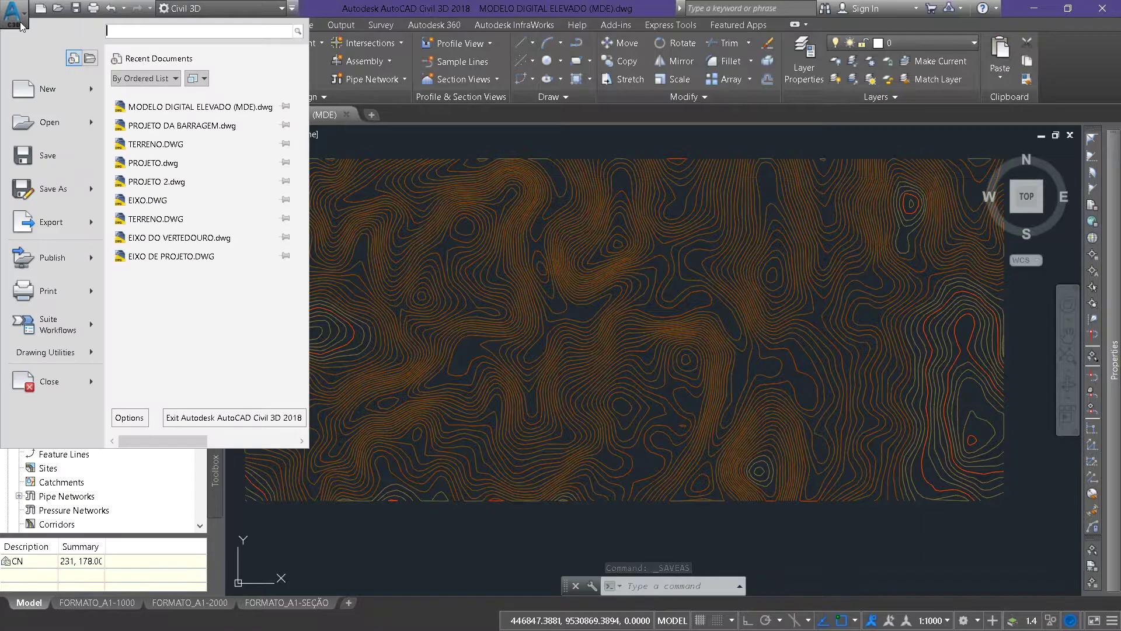
{"action": "left_click", "coordinate": [41, 198]}
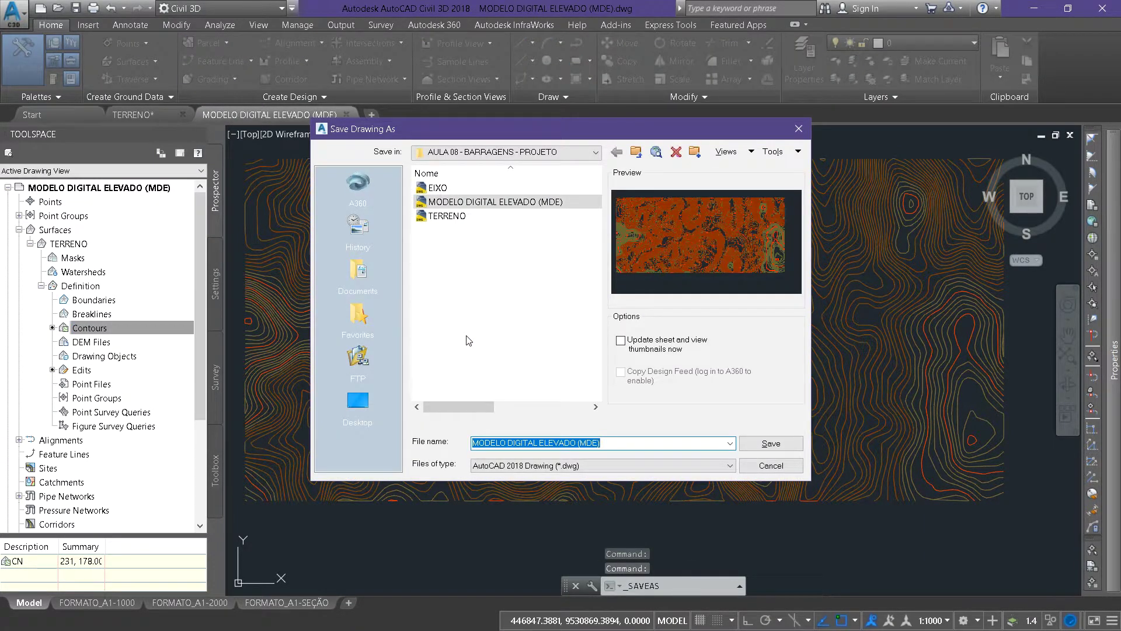
{"action": "type", "text": "PROJETO"}
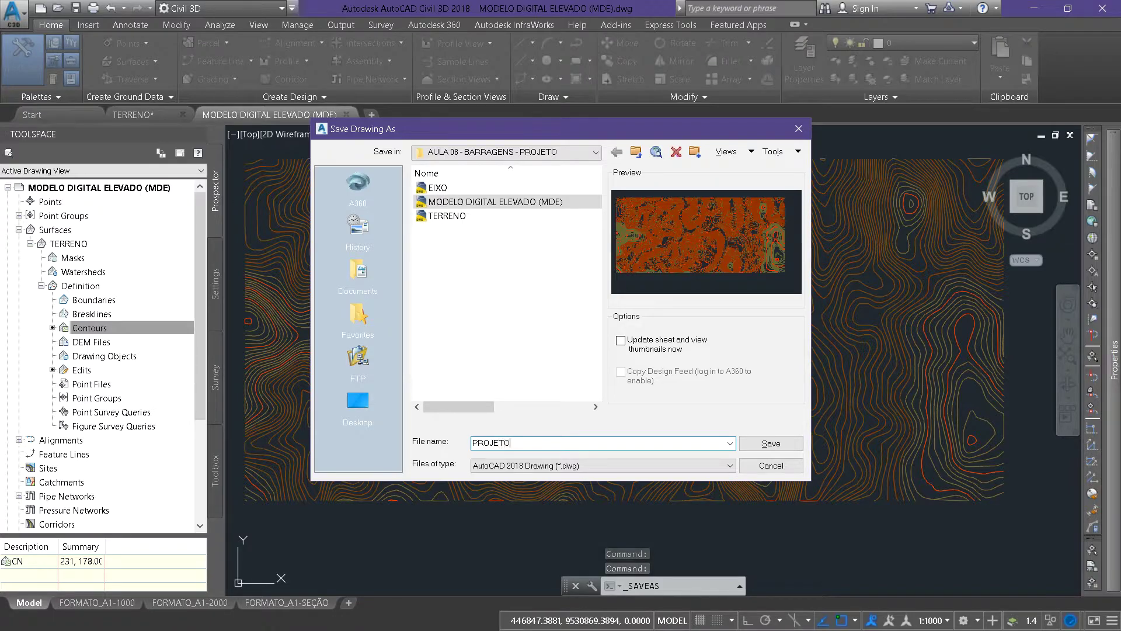
{"action": "type", "text": " DA BARRAGEM"}
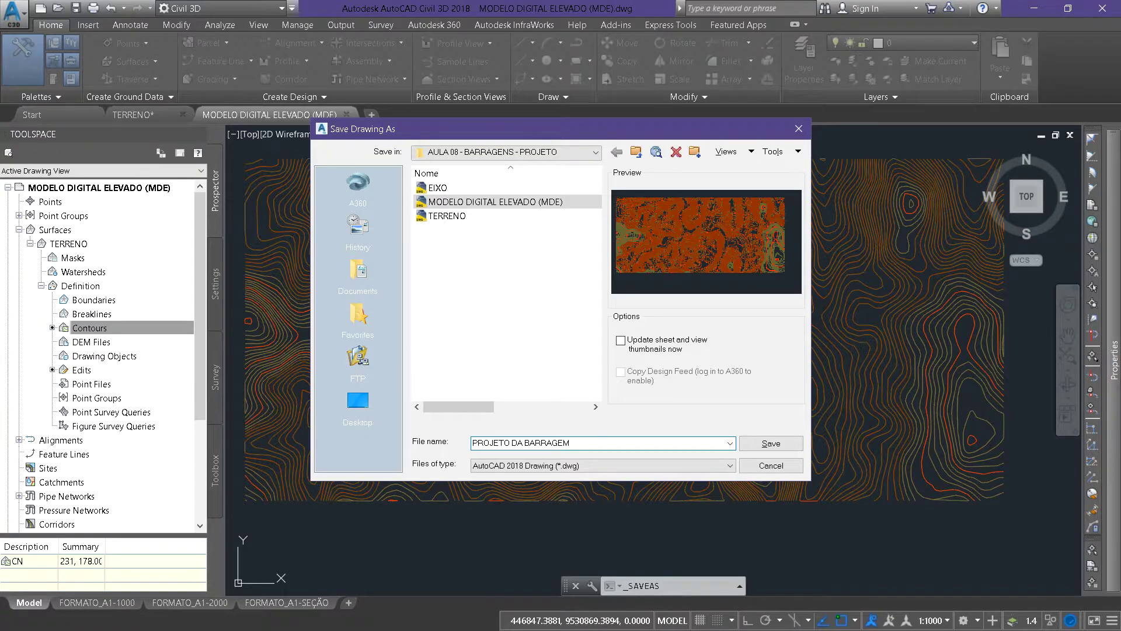
{"action": "key", "text": "Return"}
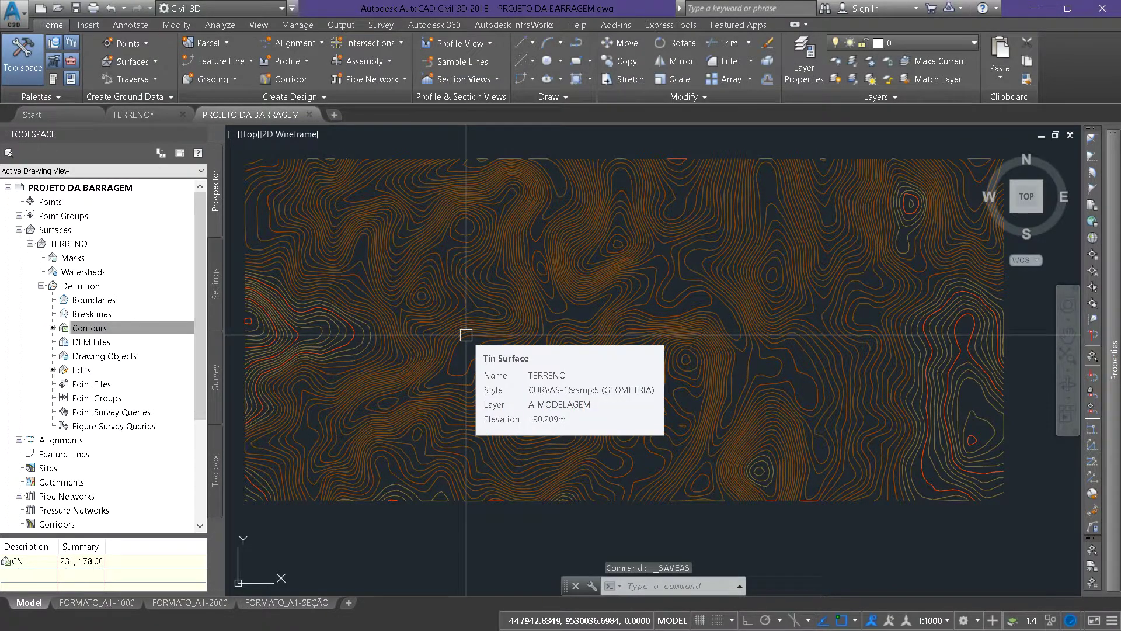
{"action": "scroll", "coordinate": [498, 394], "scroll_direction": "down", "scroll_amount": 2}
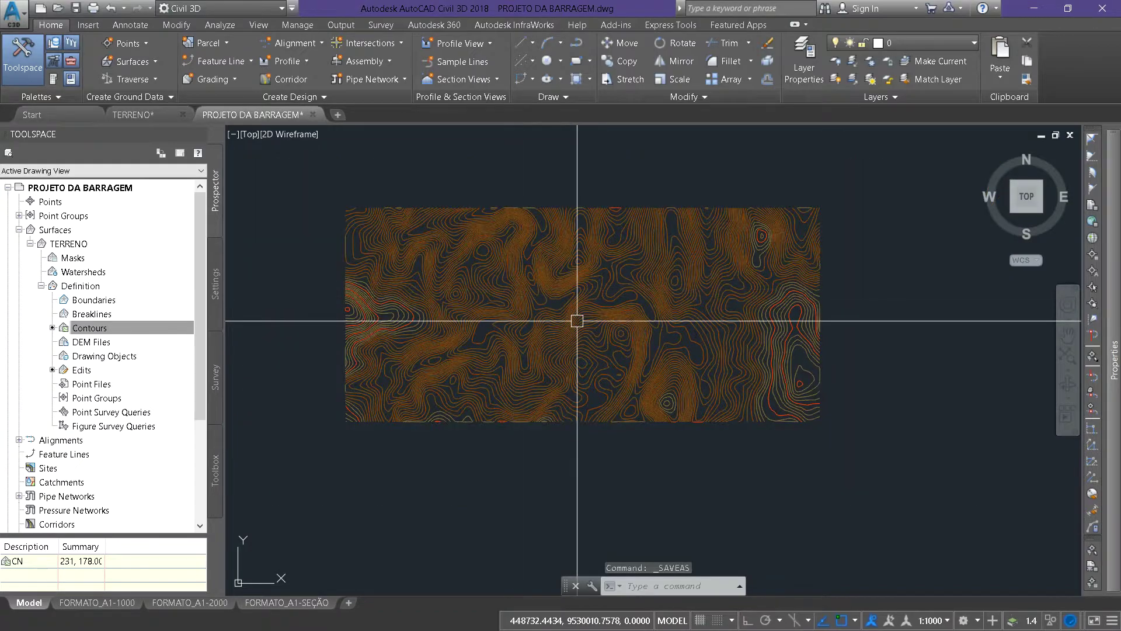
{"action": "middle_click_drag", "start_coordinate": [569, 336], "coordinate": [608, 288]}
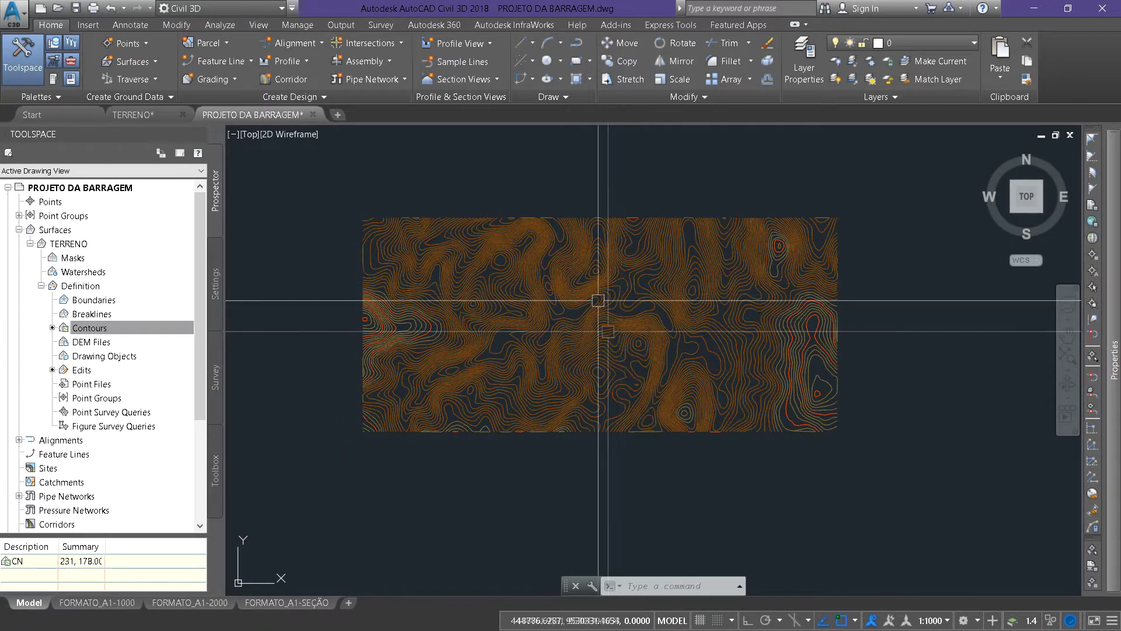
{"action": "mouse_move", "coordinate": [626, 341]}
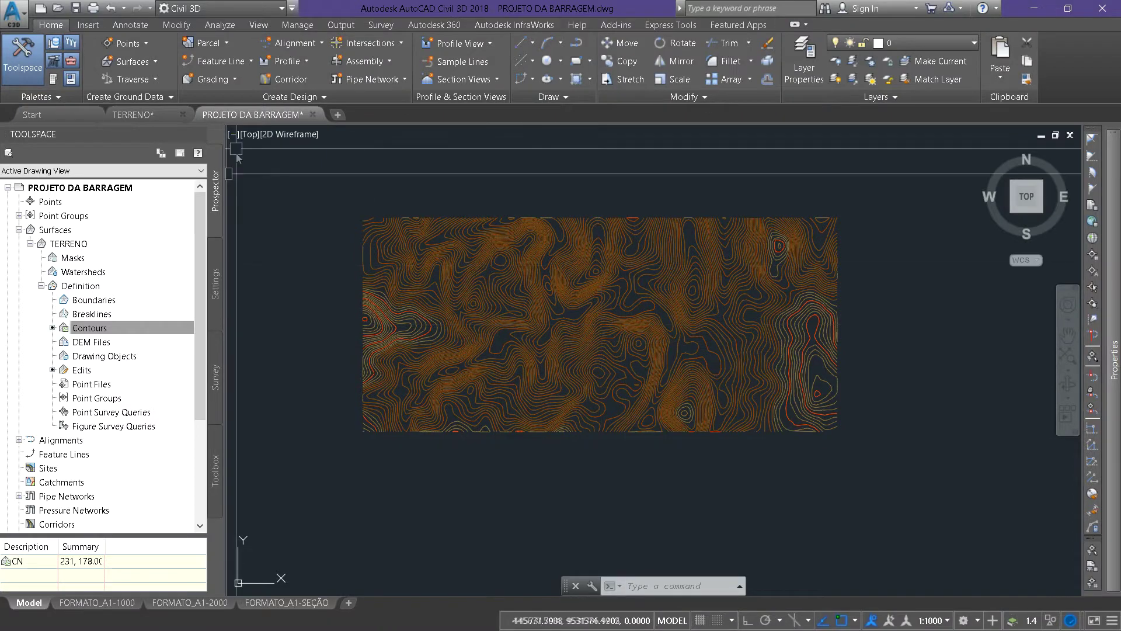
- Open the EIXO drawing from the project folder, accepting it as a foreign DWG file
{"action": "left_click", "coordinate": [58, 9]}
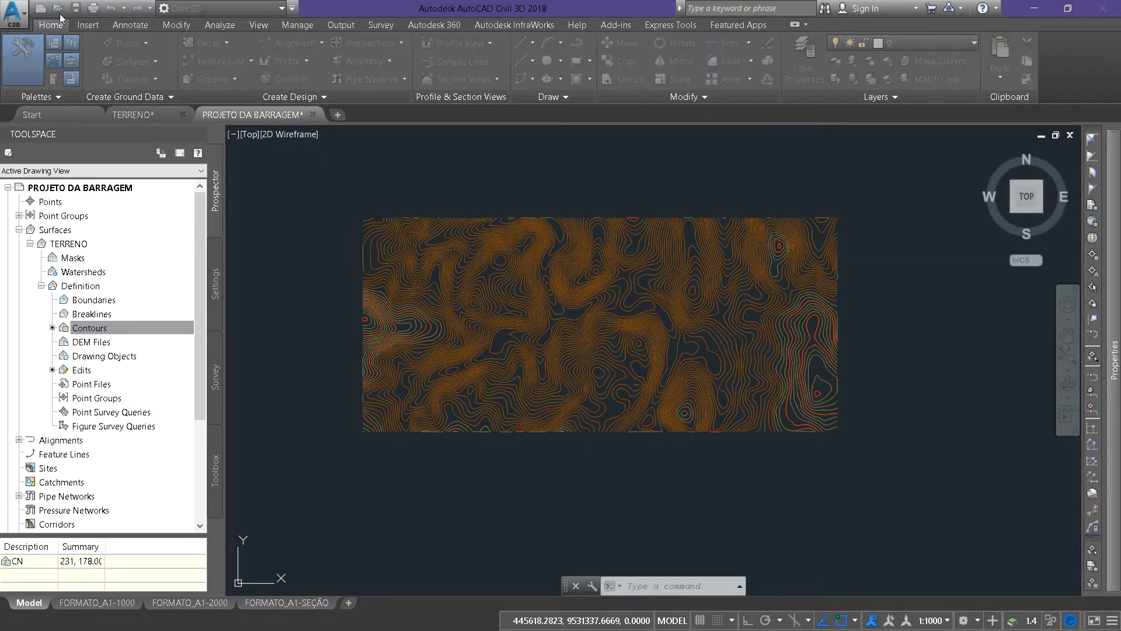
{"action": "double_click", "coordinate": [490, 188]}
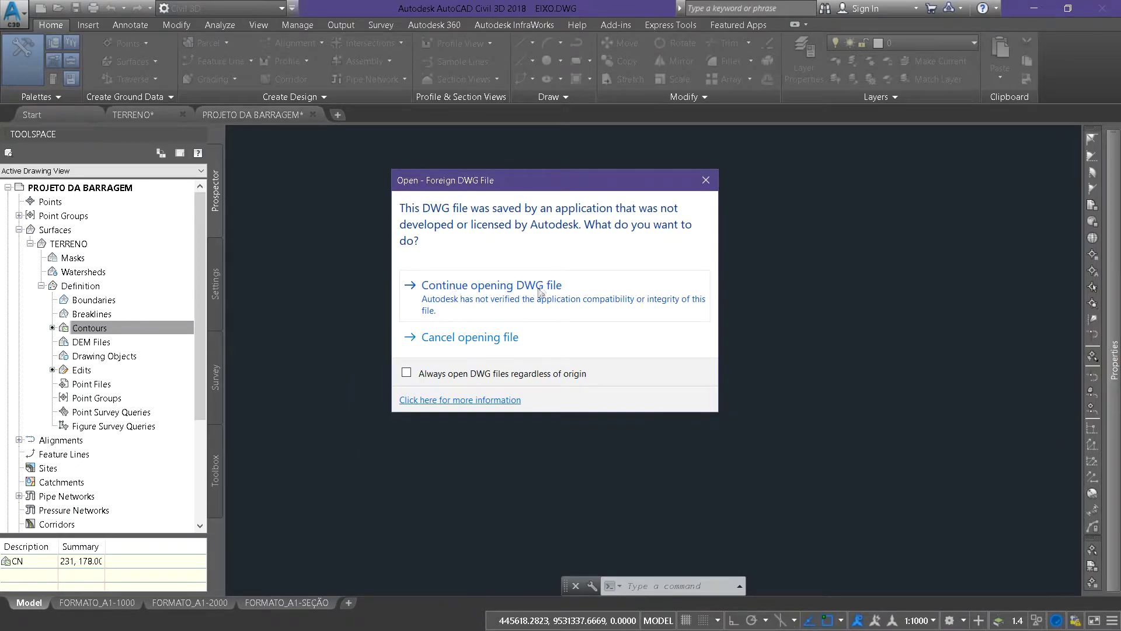
{"action": "left_click", "coordinate": [541, 290]}
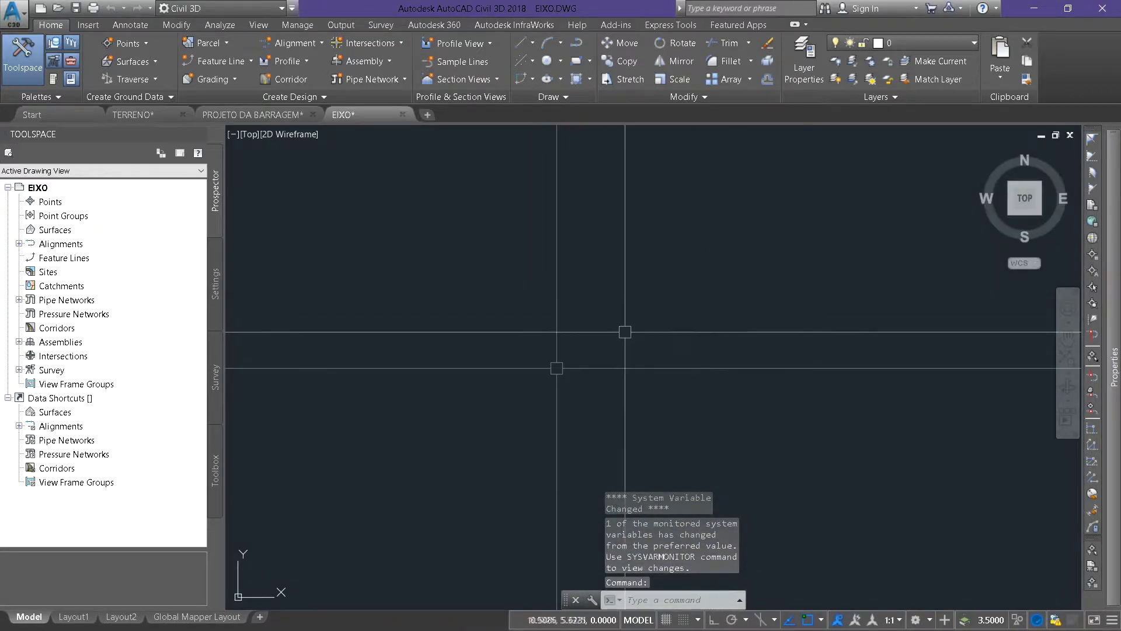
- View the full extent of the EIXO drawing and check the object type and properties of the axis line
{"action": "type", "text": "Z"}
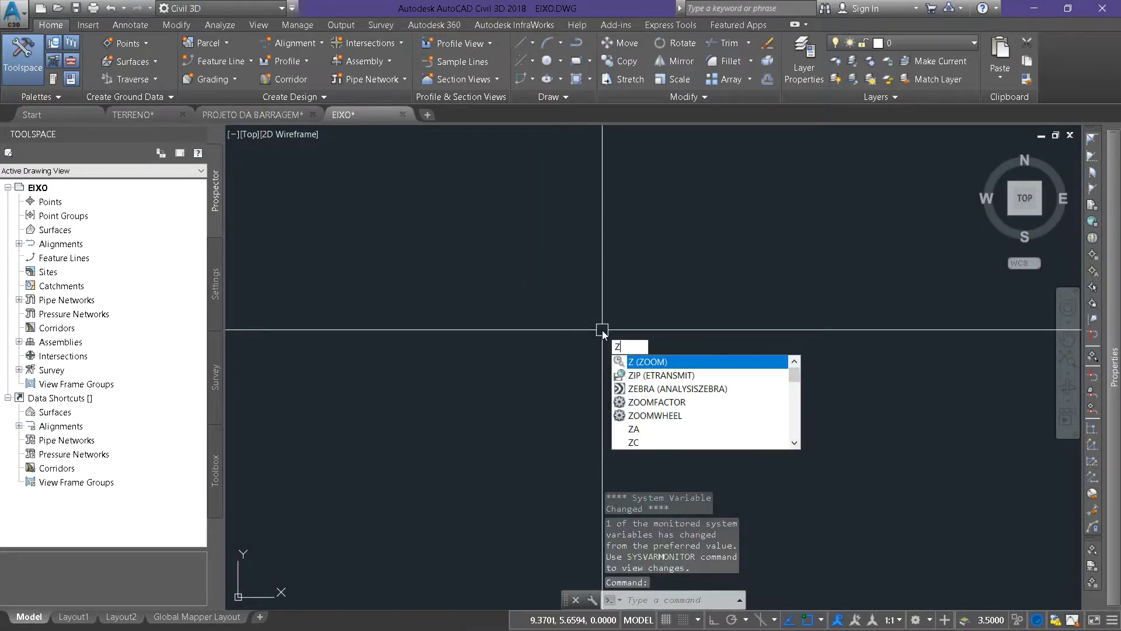
{"action": "key", "text": "Return"}
{"action": "type", "text": "E"}
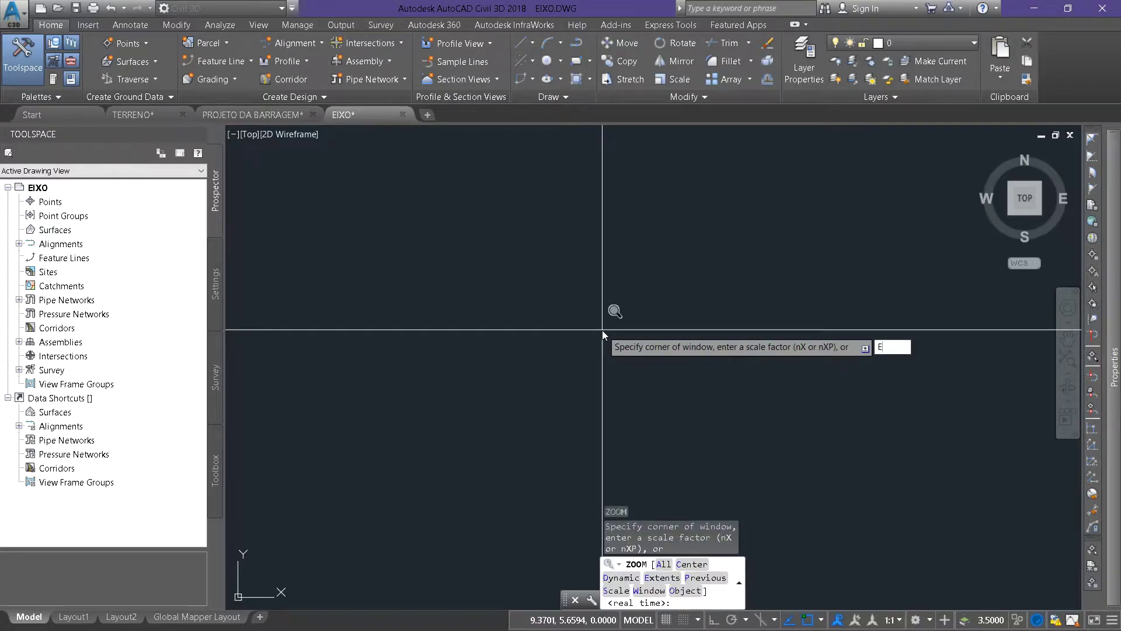
{"action": "key", "text": "Return"}
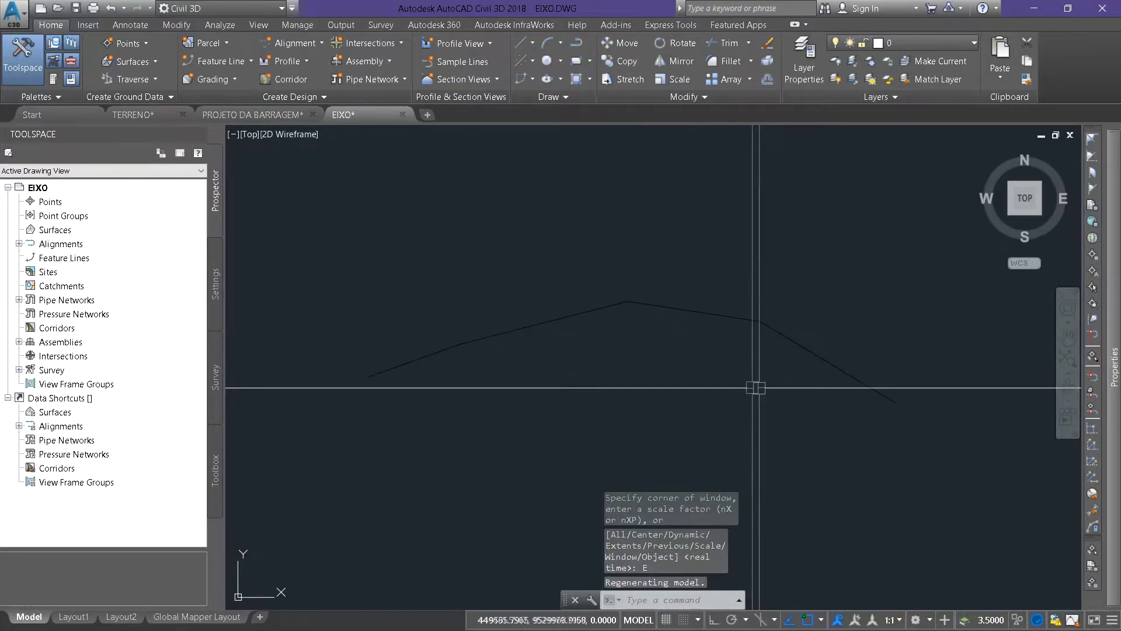
{"action": "left_click", "coordinate": [730, 387]}
{"action": "left_click", "coordinate": [645, 282]}
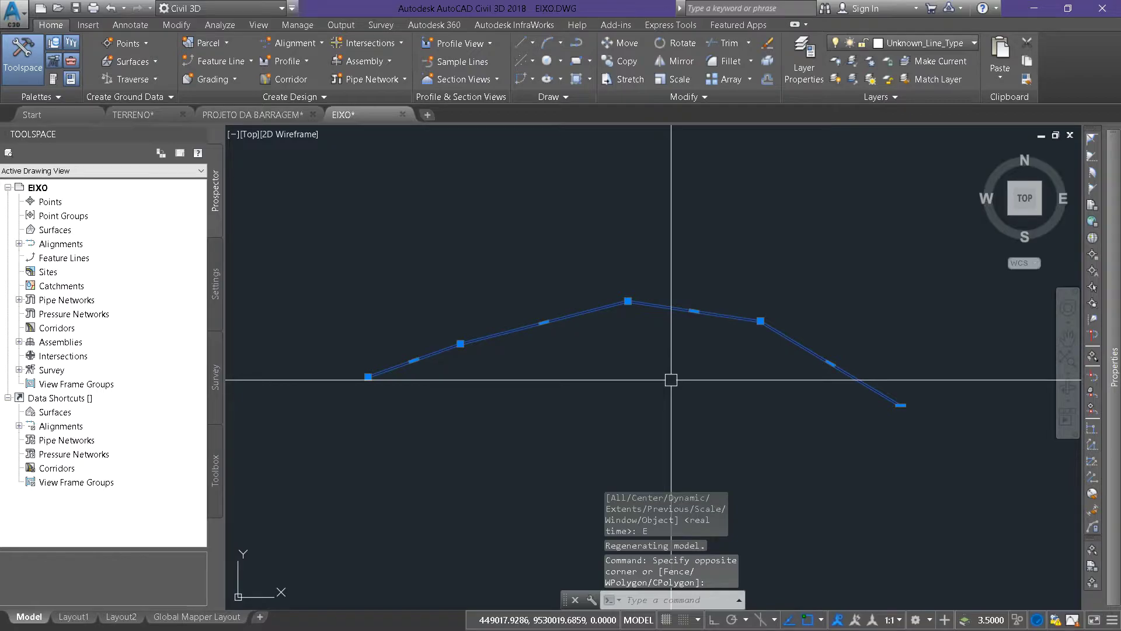
{"action": "type", "text": "MO"}
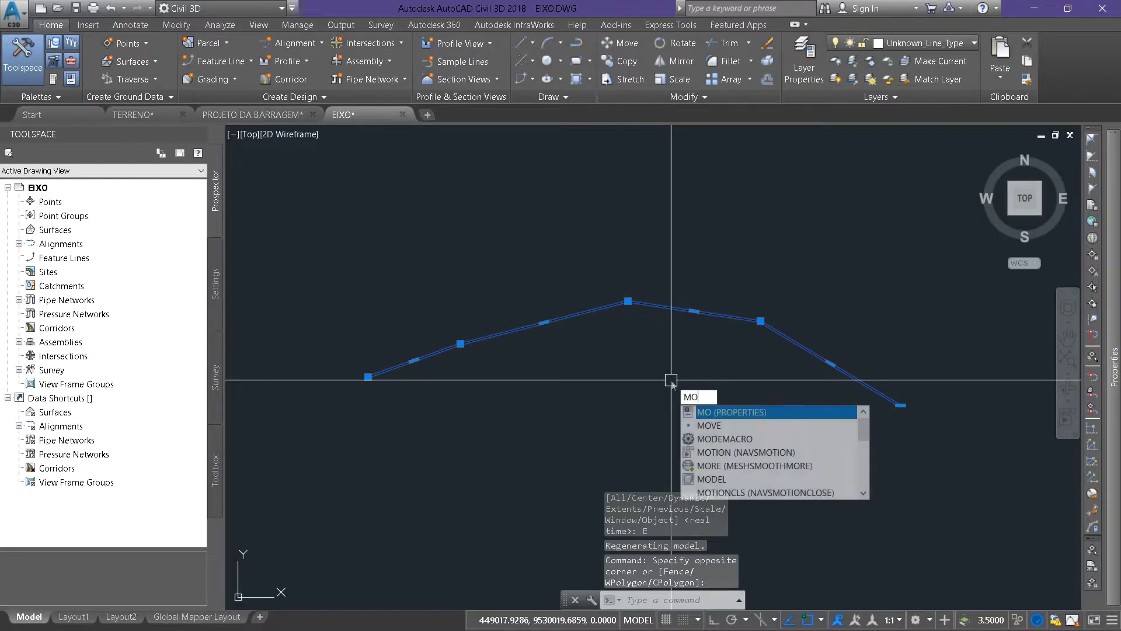
{"action": "key", "text": "Return"}
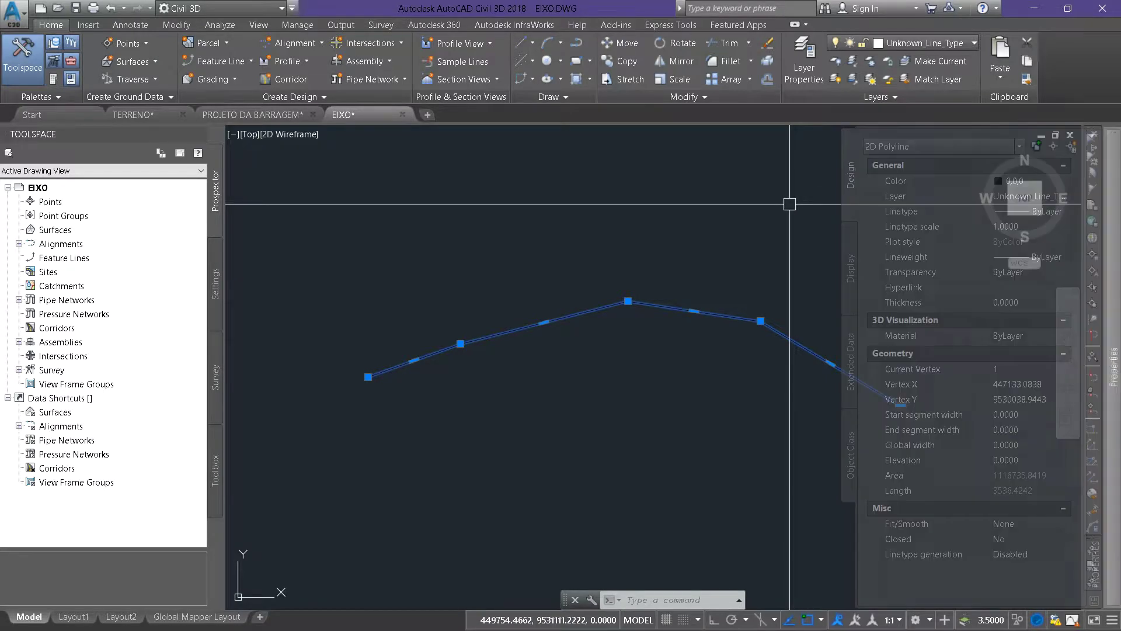
{"action": "key", "text": "Escape"}
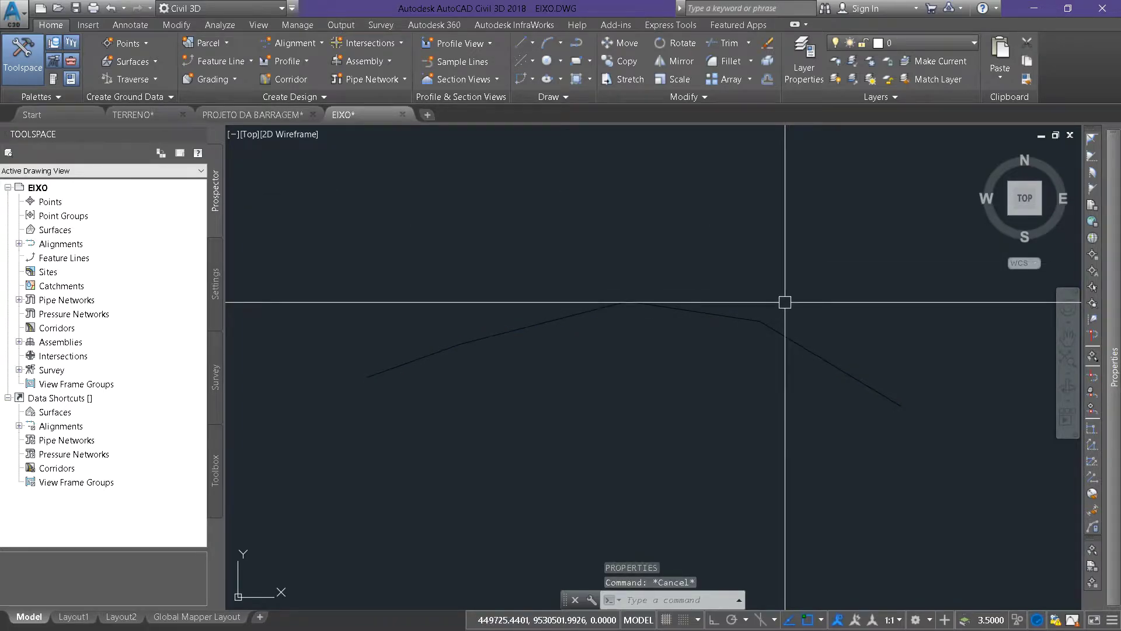
{"action": "left_click", "coordinate": [766, 323]}
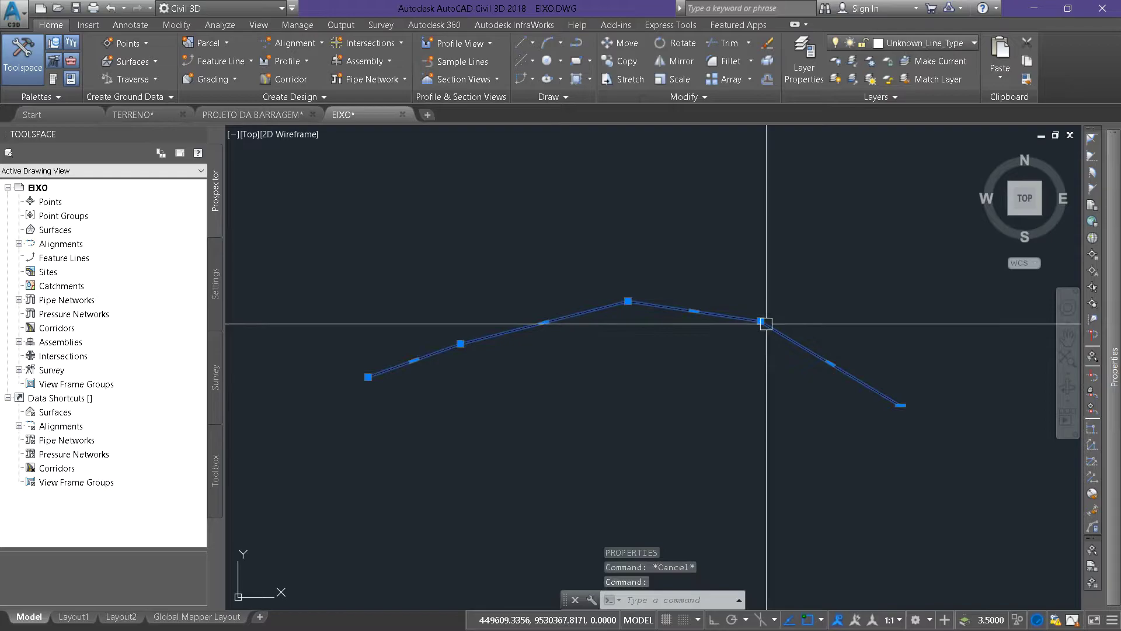
{"action": "key", "text": "Escape"}
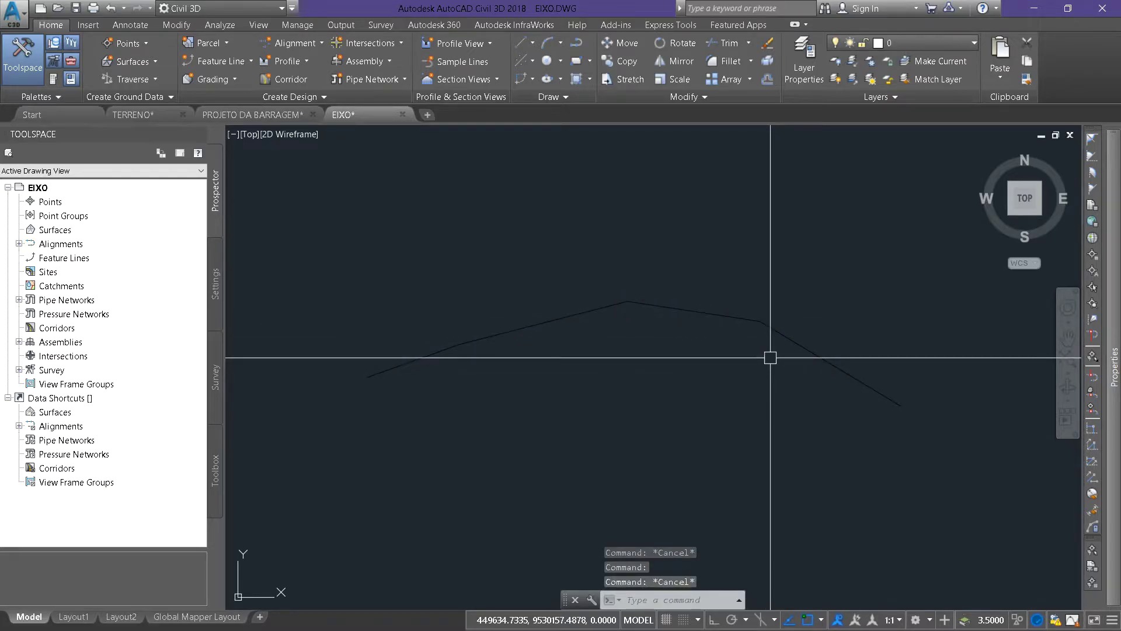
- Convert the axis from a 2D polyline to a regular polyline with PEDIT and check its type in the properties
{"action": "type", "text": "PEDIT"}
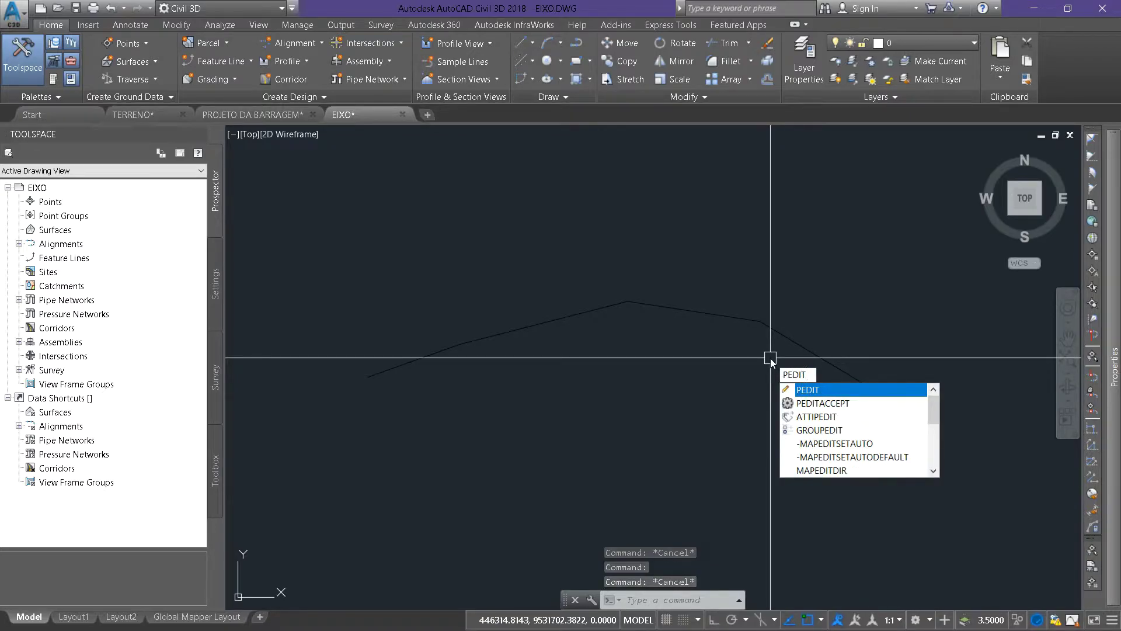
{"action": "key", "text": "Return"}
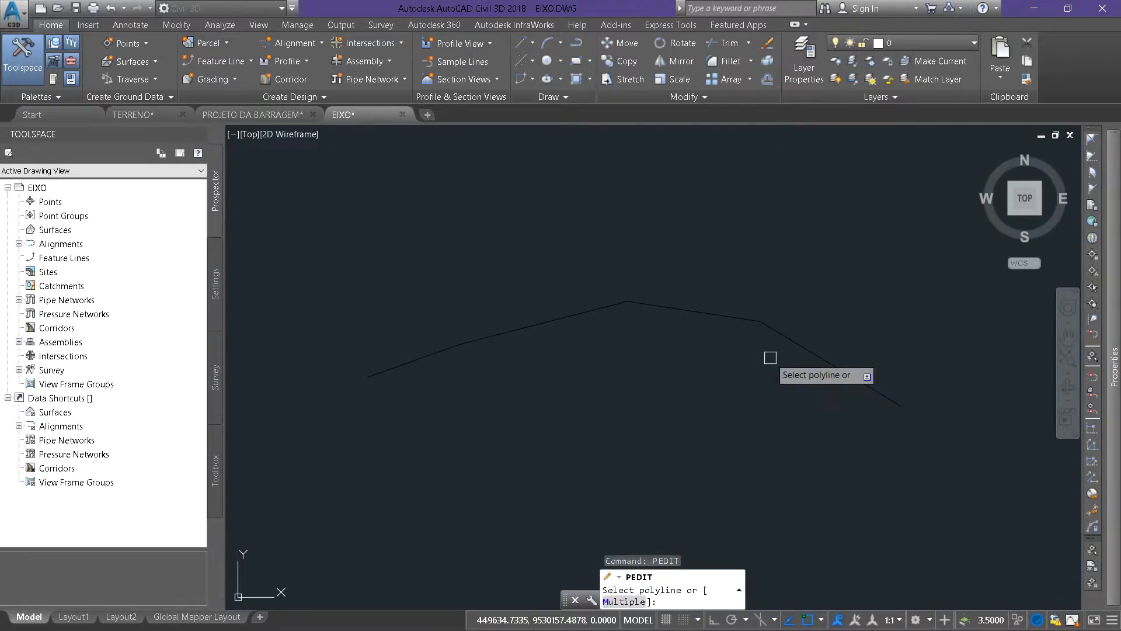
{"action": "left_click", "coordinate": [733, 318]}
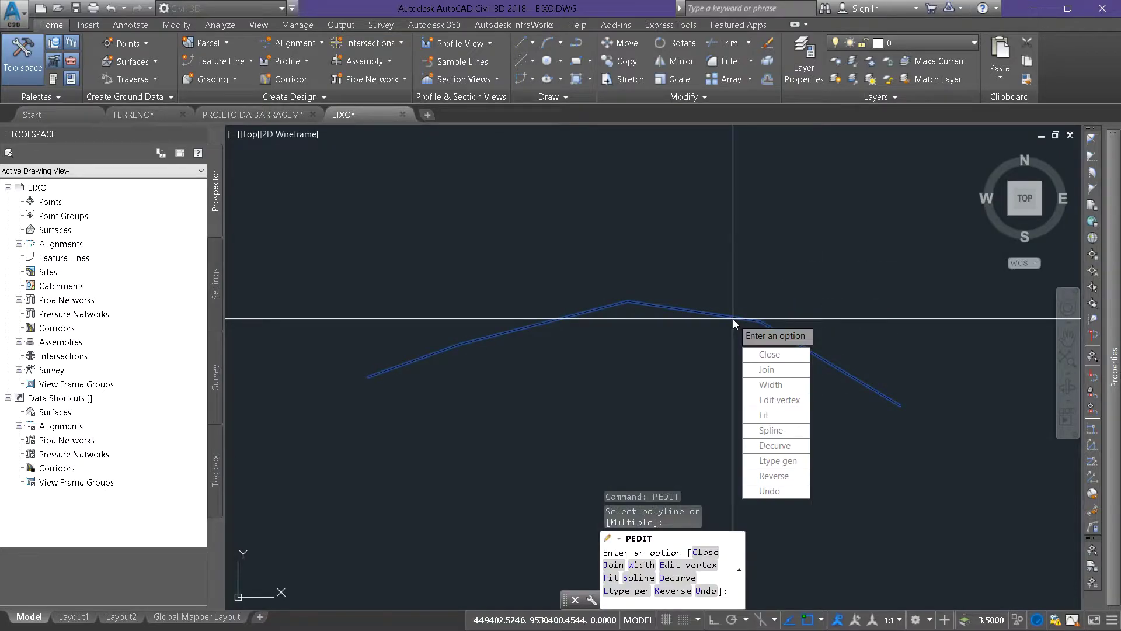
{"action": "key", "text": "Escape"}
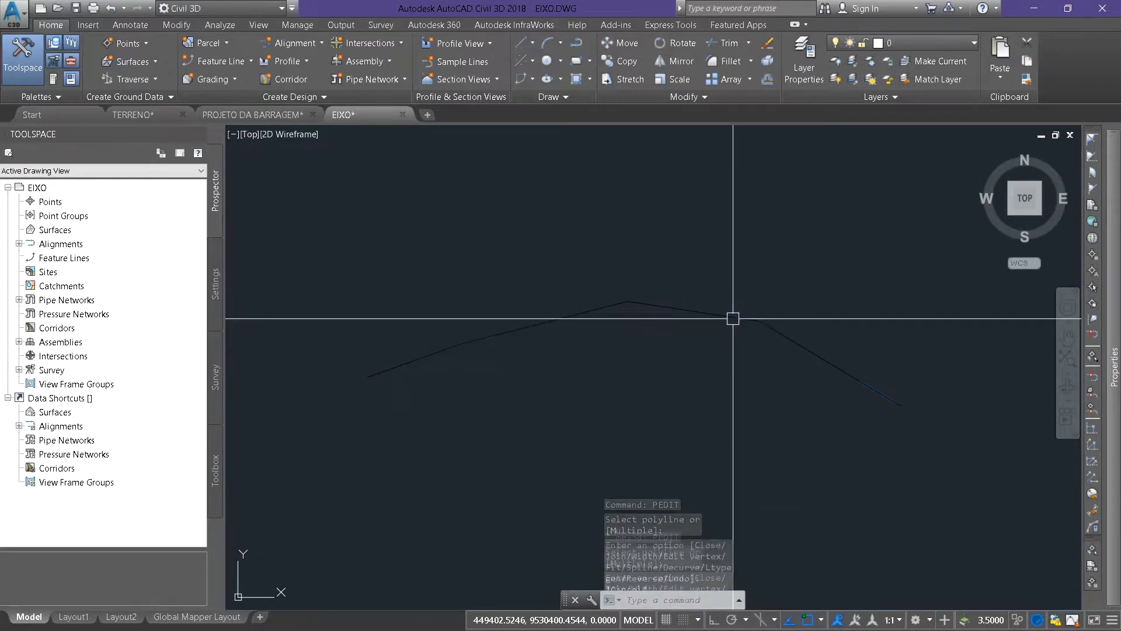
{"action": "left_click", "coordinate": [733, 318]}
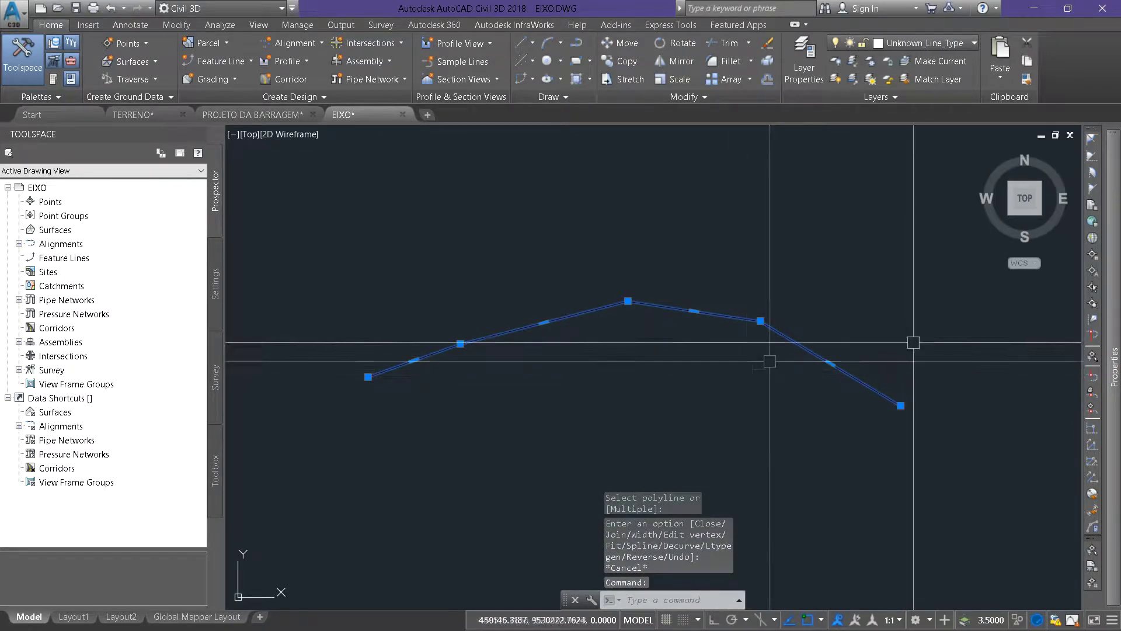
{"action": "mouse_move", "coordinate": [1119, 331]}
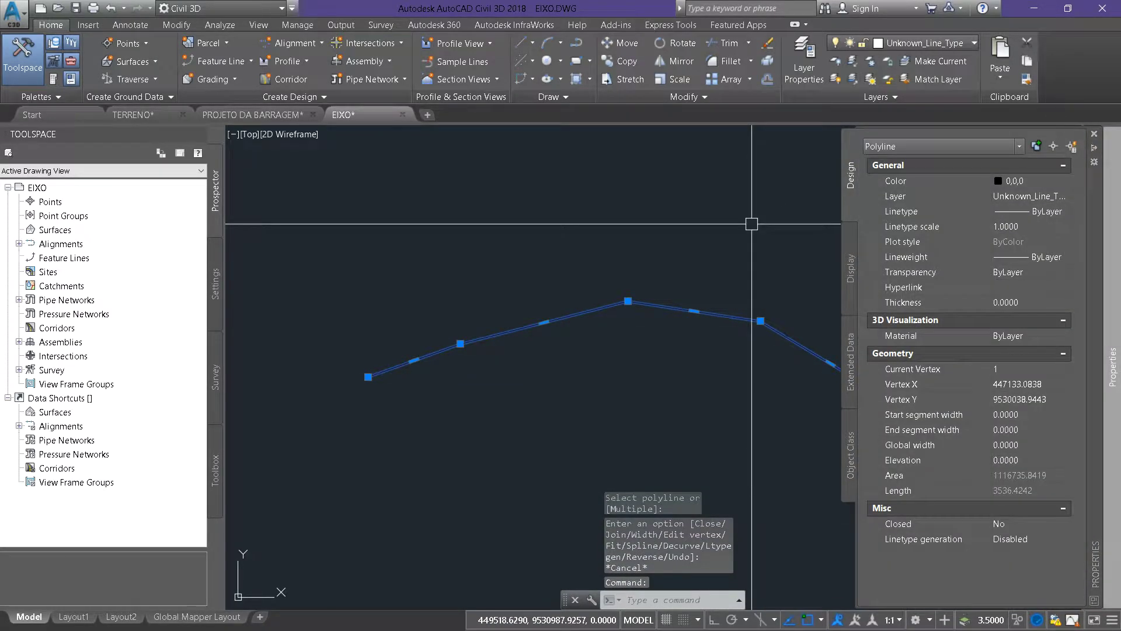
{"action": "key", "text": "Escape"}
{"action": "key", "text": "Escape"}
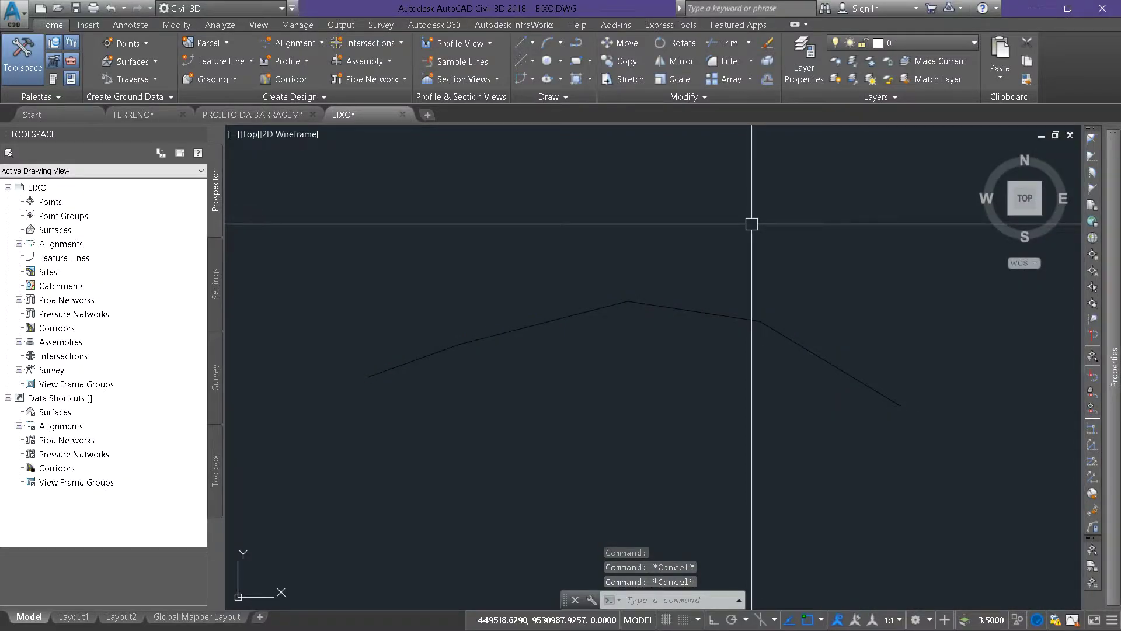
- Copy the axis polyline and paste it into the PROJETO DA BARRAGEM drawing at its original coordinates
{"action": "left_click", "coordinate": [732, 312]}
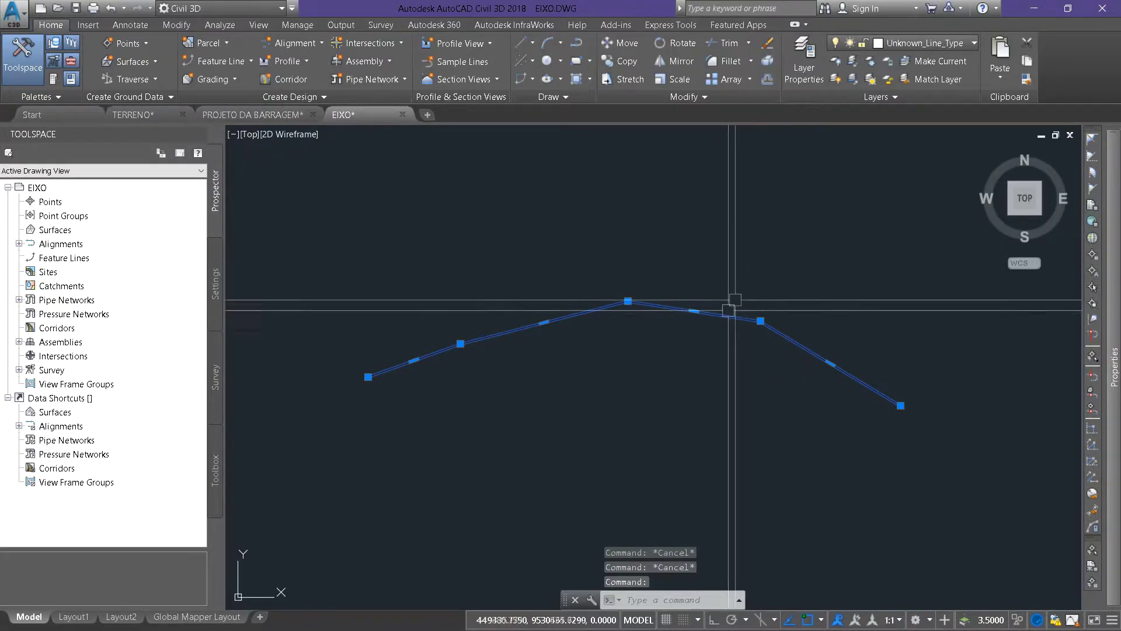
{"action": "right_click", "coordinate": [727, 318]}
{"action": "mouse_move", "coordinate": [777, 374]}
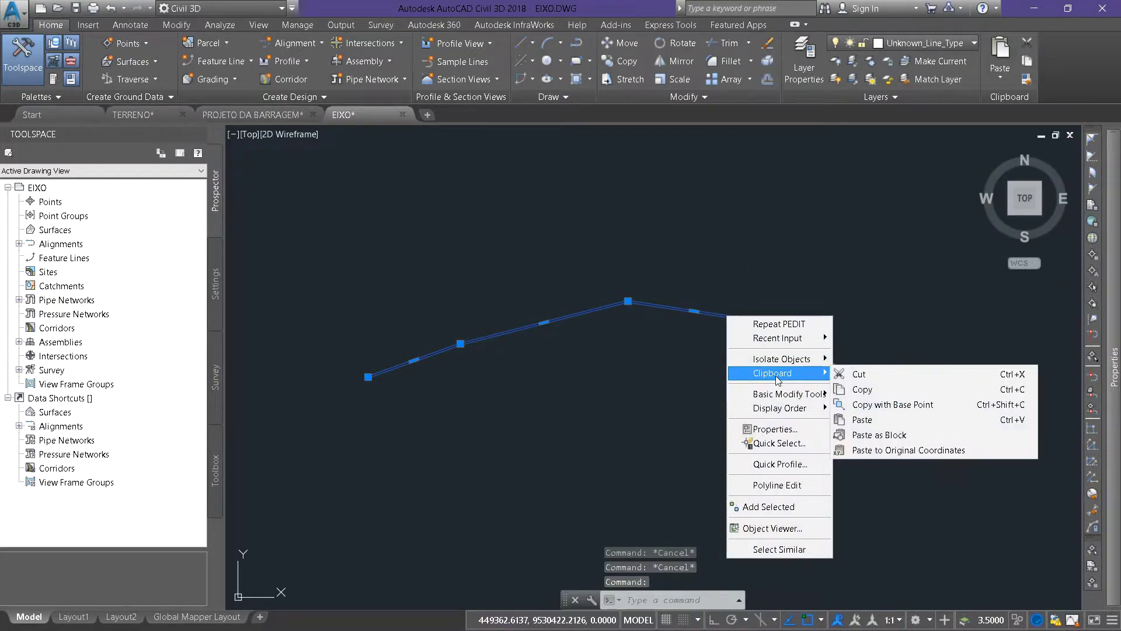
{"action": "left_click", "coordinate": [884, 394]}
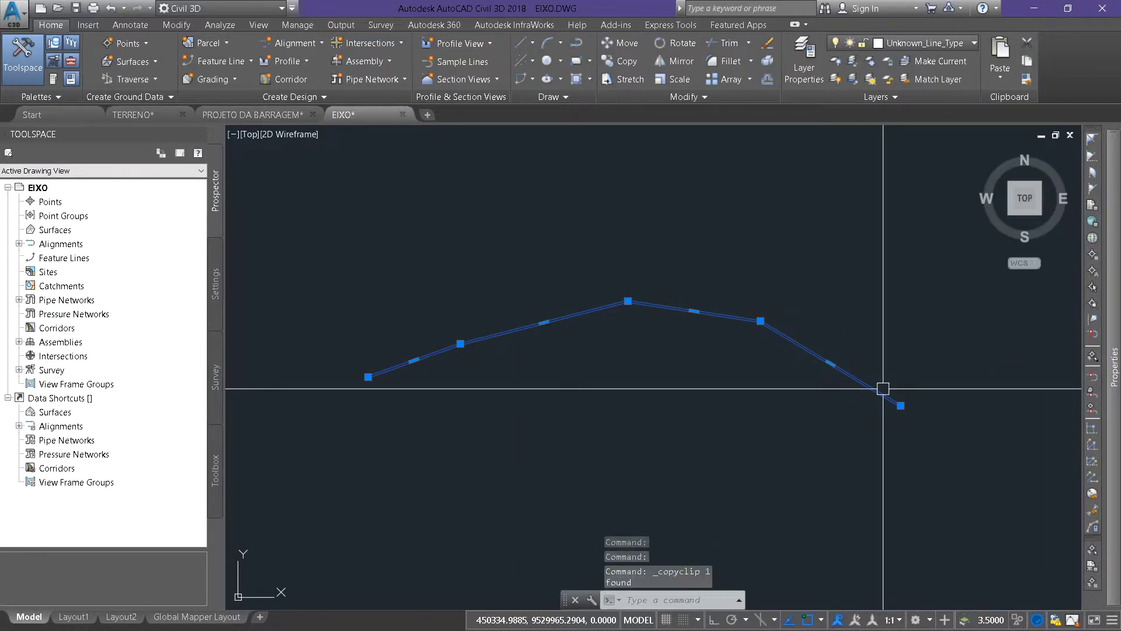
{"action": "left_click", "coordinate": [260, 114]}
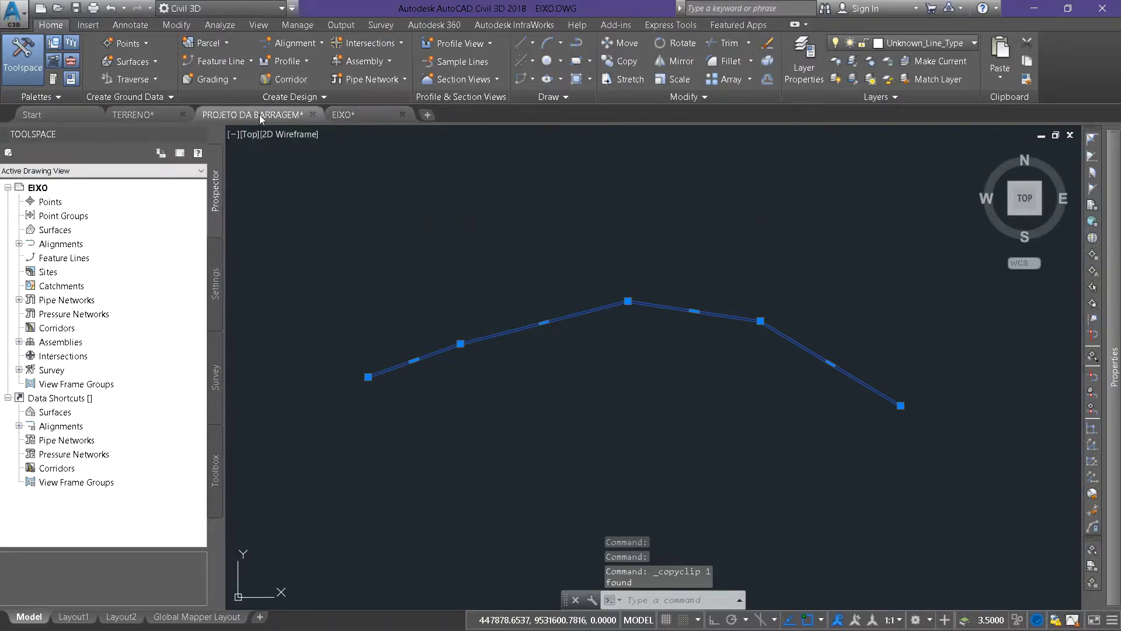
{"action": "right_click", "coordinate": [521, 174]}
{"action": "mouse_move", "coordinate": [583, 234]}
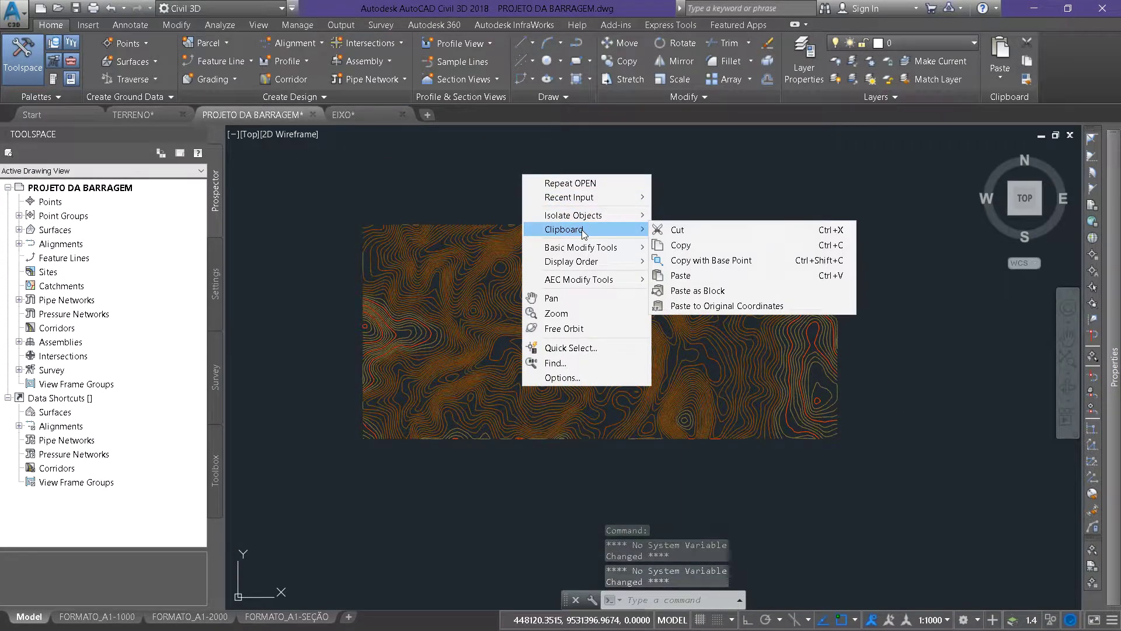
{"action": "left_click", "coordinate": [707, 309]}
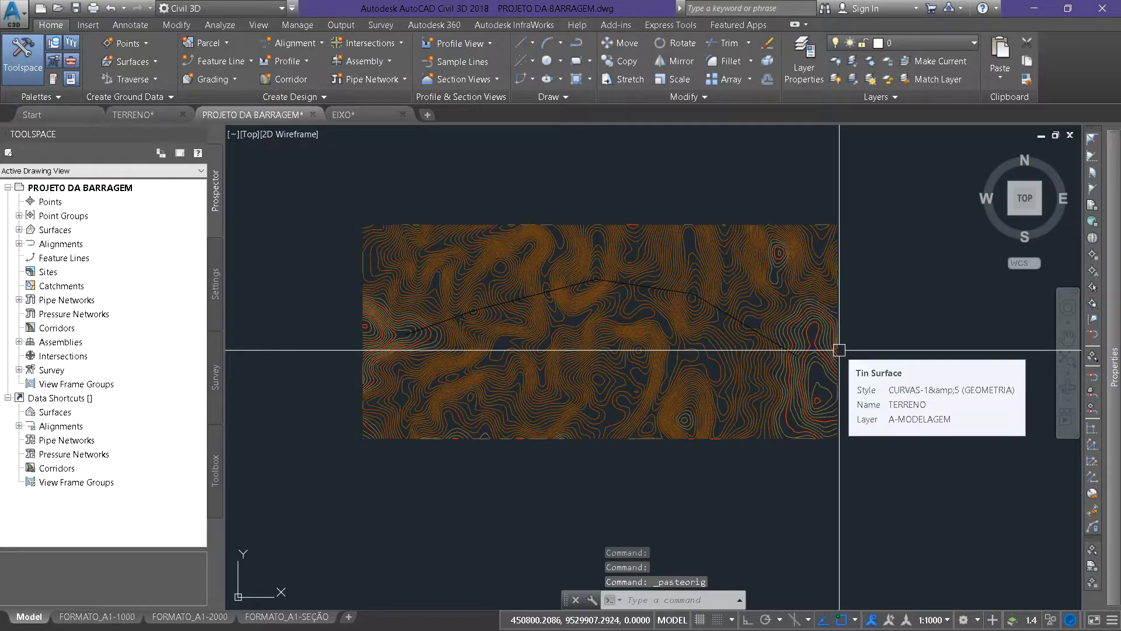
- Set the colour of the pasted axis polyline to yellow and clear the selection
{"action": "scroll", "coordinate": [662, 303], "scroll_direction": "up", "scroll_amount": 6}
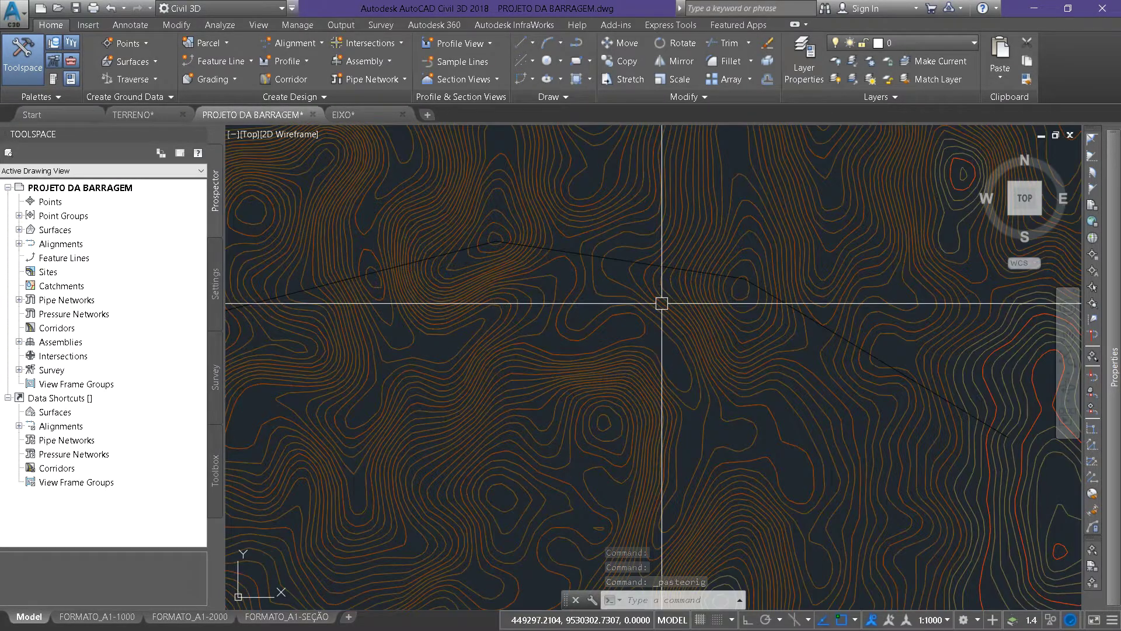
{"action": "scroll", "coordinate": [760, 219], "scroll_direction": "down", "scroll_amount": 2}
{"action": "scroll", "coordinate": [755, 262], "scroll_direction": "up", "scroll_amount": 4}
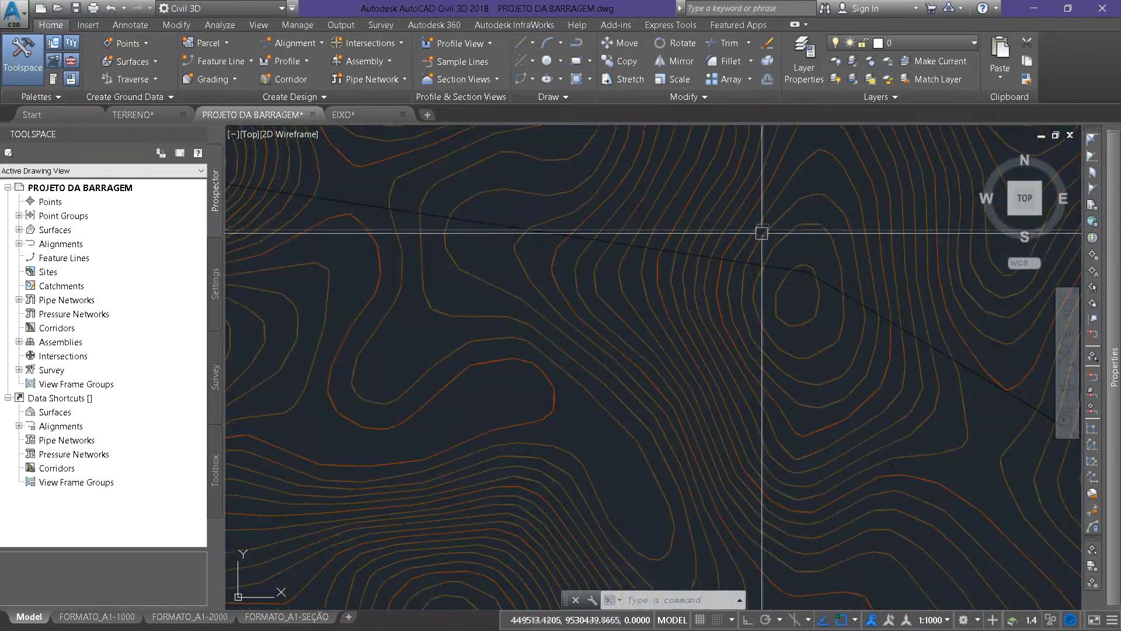
{"action": "left_click", "coordinate": [755, 262]}
{"action": "scroll", "coordinate": [743, 310], "scroll_direction": "down", "scroll_amount": 8}
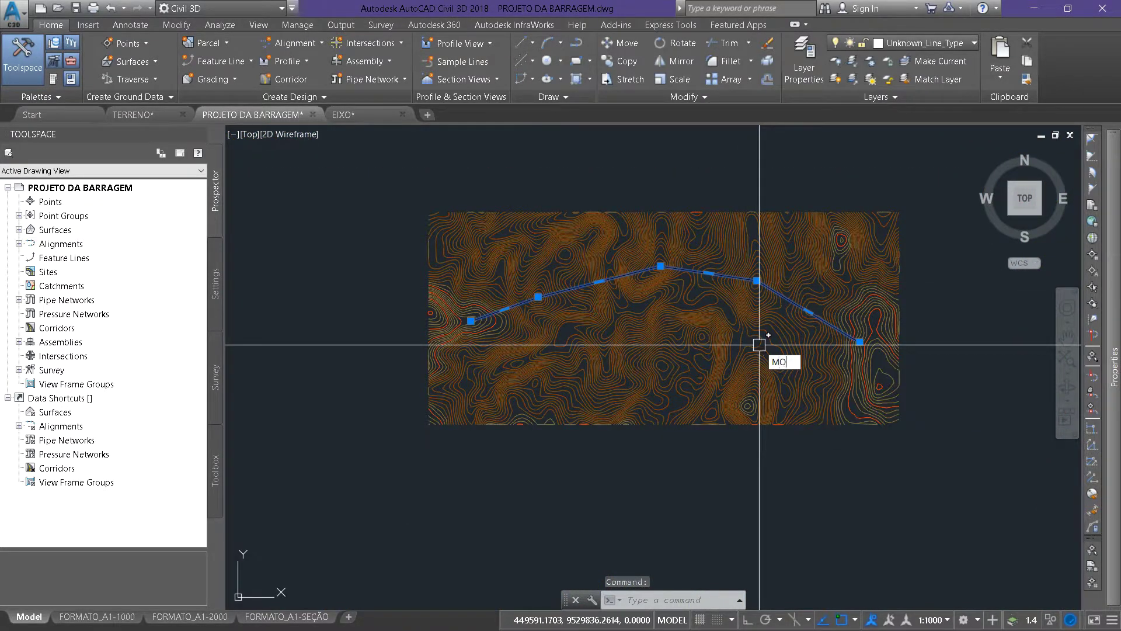
{"action": "key", "text": "Return"}
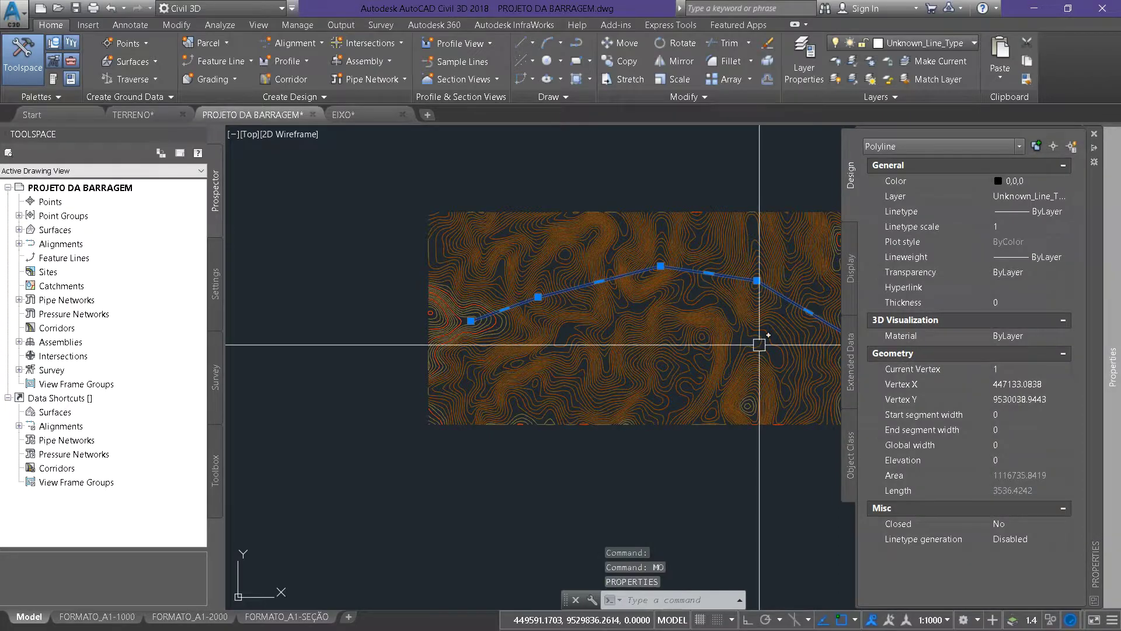
{"action": "left_click", "coordinate": [1030, 180]}
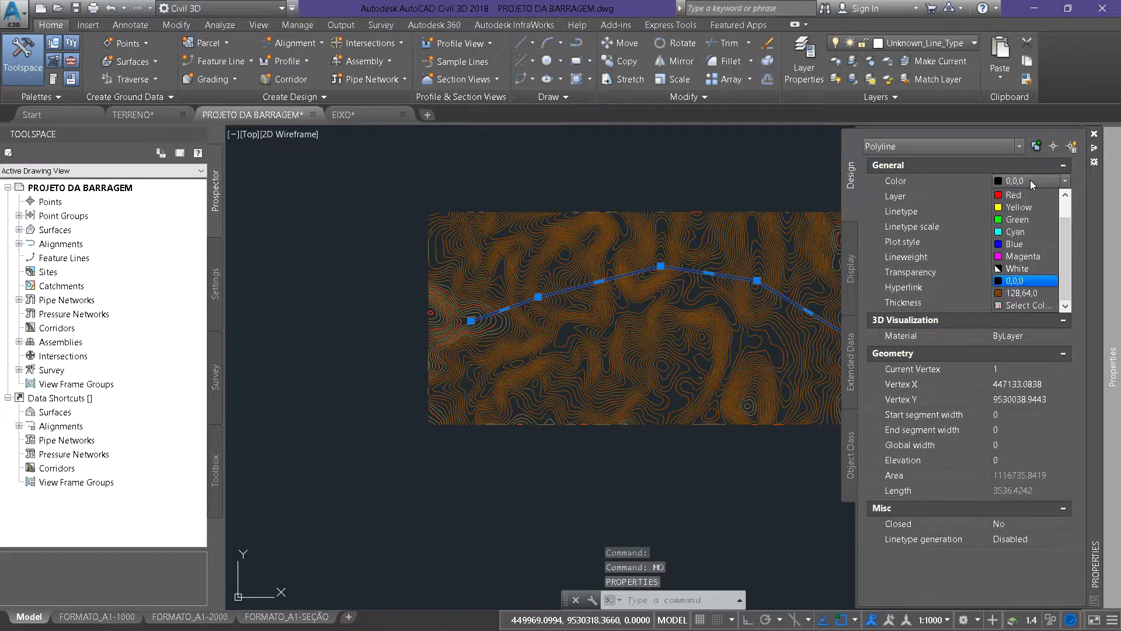
{"action": "left_click", "coordinate": [1017, 195]}
{"action": "key", "text": "ctrl+1"}
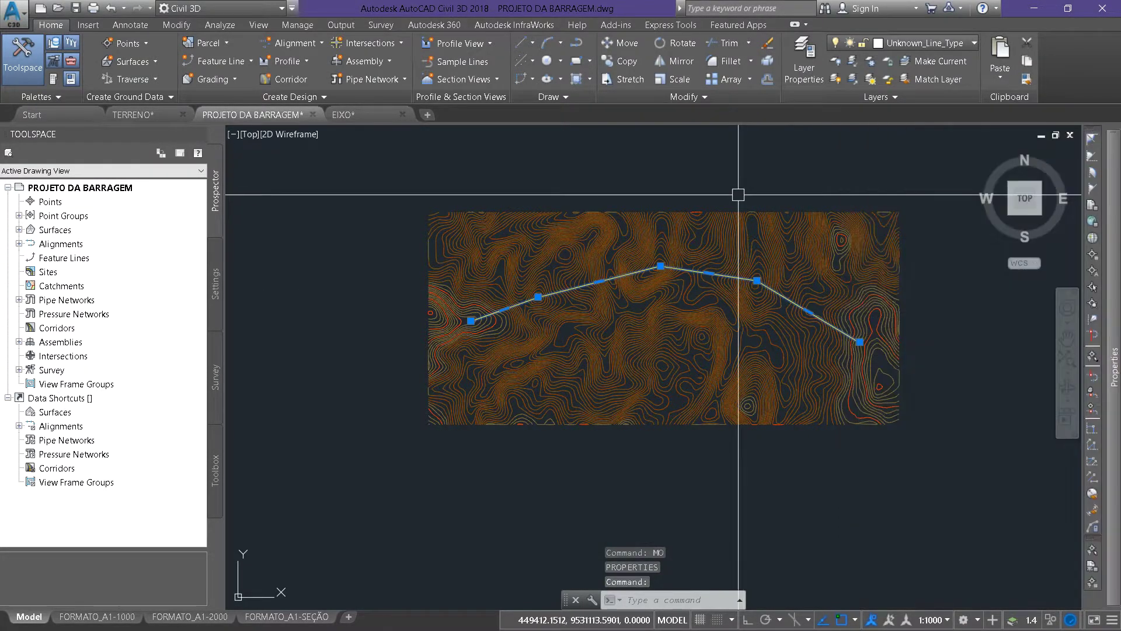
{"action": "mouse_move", "coordinate": [894, 250]}
{"action": "middle_mouse_down"}
{"action": "mouse_move", "coordinate": [850, 275]}
{"action": "mouse_move", "coordinate": [802, 282]}
{"action": "middle_mouse_up"}
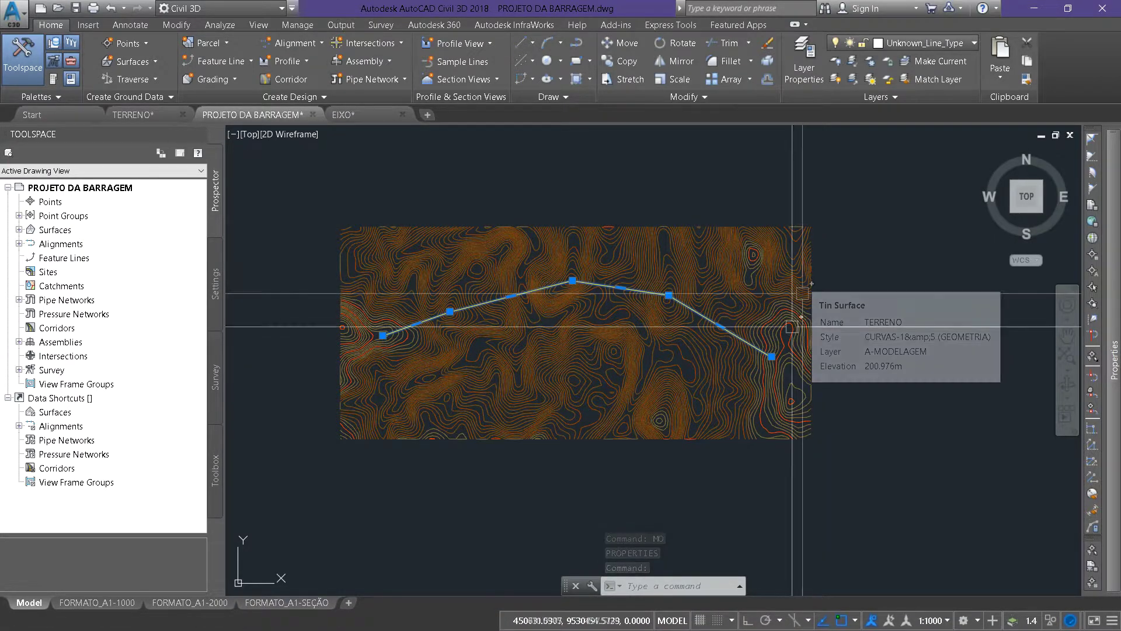
{"action": "key", "text": "Escape"}
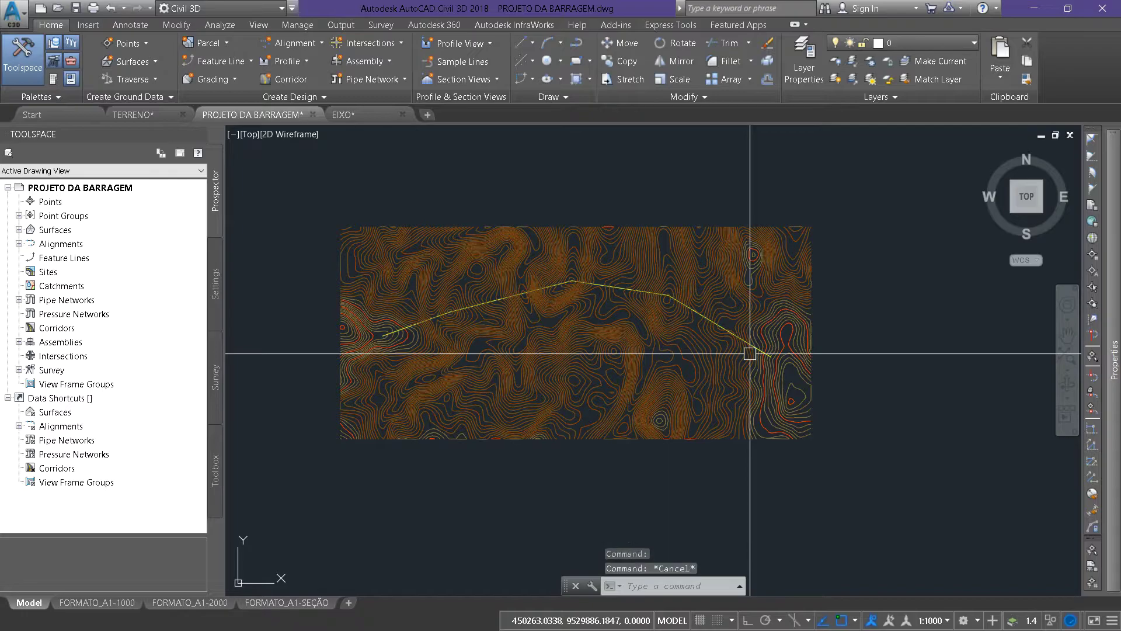
- Examine the eastern end of the dam axis against the TERRENO surface contours
{"action": "scroll", "coordinate": [735, 329], "scroll_direction": "up", "scroll_amount": 2}
{"action": "scroll", "coordinate": [736, 329], "scroll_direction": "up", "scroll_amount": 2}
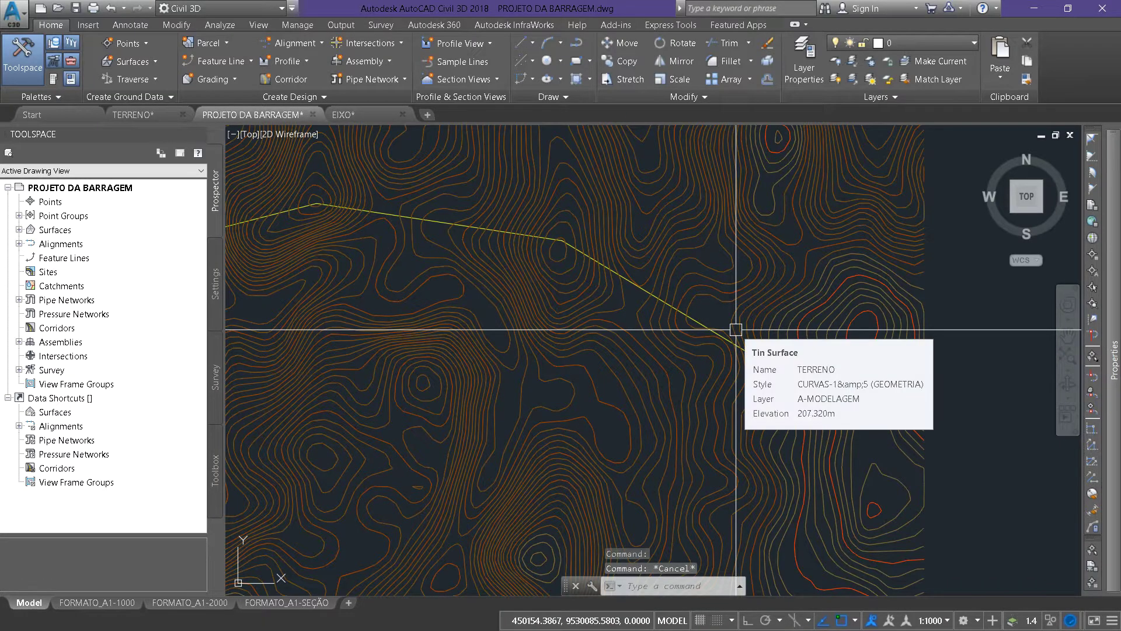
{"action": "left_click", "coordinate": [868, 361]}
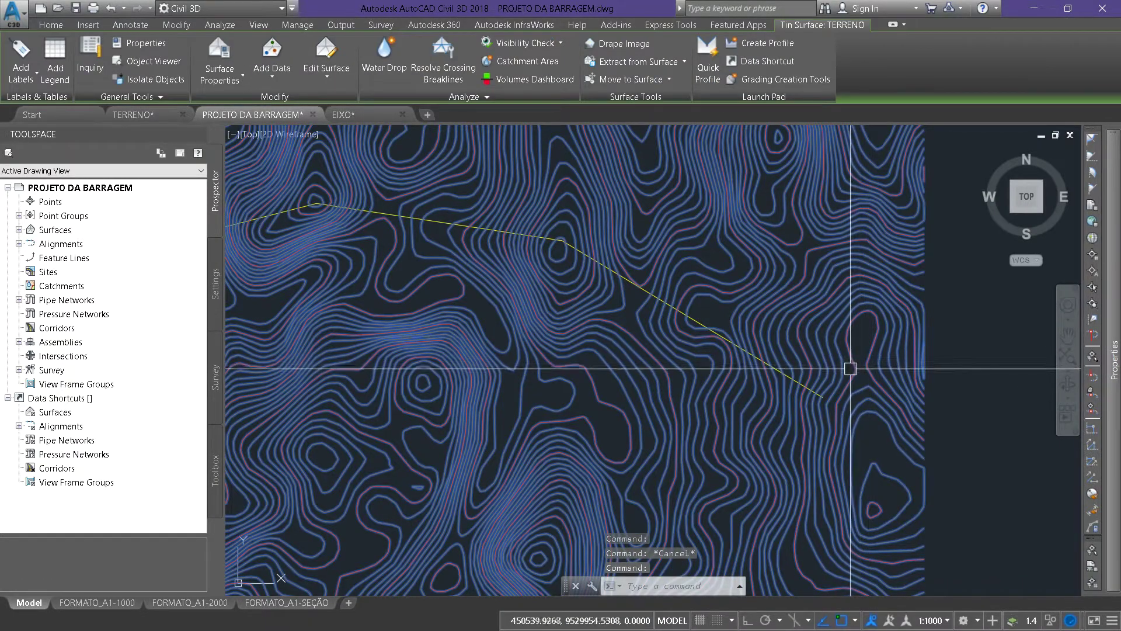
{"action": "key", "text": "Escape"}
{"action": "mouse_move", "coordinate": [813, 365]}
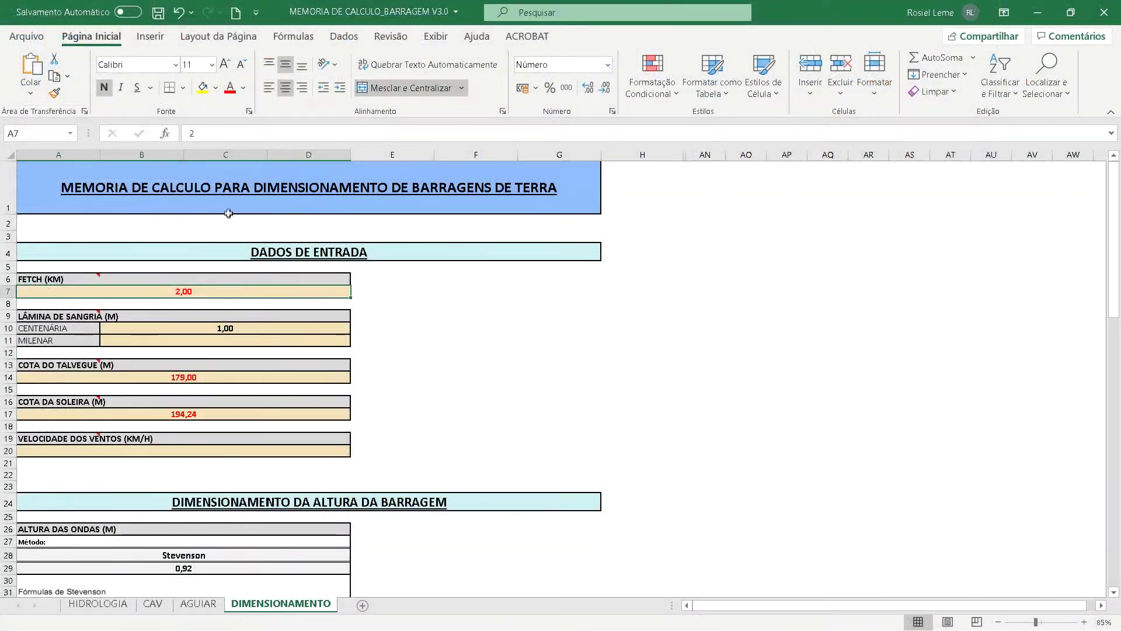
- Look through the AGUIAR, HIDROLOGIA and CAV sheets and review the spillway depth, thalweg and sill elevation inputs on DIMENSIONAMENTO
{"action": "left_click", "coordinate": [233, 198]}
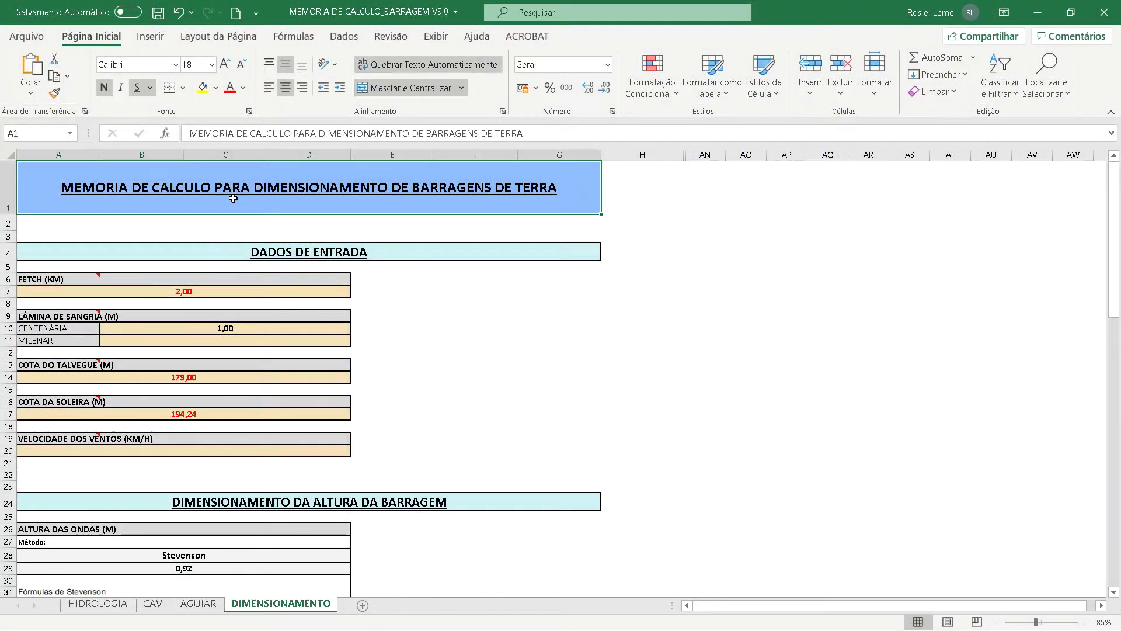
{"action": "left_click", "coordinate": [198, 603]}
{"action": "left_click", "coordinate": [93, 605]}
{"action": "left_click", "coordinate": [157, 606]}
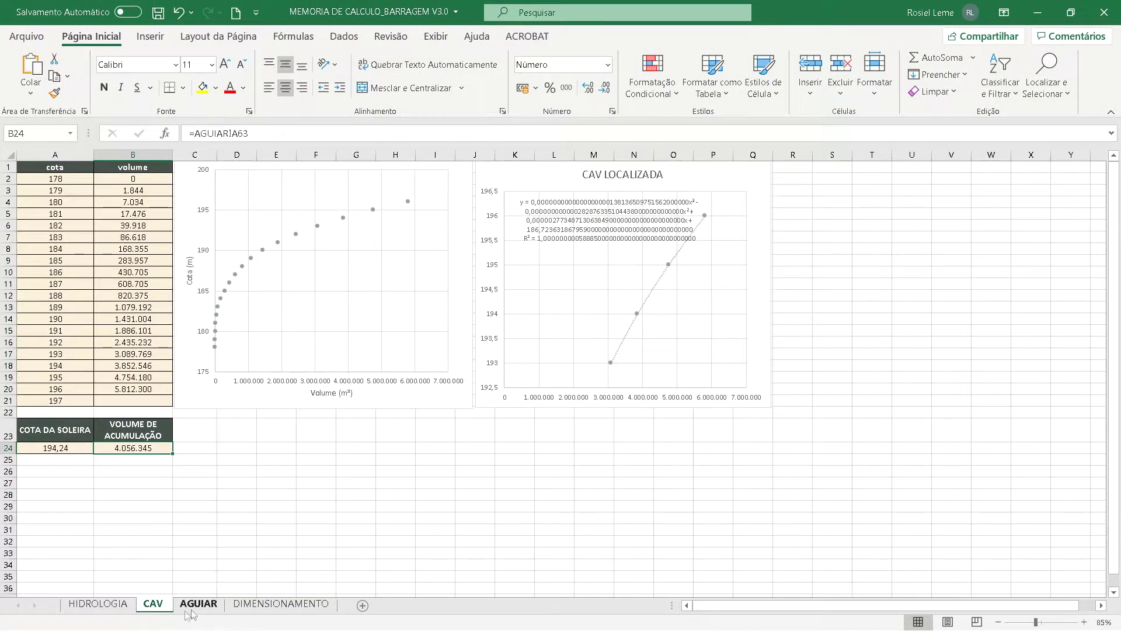
{"action": "left_click", "coordinate": [197, 605]}
{"action": "left_click", "coordinate": [266, 605]}
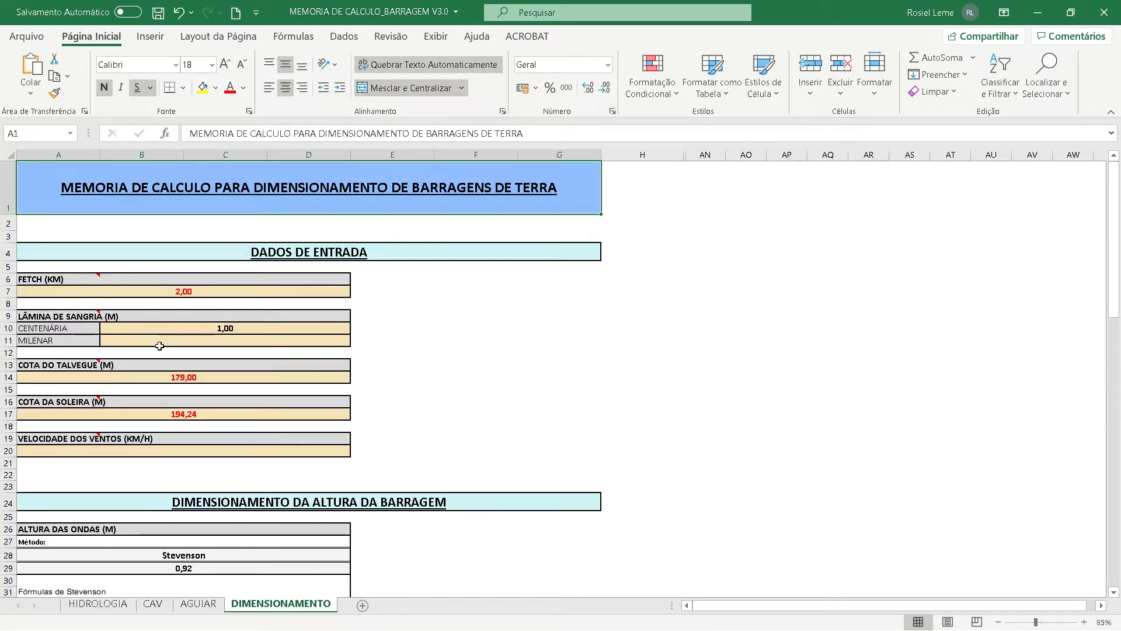
{"action": "left_click", "coordinate": [175, 332]}
{"action": "scroll", "coordinate": [152, 309], "scroll_direction": "down", "scroll_amount": 2}
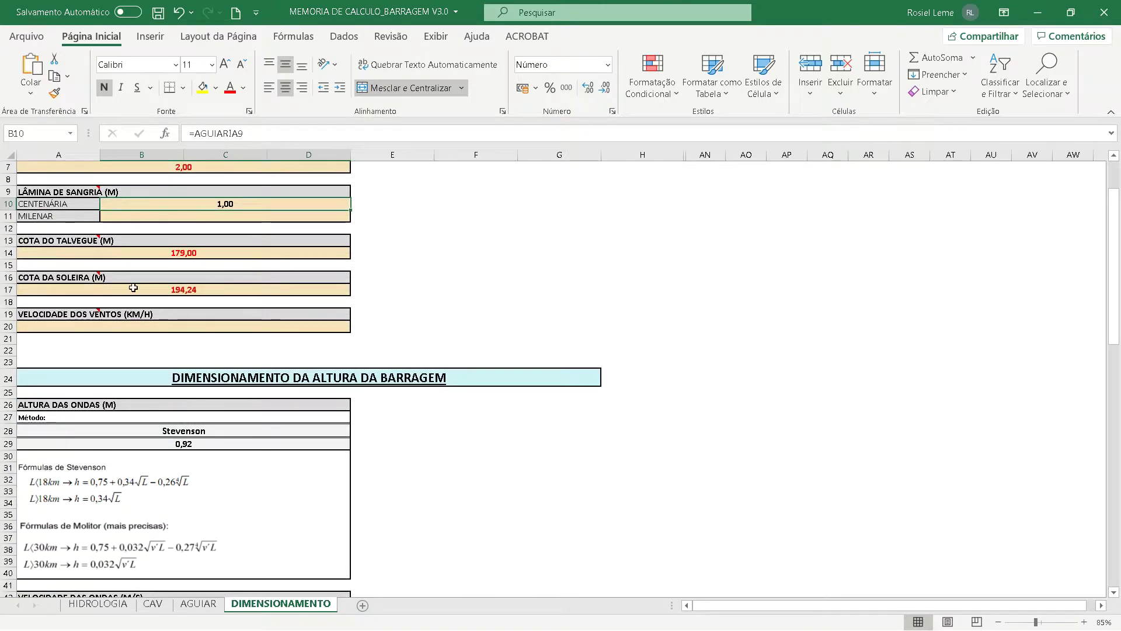
{"action": "left_click", "coordinate": [159, 255]}
{"action": "left_click", "coordinate": [160, 290]}
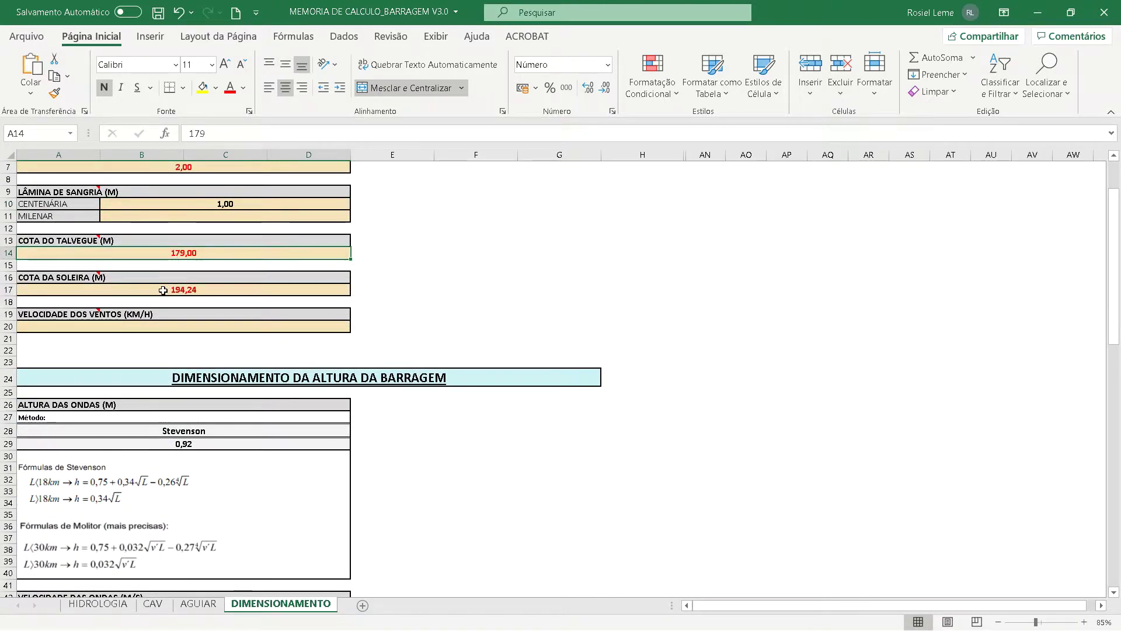
- Examine the wave, freeboard and minimum dam height calculations, and the crest elevation and width on the DIMENSIONAMENTO sheet
{"action": "scroll", "coordinate": [164, 295], "scroll_direction": "down", "scroll_amount": 3}
{"action": "left_click_drag", "start_coordinate": [154, 262], "coordinate": [187, 400]}
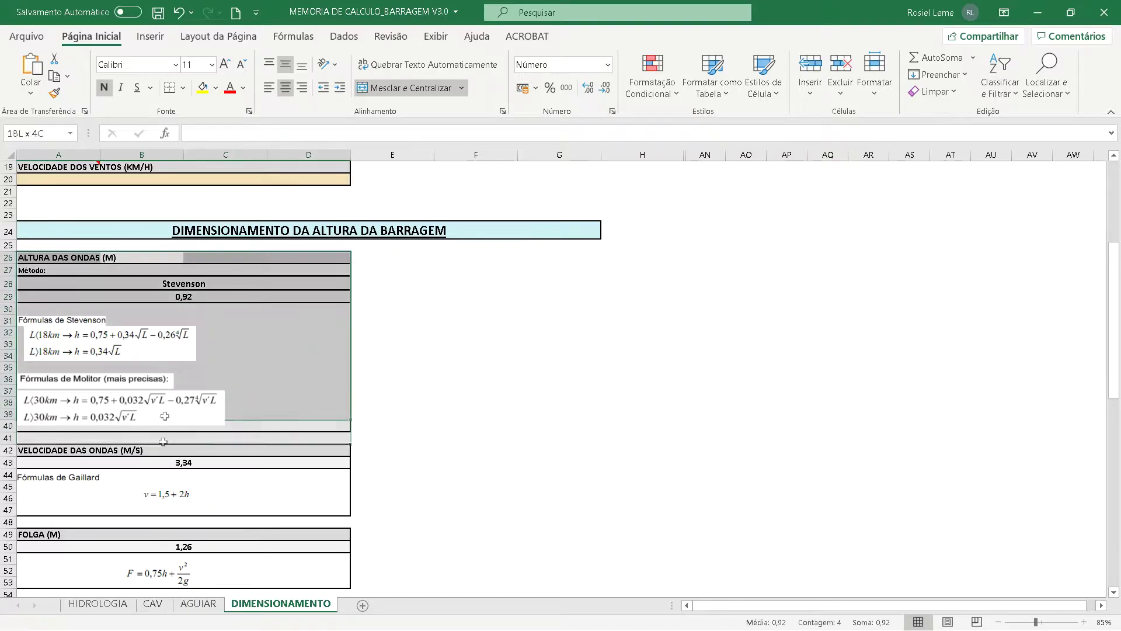
{"action": "scroll", "coordinate": [186, 400], "scroll_direction": "down", "scroll_amount": 4}
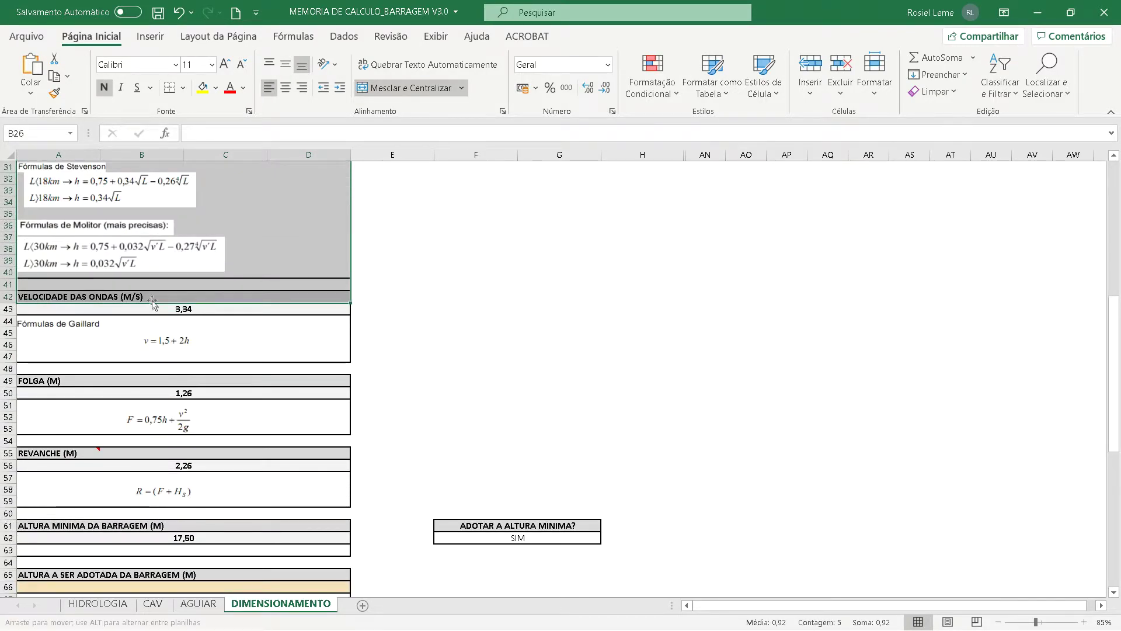
{"action": "left_click", "coordinate": [116, 381]}
{"action": "scroll", "coordinate": [117, 417], "scroll_direction": "down", "scroll_amount": 2}
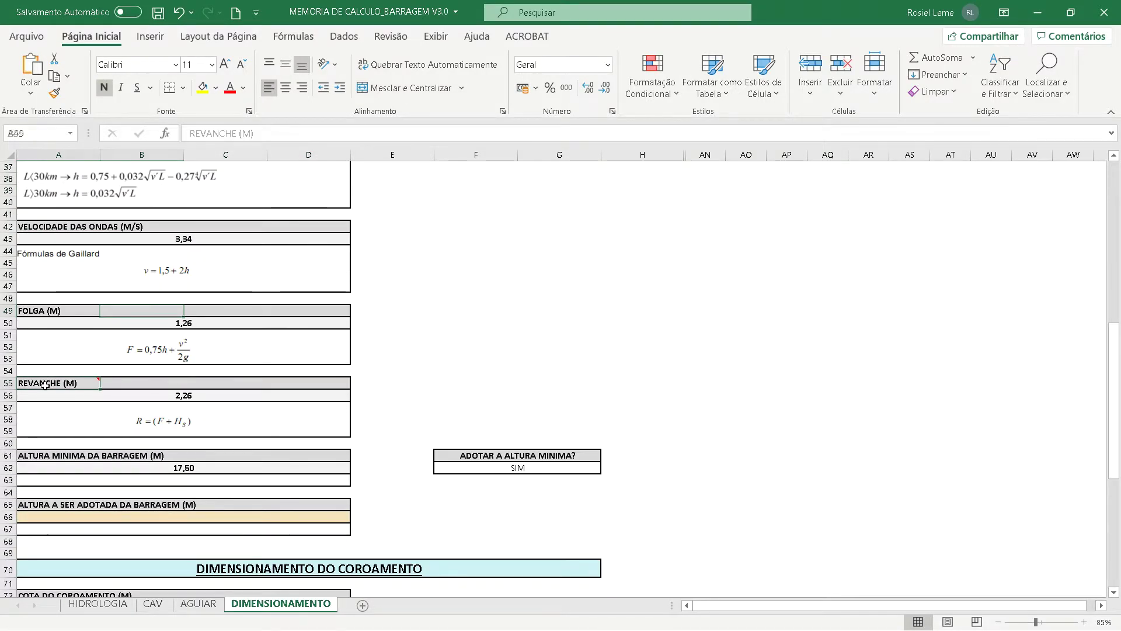
{"action": "left_click", "coordinate": [71, 383]}
{"action": "scroll", "coordinate": [71, 418], "scroll_direction": "down", "scroll_amount": 2}
{"action": "left_click", "coordinate": [67, 386]}
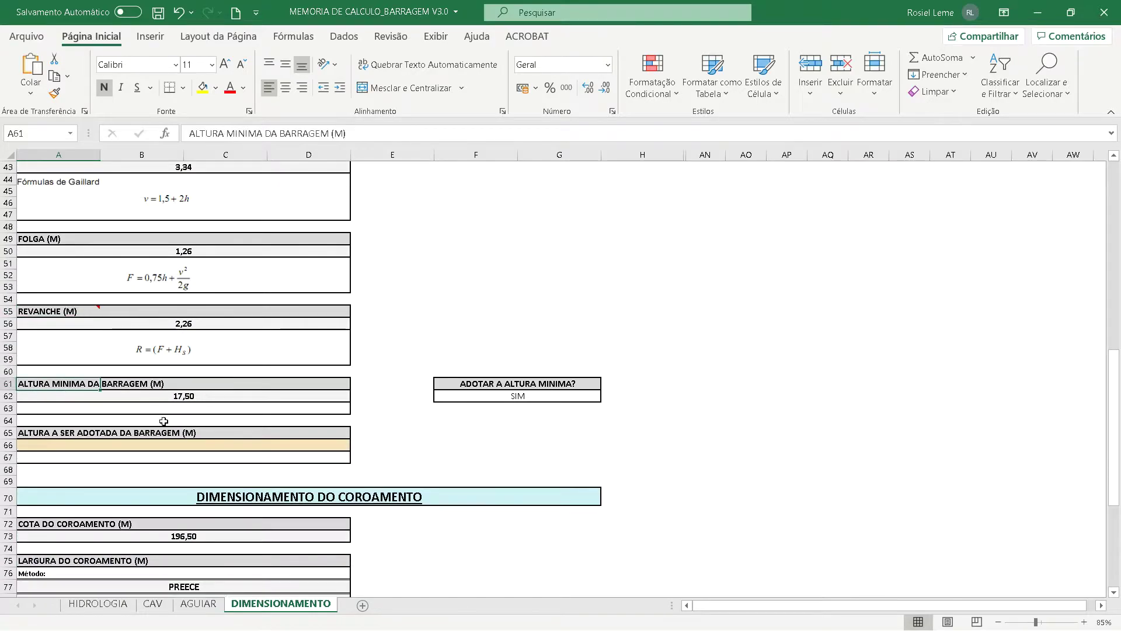
{"action": "left_click", "coordinate": [220, 395]}
{"action": "scroll", "coordinate": [207, 446], "scroll_direction": "down", "scroll_amount": 6}
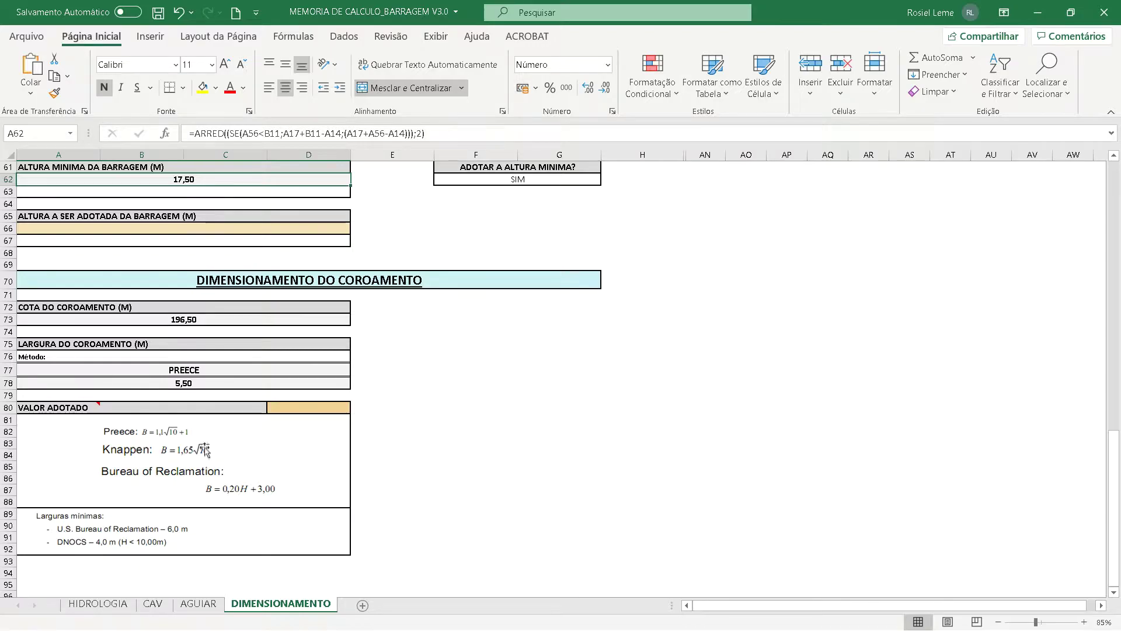
{"action": "left_click", "coordinate": [87, 323]}
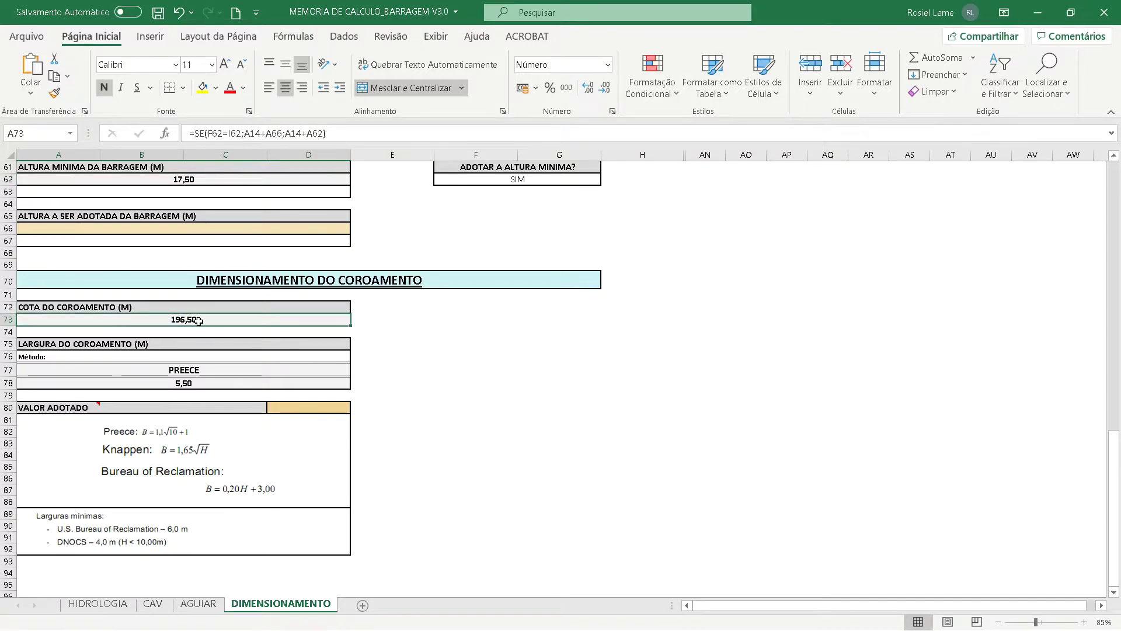
{"action": "left_click", "coordinate": [108, 384]}
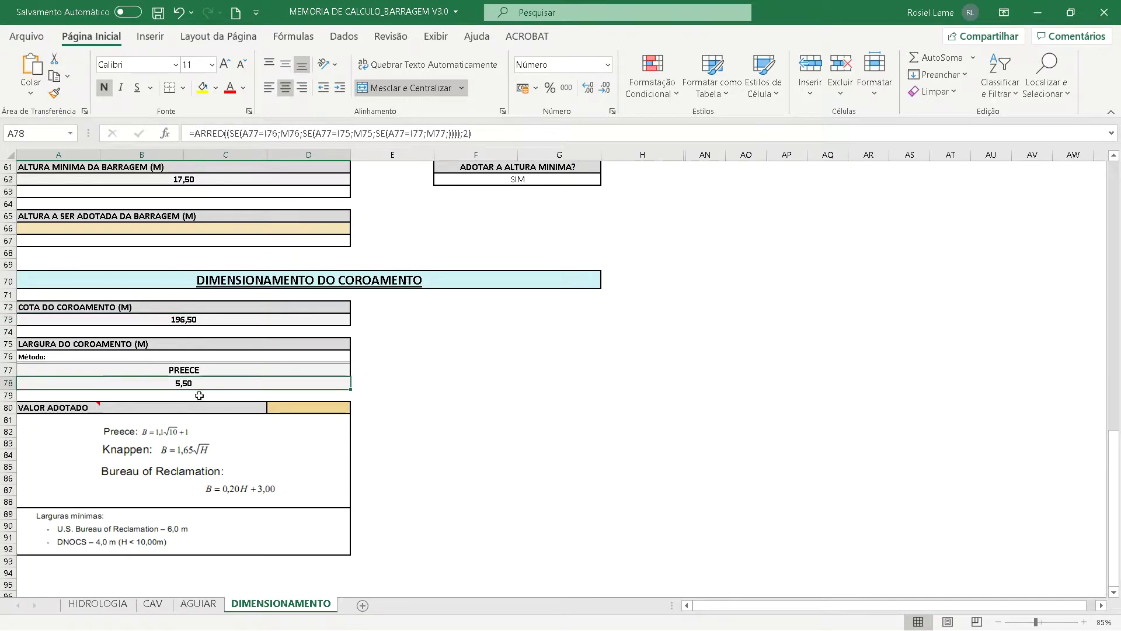
- Try the BUREAU OF RECLAMATION and KNAPPEN methods for the crest width and return the method to PREECE
{"action": "left_click", "coordinate": [201, 369]}
{"action": "left_click", "coordinate": [357, 369]}
{"action": "left_click", "coordinate": [340, 388]}
{"action": "left_click", "coordinate": [359, 371]}
{"action": "left_click", "coordinate": [321, 387]}
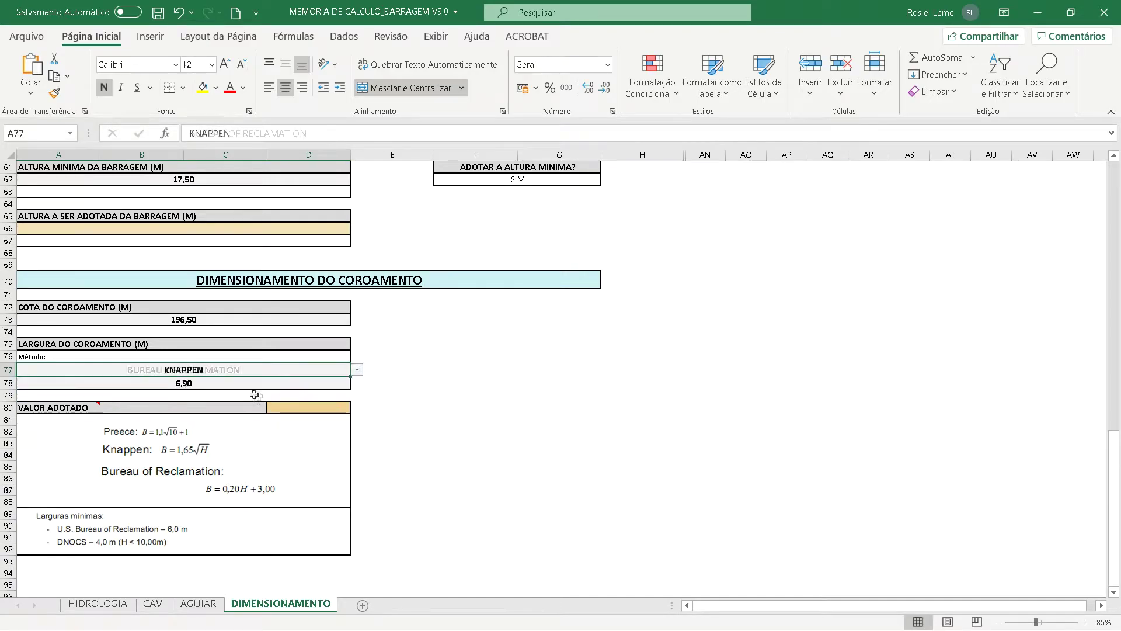
{"action": "left_click", "coordinate": [357, 370]}
{"action": "left_click", "coordinate": [232, 389]}
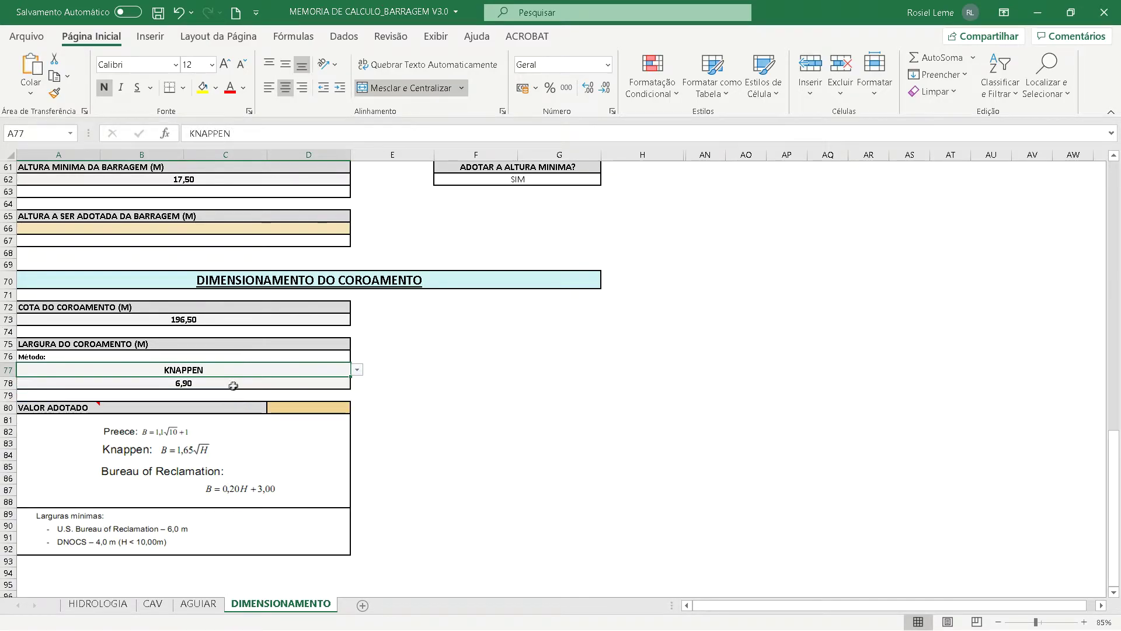
{"action": "left_click", "coordinate": [357, 370]}
{"action": "left_click", "coordinate": [236, 381]}
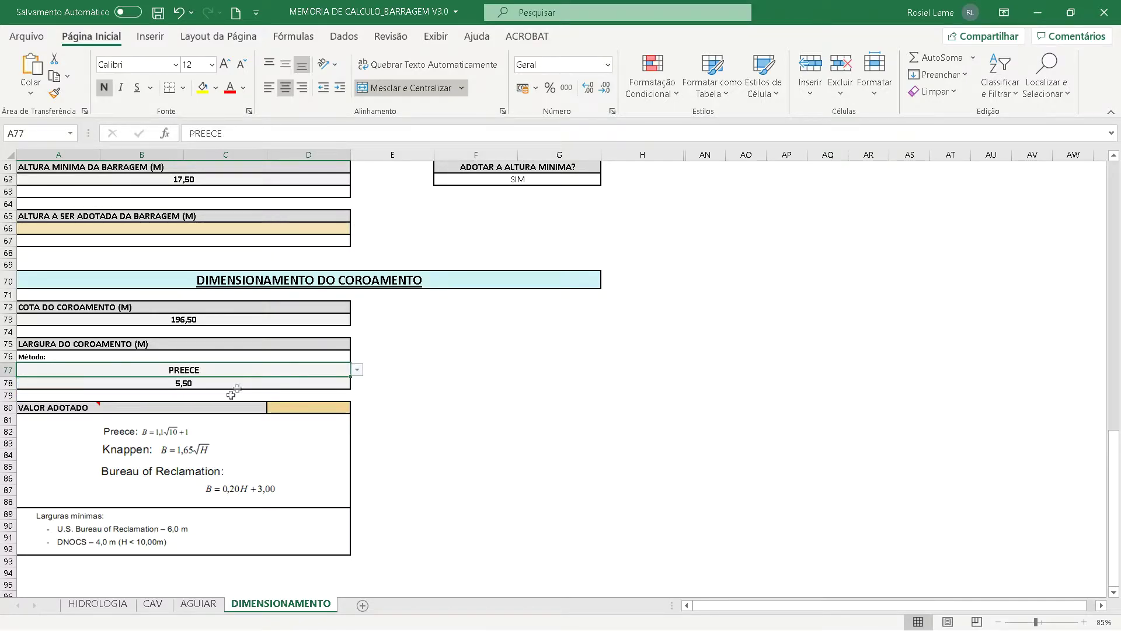
{"action": "left_click", "coordinate": [234, 383]}
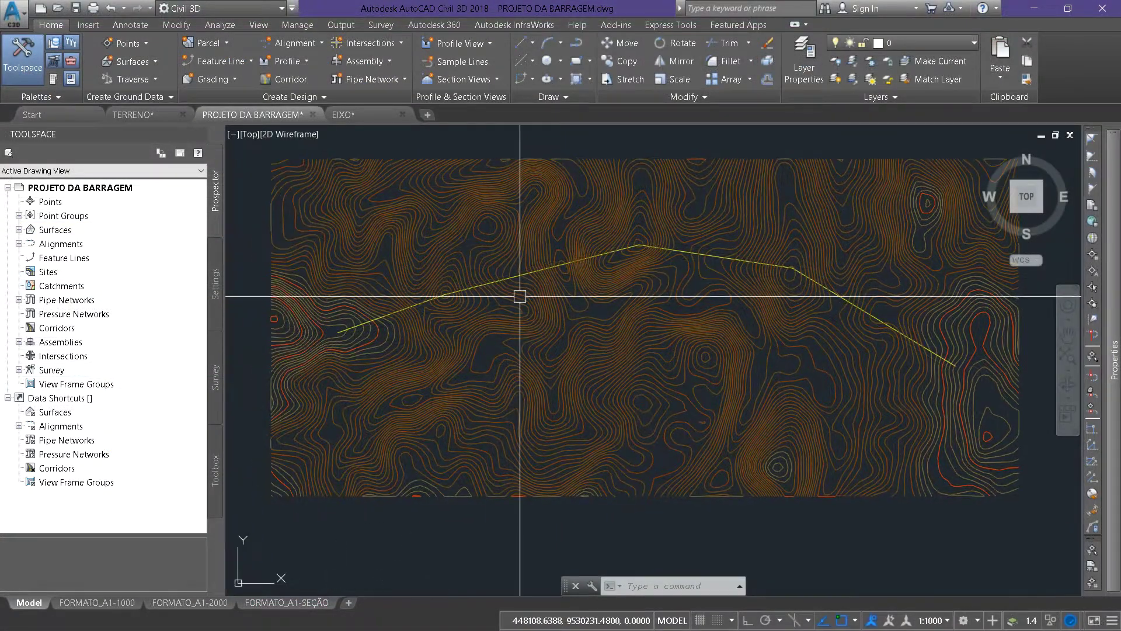
- Switch to AutoCAD Civil 3D and set the dam axis polyline's elevation to 196.5 in its properties
{"action": "scroll", "coordinate": [519, 296], "scroll_direction": "up", "scroll_amount": 5}
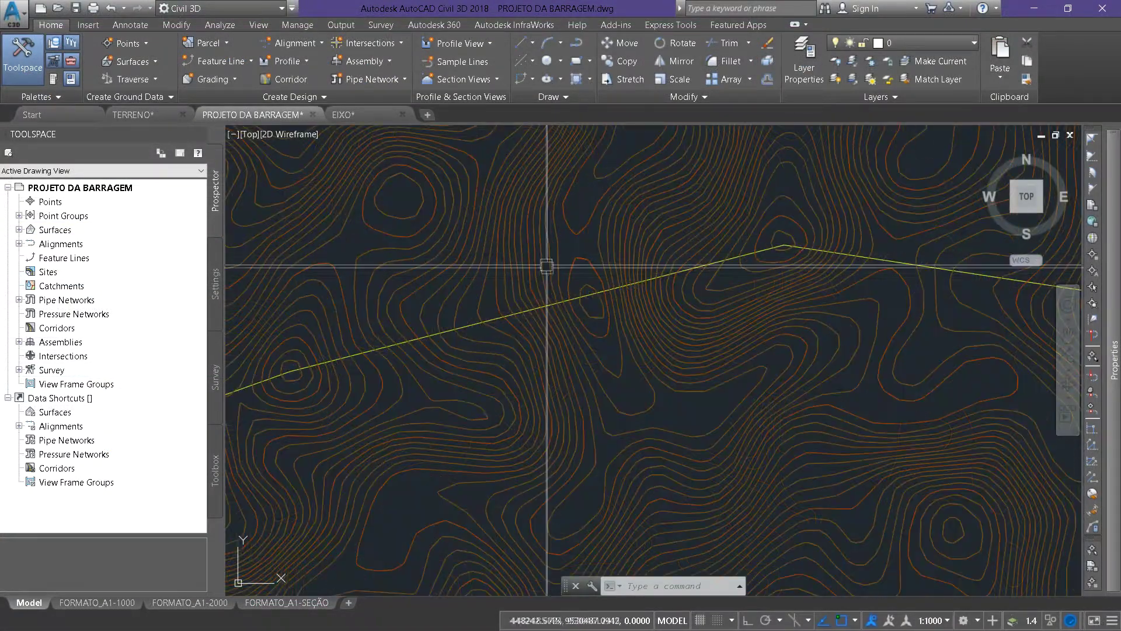
{"action": "left_click", "coordinate": [567, 312]}
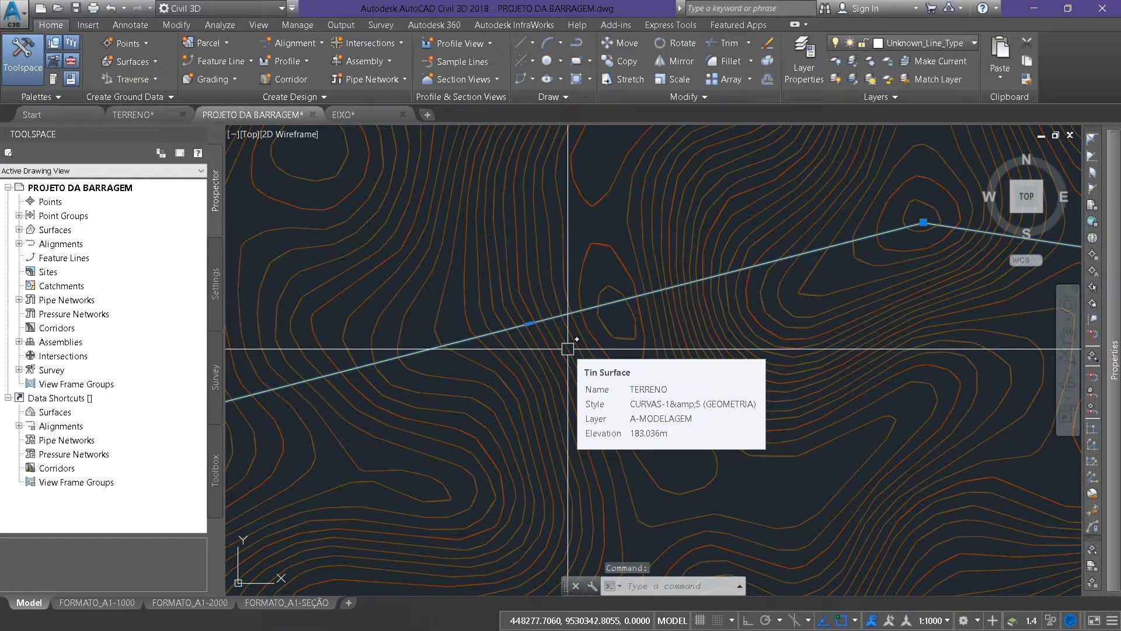
{"action": "type", "text": "MO"}
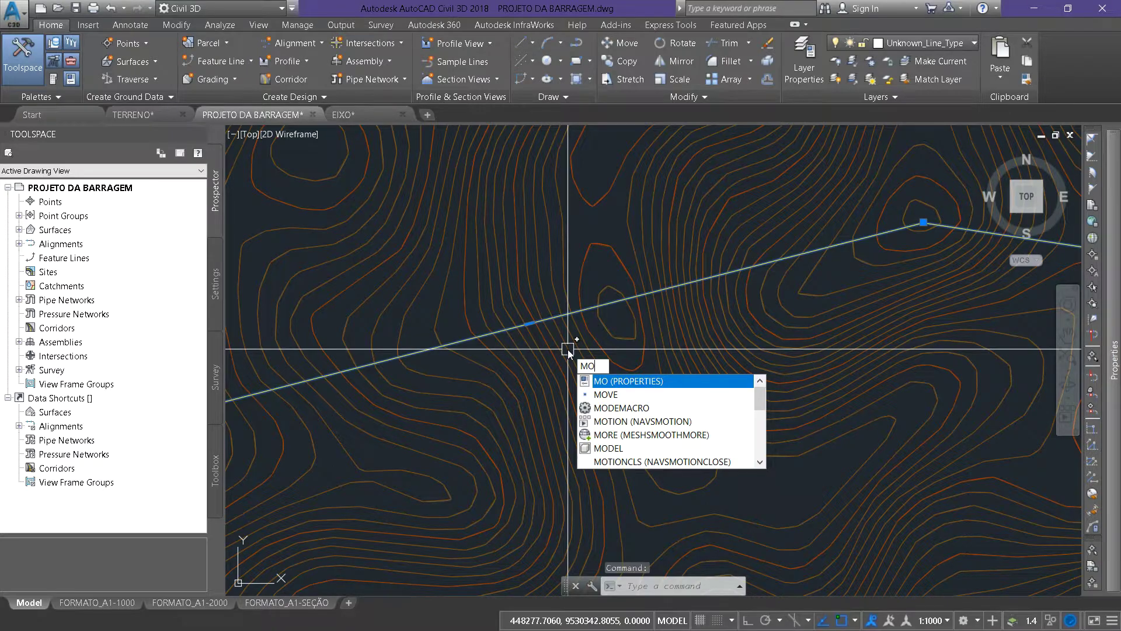
{"action": "key", "text": "Return"}
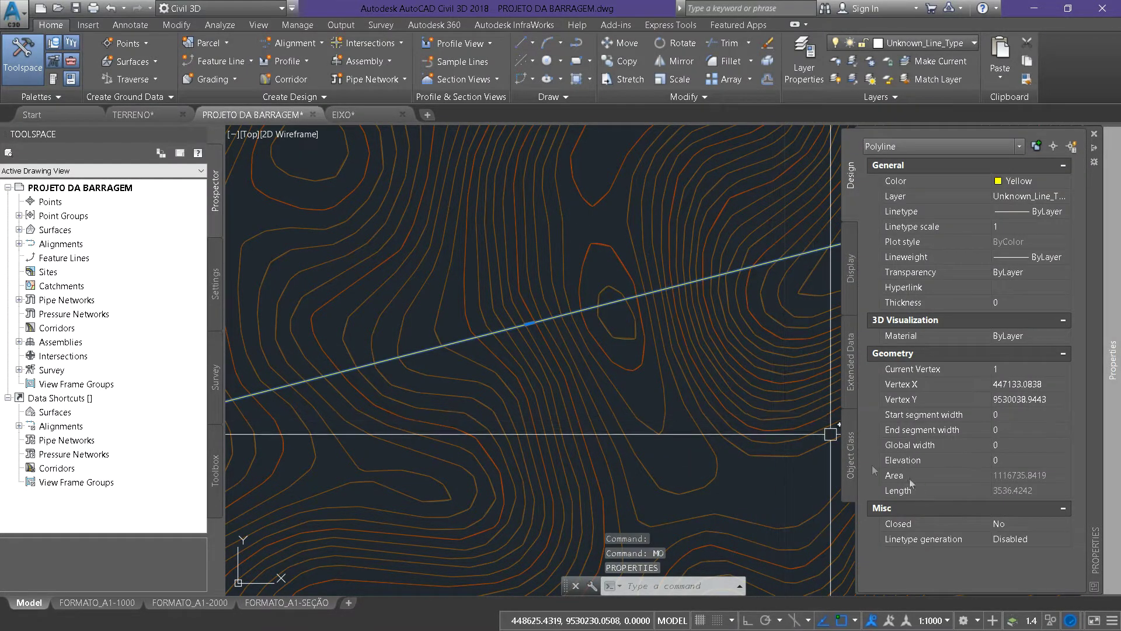
{"action": "left_click", "coordinate": [1006, 459]}
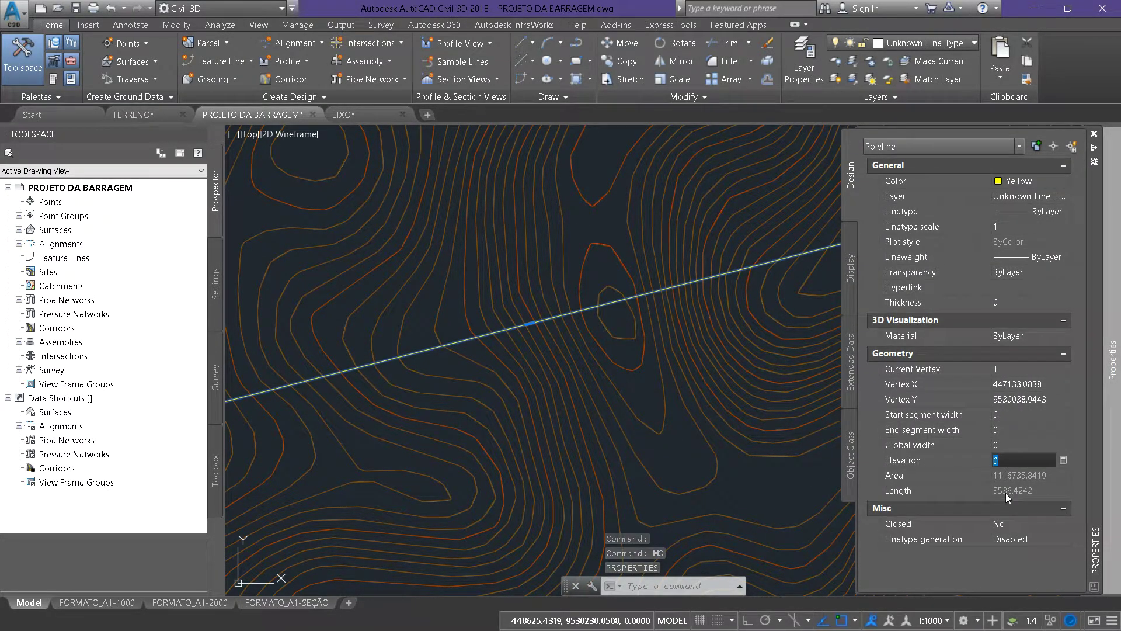
{"action": "type", "text": "196"}
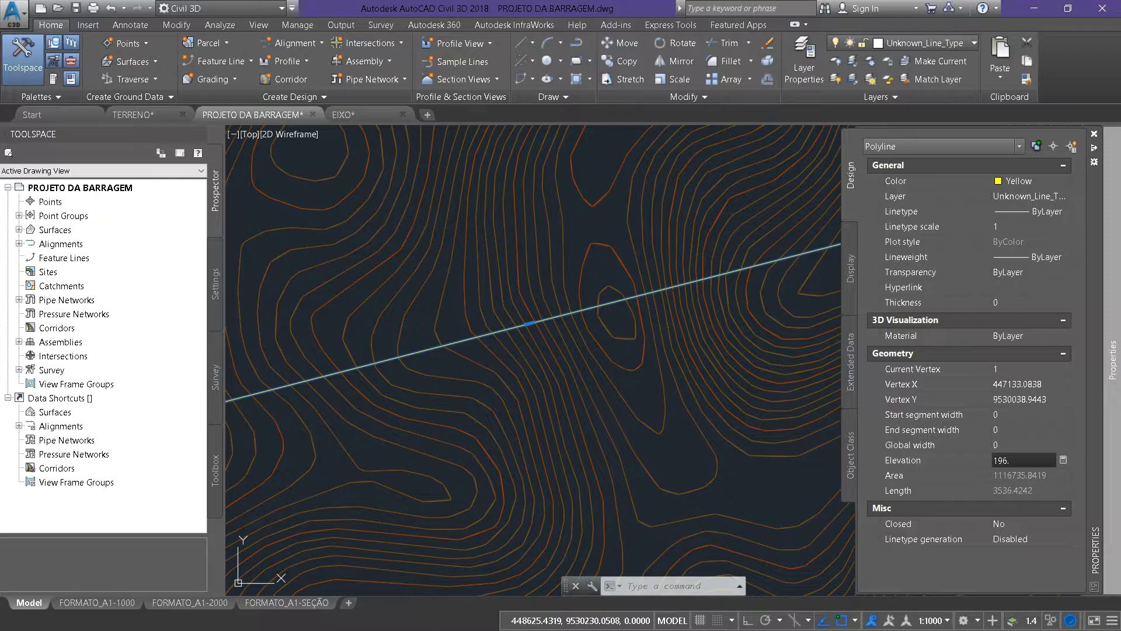
{"action": "type", "text": ".5"}
{"action": "key", "text": "Return"}
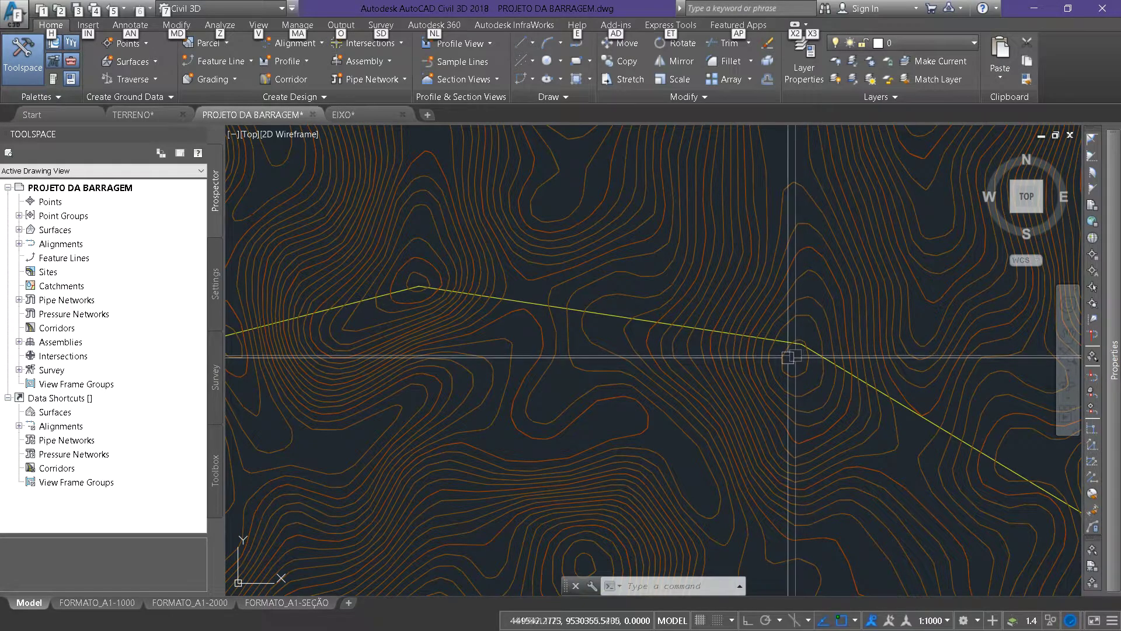
{"action": "scroll", "coordinate": [598, 331], "scroll_direction": "up", "scroll_amount": 5}
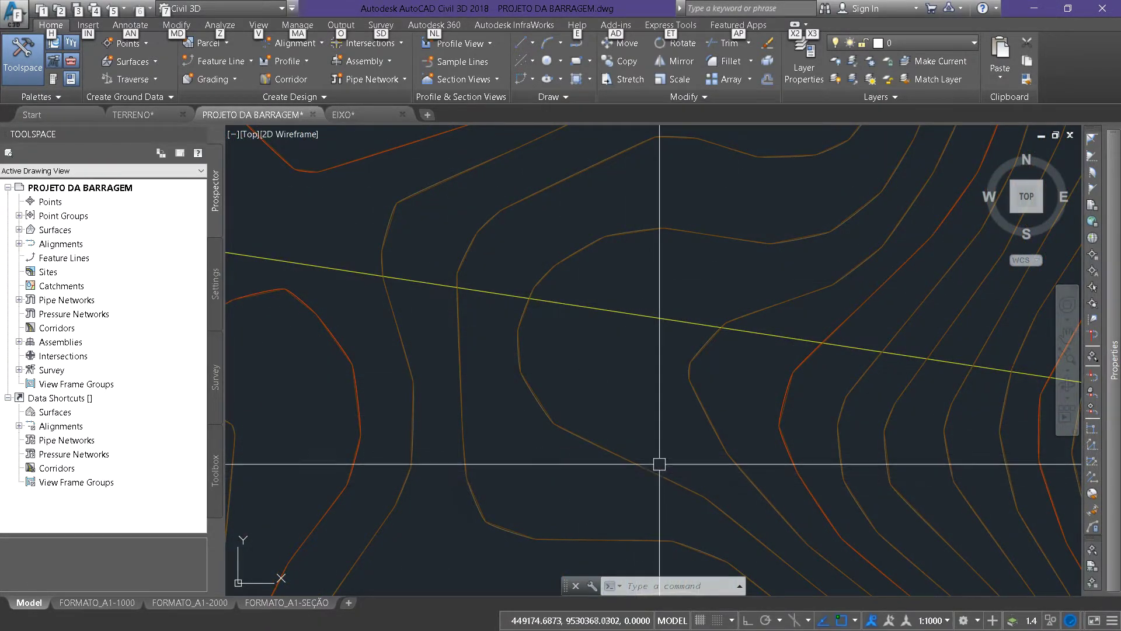
{"action": "mouse_move", "coordinate": [659, 464]}
{"action": "key", "text": "o"}
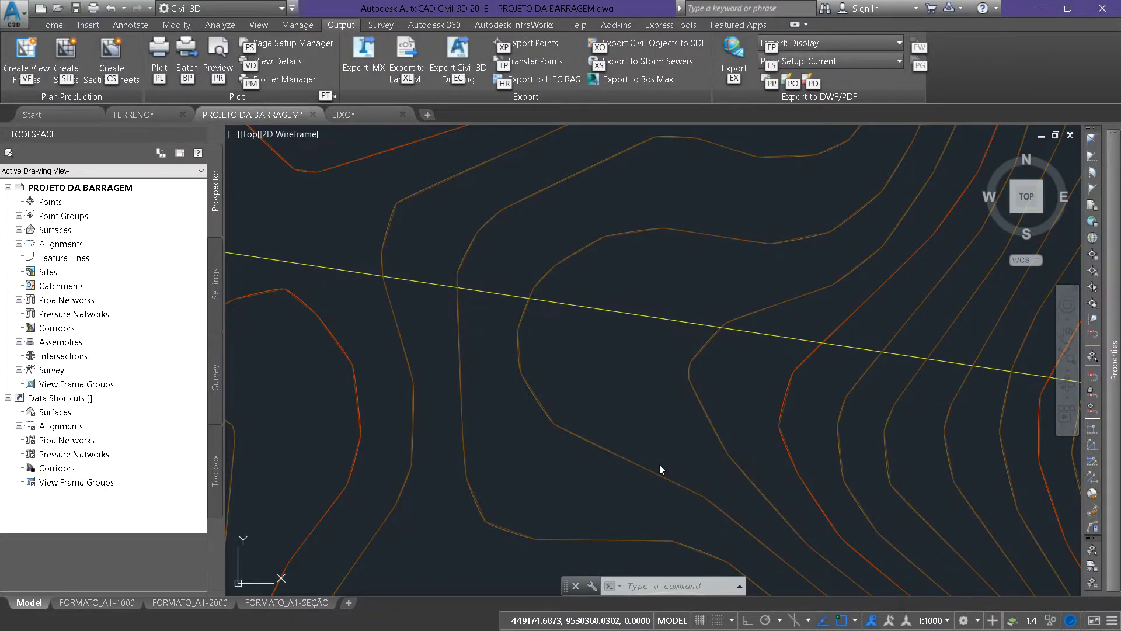
{"action": "key", "text": "Escape"}
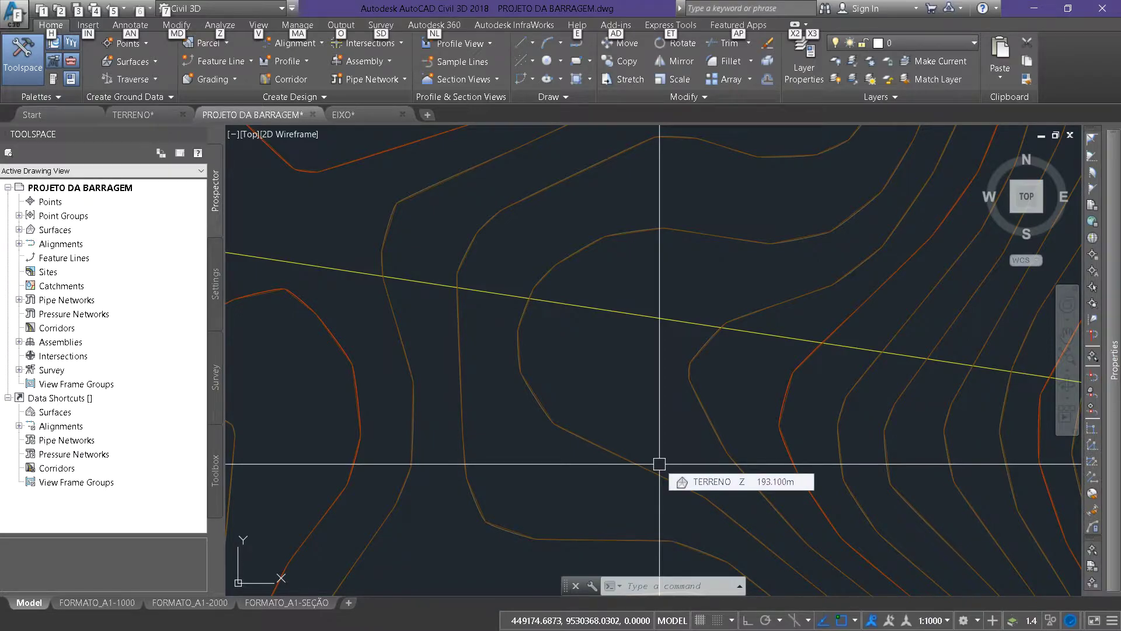
{"action": "key", "text": "o"}
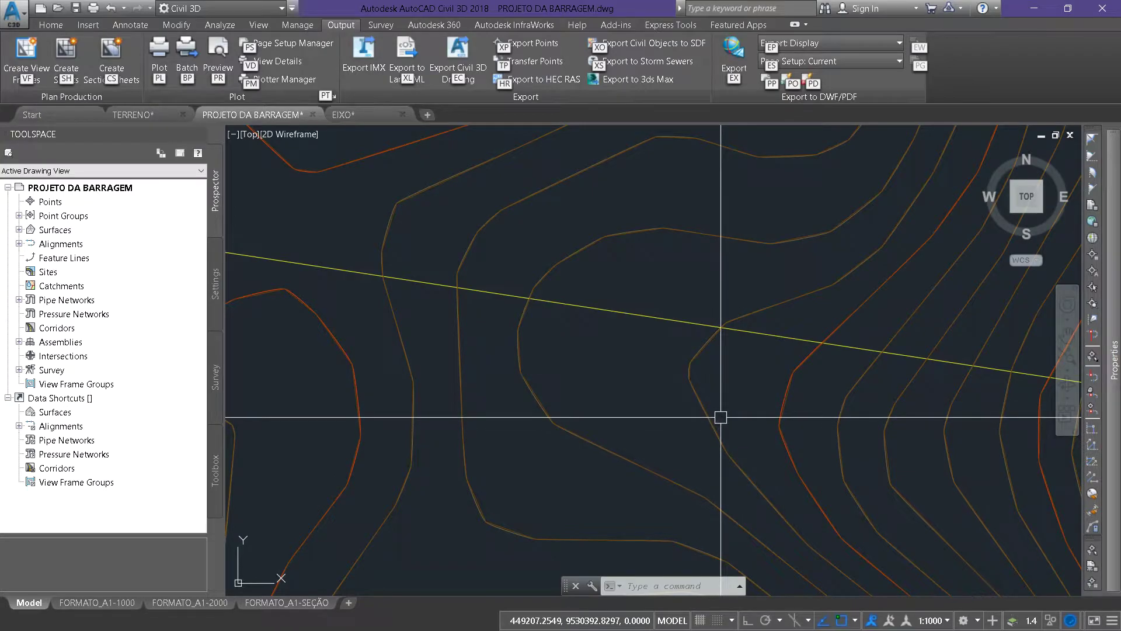
{"action": "key", "text": "Escape"}
{"action": "key", "text": "Escape"}
{"action": "key", "text": "Escape"}
- Offset the dam axis polyline by 2.75 towards its south side
{"action": "type", "text": "O"}
{"action": "key", "text": "Return"}
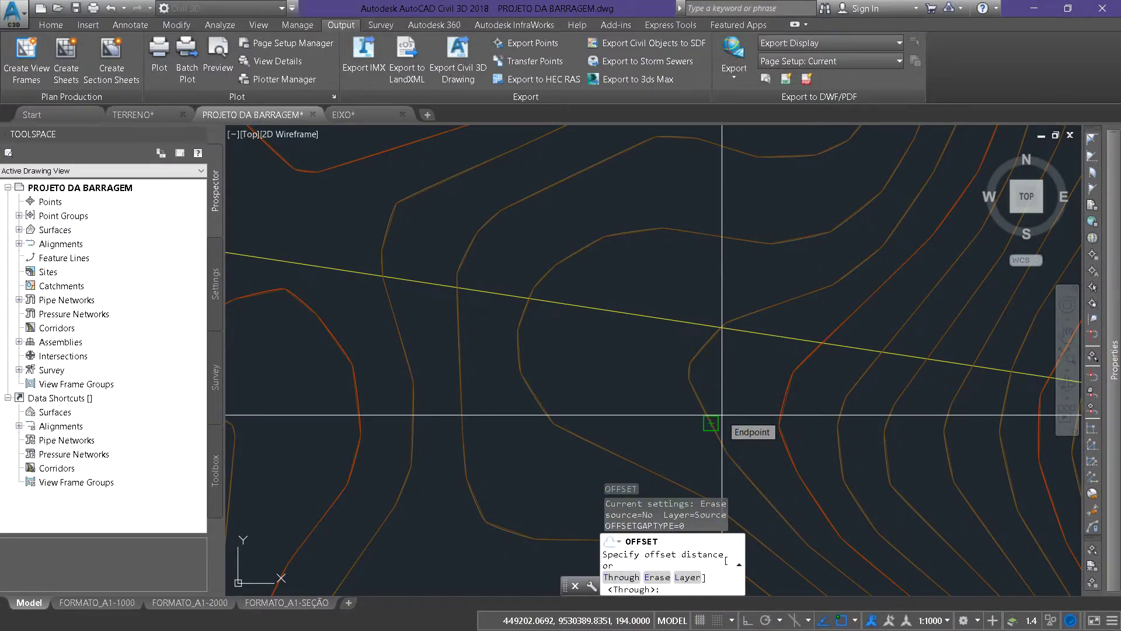
{"action": "type", "text": "2"}
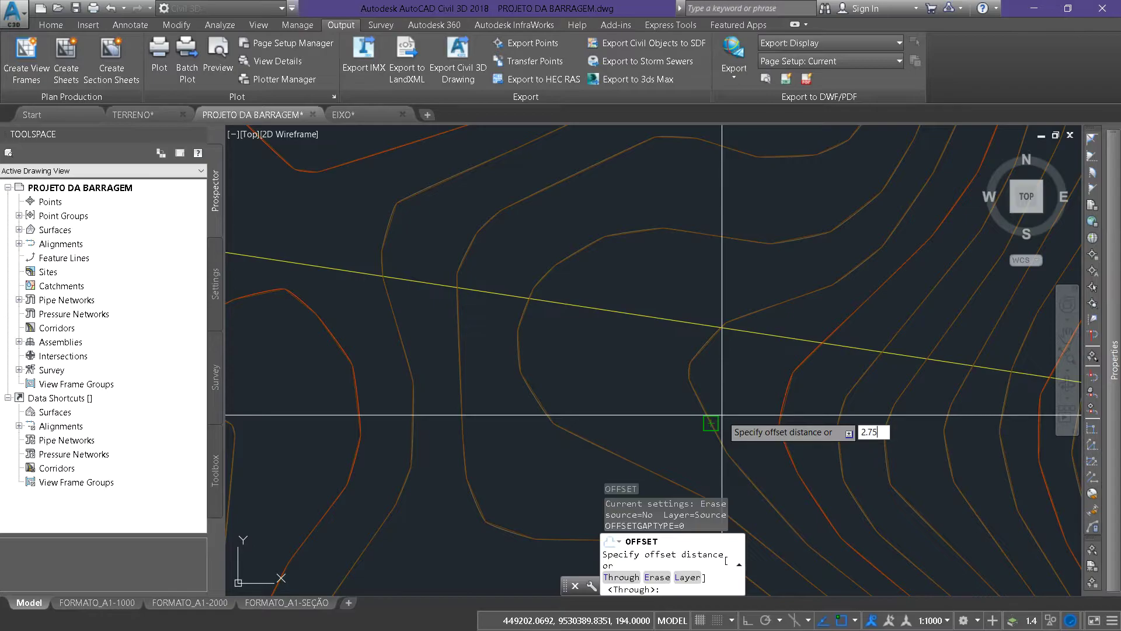
{"action": "type", "text": ".75"}
{"action": "key", "text": "Return"}
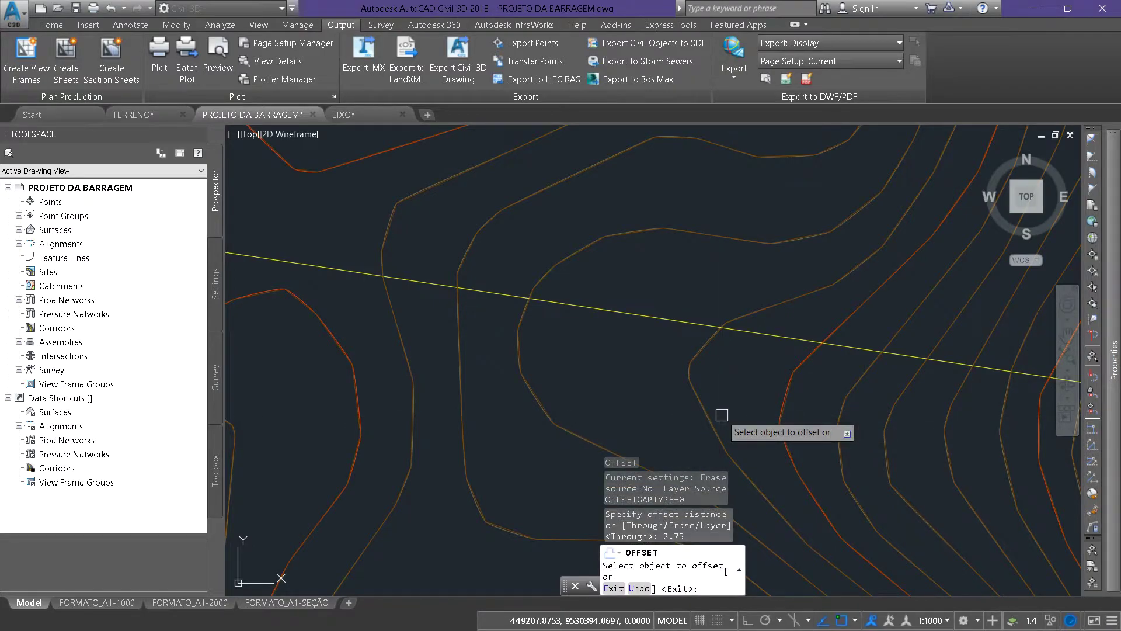
{"action": "left_click", "coordinate": [756, 331]}
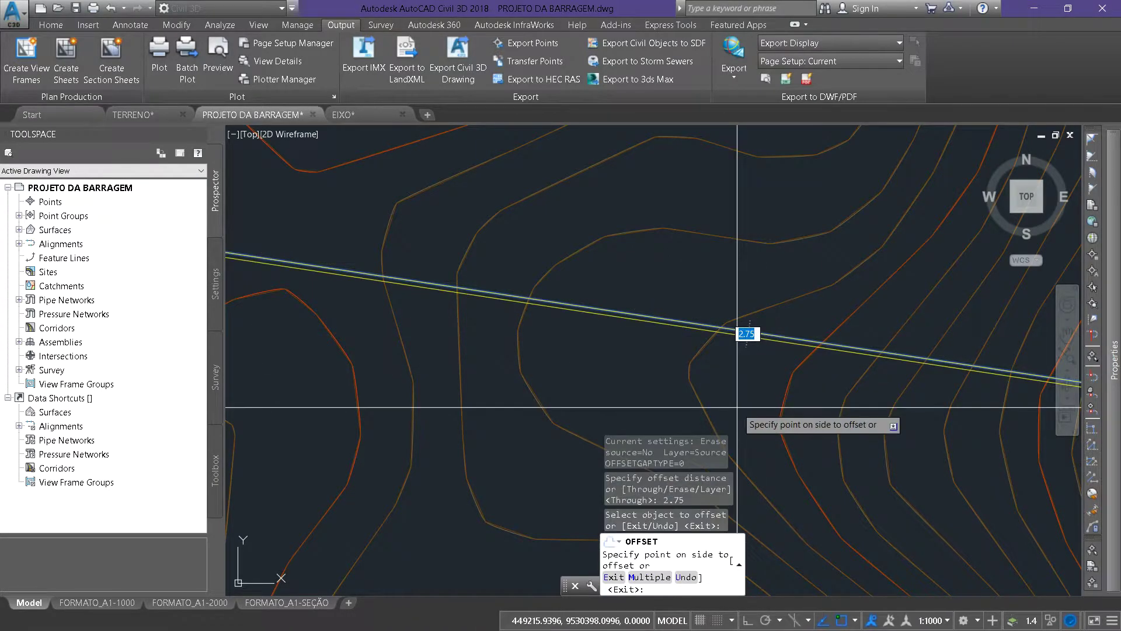
{"action": "scroll", "coordinate": [776, 304], "scroll_direction": "up", "scroll_amount": 5}
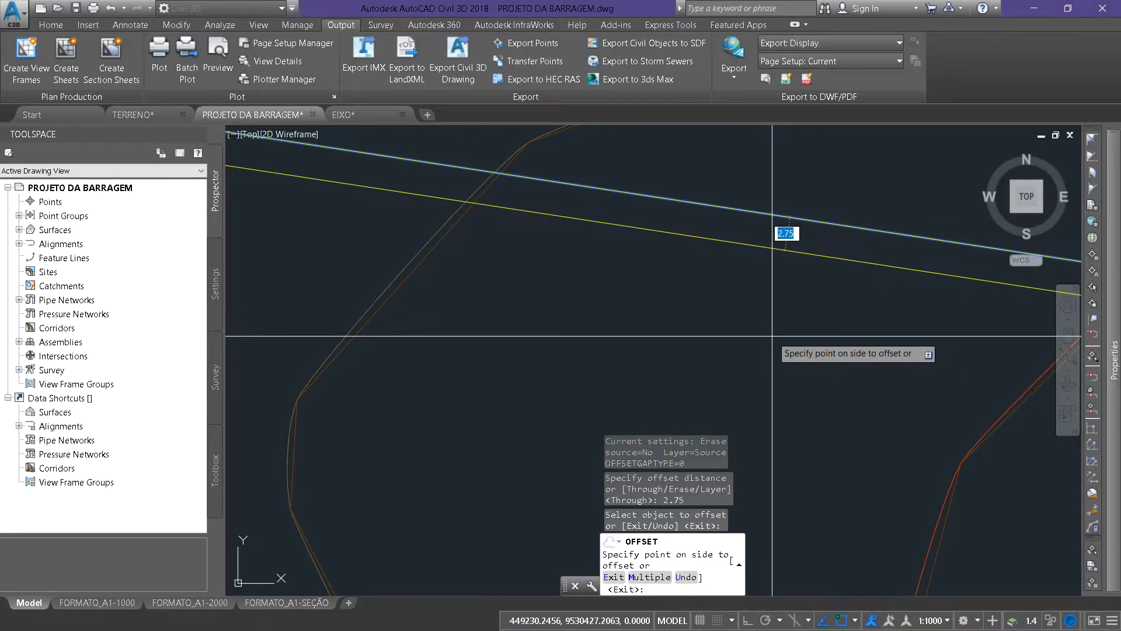
{"action": "left_click", "coordinate": [783, 230]}
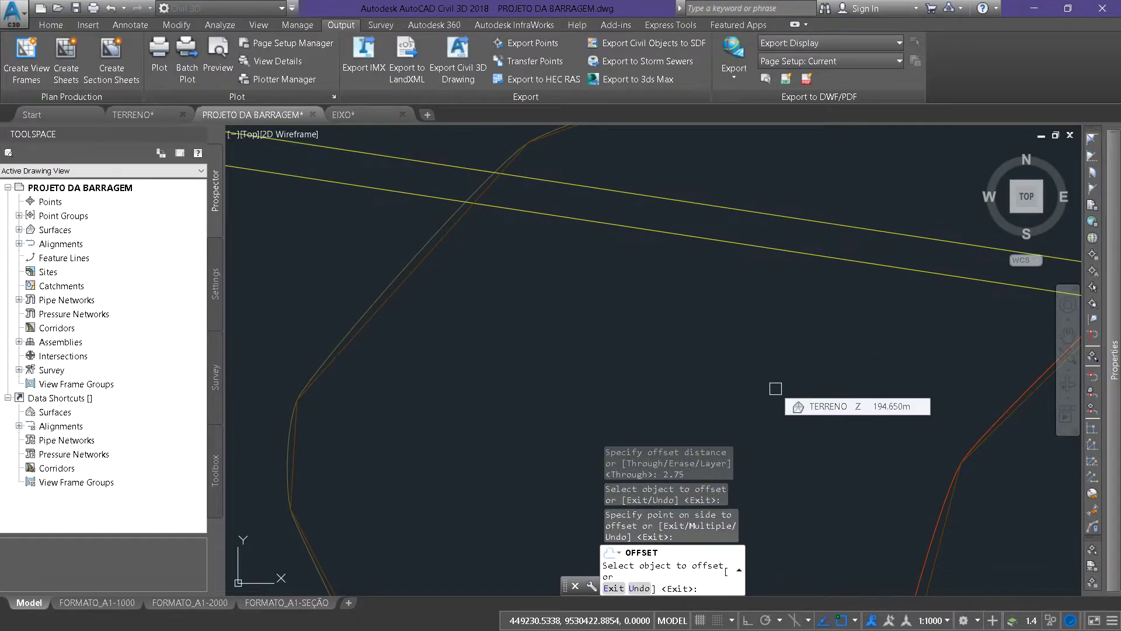
{"action": "key", "text": "Return"}
- Offset the original axis polyline by the same 2.75 towards its north side
{"action": "key", "text": "Return"}
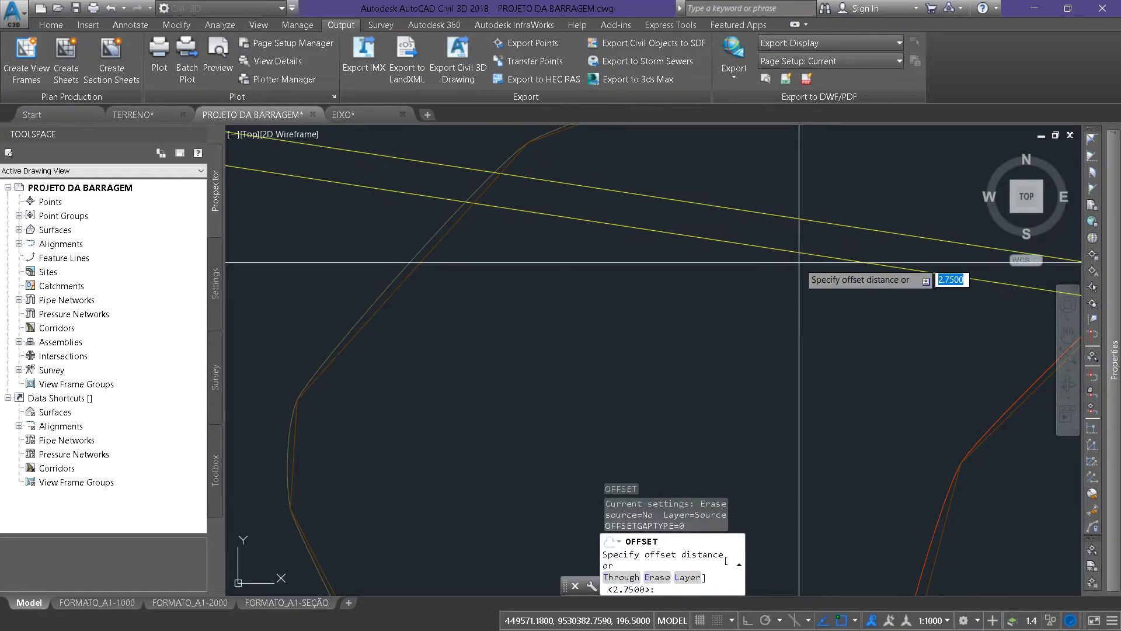
{"action": "key", "text": "Return"}
{"action": "left_click", "coordinate": [835, 175]}
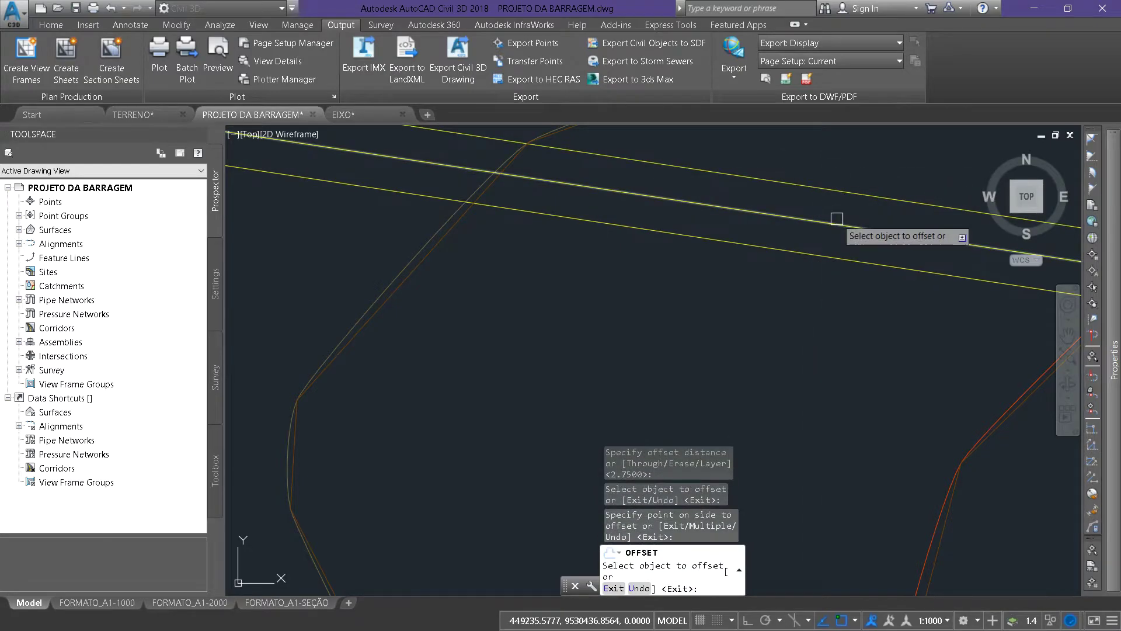
- Finish offsetting and measure the crest width between the two offset edge polylines at their eastern end
{"action": "key", "text": "Return"}
{"action": "scroll", "coordinate": [823, 281], "scroll_direction": "down", "scroll_amount": 3}
{"action": "scroll", "coordinate": [812, 309], "scroll_direction": "up", "scroll_amount": 6}
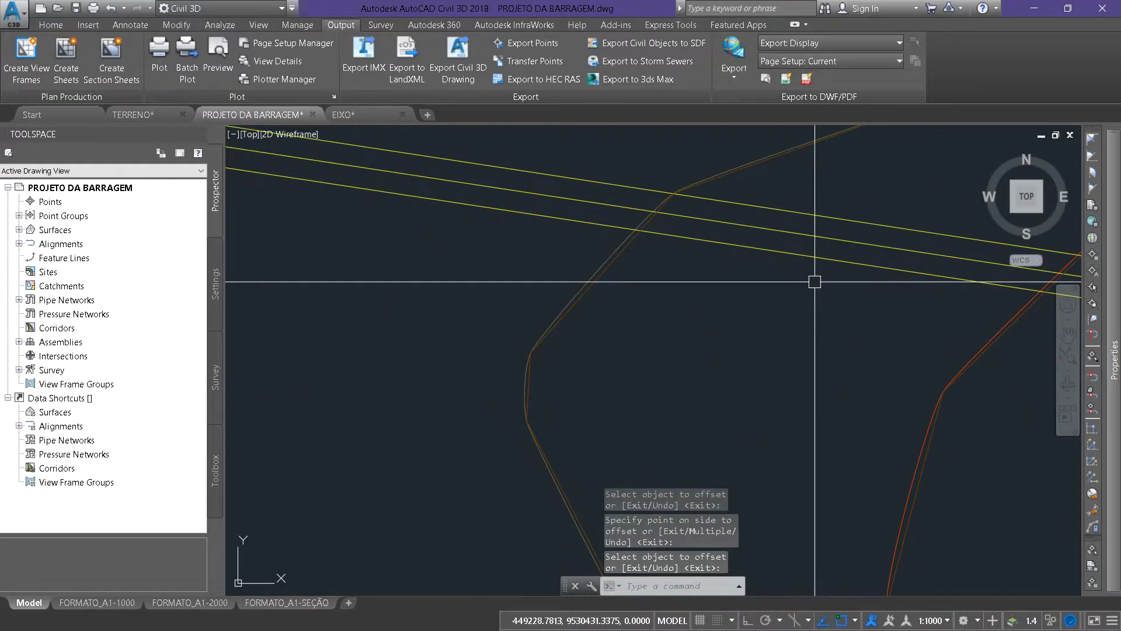
{"action": "mouse_move", "coordinate": [813, 275]}
{"action": "middle_mouse_down"}
{"action": "mouse_move", "coordinate": [655, 453]}
{"action": "mouse_move", "coordinate": [658, 432]}
{"action": "middle_mouse_up"}
{"action": "type", "text": "DI"}
{"action": "key", "text": "Return"}
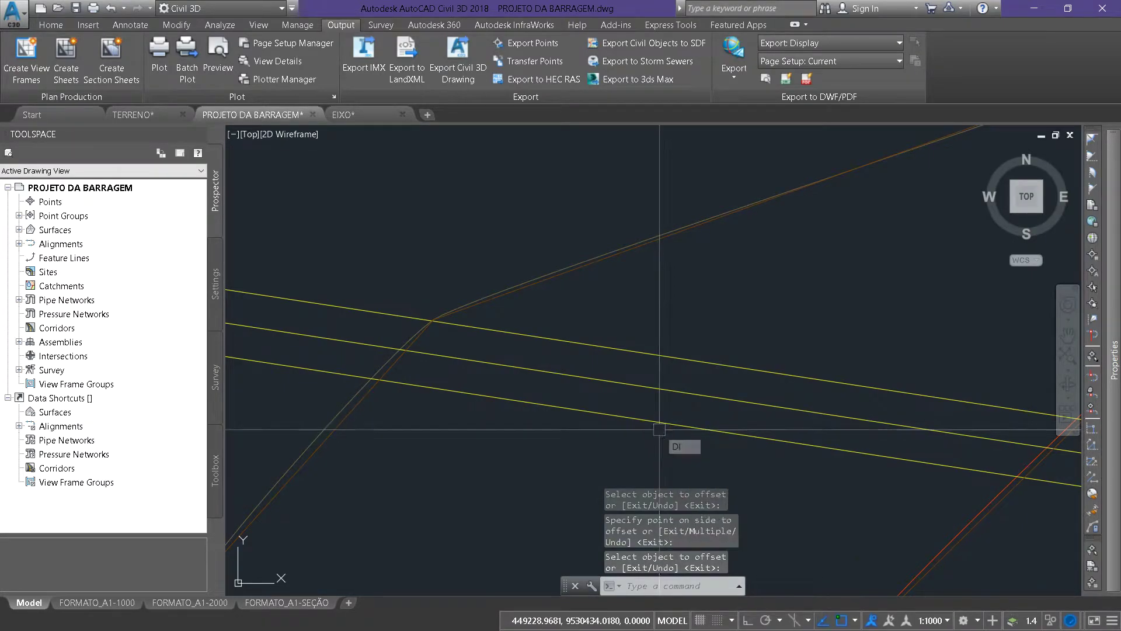
{"action": "scroll", "coordinate": [665, 425], "scroll_direction": "down", "scroll_amount": 5}
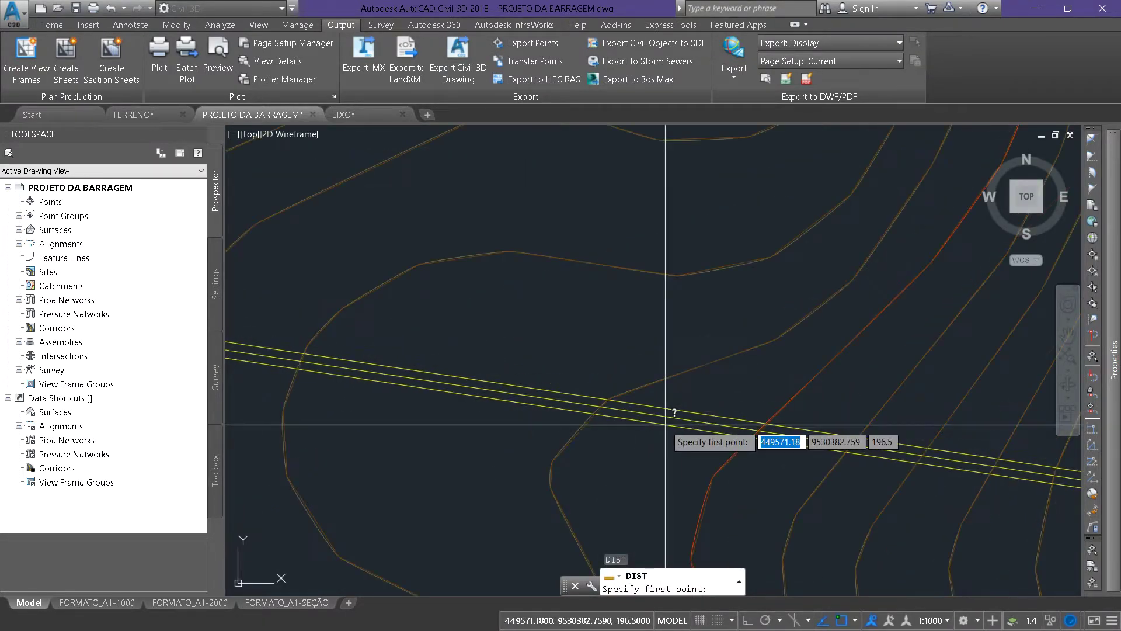
{"action": "scroll", "coordinate": [695, 420], "scroll_direction": "up", "scroll_amount": 3}
{"action": "scroll", "coordinate": [695, 419], "scroll_direction": "up", "scroll_amount": 5}
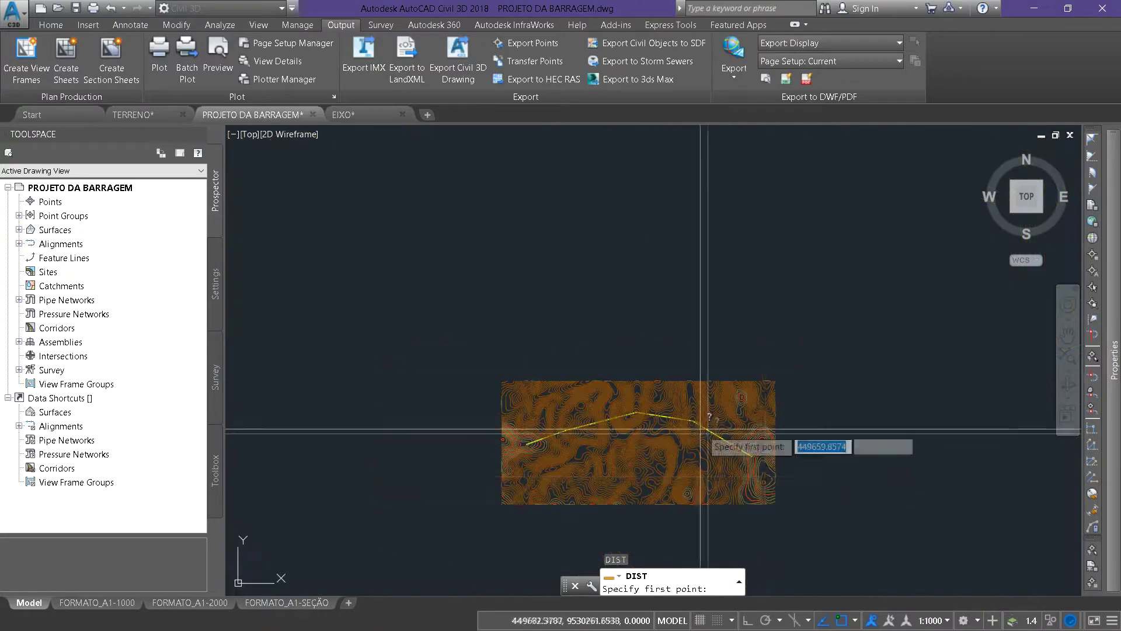
{"action": "scroll", "coordinate": [707, 401], "scroll_direction": "up", "scroll_amount": 3}
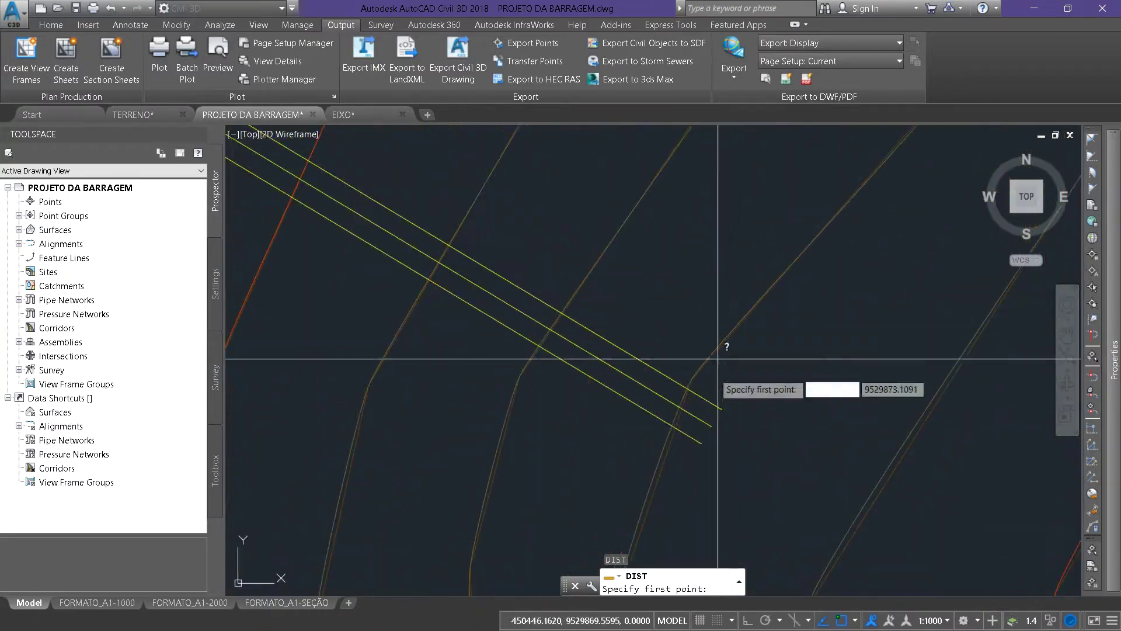
{"action": "left_click", "coordinate": [671, 415]}
{"action": "left_click", "coordinate": [722, 408]}
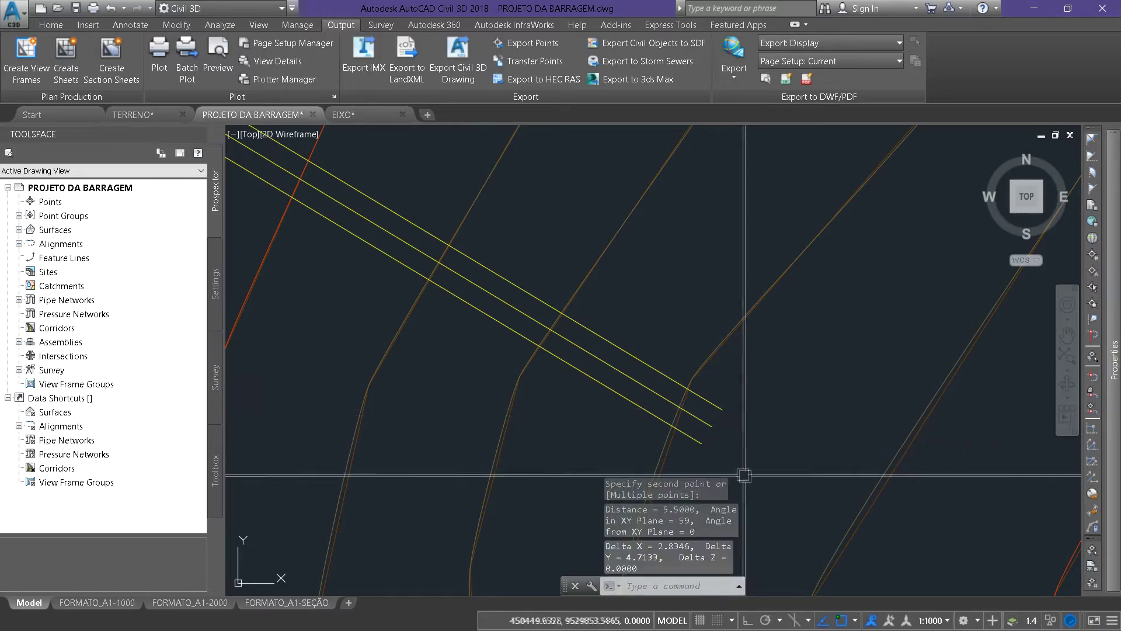
{"action": "scroll", "coordinate": [744, 471], "scroll_direction": "down", "scroll_amount": 8}
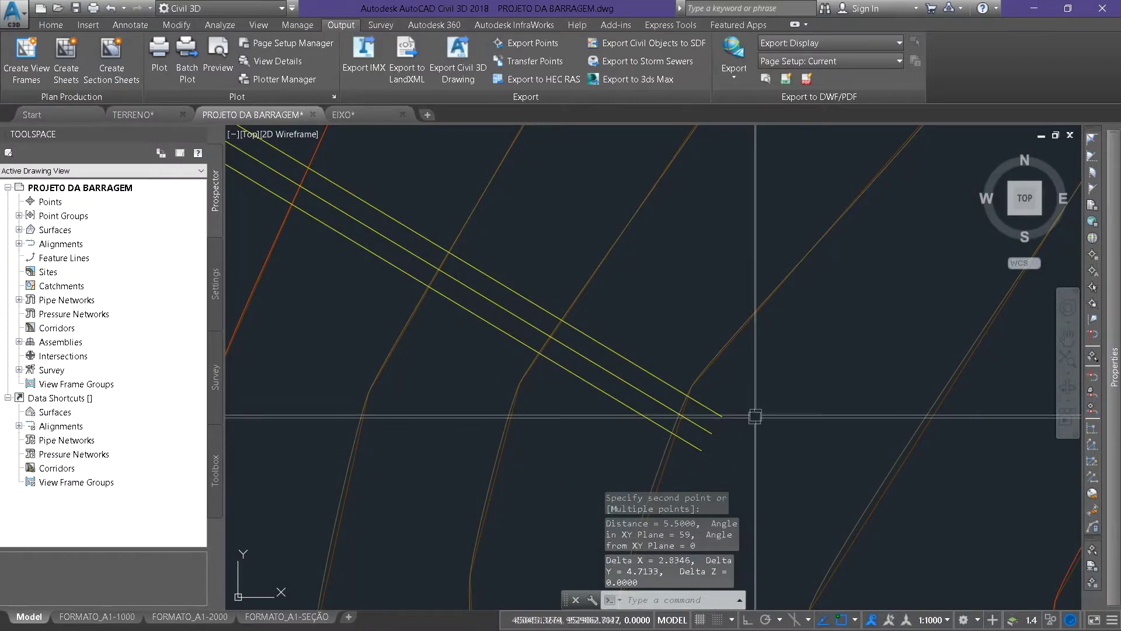
{"action": "scroll", "coordinate": [595, 341], "scroll_direction": "up", "scroll_amount": 8}
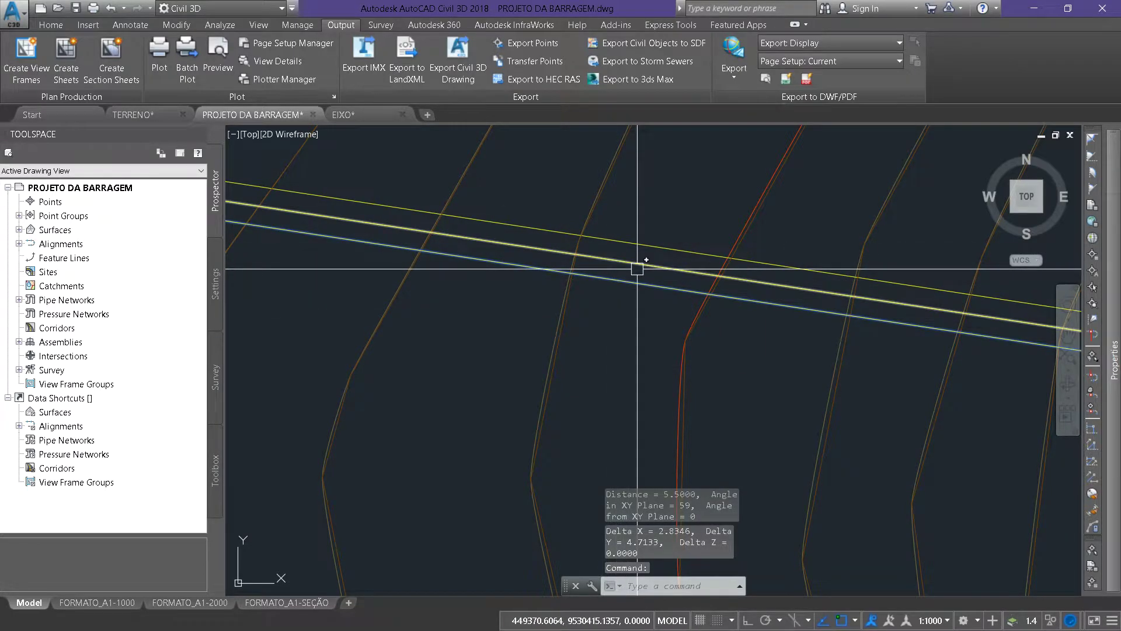
- Change the color of both offset crest edge polylines to White in their properties
{"action": "key", "text": "Escape"}
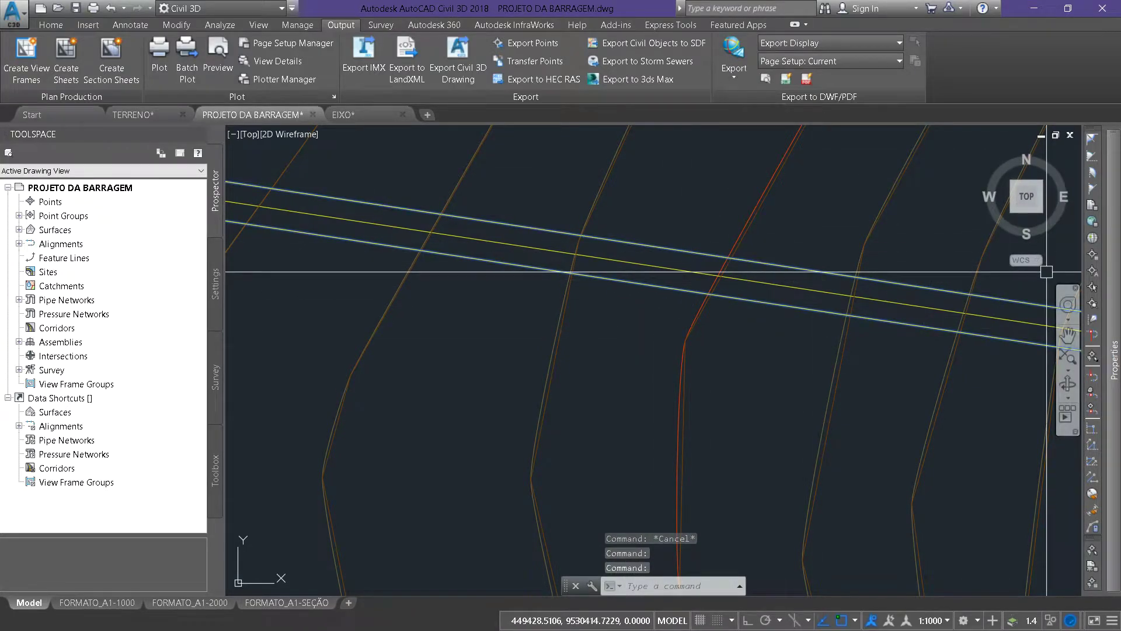
{"action": "type", "text": "MO"}
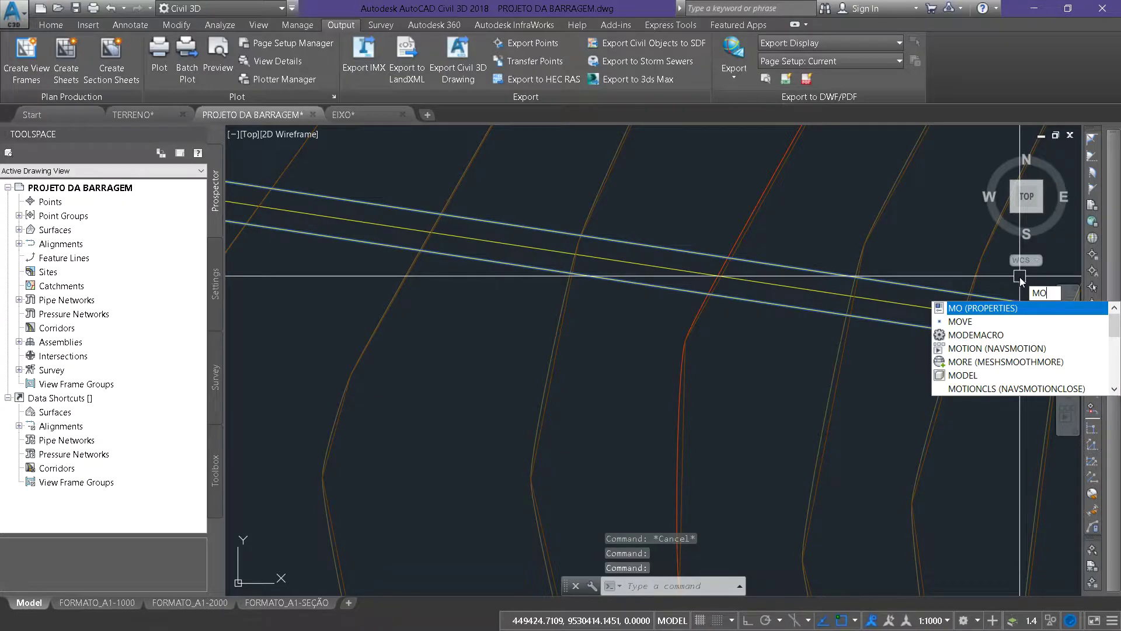
{"action": "key", "text": "Return"}
{"action": "left_click", "coordinate": [1038, 183]}
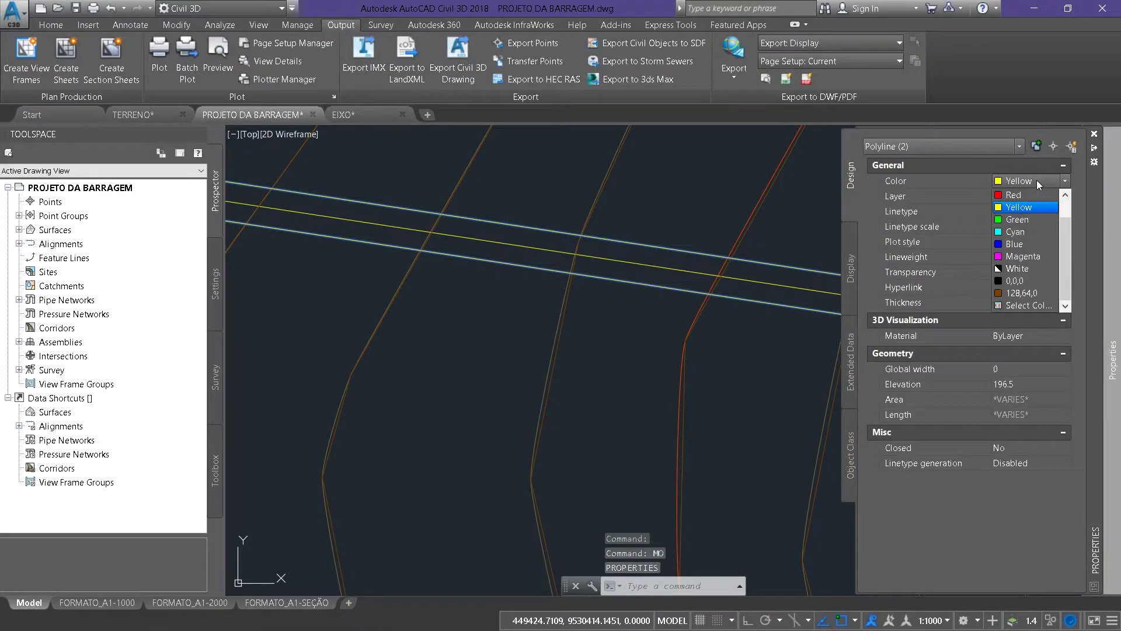
{"action": "left_click", "coordinate": [1014, 280]}
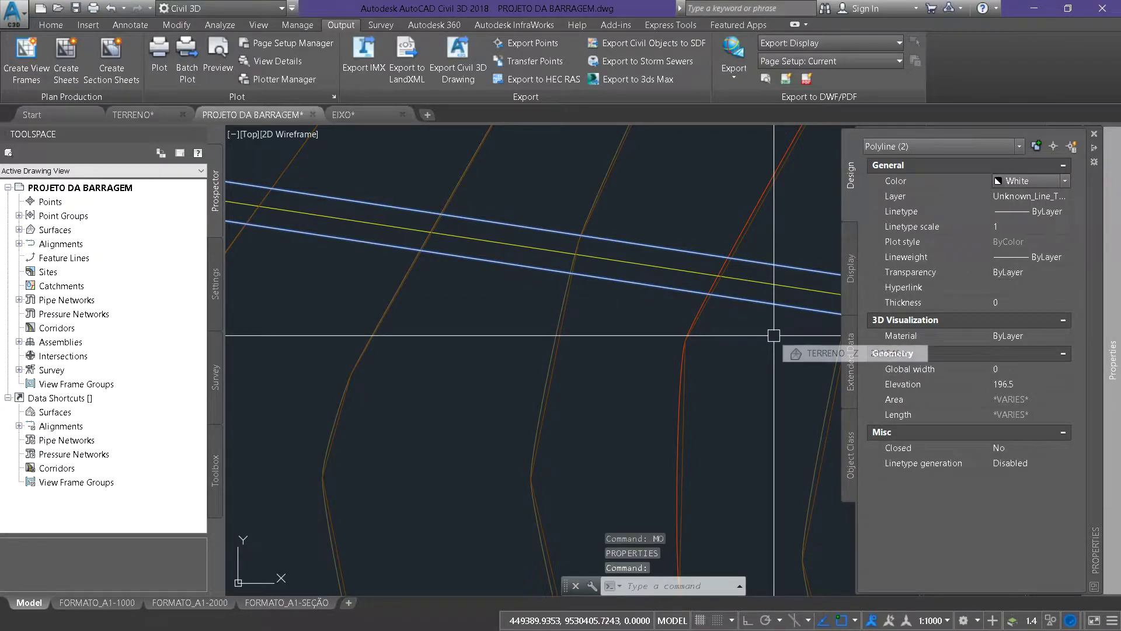
{"action": "scroll", "coordinate": [659, 338], "scroll_direction": "down", "scroll_amount": 2}
{"action": "key", "text": "Escape"}
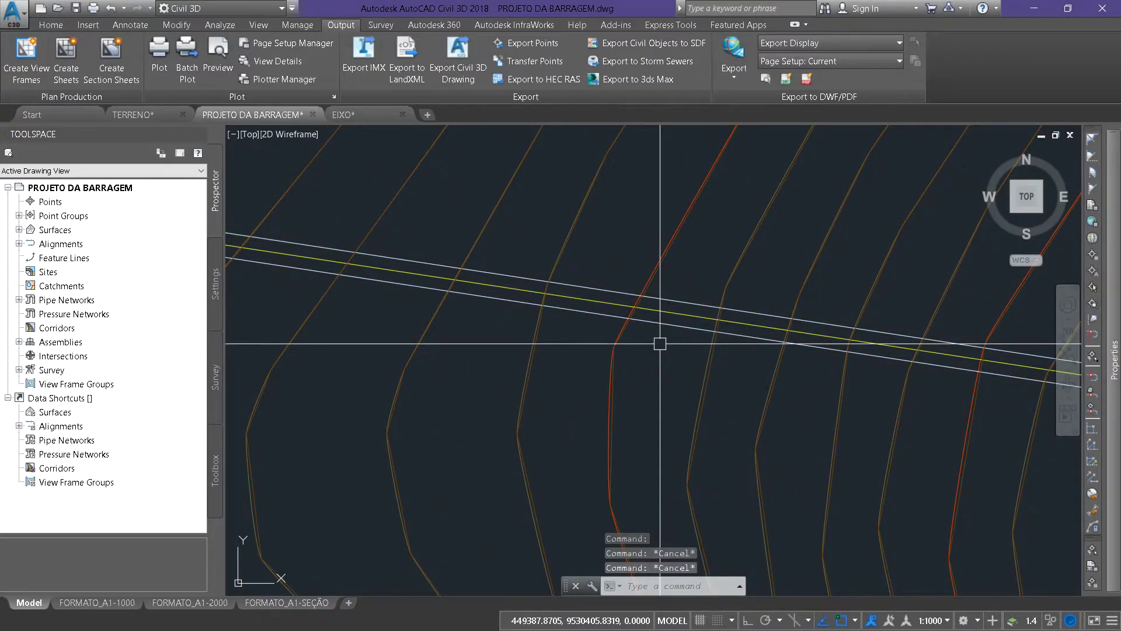
{"action": "scroll", "coordinate": [677, 345], "scroll_direction": "down", "scroll_amount": 5}
{"action": "scroll", "coordinate": [681, 345], "scroll_direction": "up", "scroll_amount": 6}
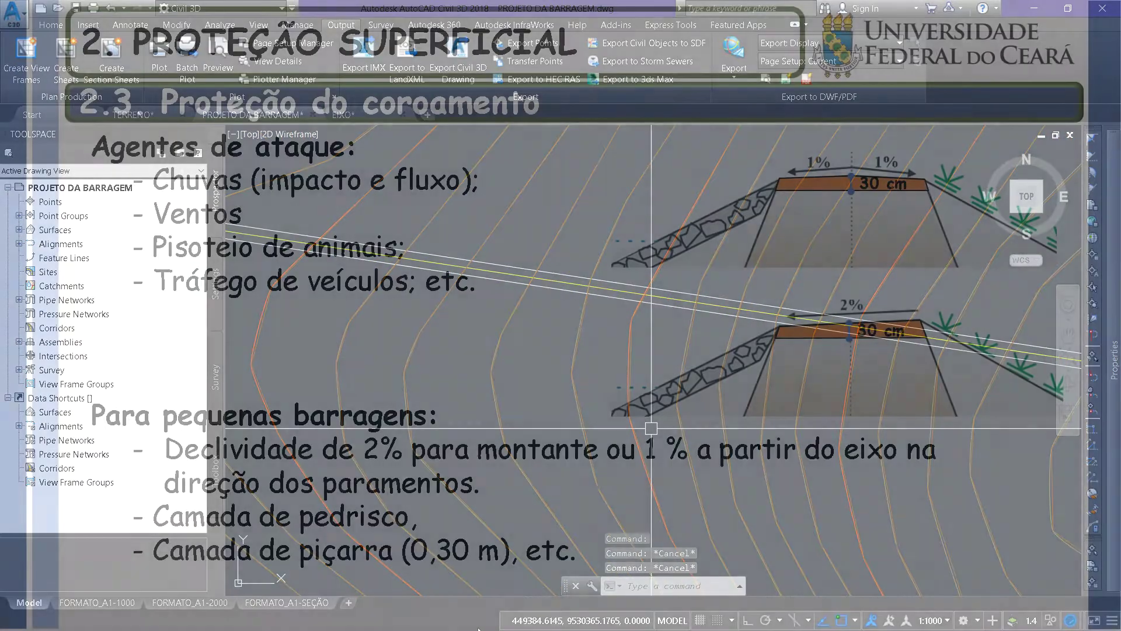
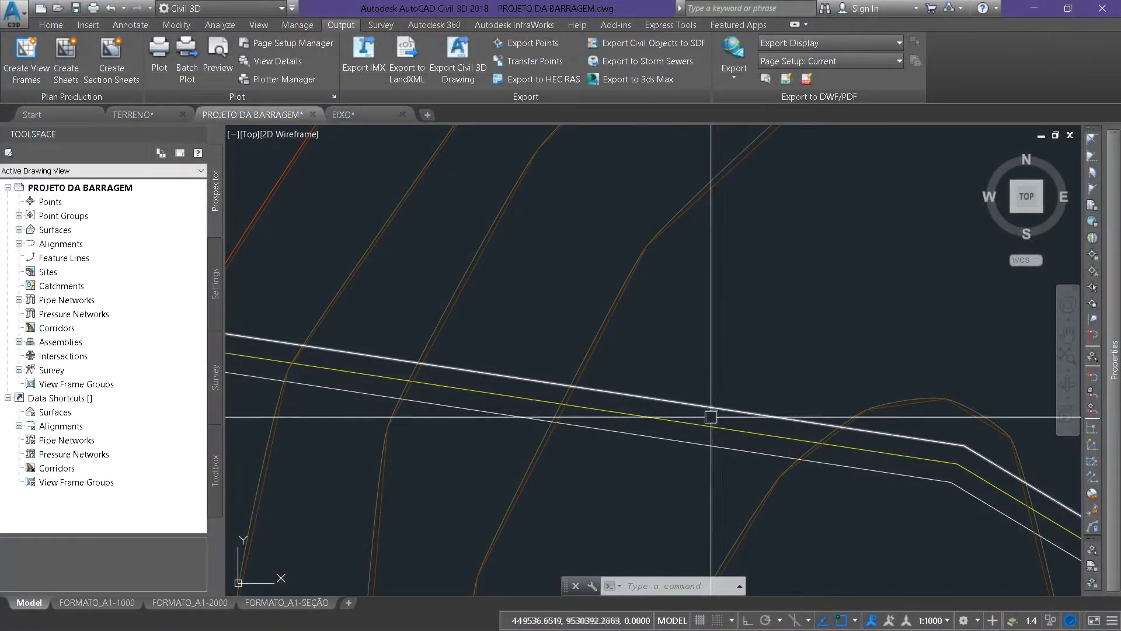
- Set the elevation of the northern crest edge polyline to 196.56 in its properties
{"action": "left_click", "coordinate": [709, 407]}
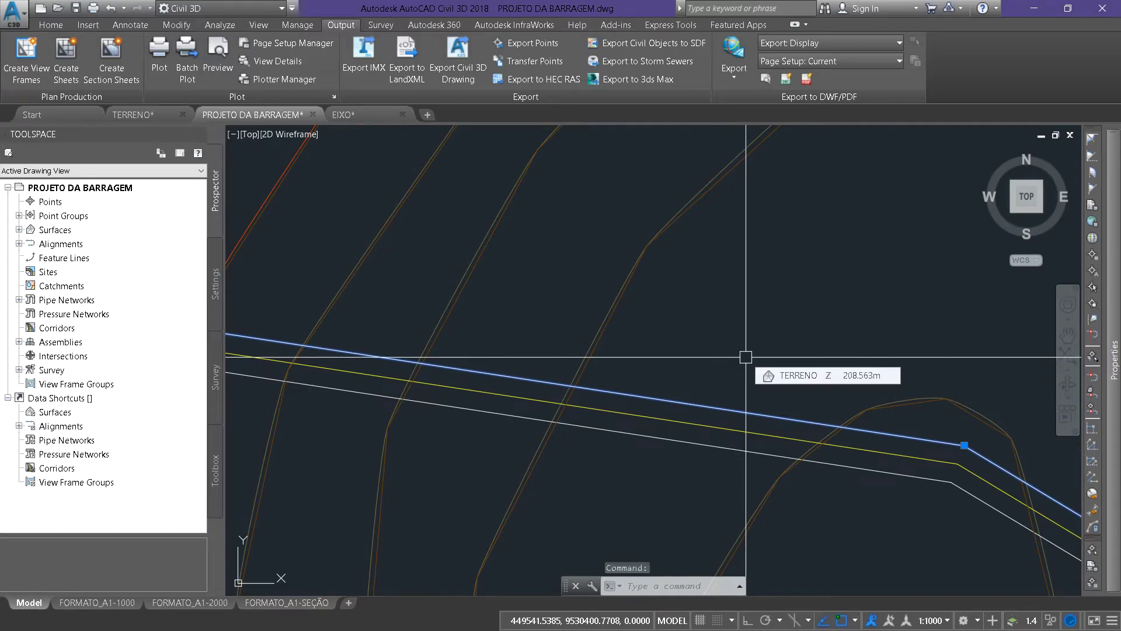
{"action": "type", "text": "MO"}
{"action": "key", "text": "Return"}
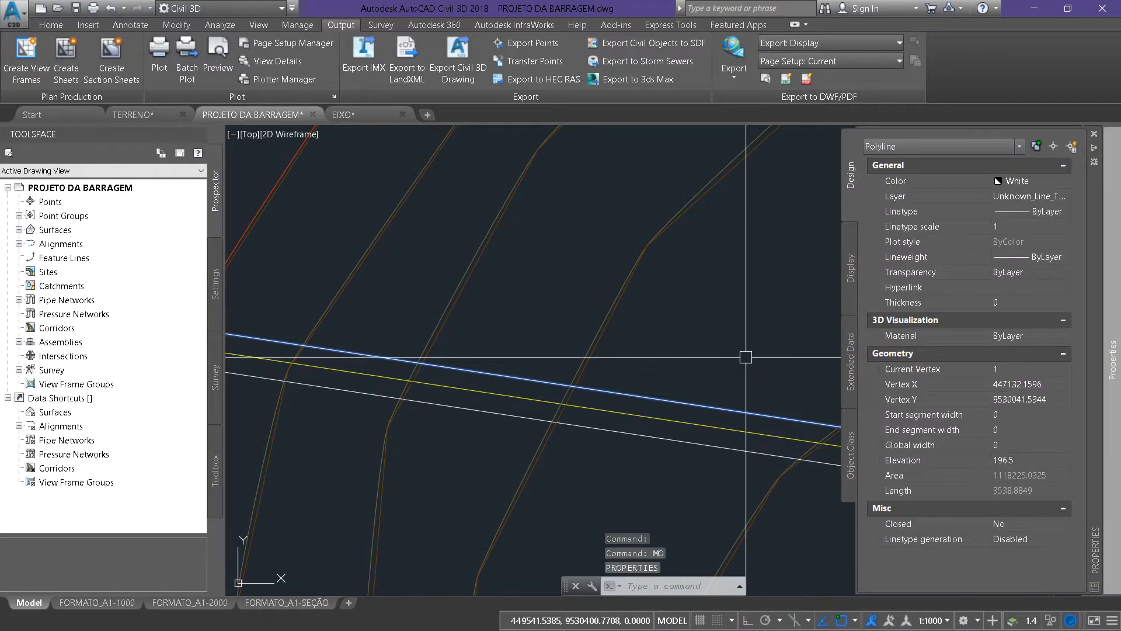
{"action": "left_click", "coordinate": [1018, 461]}
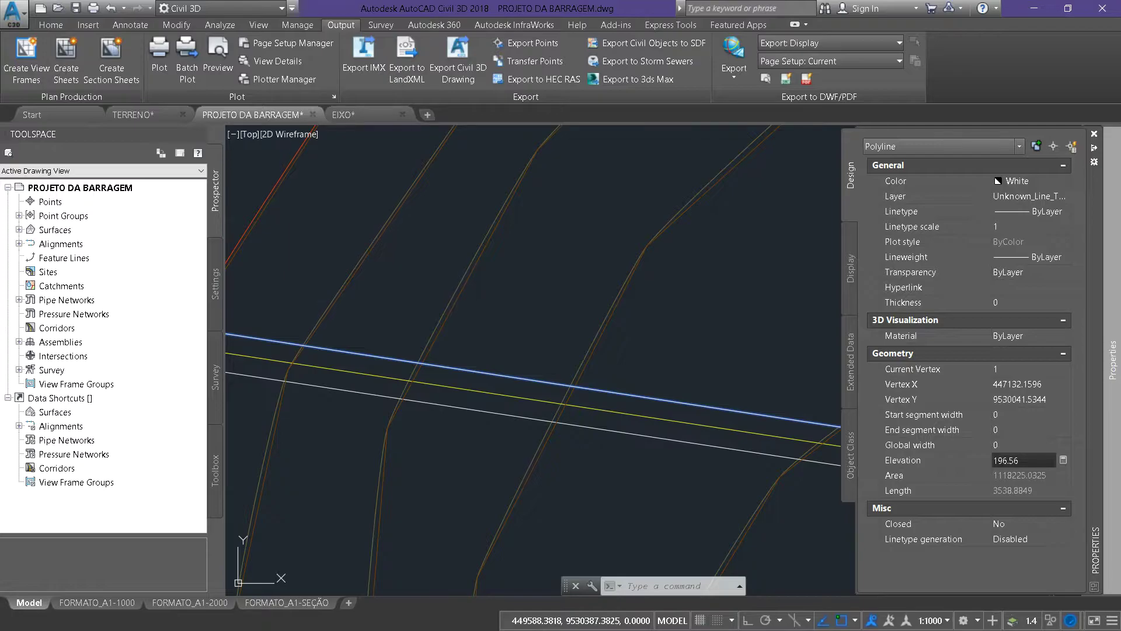
{"action": "type", "text": "6"}
{"action": "key", "text": "Return"}
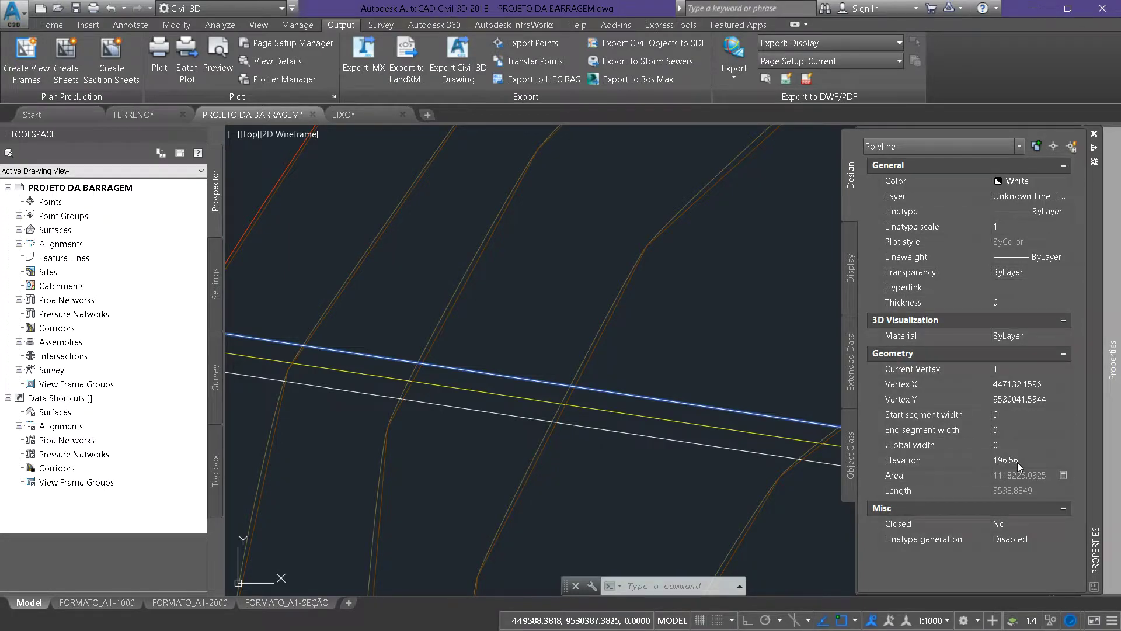
{"action": "key", "text": "Escape"}
- Set the southern crest edge polyline's elevation to 196.45 in its properties and clear the selection
{"action": "left_click", "coordinate": [770, 454]}
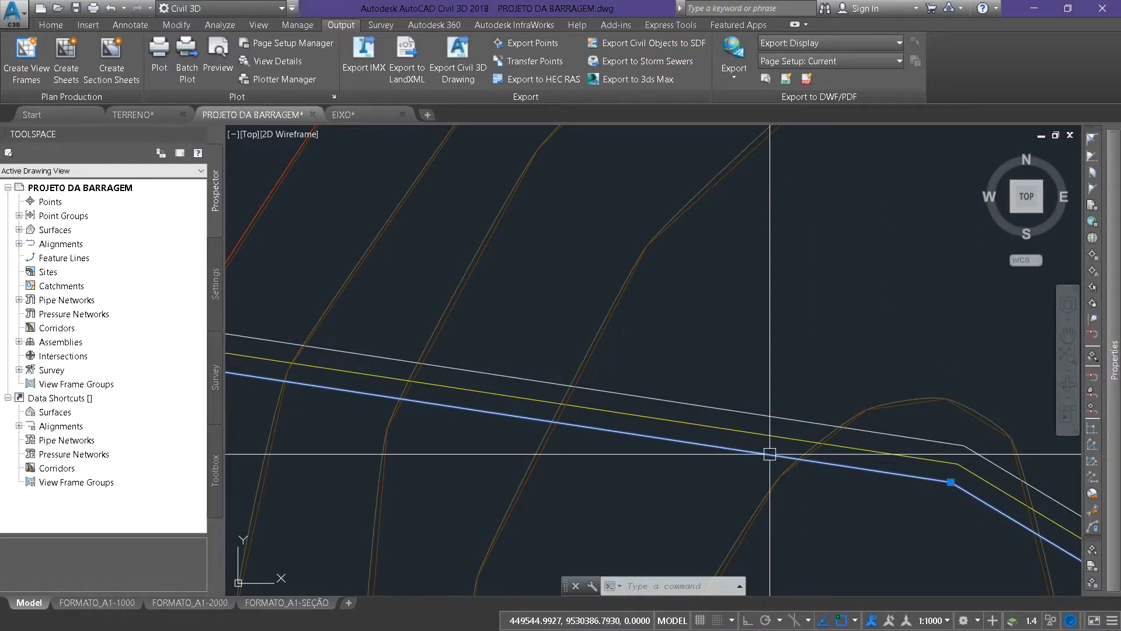
{"action": "type", "text": "m"}
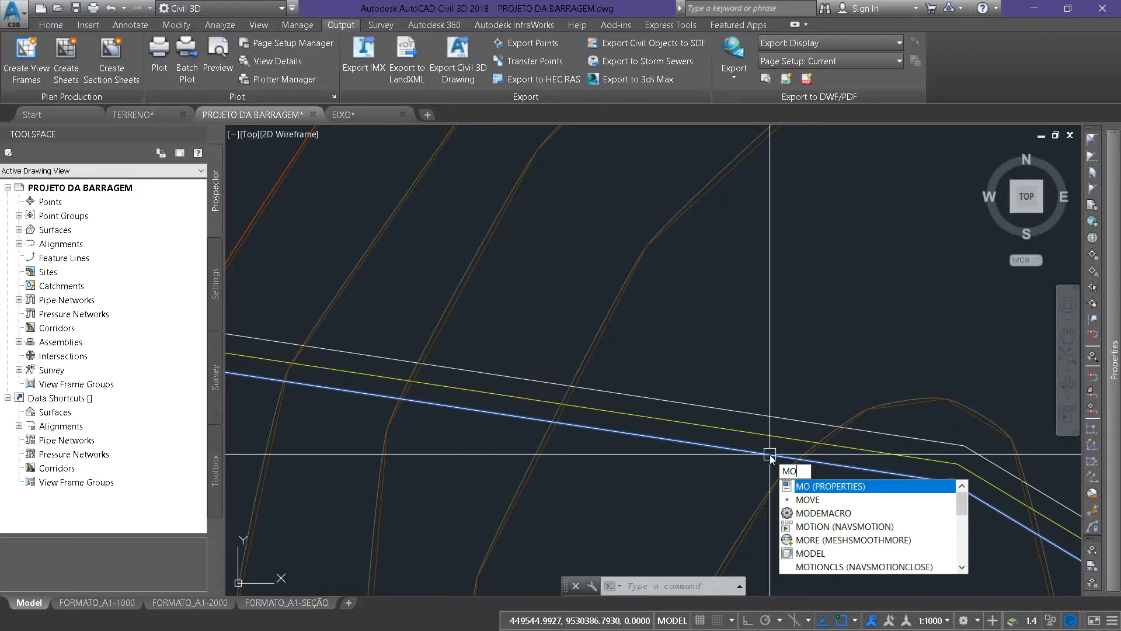
{"action": "key", "text": "Return"}
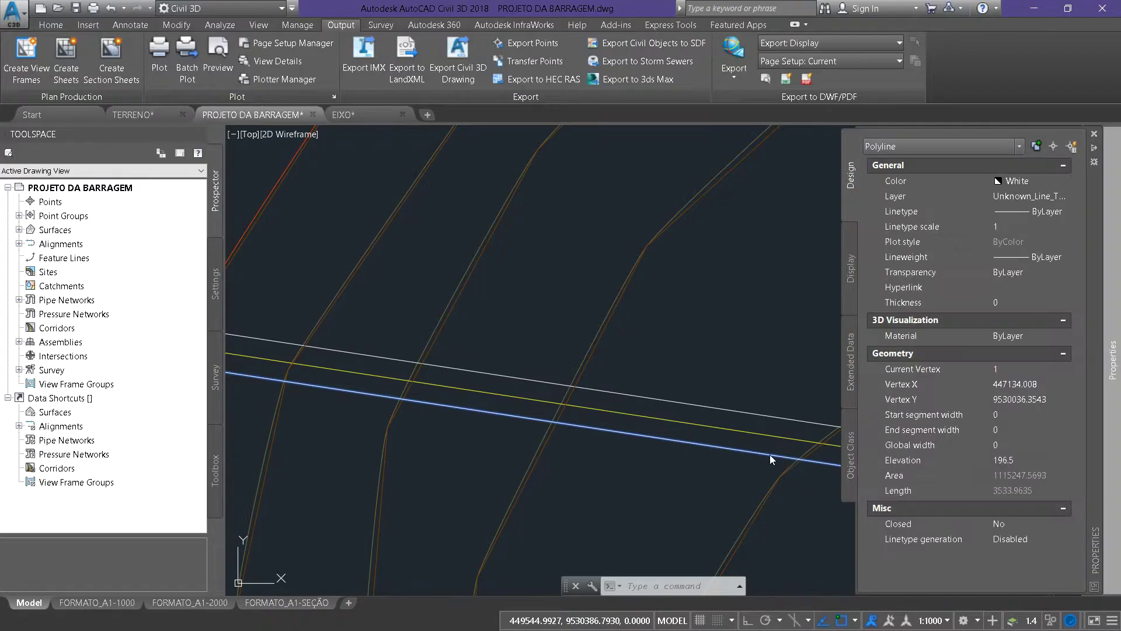
{"action": "left_click", "coordinate": [1015, 461]}
{"action": "left_click", "coordinate": [1020, 464]}
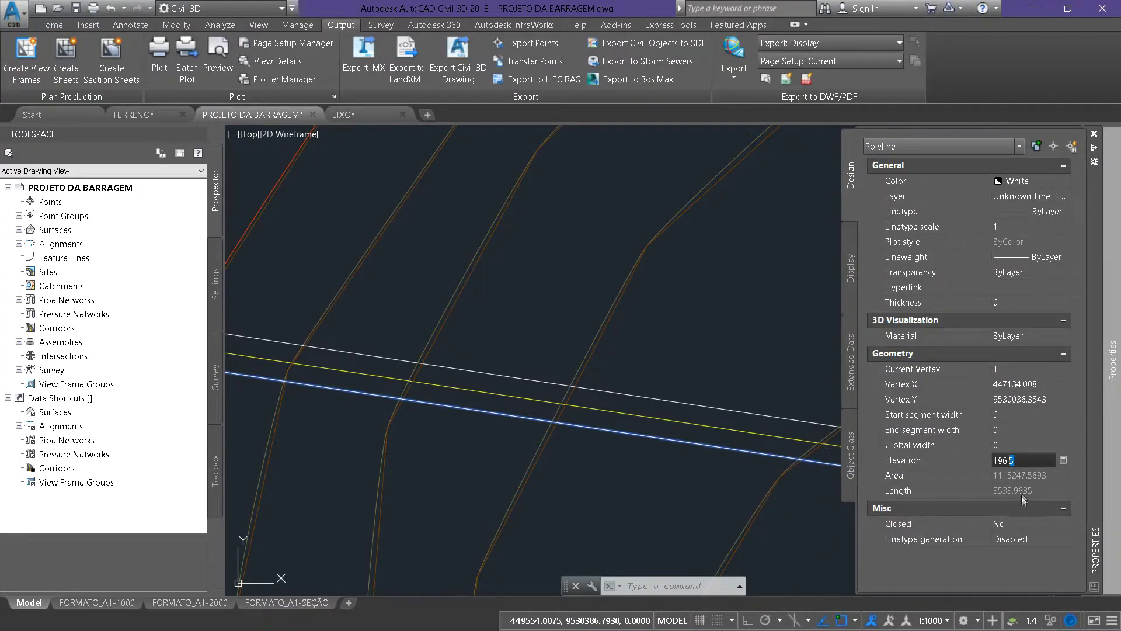
{"action": "type", "text": "45"}
{"action": "key", "text": "Return"}
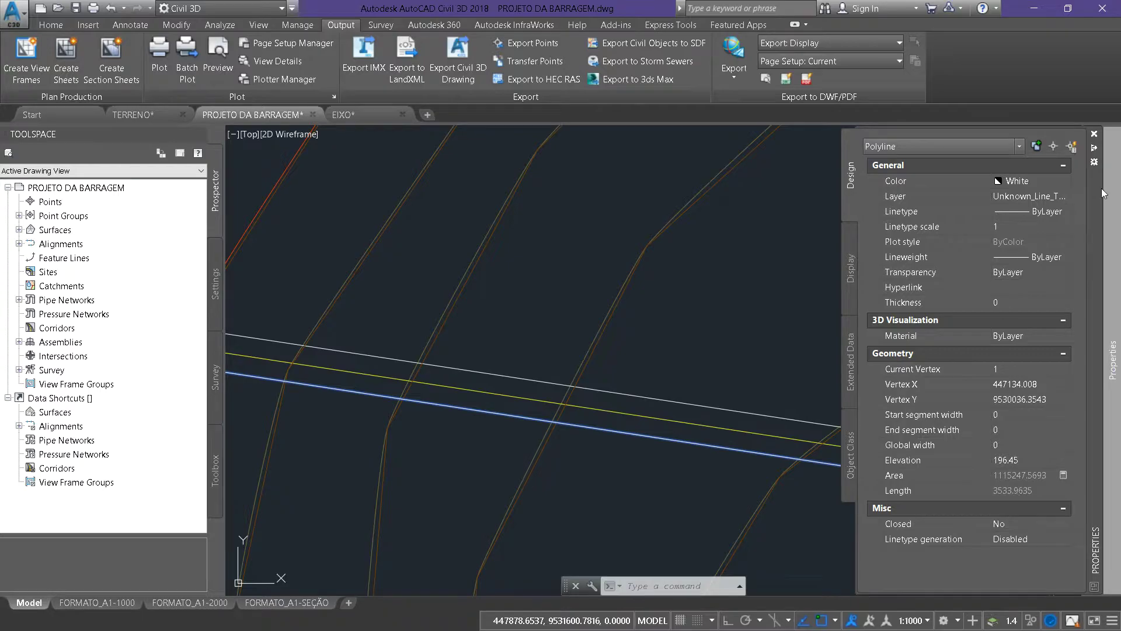
{"action": "left_click", "coordinate": [780, 266]}
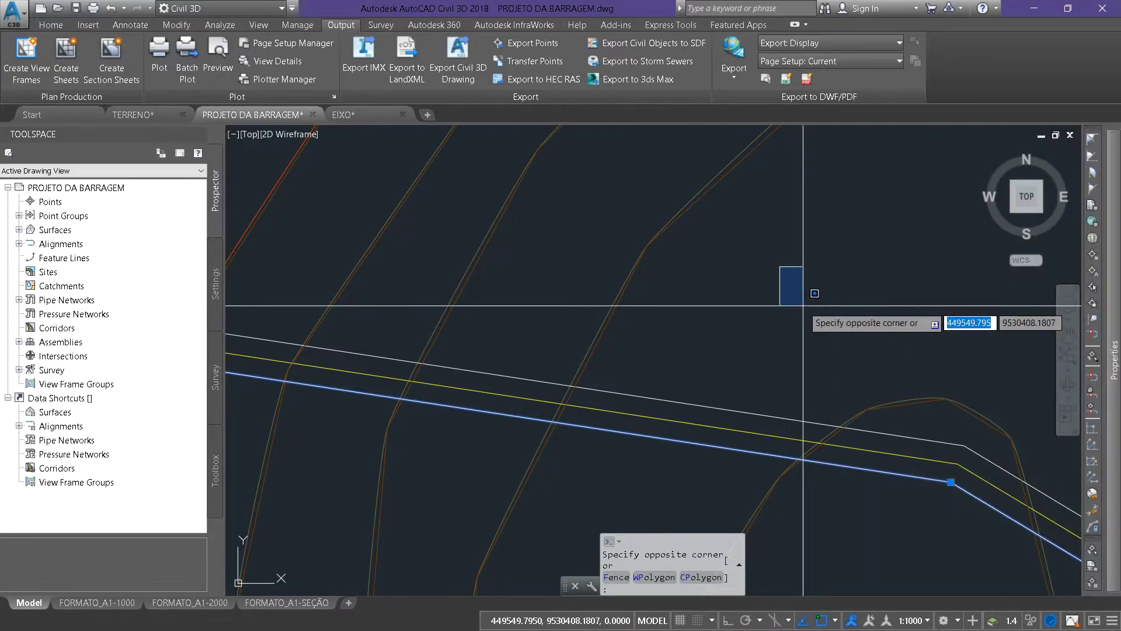
{"action": "scroll", "coordinate": [853, 352], "scroll_direction": "down", "scroll_amount": 8}
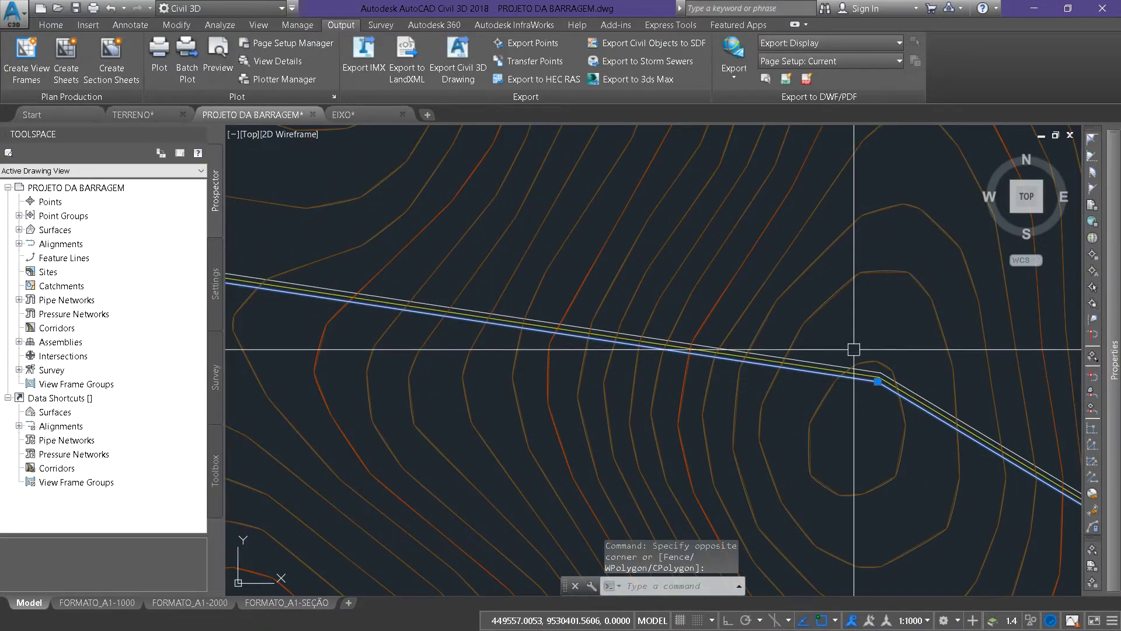
{"action": "key", "text": "Escape"}
{"action": "key", "text": "Escape"}
{"action": "key", "text": "Escape"}
- Examine the dam axis and both crest edge polylines across the terrain contours, overall and in close-up
{"action": "scroll", "coordinate": [854, 351], "scroll_direction": "down", "scroll_amount": 4}
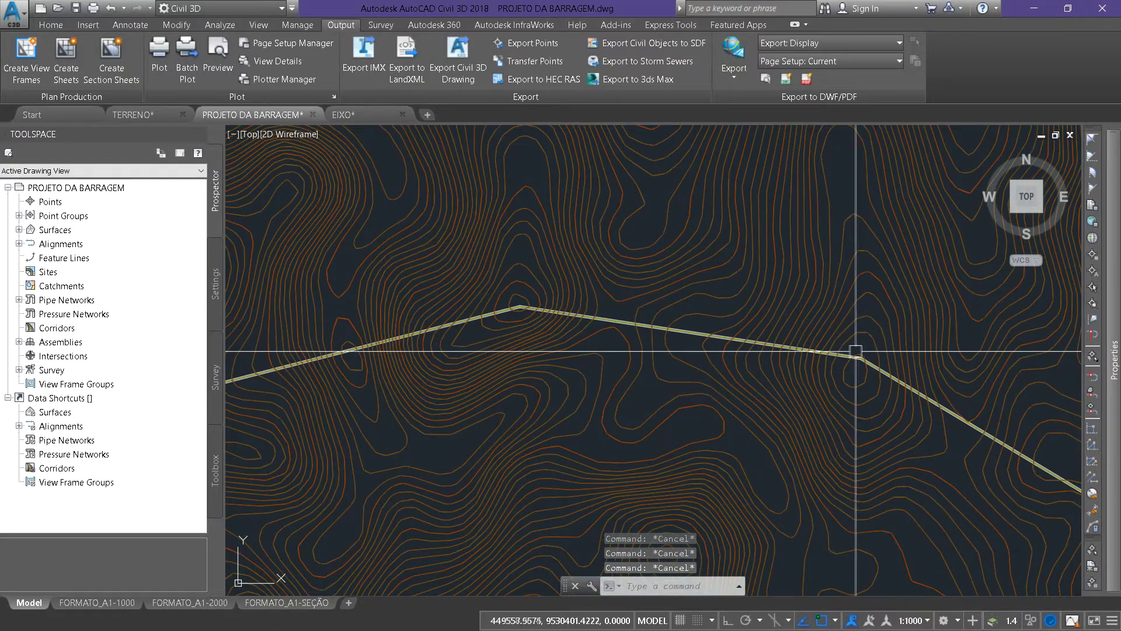
{"action": "mouse_move", "coordinate": [868, 370]}
{"action": "middle_mouse_down"}
{"action": "mouse_move", "coordinate": [656, 285]}
{"action": "mouse_move", "coordinate": [769, 321]}
{"action": "middle_mouse_up"}
{"action": "scroll", "coordinate": [652, 291], "scroll_direction": "down", "scroll_amount": 4}
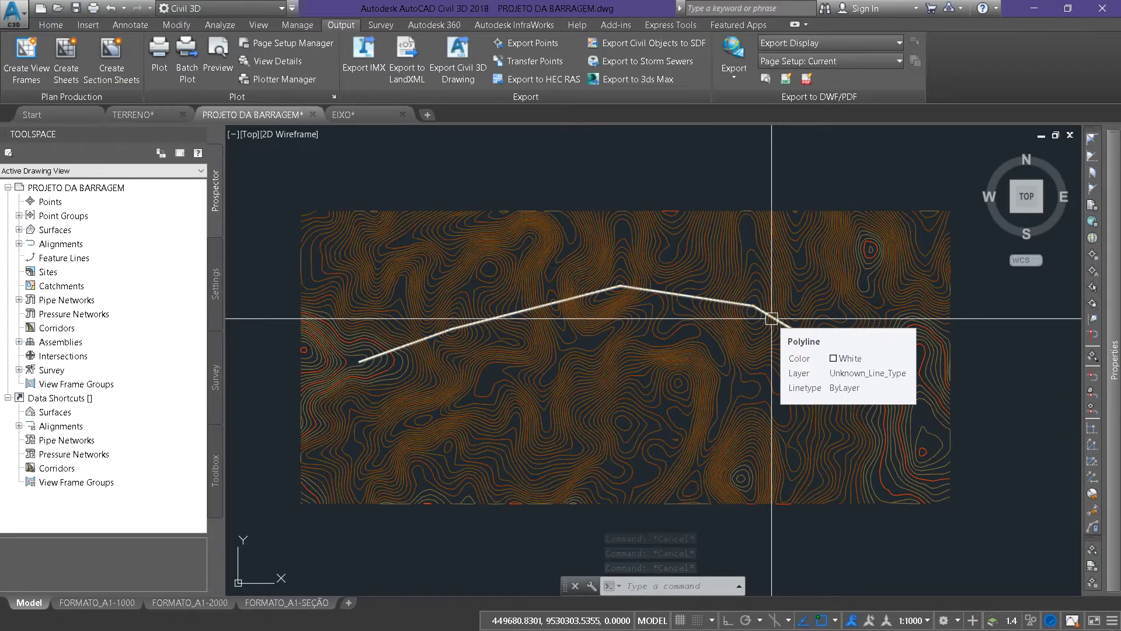
{"action": "scroll", "coordinate": [771, 318], "scroll_direction": "up", "scroll_amount": 4}
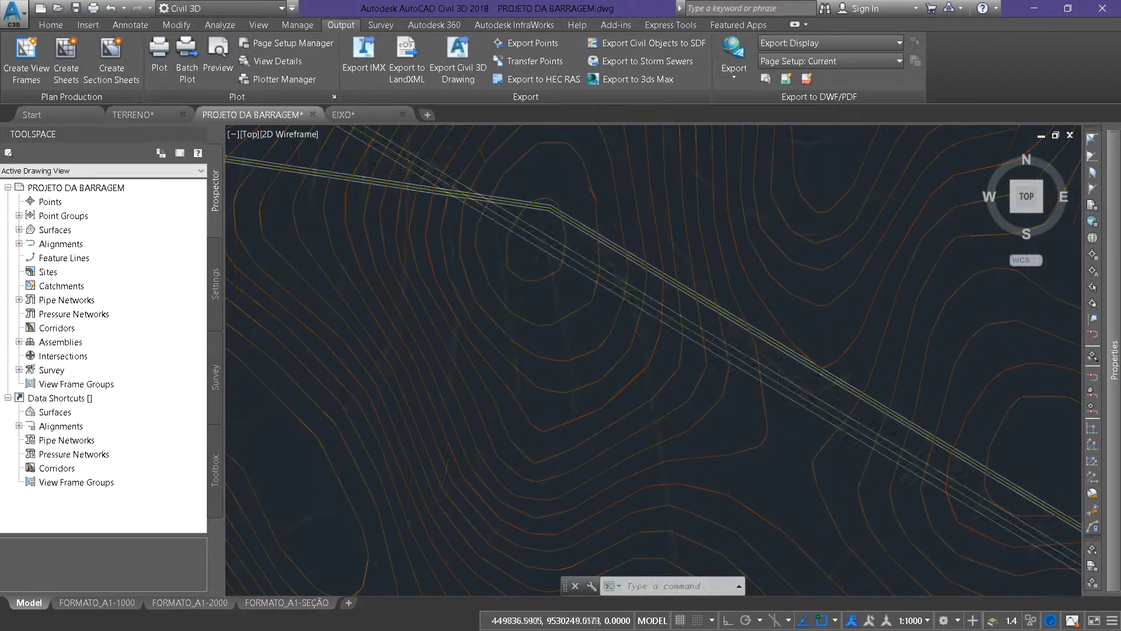
{"action": "scroll", "coordinate": [829, 345], "scroll_direction": "up", "scroll_amount": 5}
{"action": "scroll", "coordinate": [702, 341], "scroll_direction": "down", "scroll_amount": 4}
{"action": "scroll", "coordinate": [699, 343], "scroll_direction": "up", "scroll_amount": 3}
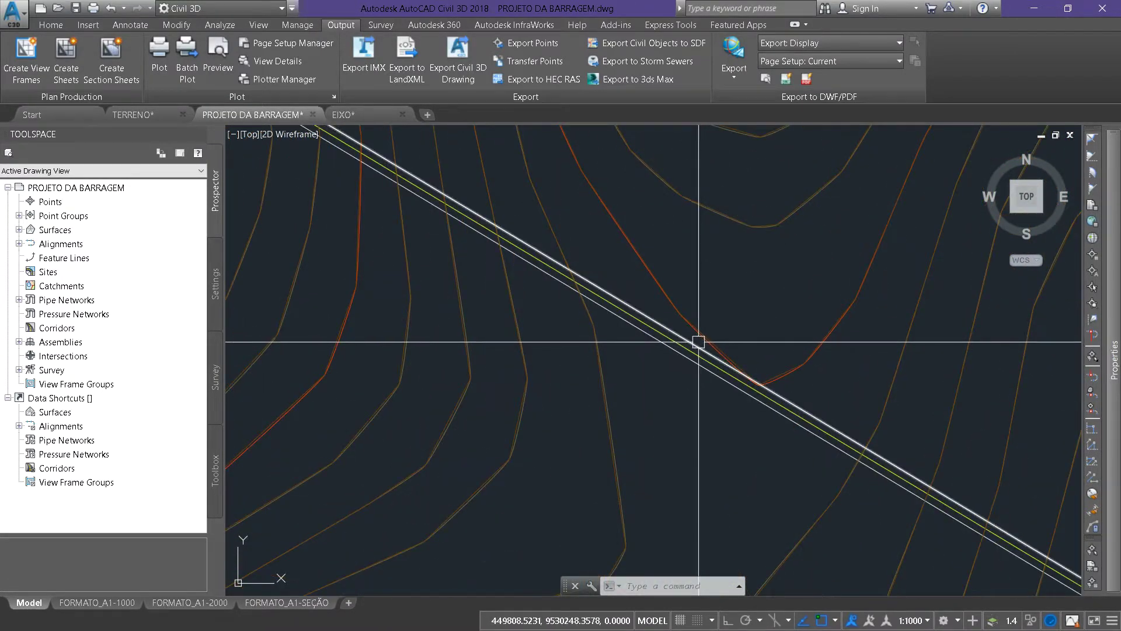
{"action": "scroll", "coordinate": [698, 342], "scroll_direction": "up", "scroll_amount": 5}
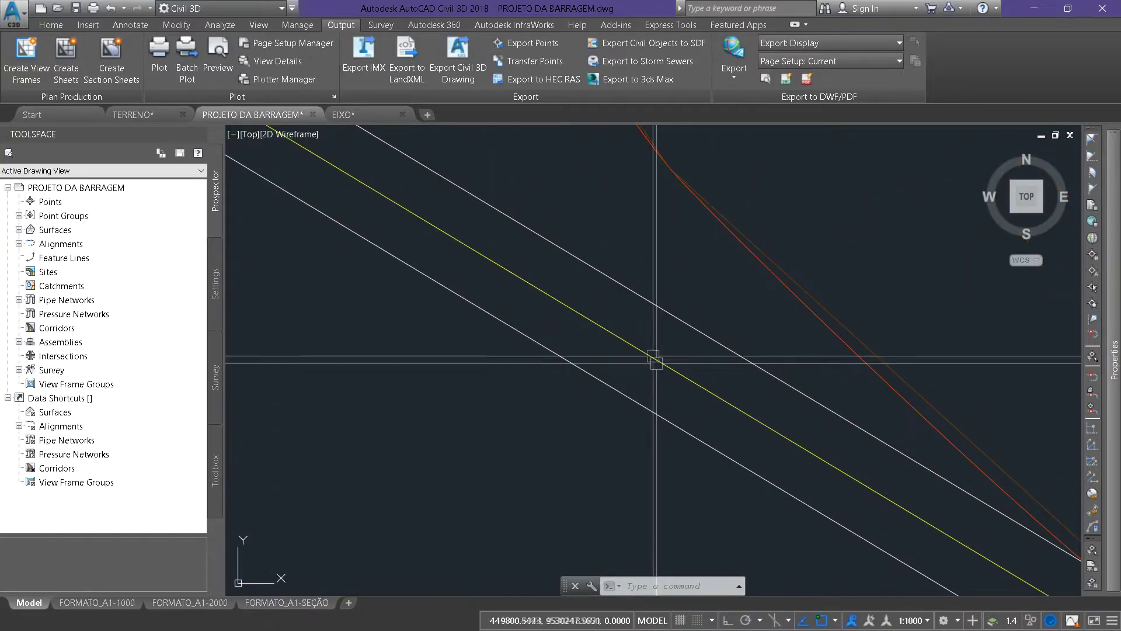
{"action": "scroll", "coordinate": [689, 335], "scroll_direction": "down", "scroll_amount": 10}
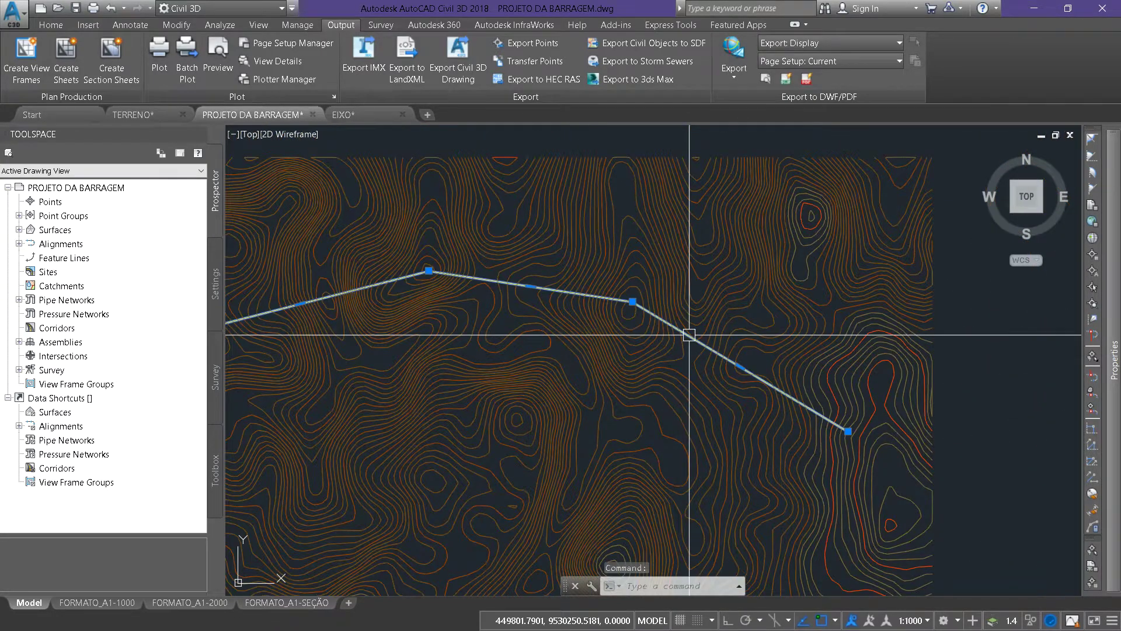
{"action": "scroll", "coordinate": [689, 334], "scroll_direction": "up", "scroll_amount": 2}
{"action": "scroll", "coordinate": [689, 334], "scroll_direction": "up", "scroll_amount": 6}
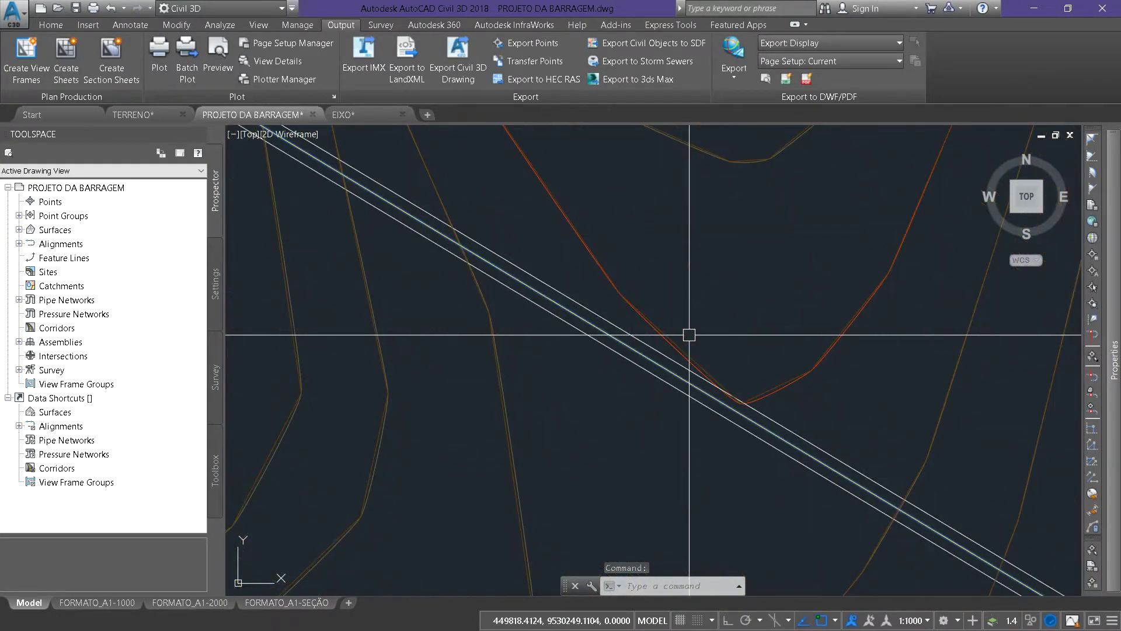
{"action": "key", "text": "Escape"}
{"action": "key", "text": "Escape"}
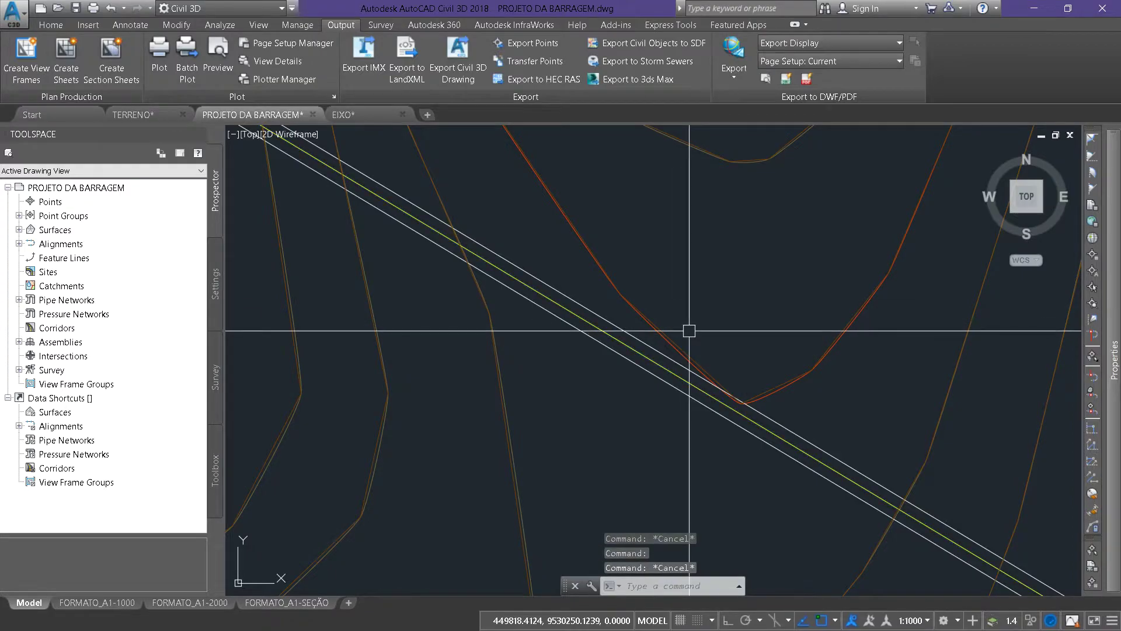
{"action": "left_click", "coordinate": [50, 25]}
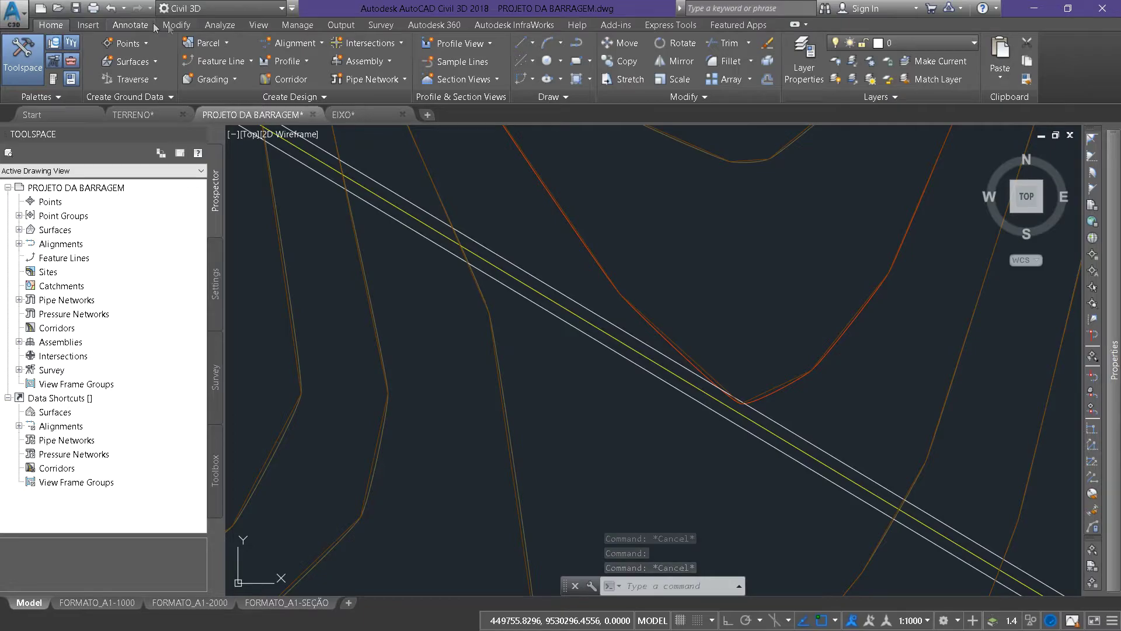
- Start creating an alignment from objects, using the yellow central dam axis polyline as the source
{"action": "left_click", "coordinate": [296, 44]}
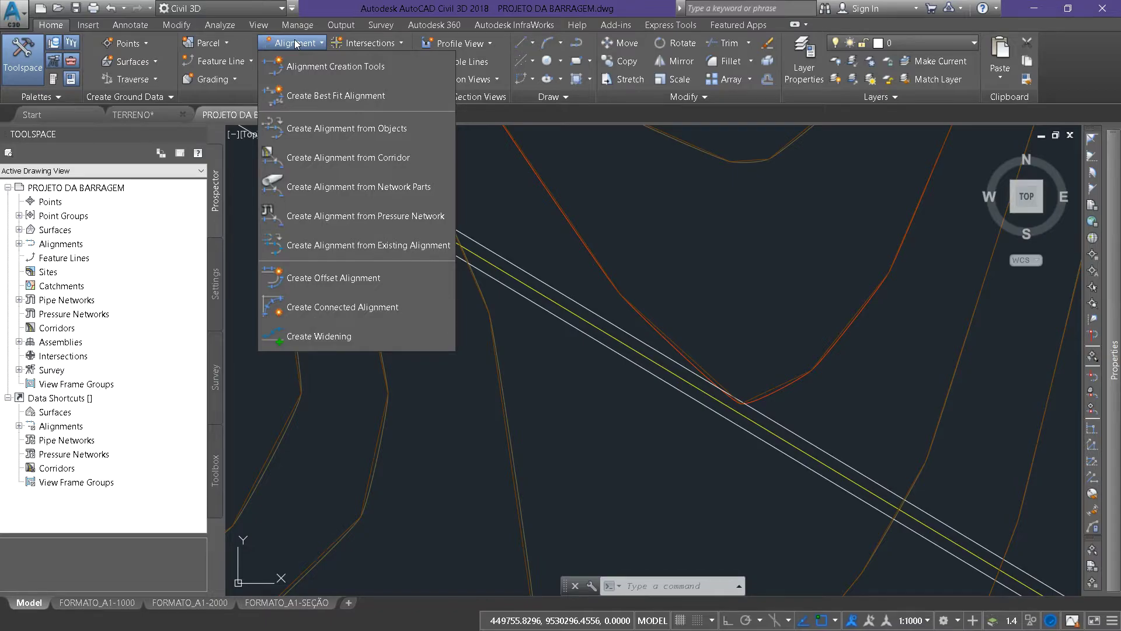
{"action": "left_click", "coordinate": [331, 129]}
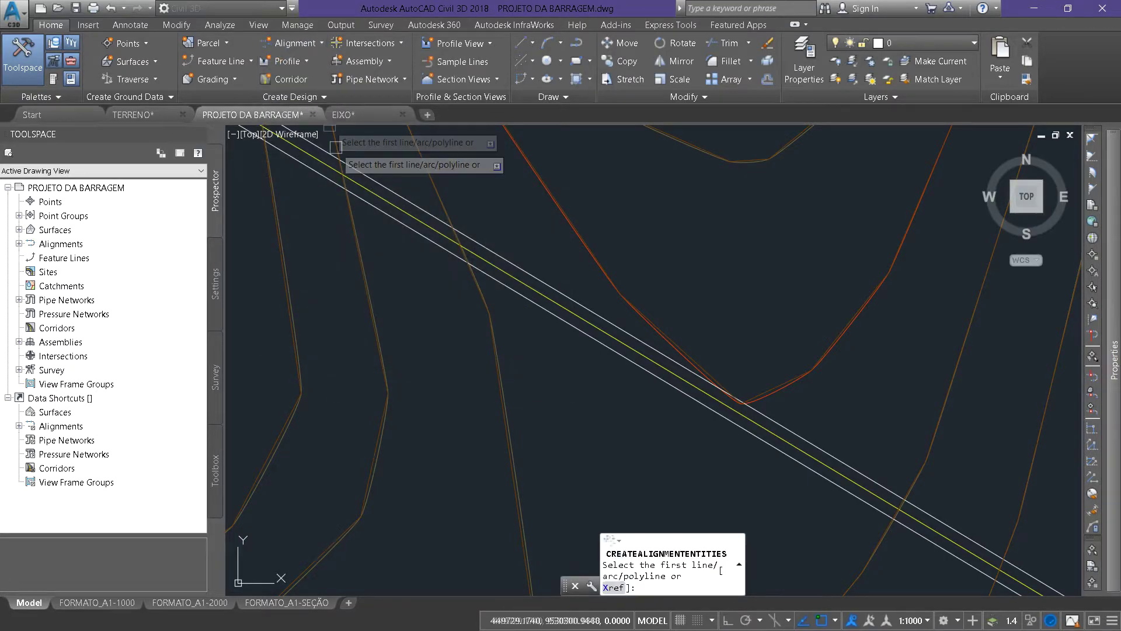
{"action": "scroll", "coordinate": [394, 208], "scroll_direction": "down", "scroll_amount": 5}
{"action": "scroll", "coordinate": [394, 208], "scroll_direction": "down", "scroll_amount": 5}
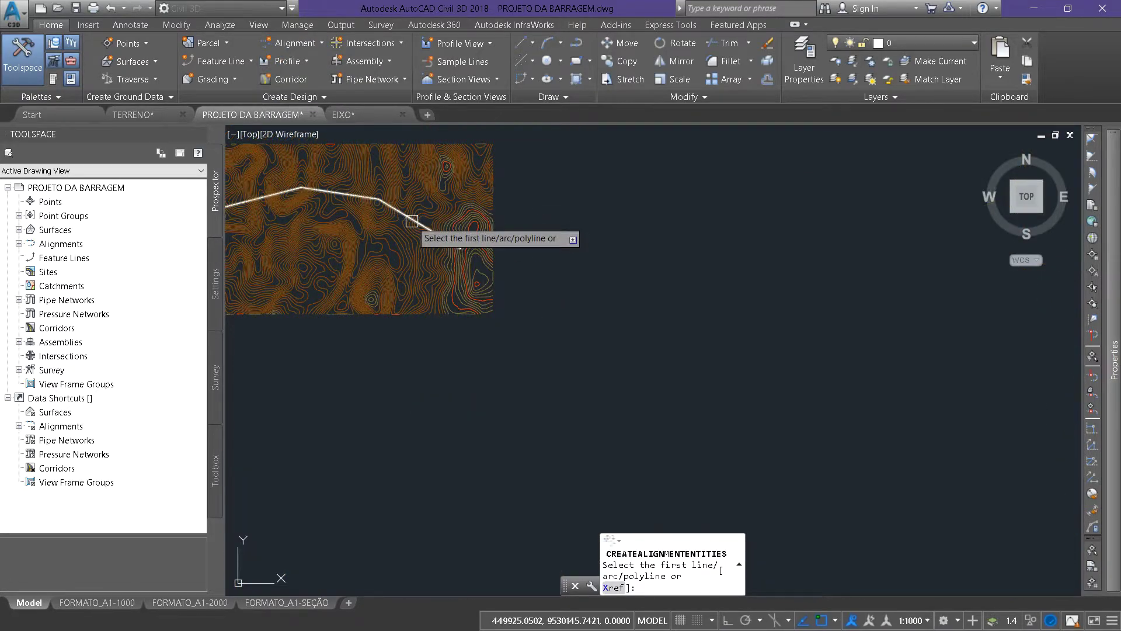
{"action": "middle_click_drag", "start_coordinate": [533, 239], "coordinate": [822, 340]}
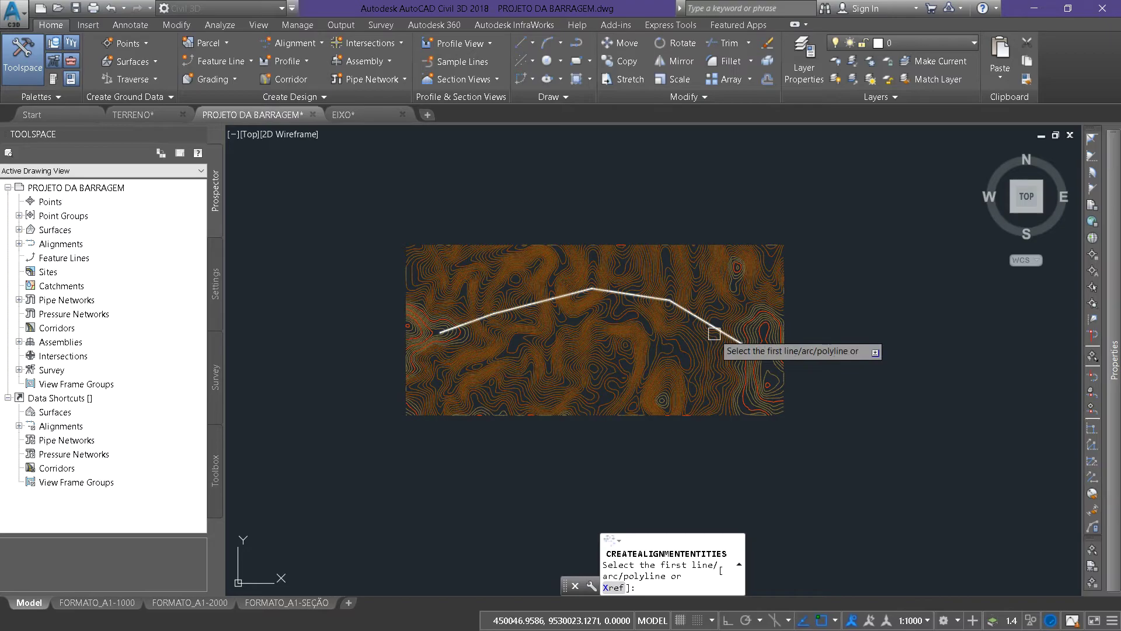
{"action": "scroll", "coordinate": [714, 333], "scroll_direction": "up", "scroll_amount": 5}
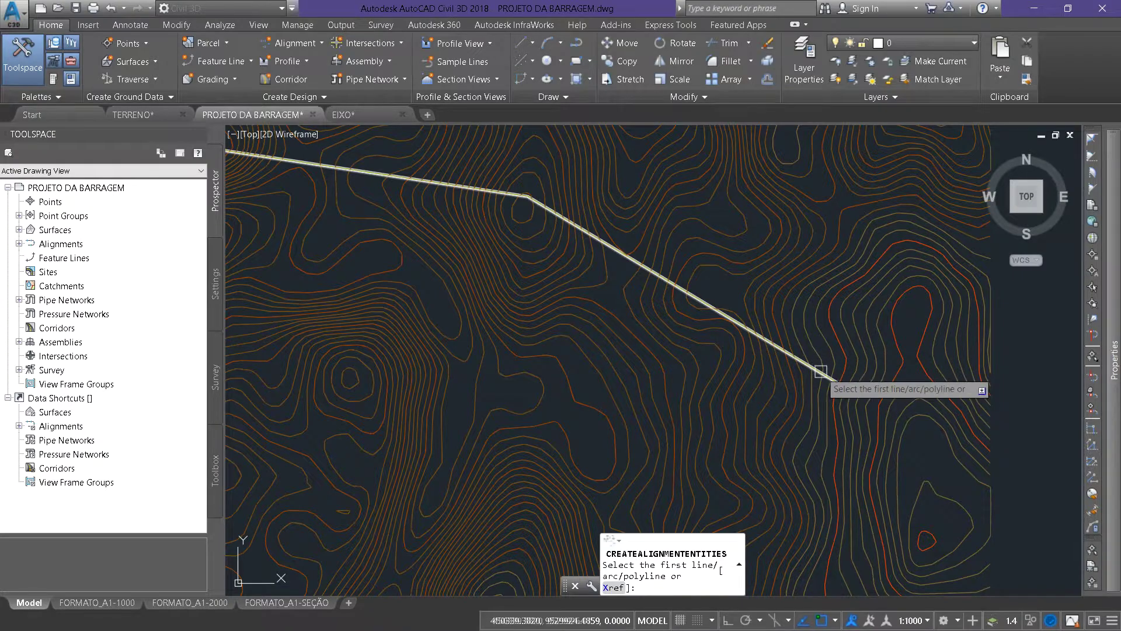
{"action": "scroll", "coordinate": [426, 251], "scroll_direction": "up", "scroll_amount": 4}
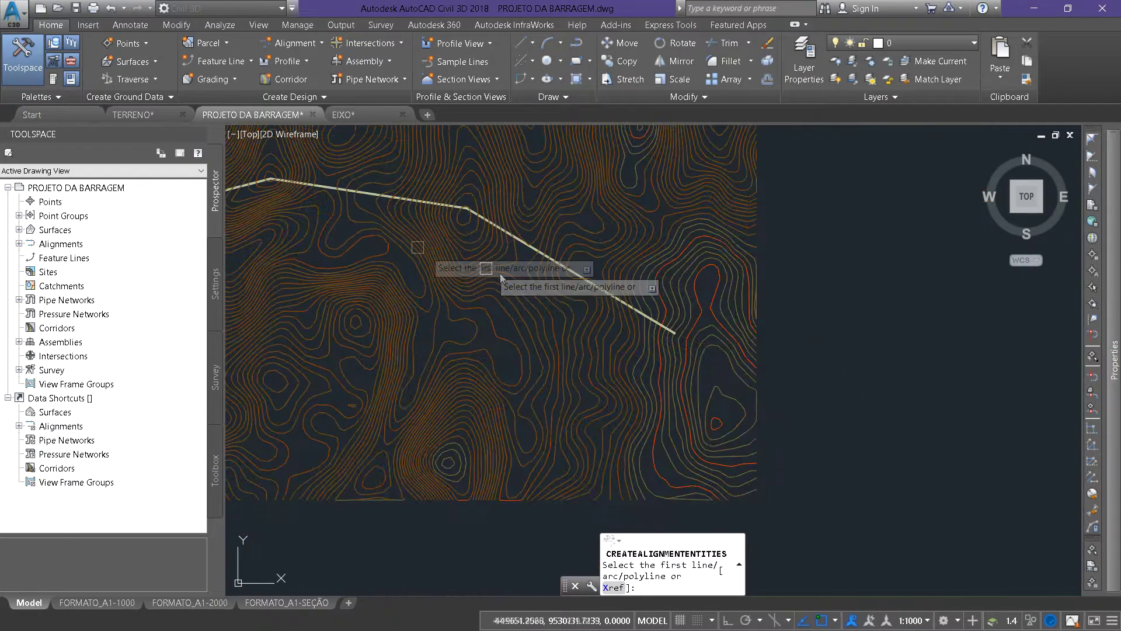
{"action": "scroll", "coordinate": [659, 321], "scroll_direction": "up", "scroll_amount": 15}
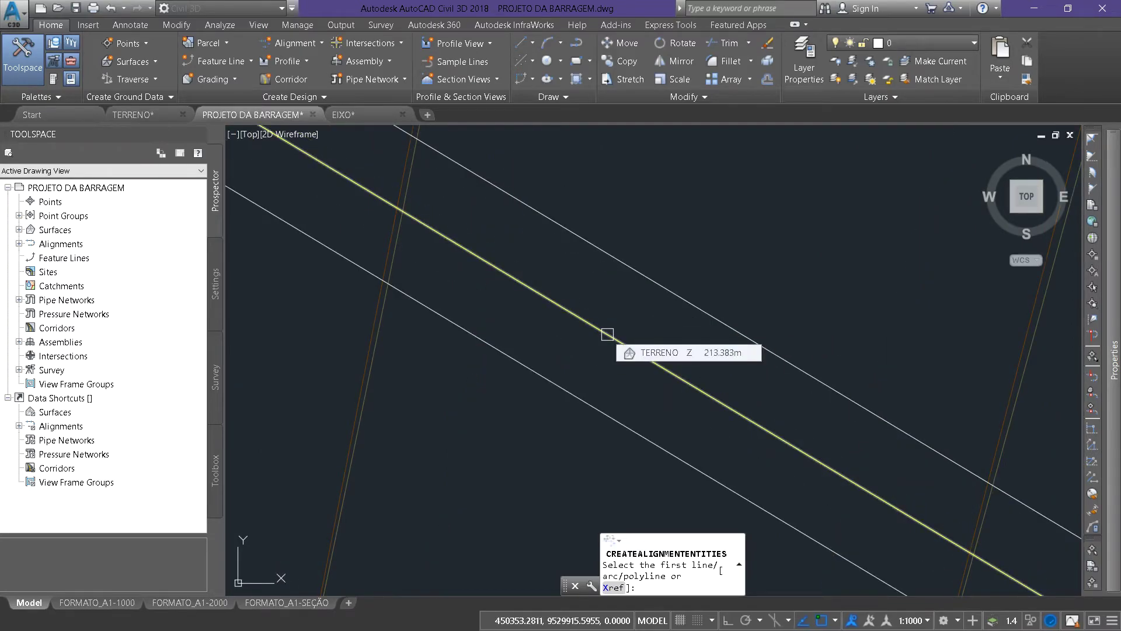
{"action": "left_click", "coordinate": [608, 334]}
{"action": "scroll", "coordinate": [609, 334], "scroll_direction": "down", "scroll_amount": 15}
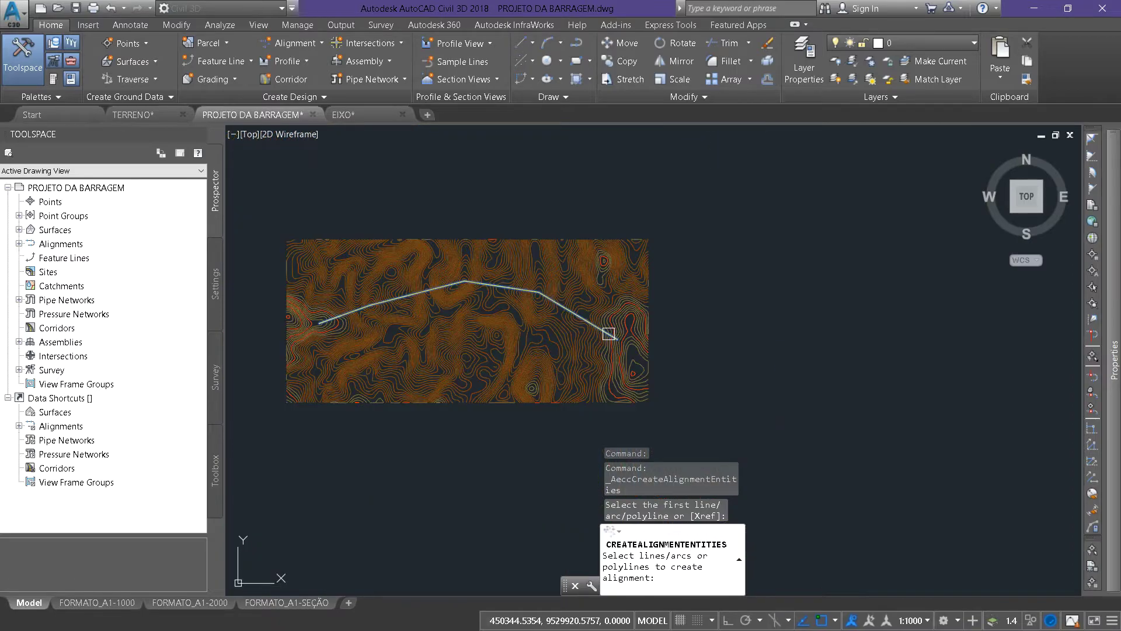
{"action": "scroll", "coordinate": [609, 334], "scroll_direction": "up", "scroll_amount": 8}
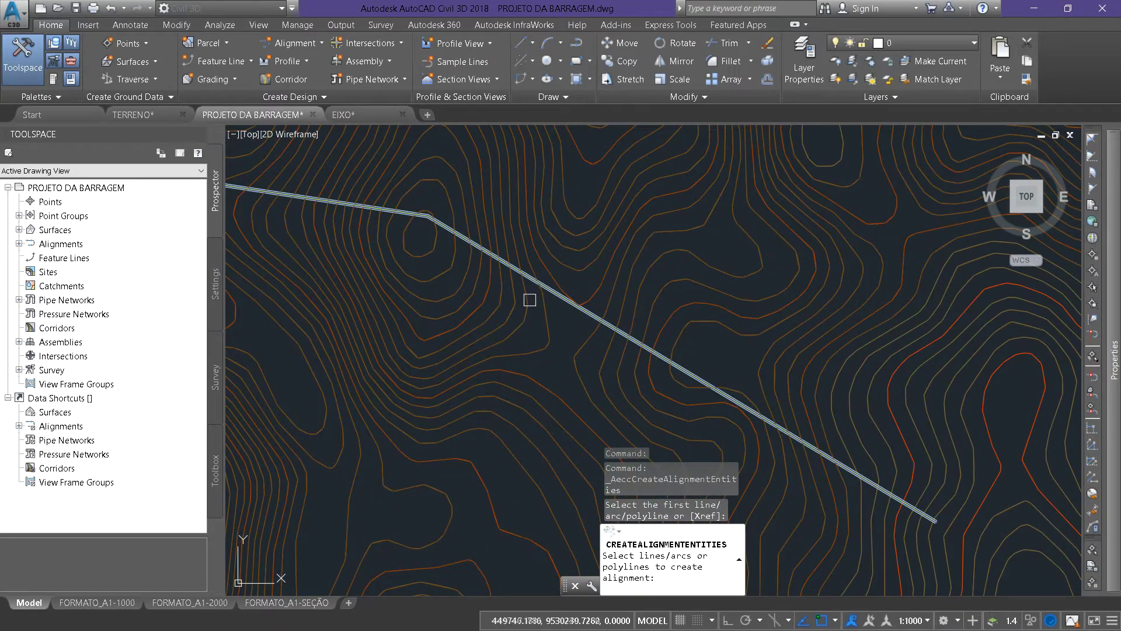
{"action": "key", "text": "Return"}
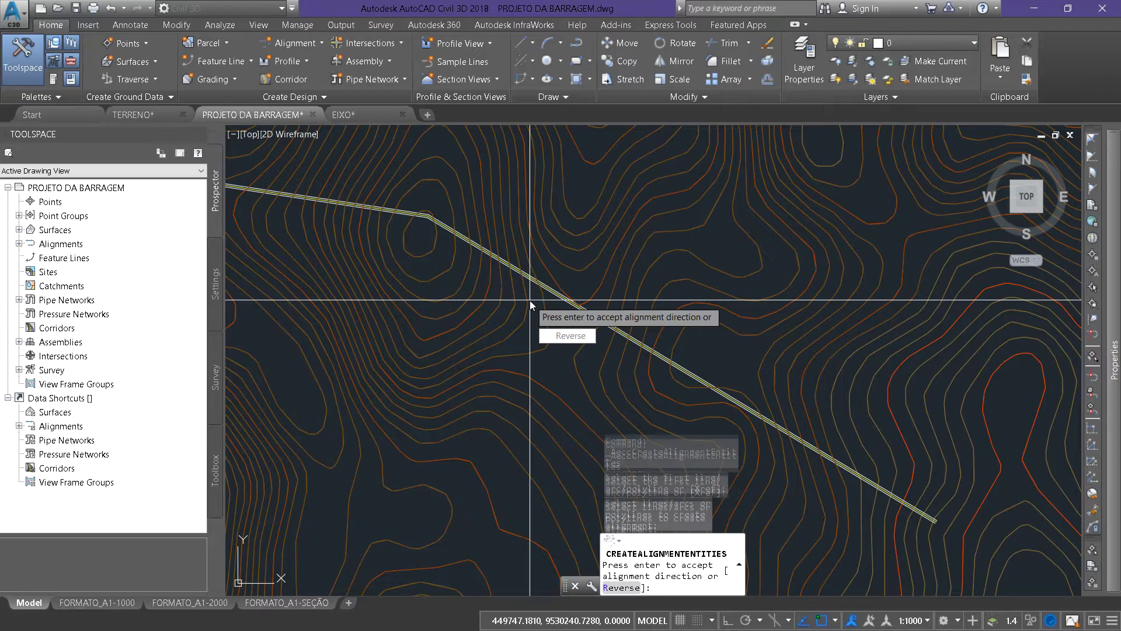
- Accept the proposed alignment direction and name the alignment EIXO LONGITUDINAL DA BARRAGEM
{"action": "scroll", "coordinate": [410, 293], "scroll_direction": "down", "scroll_amount": 10}
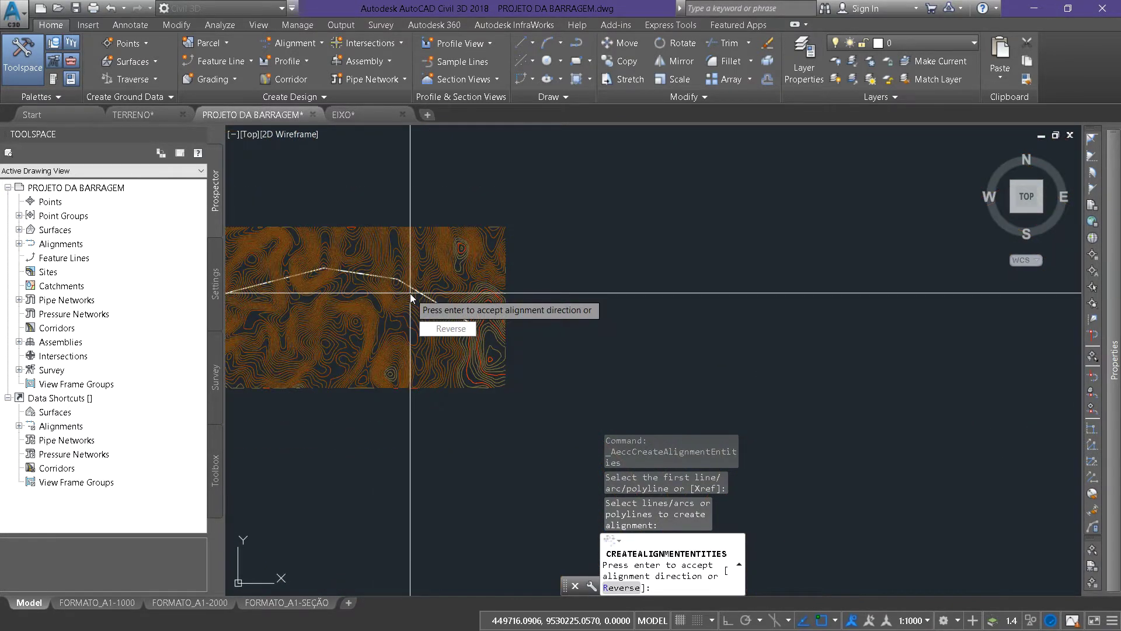
{"action": "scroll", "coordinate": [410, 293], "scroll_direction": "up", "scroll_amount": 10}
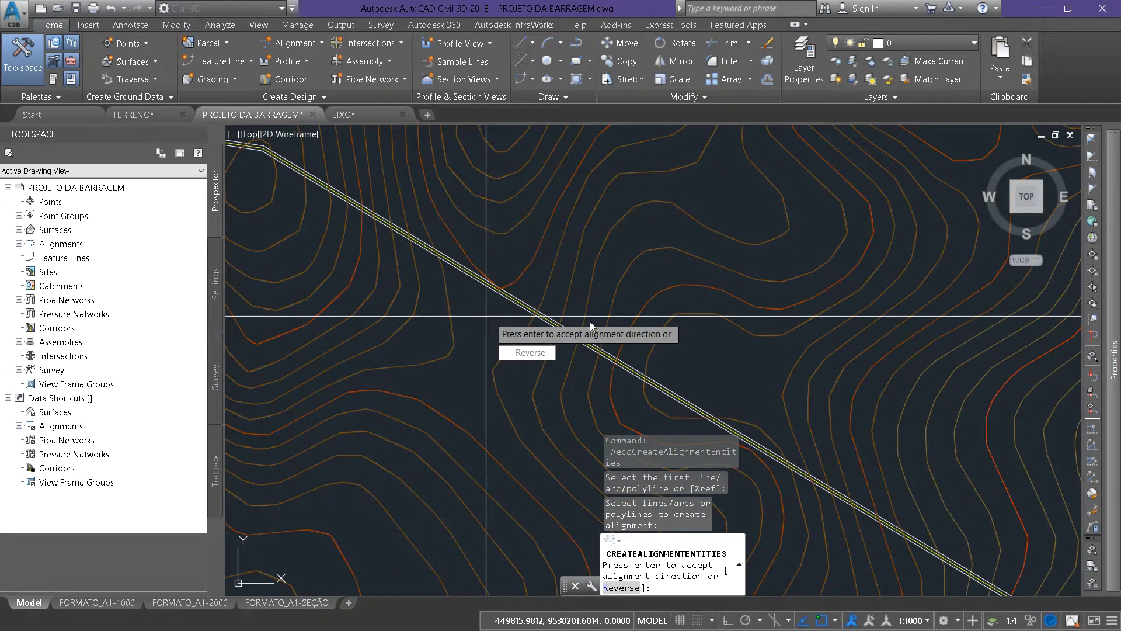
{"action": "key", "text": "Return"}
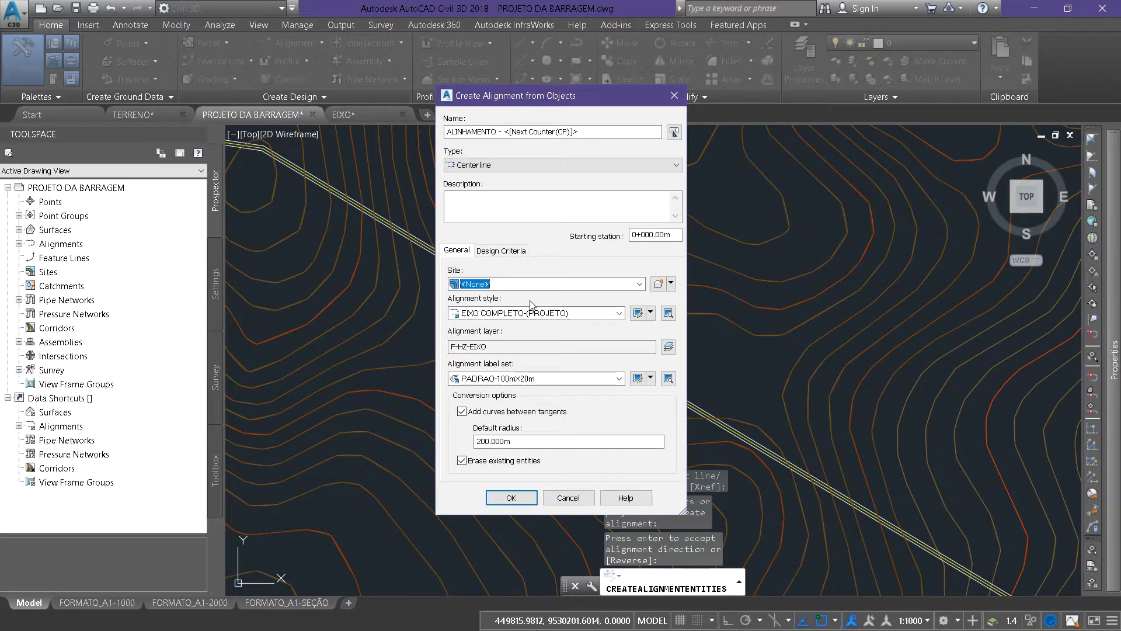
{"action": "left_click", "coordinate": [594, 134]}
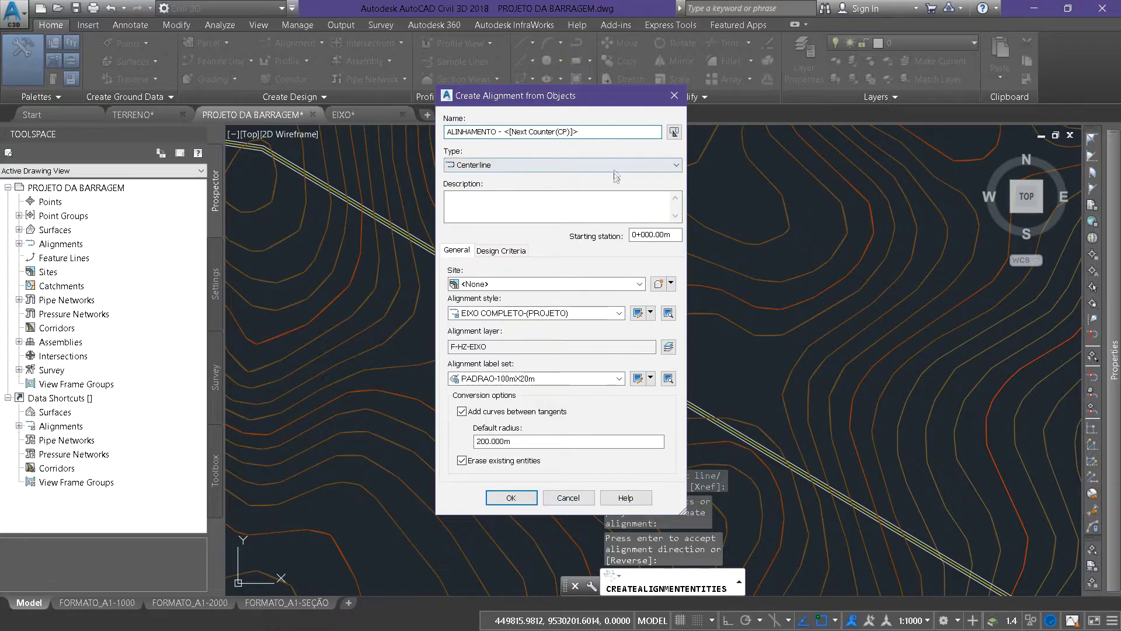
{"action": "left_click_drag", "start_coordinate": [600, 132], "coordinate": [401, 138]}
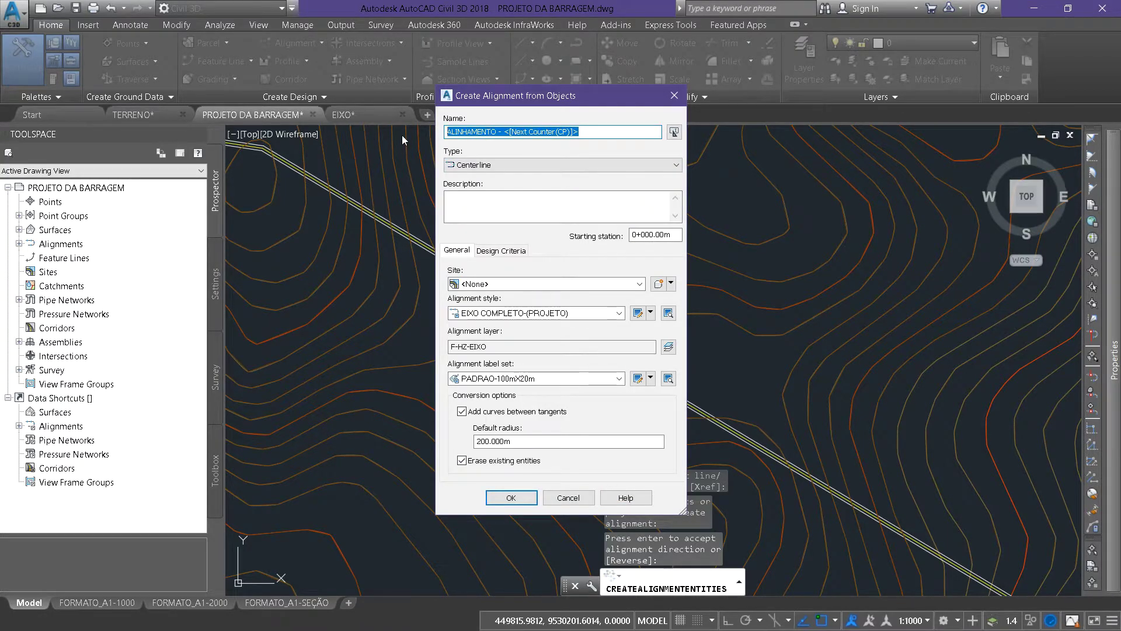
{"action": "type", "text": "ei"}
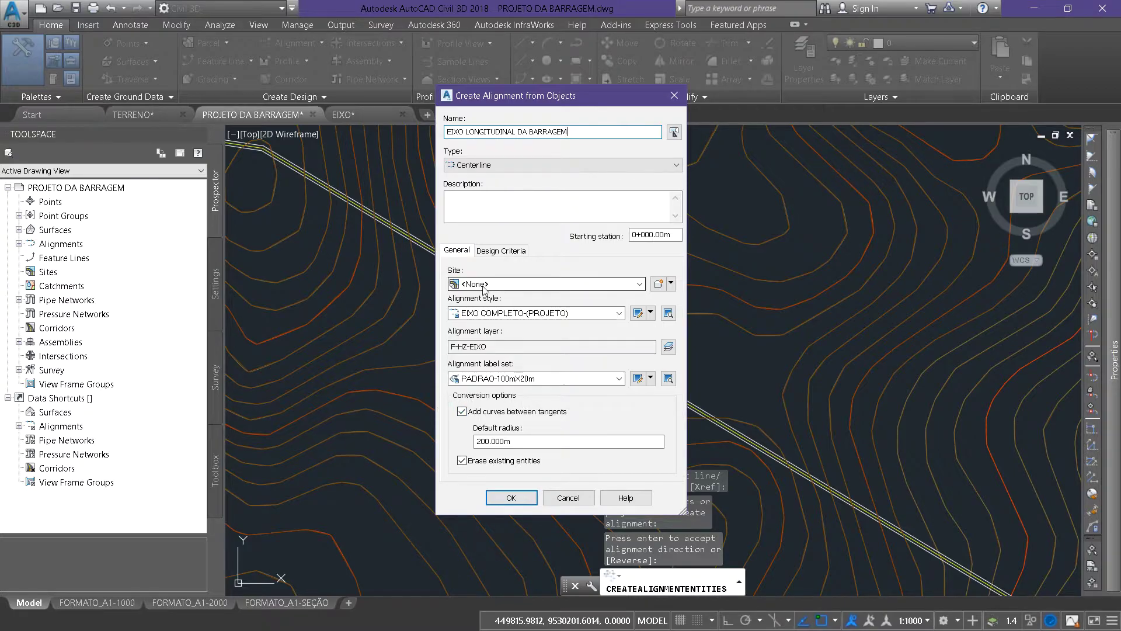
- Turn off adding curves between tangents and criteria-based design, and create the alignment
{"action": "left_click", "coordinate": [462, 411]}
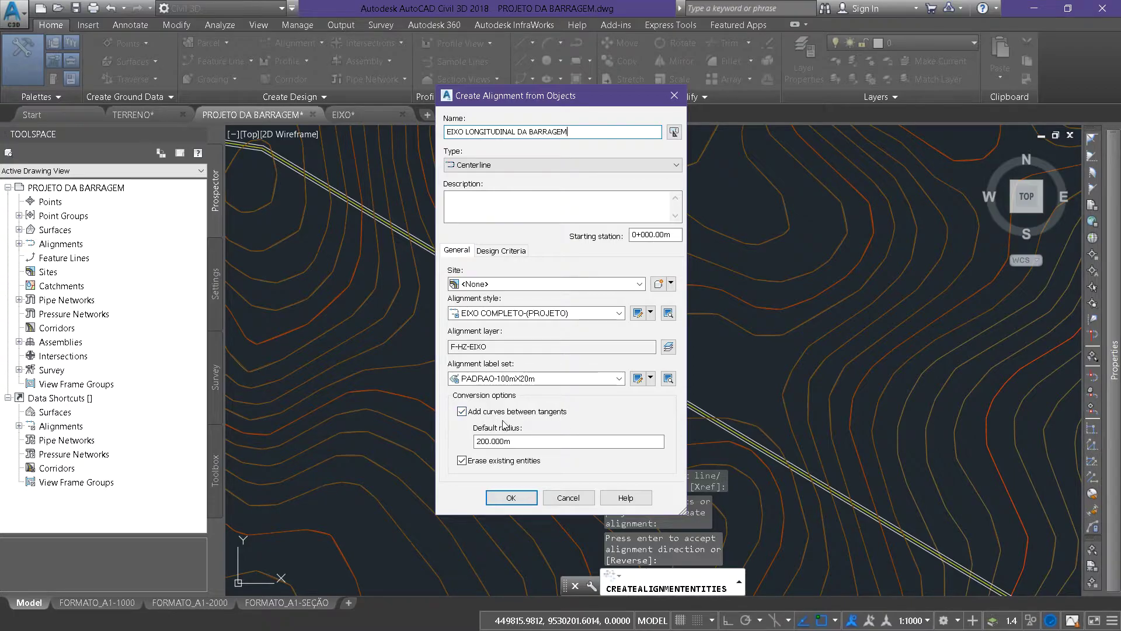
{"action": "left_click", "coordinate": [462, 412]}
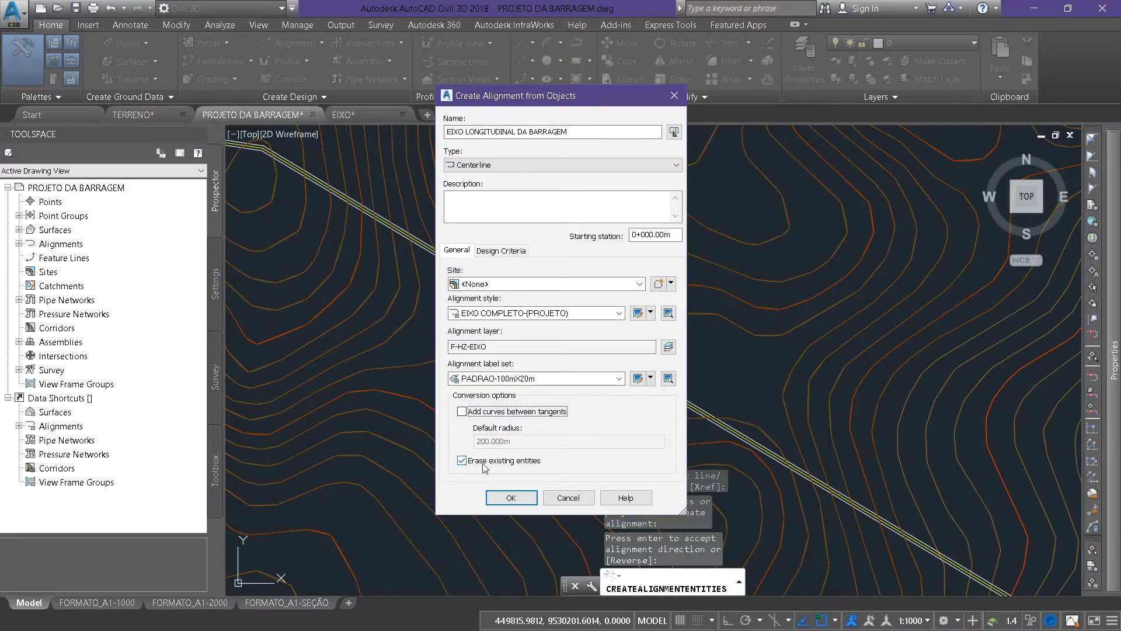
{"action": "left_click", "coordinate": [490, 254]}
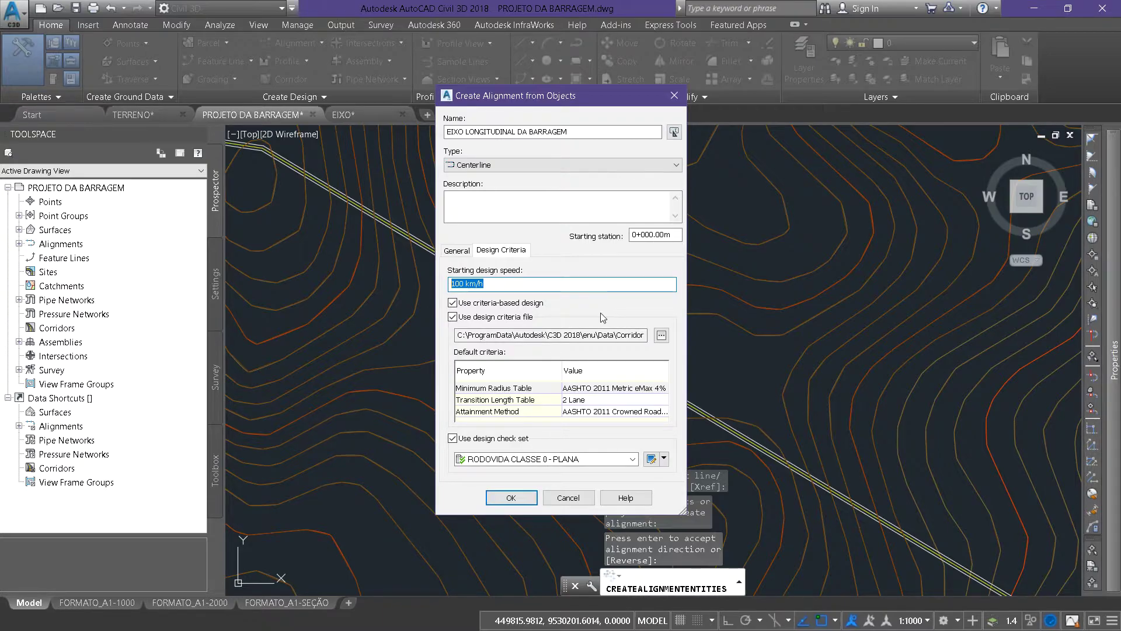
{"action": "left_click", "coordinate": [453, 303]}
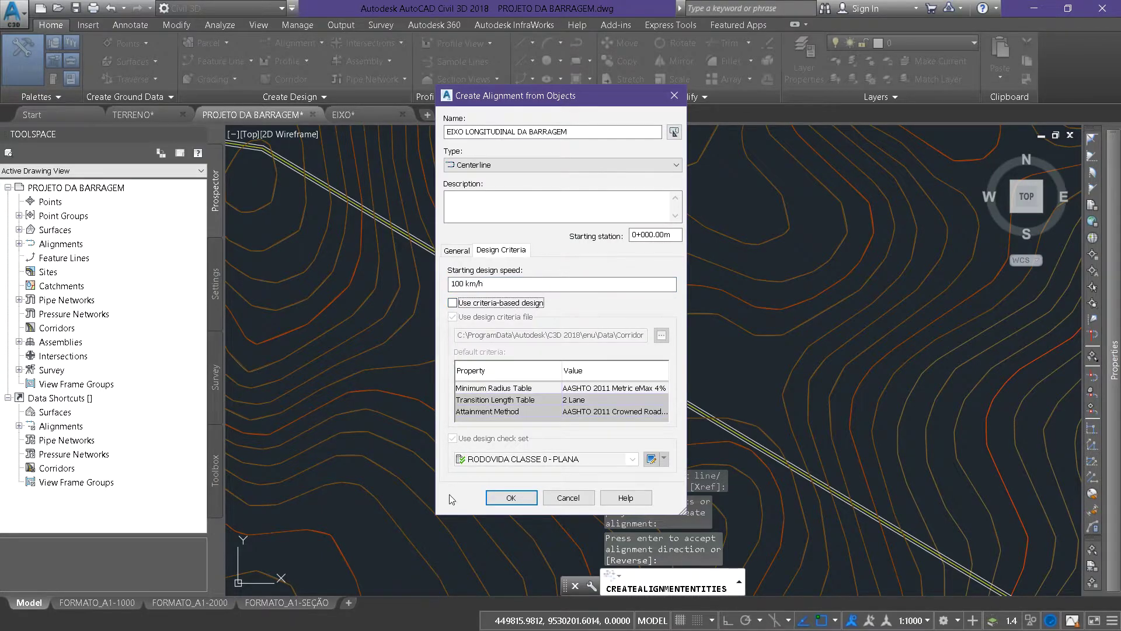
{"action": "left_click", "coordinate": [510, 498]}
- Examine the new alignment's labels and stationing around its eastern end against the crest edges and contours
{"action": "scroll", "coordinate": [559, 379], "scroll_direction": "down", "scroll_amount": 4}
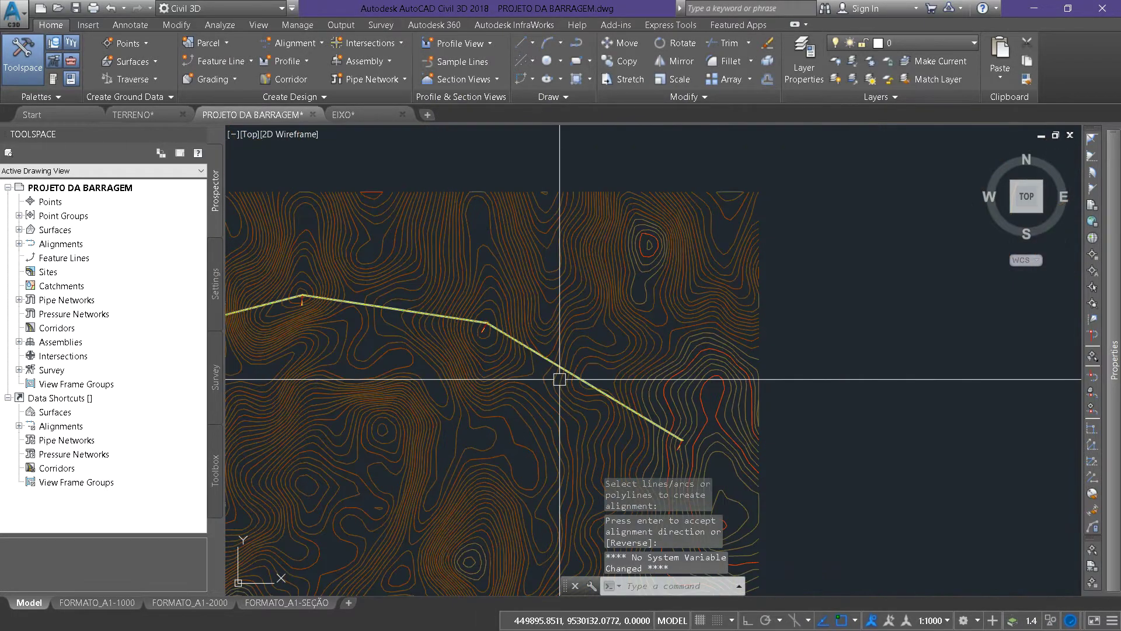
{"action": "scroll", "coordinate": [583, 401], "scroll_direction": "up", "scroll_amount": 5}
{"action": "middle_click_drag", "start_coordinate": [703, 473], "coordinate": [451, 184]}
{"action": "scroll", "coordinate": [451, 183], "scroll_direction": "down", "scroll_amount": 3}
{"action": "middle_click_drag", "start_coordinate": [715, 365], "coordinate": [697, 317]}
{"action": "scroll", "coordinate": [700, 388], "scroll_direction": "up", "scroll_amount": 5}
{"action": "scroll", "coordinate": [700, 387], "scroll_direction": "down", "scroll_amount": 8}
{"action": "scroll", "coordinate": [620, 321], "scroll_direction": "up", "scroll_amount": 5}
{"action": "scroll", "coordinate": [491, 250], "scroll_direction": "down", "scroll_amount": 4}
{"action": "scroll", "coordinate": [800, 438], "scroll_direction": "up", "scroll_amount": 3}
{"action": "scroll", "coordinate": [475, 285], "scroll_direction": "down", "scroll_amount": 4}
{"action": "scroll", "coordinate": [580, 255], "scroll_direction": "up", "scroll_amount": 3}
{"action": "scroll", "coordinate": [546, 237], "scroll_direction": "up", "scroll_amount": 2}
{"action": "scroll", "coordinate": [713, 426], "scroll_direction": "down", "scroll_amount": 6}
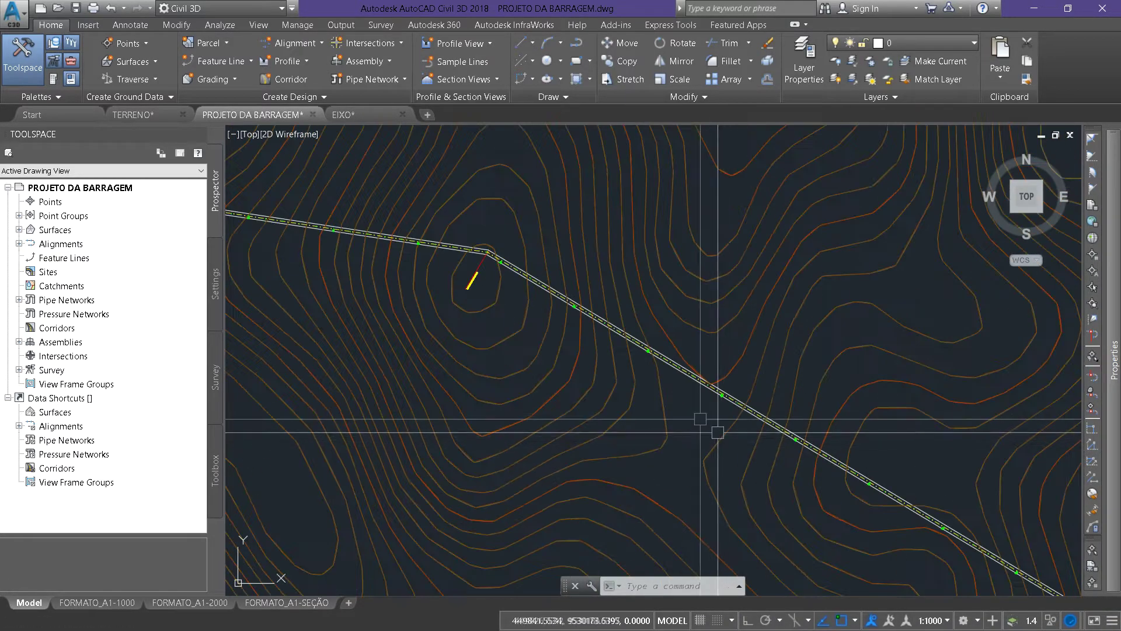
- Examine the PI label at the eastern bend and follow the alignment westward to its final station label
{"action": "scroll", "coordinate": [555, 234], "scroll_direction": "up", "scroll_amount": 6}
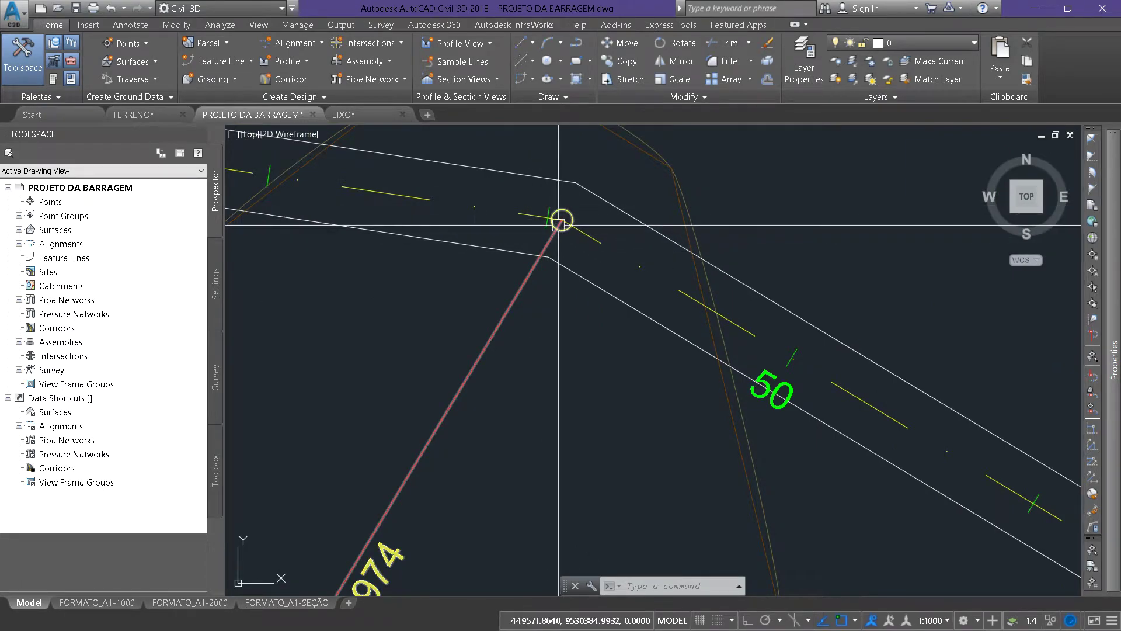
{"action": "scroll", "coordinate": [559, 224], "scroll_direction": "down", "scroll_amount": 2}
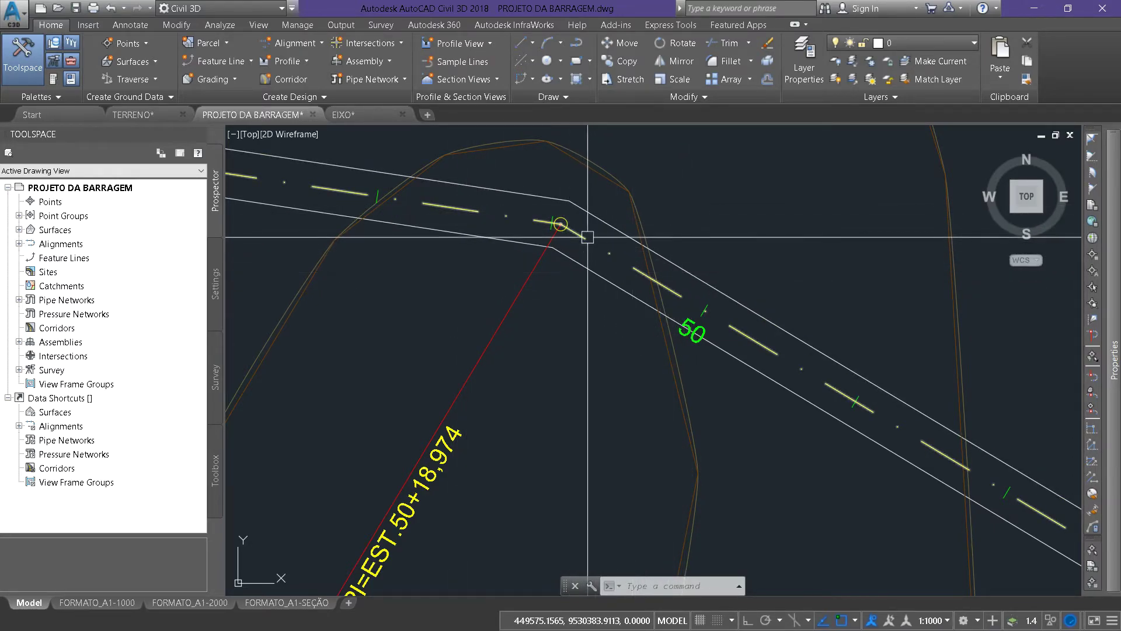
{"action": "scroll", "coordinate": [484, 224], "scroll_direction": "down", "scroll_amount": 4}
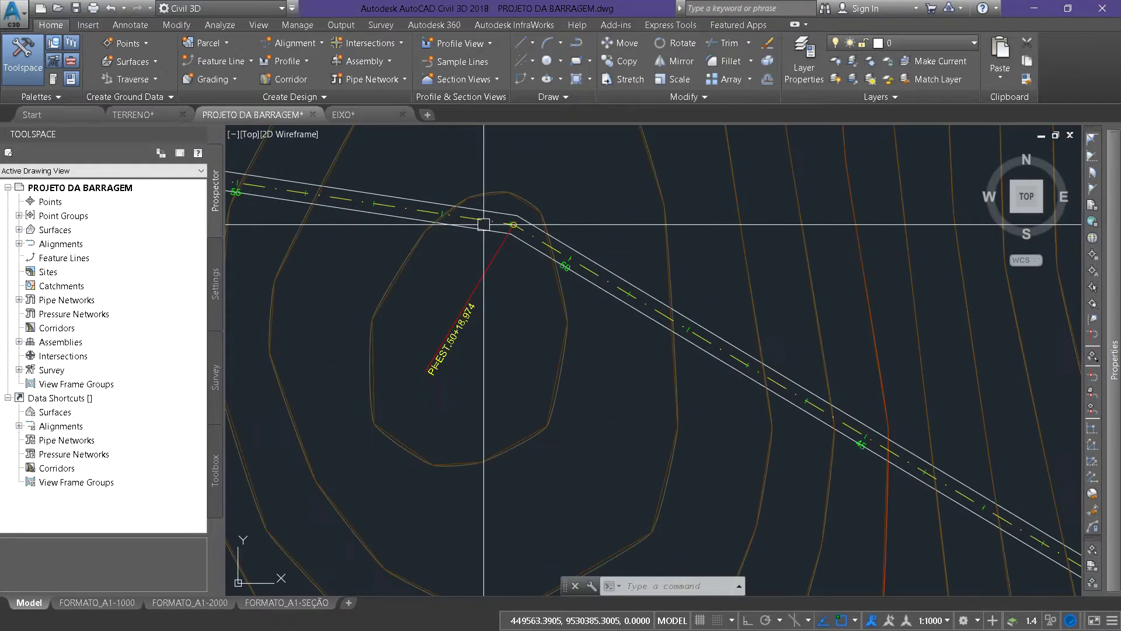
{"action": "middle_click_drag", "start_coordinate": [463, 233], "coordinate": [682, 288]}
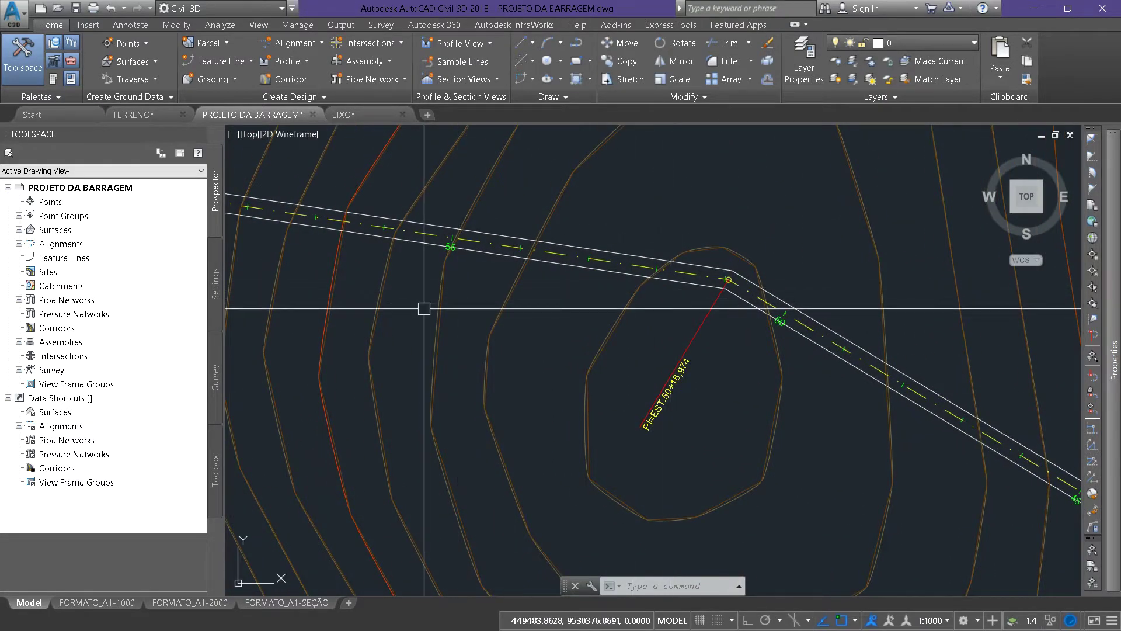
{"action": "middle_click_drag", "start_coordinate": [424, 308], "coordinate": [540, 362]}
{"action": "scroll", "coordinate": [680, 327], "scroll_direction": "down", "scroll_amount": 3}
{"action": "scroll", "coordinate": [562, 297], "scroll_direction": "down", "scroll_amount": 1}
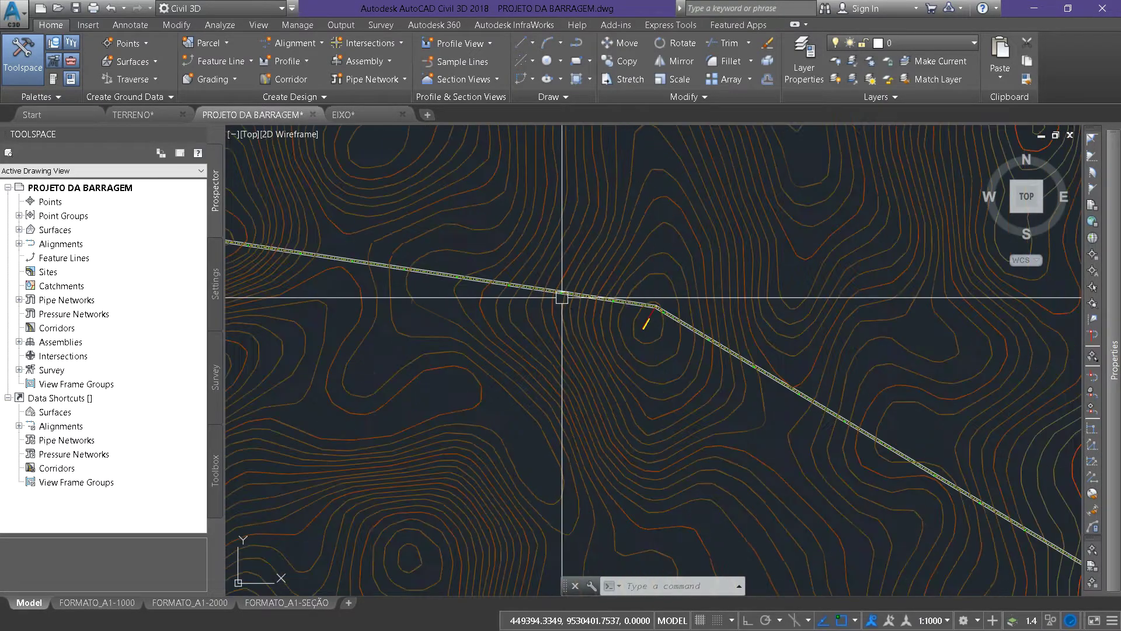
{"action": "middle_click_drag", "start_coordinate": [561, 298], "coordinate": [889, 322]}
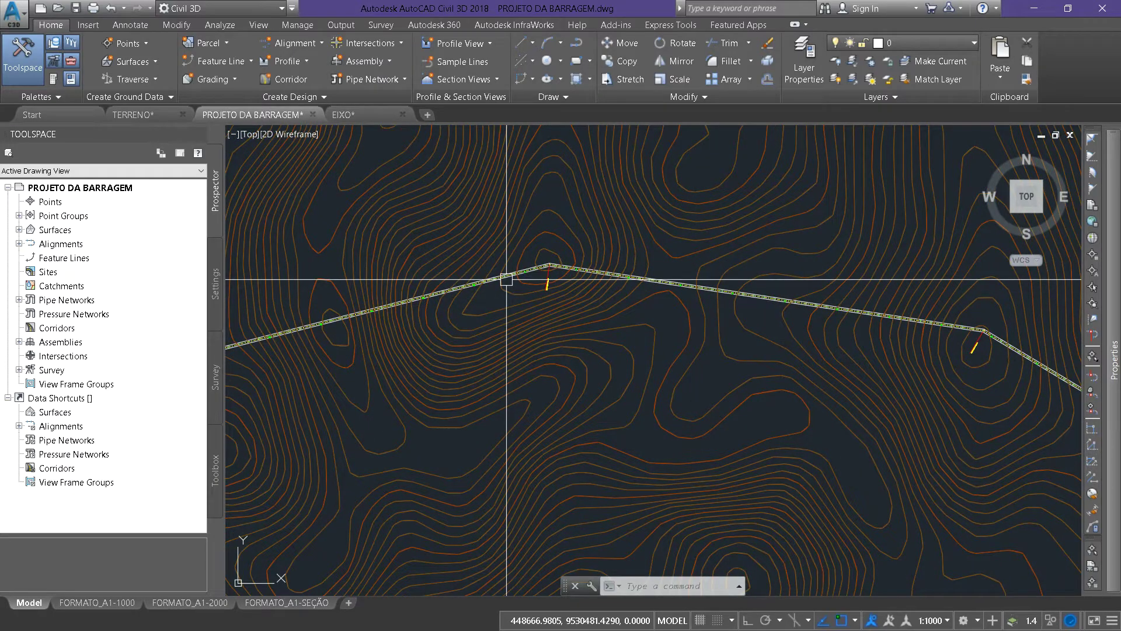
{"action": "middle_click_drag", "start_coordinate": [506, 279], "coordinate": [675, 235]}
{"action": "mouse_move", "coordinate": [320, 318]}
{"action": "middle_mouse_down"}
{"action": "mouse_move", "coordinate": [445, 280]}
{"action": "mouse_move", "coordinate": [450, 305]}
{"action": "mouse_move", "coordinate": [643, 212]}
{"action": "middle_mouse_up"}
{"action": "scroll", "coordinate": [367, 326], "scroll_direction": "up", "scroll_amount": 8}
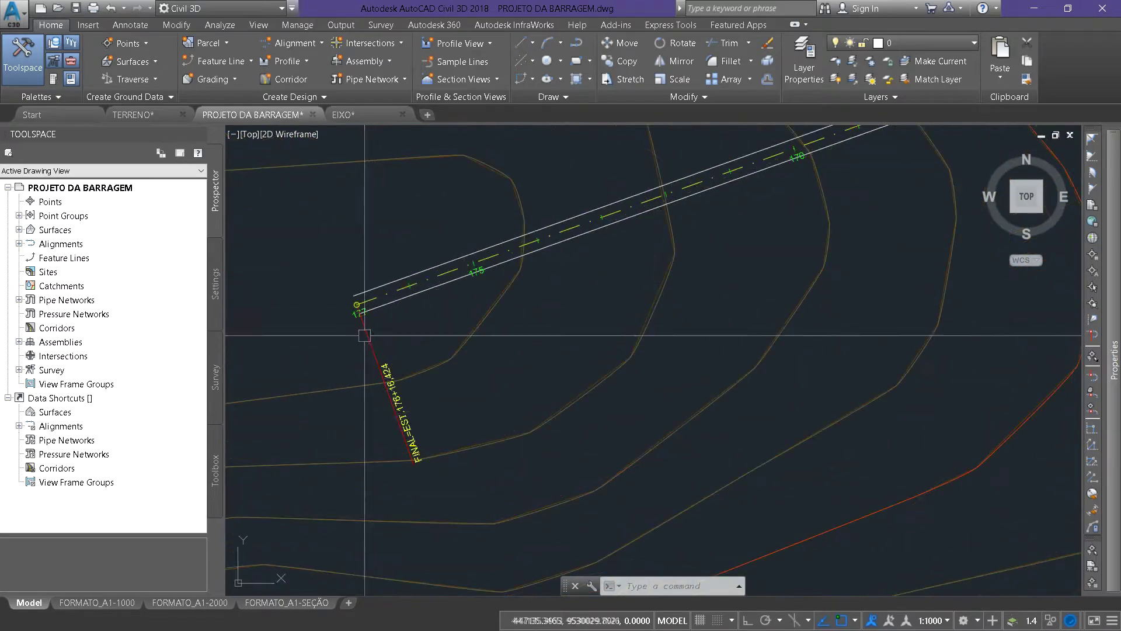
{"action": "scroll", "coordinate": [365, 335], "scroll_direction": "up", "scroll_amount": 4}
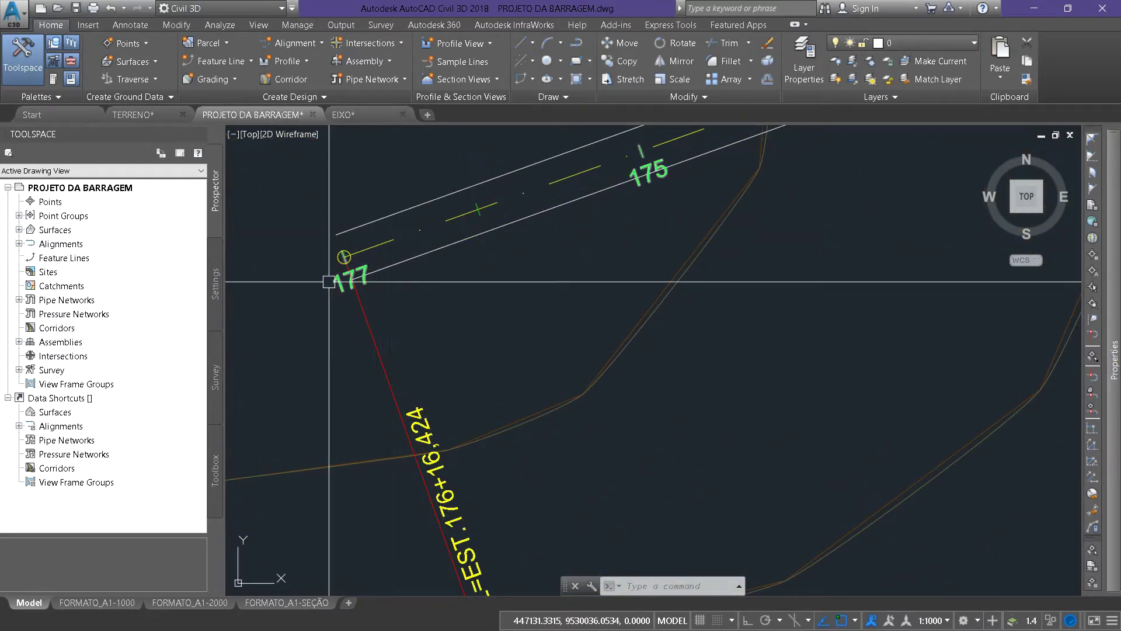
{"action": "middle_click_drag", "start_coordinate": [455, 406], "coordinate": [426, 243]}
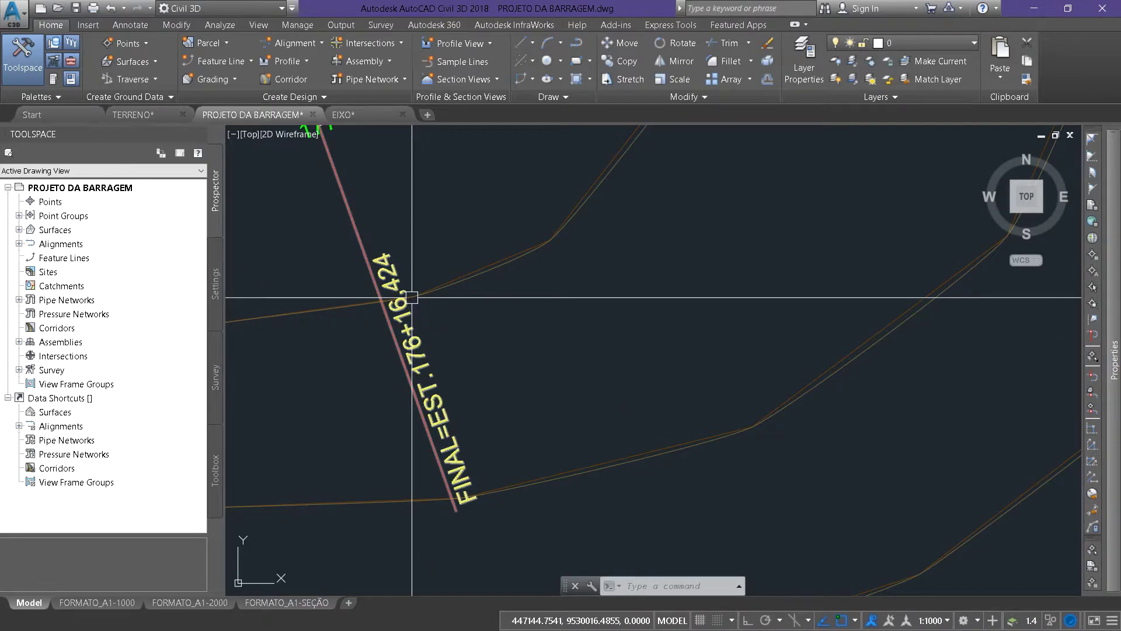
- Examine the whole alignment and the station ticks and numbers along its easternmost stretch in close-up
{"action": "scroll", "coordinate": [412, 297], "scroll_direction": "down", "scroll_amount": 3}
{"action": "scroll", "coordinate": [525, 257], "scroll_direction": "down", "scroll_amount": 3}
{"action": "scroll", "coordinate": [550, 290], "scroll_direction": "down", "scroll_amount": 3}
{"action": "middle_click_drag", "start_coordinate": [551, 300], "coordinate": [308, 320]}
{"action": "scroll", "coordinate": [307, 320], "scroll_direction": "down", "scroll_amount": 2}
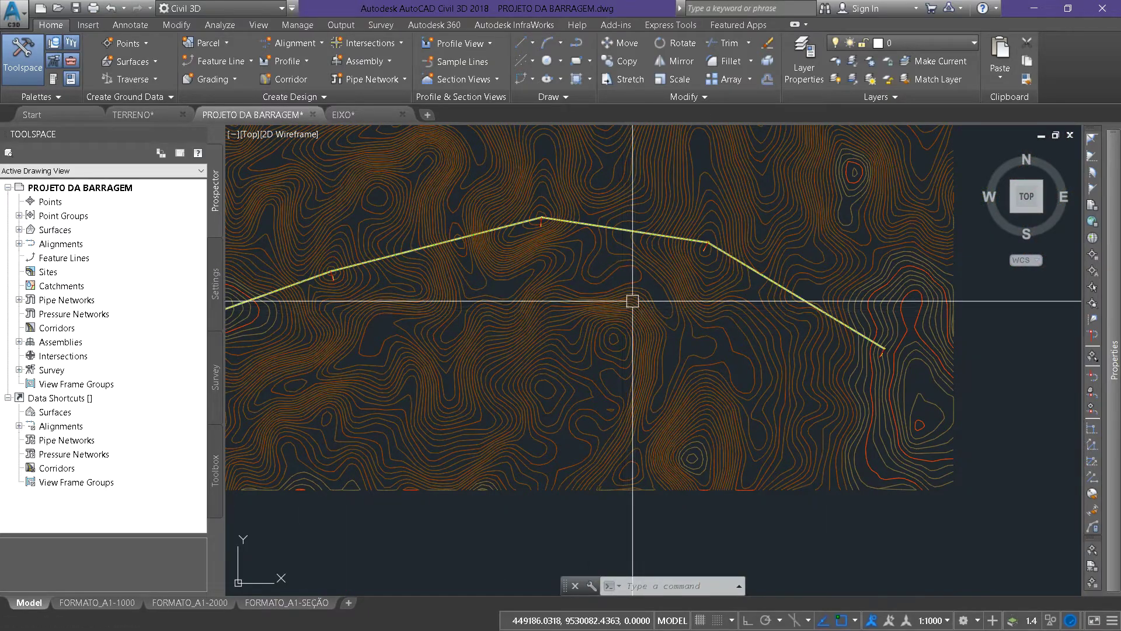
{"action": "scroll", "coordinate": [829, 315], "scroll_direction": "up", "scroll_amount": 8}
{"action": "scroll", "coordinate": [903, 383], "scroll_direction": "down", "scroll_amount": 4}
{"action": "scroll", "coordinate": [700, 287], "scroll_direction": "up", "scroll_amount": 5}
{"action": "scroll", "coordinate": [686, 259], "scroll_direction": "up", "scroll_amount": 2}
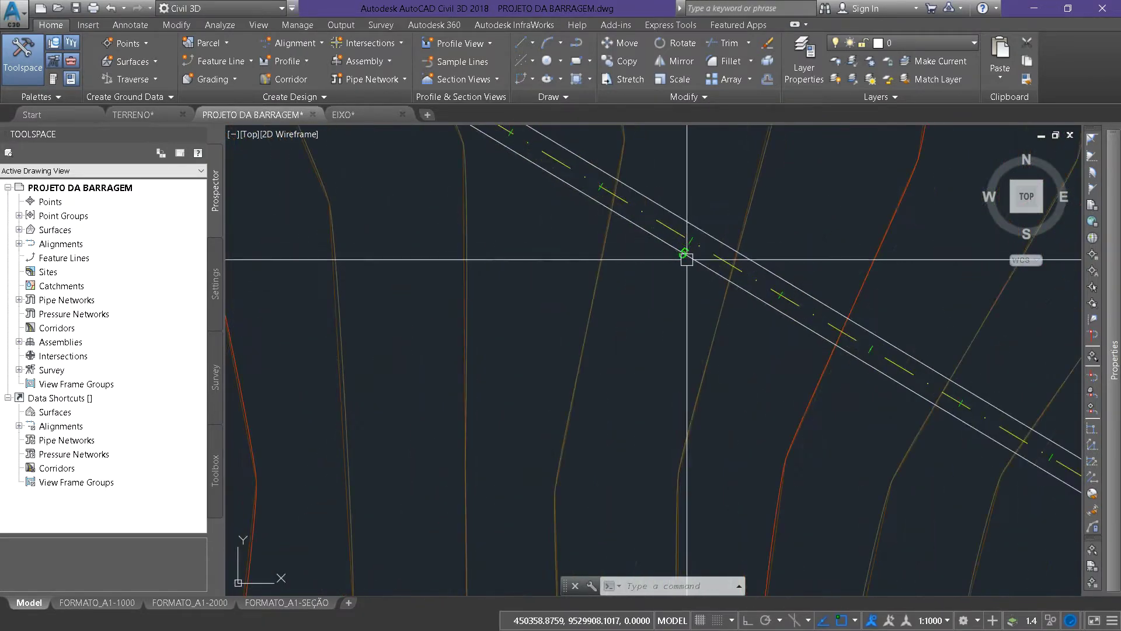
{"action": "middle_click_drag", "start_coordinate": [846, 372], "coordinate": [563, 215]}
{"action": "scroll", "coordinate": [851, 368], "scroll_direction": "down", "scroll_amount": 3}
{"action": "scroll", "coordinate": [619, 308], "scroll_direction": "up", "scroll_amount": 2}
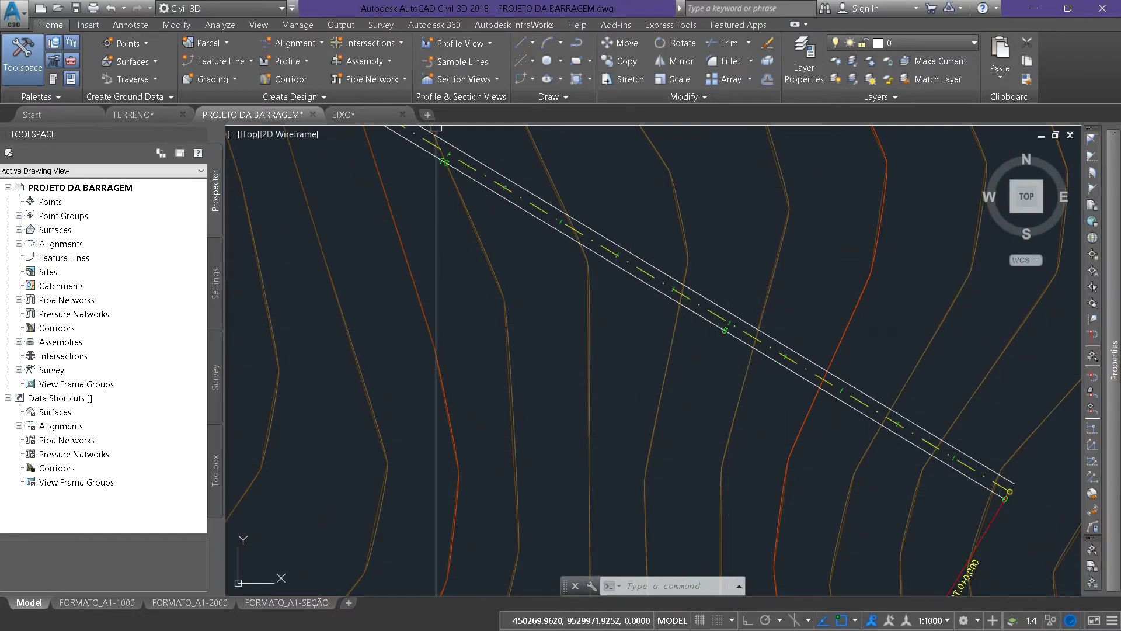
{"action": "scroll", "coordinate": [721, 331], "scroll_direction": "up", "scroll_amount": 4}
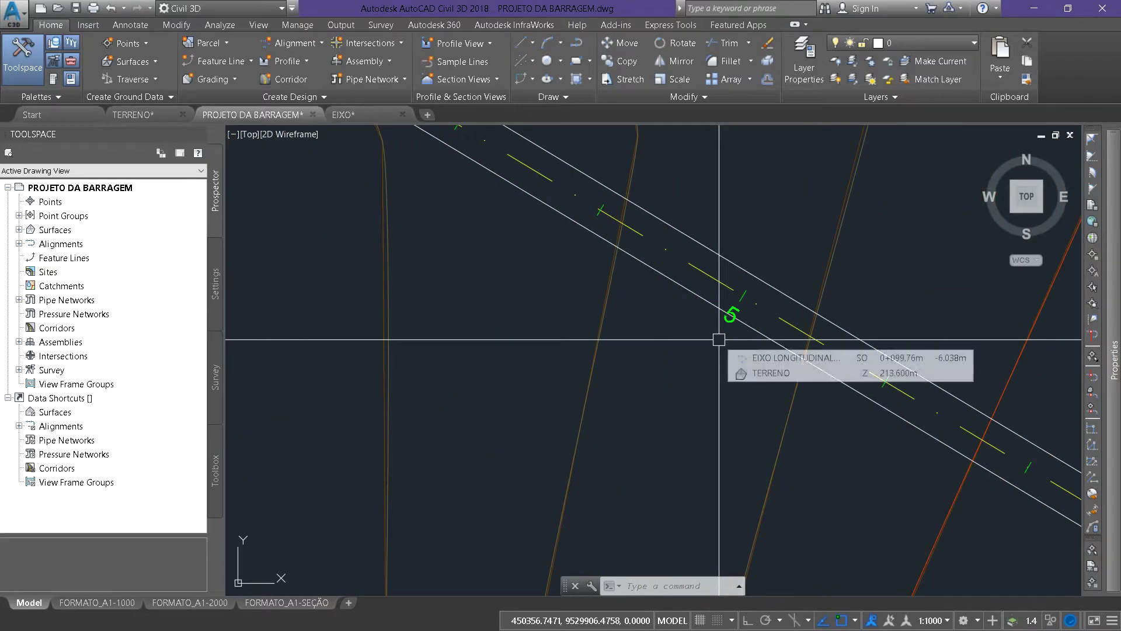
- Set the major station label increment of the EIXO LONGITUDINAL DA BARRAGEM alignment to 20 m and apply it
{"action": "scroll", "coordinate": [740, 295], "scroll_direction": "up", "scroll_amount": 4}
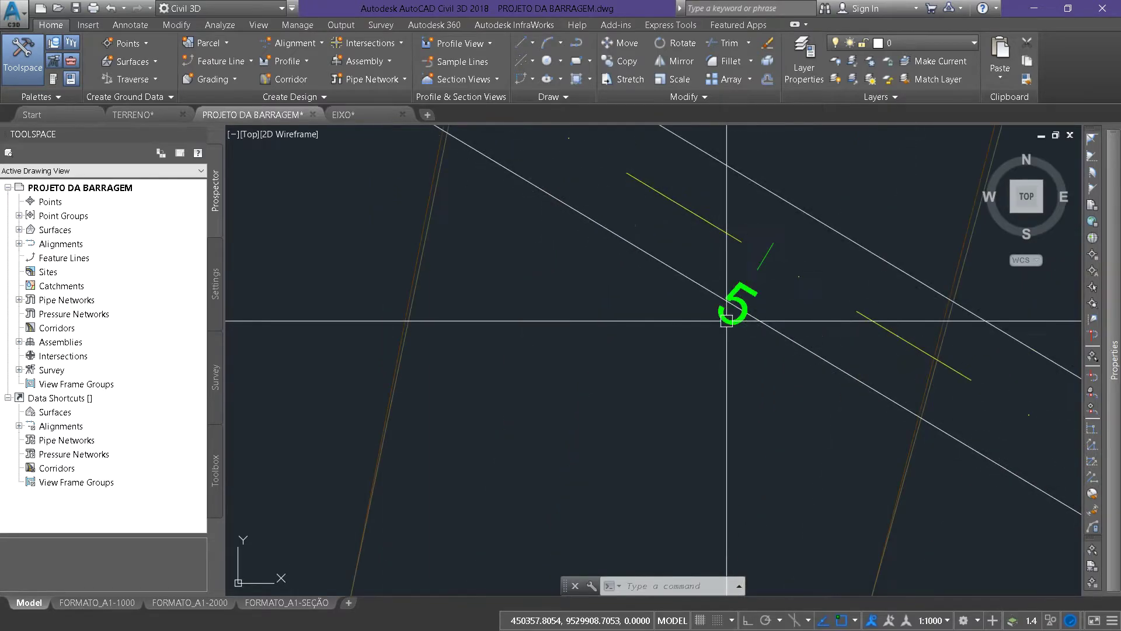
{"action": "left_click", "coordinate": [746, 291]}
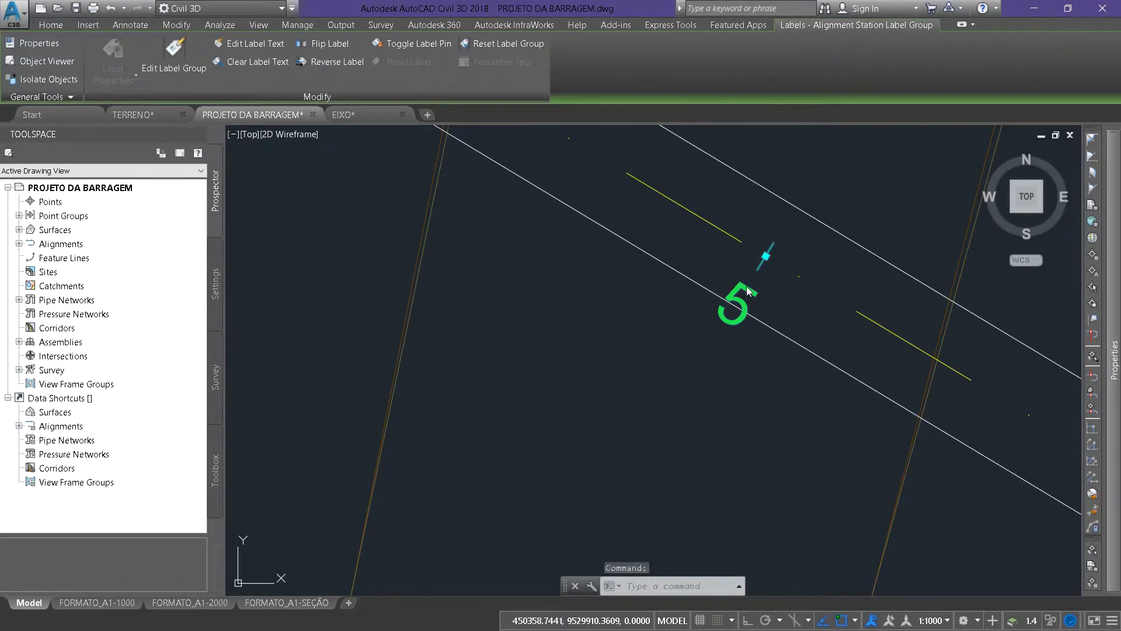
{"action": "right_click", "coordinate": [748, 290]}
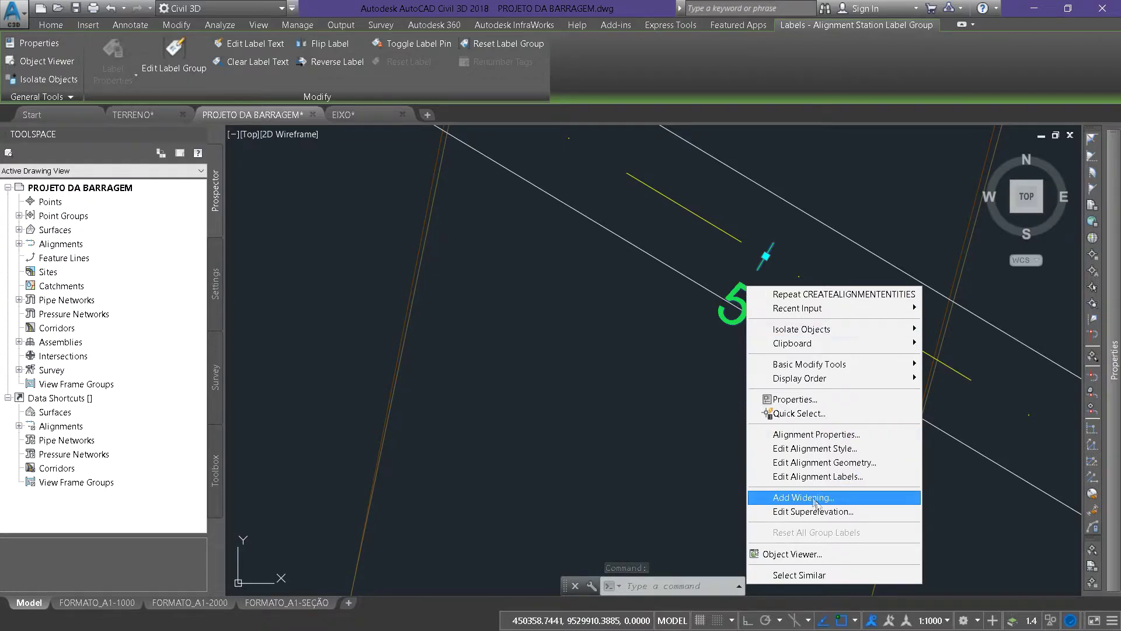
{"action": "left_click", "coordinate": [850, 480]}
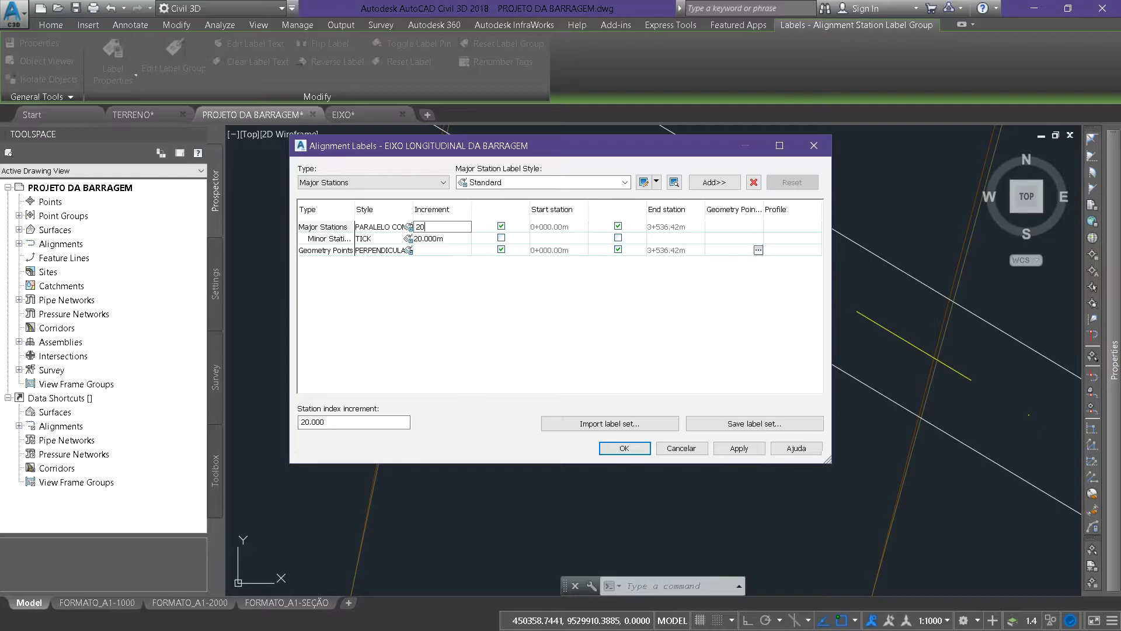
{"action": "key", "text": "Return"}
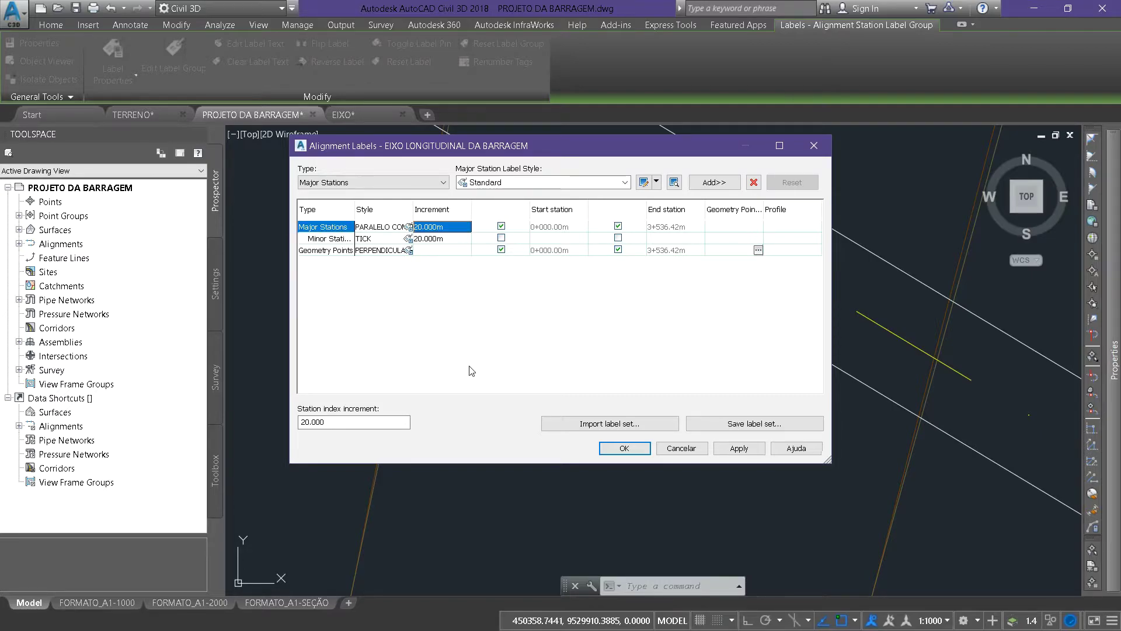
{"action": "left_click", "coordinate": [739, 449]}
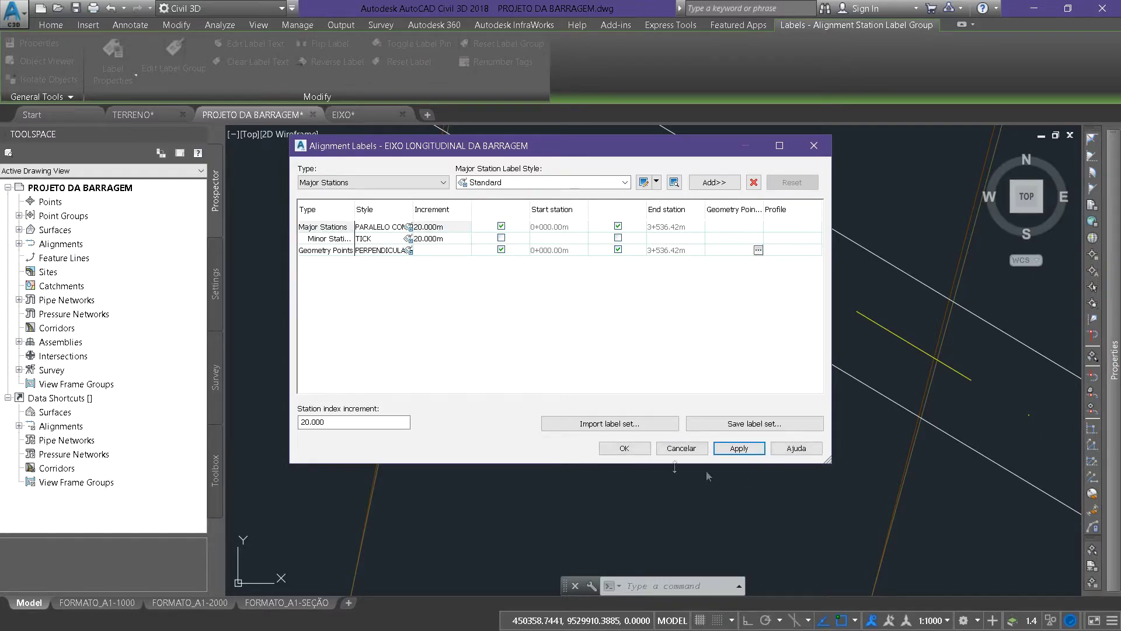
{"action": "left_click", "coordinate": [620, 450]}
- Examine the station labels along the whole dam axis and around its central bend
{"action": "scroll", "coordinate": [670, 409], "scroll_direction": "down", "scroll_amount": 5}
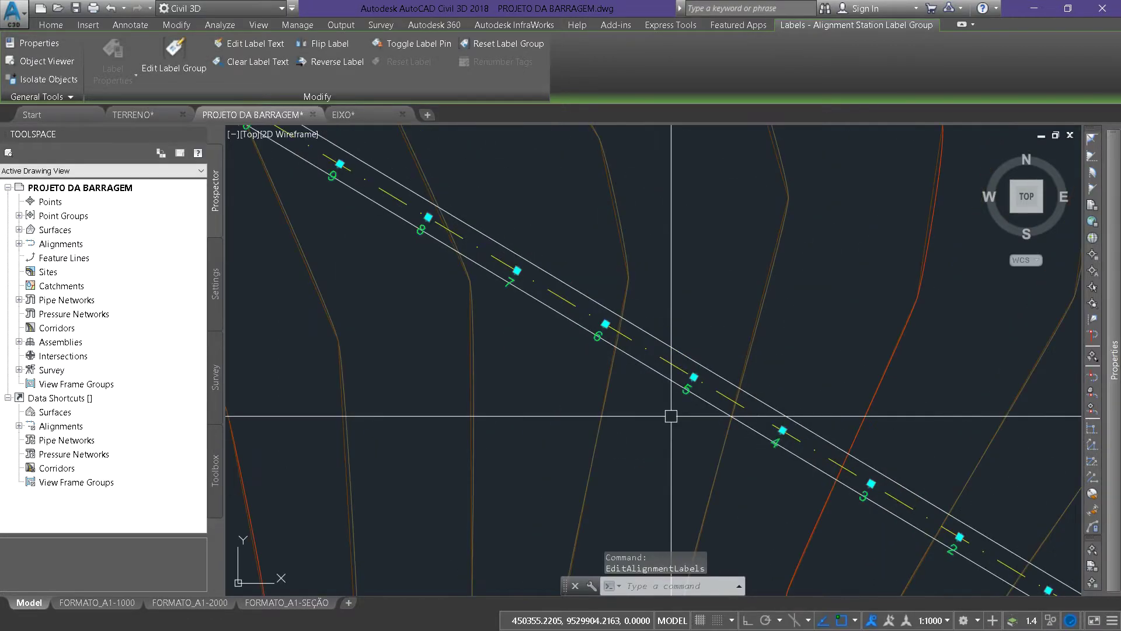
{"action": "scroll", "coordinate": [671, 412], "scroll_direction": "down", "scroll_amount": 5}
{"action": "scroll", "coordinate": [643, 400], "scroll_direction": "up", "scroll_amount": 3}
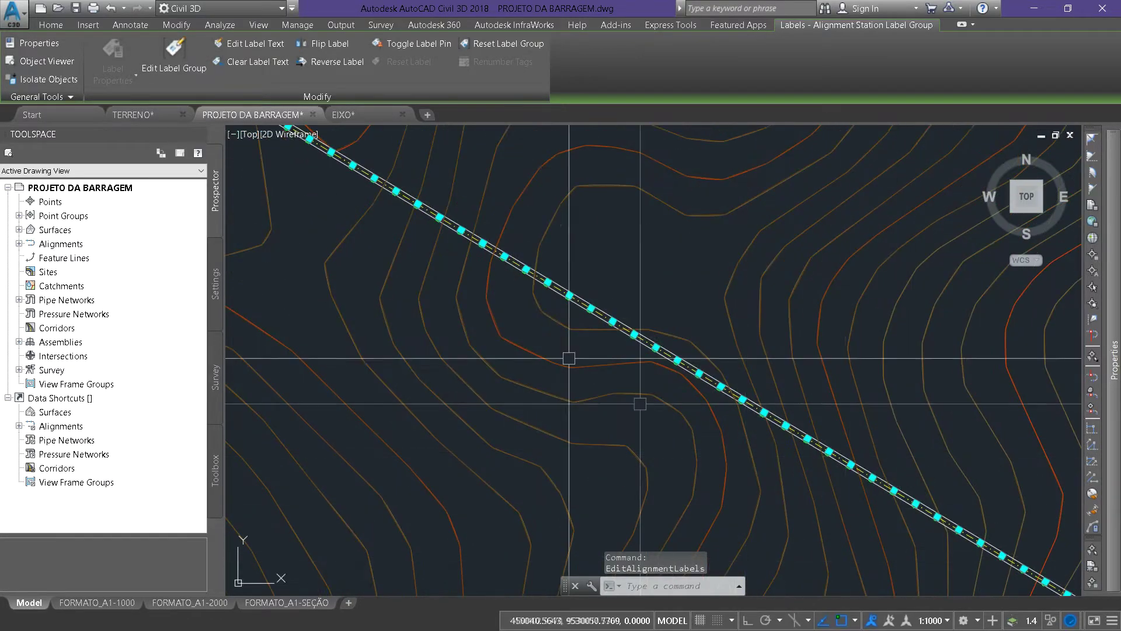
{"action": "scroll", "coordinate": [566, 300], "scroll_direction": "up", "scroll_amount": 3}
{"action": "scroll", "coordinate": [568, 291], "scroll_direction": "down", "scroll_amount": 5}
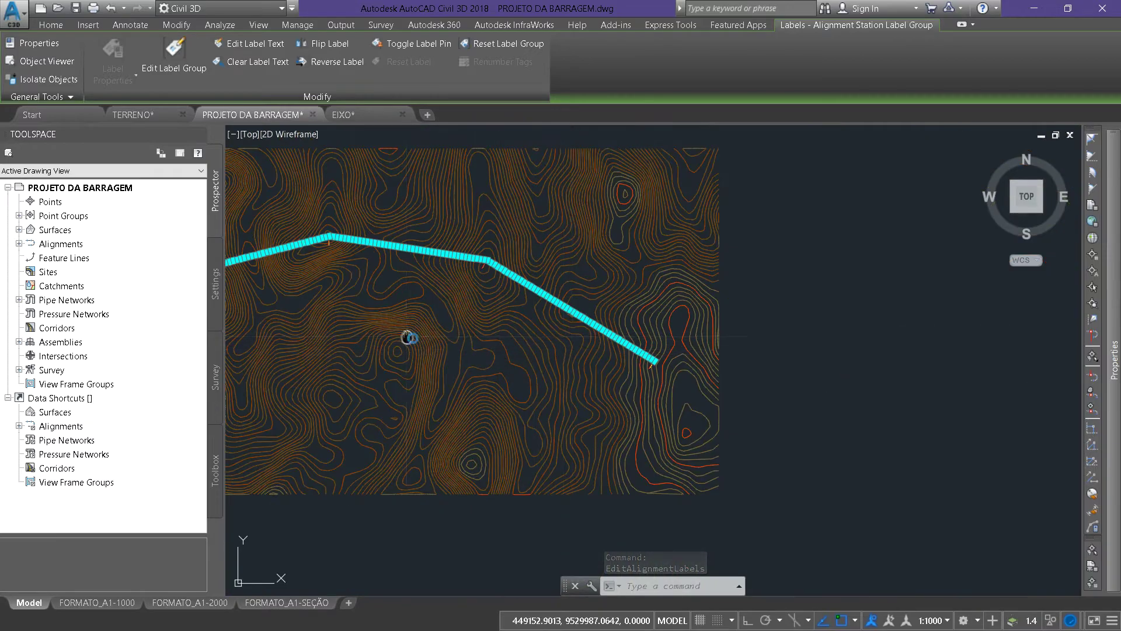
{"action": "scroll", "coordinate": [601, 351], "scroll_direction": "up", "scroll_amount": 5}
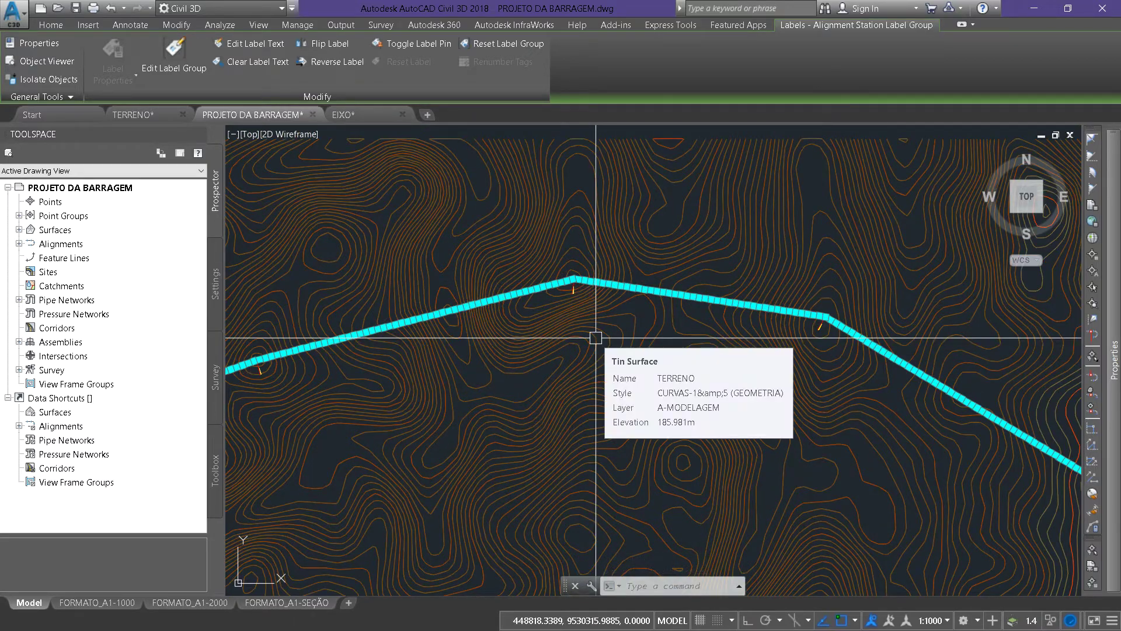
{"action": "key", "text": "Escape"}
{"action": "scroll", "coordinate": [629, 301], "scroll_direction": "up", "scroll_amount": 4}
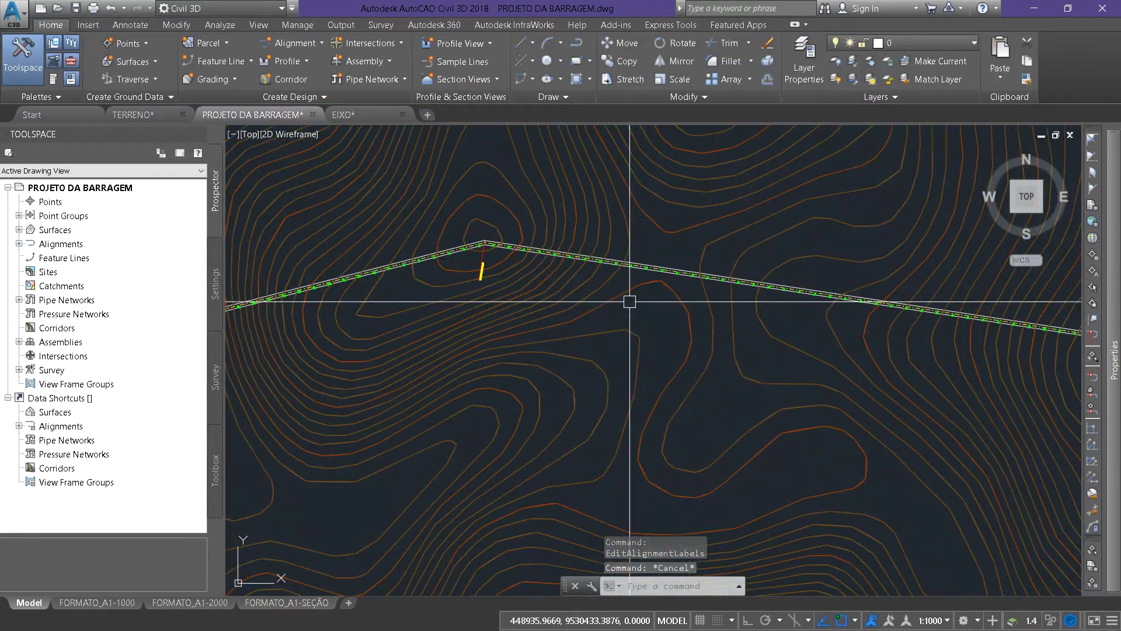
{"action": "scroll", "coordinate": [629, 301], "scroll_direction": "up", "scroll_amount": 2}
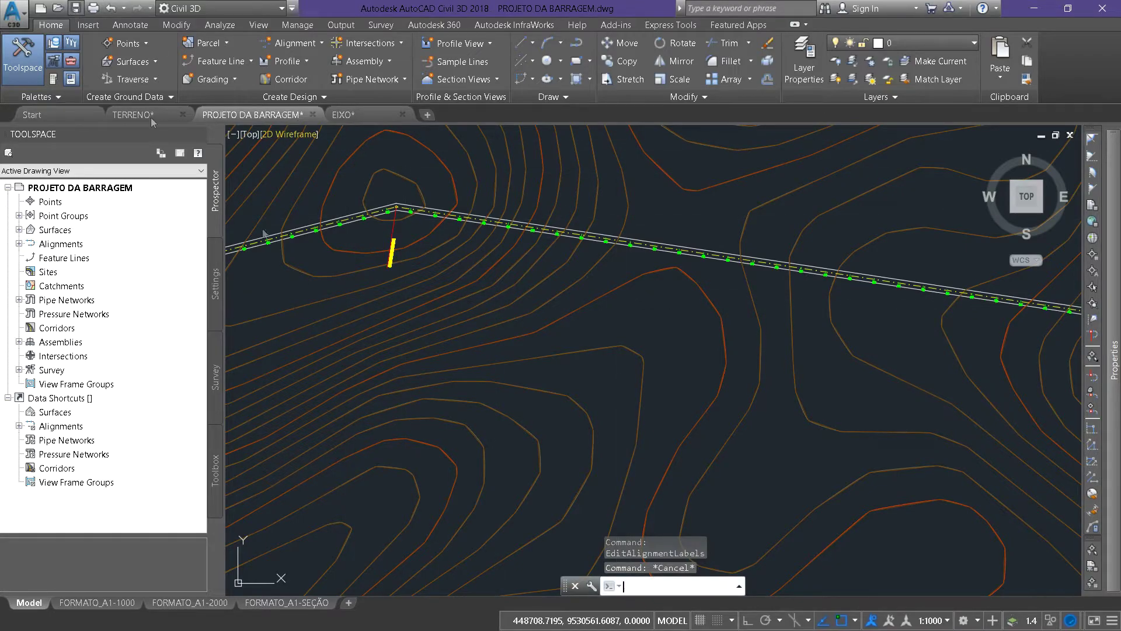
- Save the drawing
{"action": "key", "text": "ctrl+s"}
{"action": "left_click", "coordinate": [717, 314]}
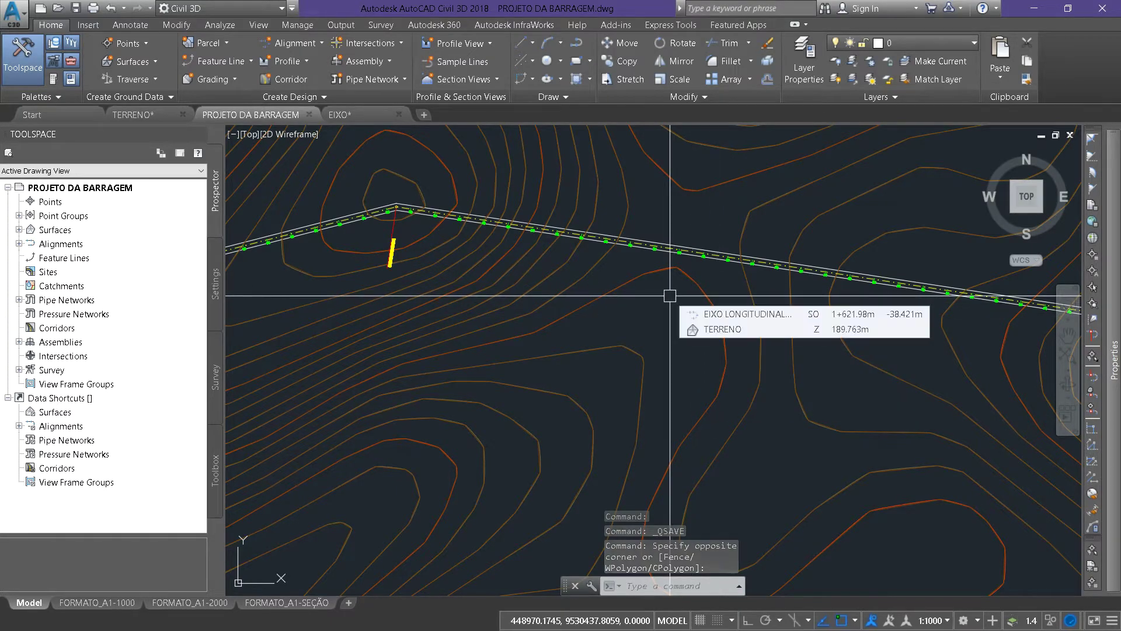
{"action": "scroll", "coordinate": [720, 358], "scroll_direction": "down", "scroll_amount": 5}
{"action": "middle_click_drag", "start_coordinate": [859, 387], "coordinate": [513, 333]}
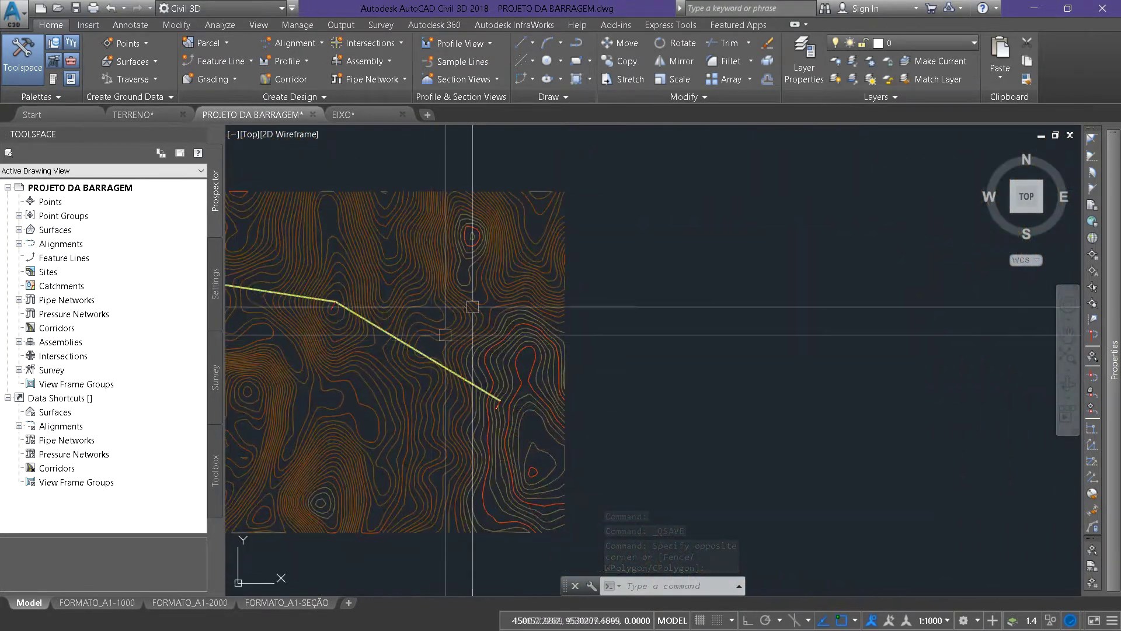
{"action": "left_click", "coordinate": [309, 42]}
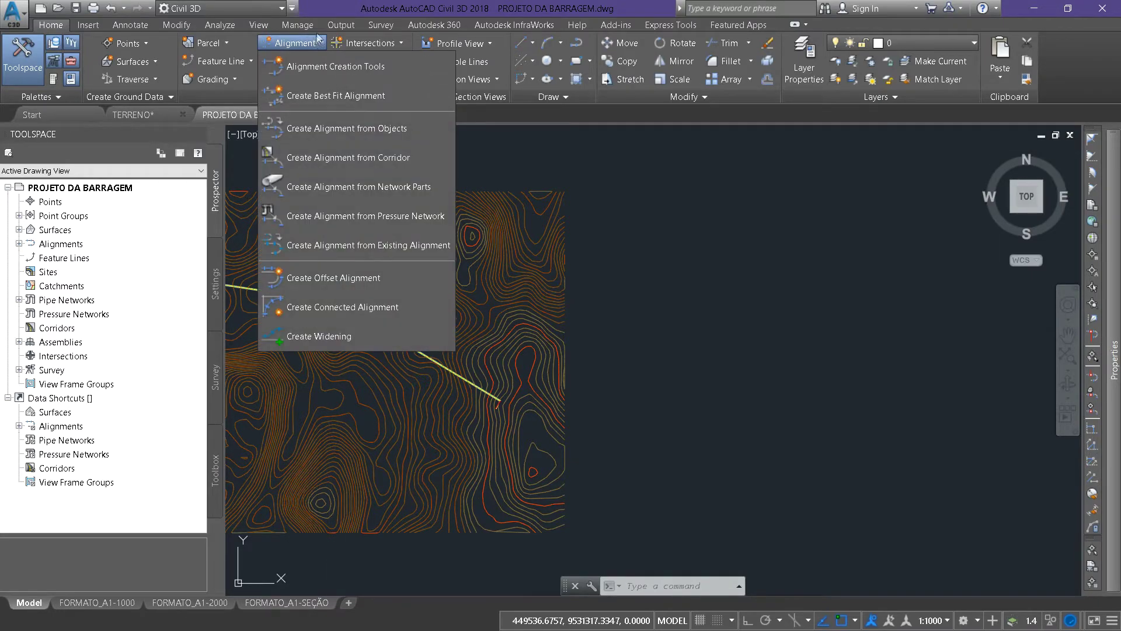
{"action": "left_click", "coordinate": [771, 300]}
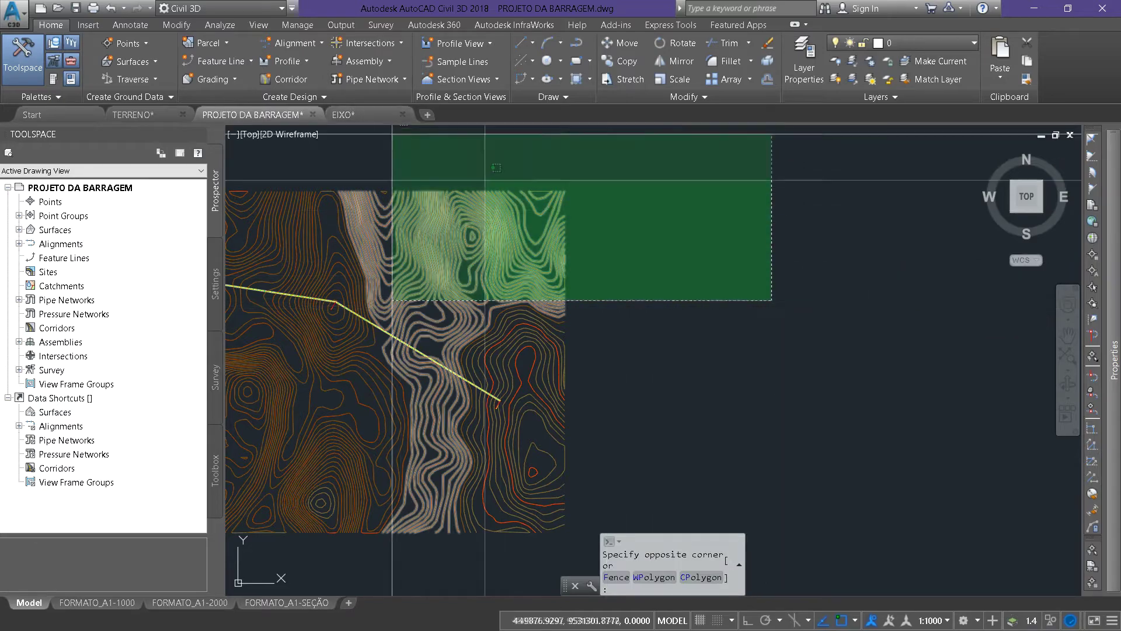
{"action": "left_click", "coordinate": [392, 134]}
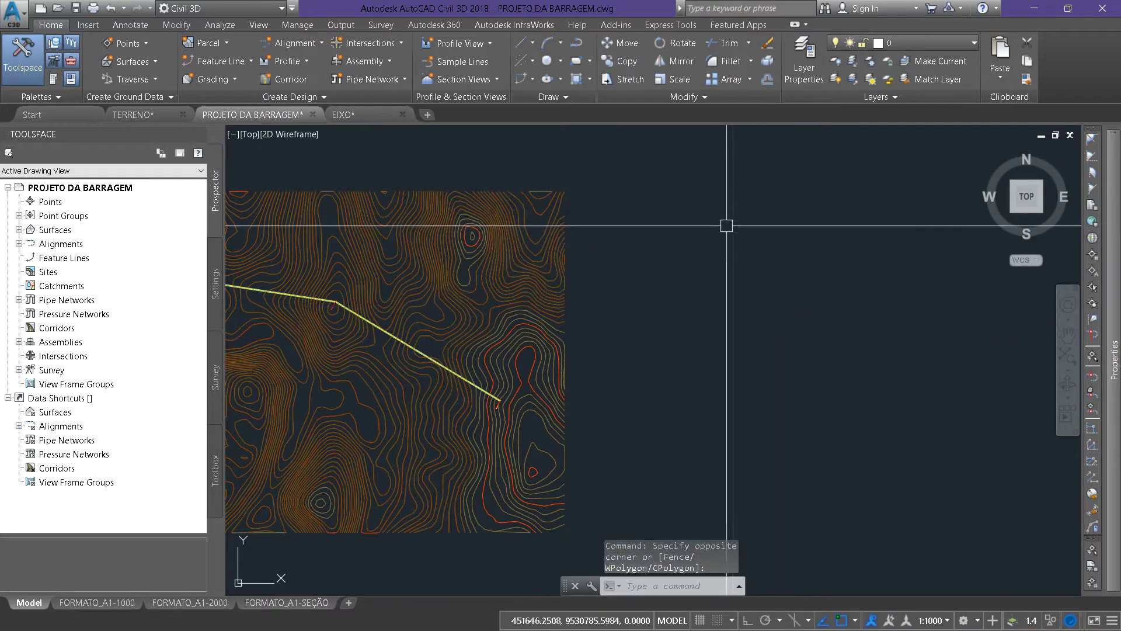
- Sample the TERRENO surface along EIXO LONGITUDINAL DA BARRAGEM from 0+000.00m to 3+536.42m and add it as a surface profile
{"action": "left_click", "coordinate": [295, 64]}
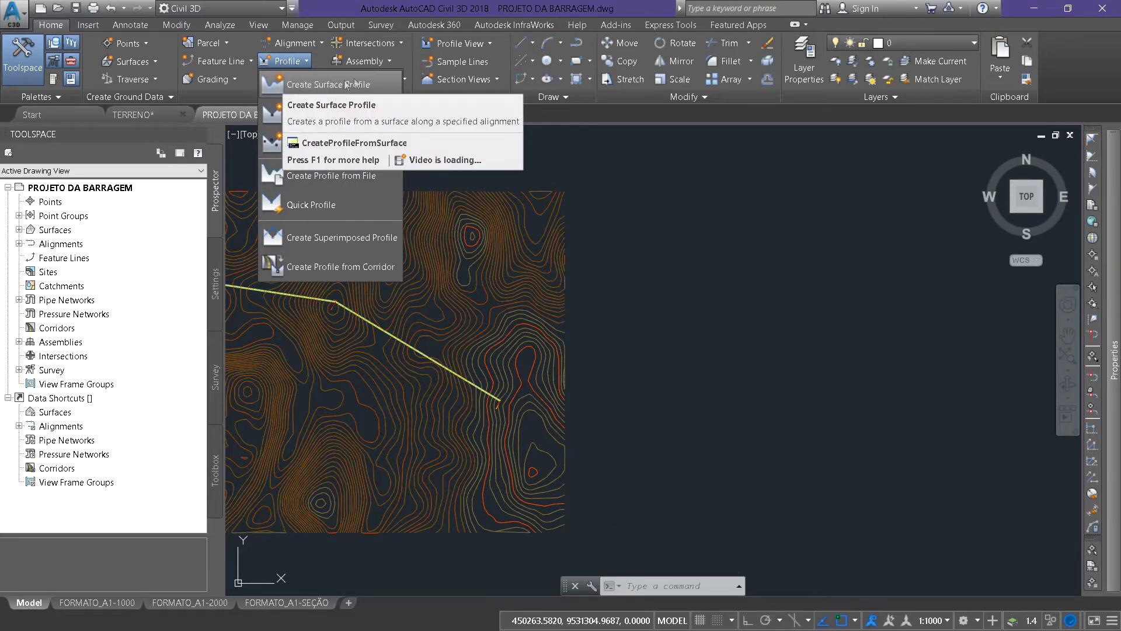
{"action": "left_click", "coordinate": [299, 88]}
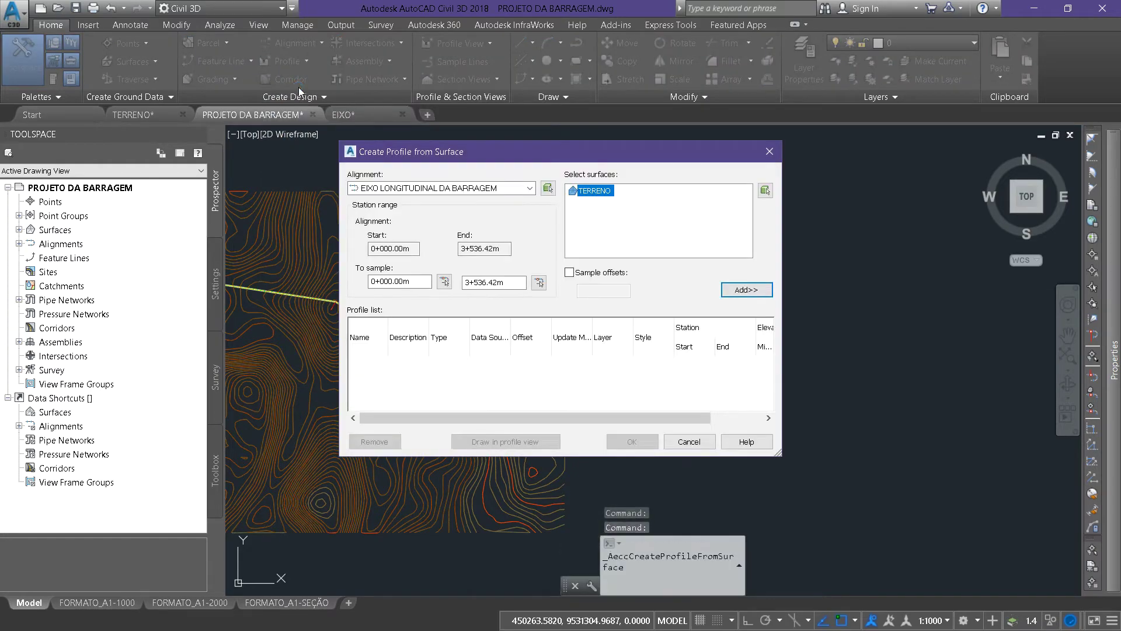
{"action": "left_click_drag", "start_coordinate": [381, 146], "coordinate": [608, 131]}
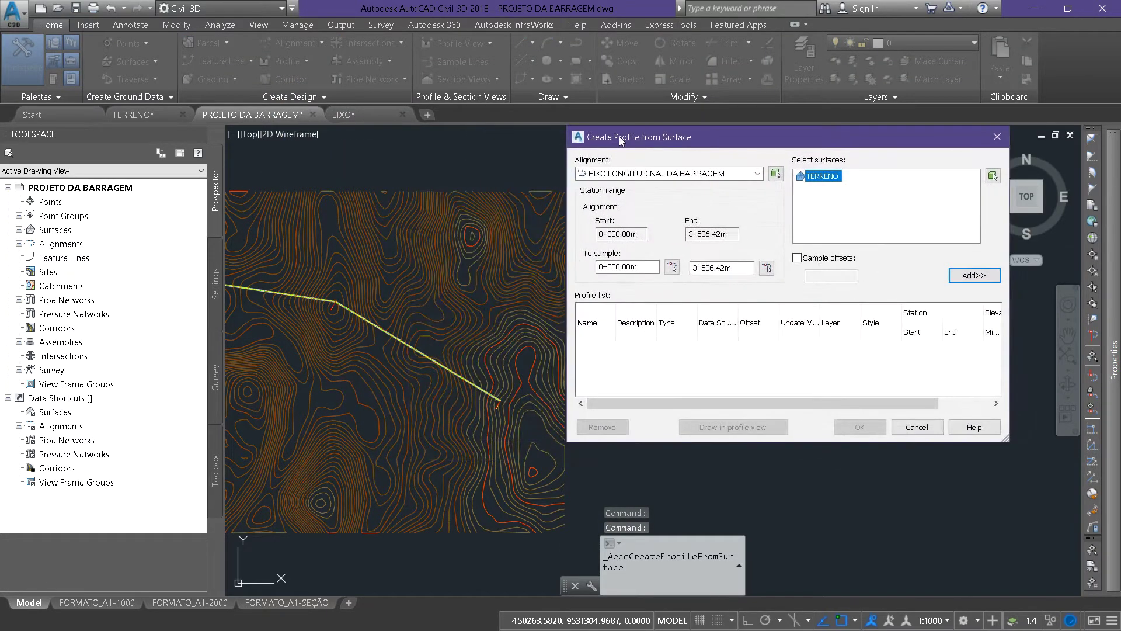
{"action": "left_click", "coordinate": [739, 177]}
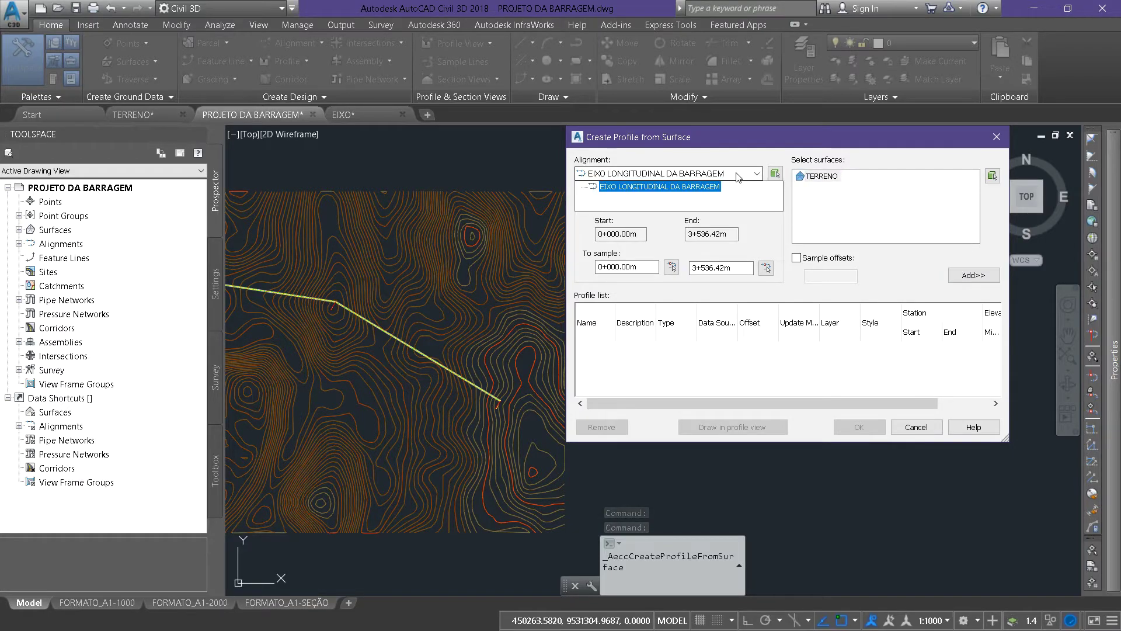
{"action": "left_click", "coordinate": [739, 177]}
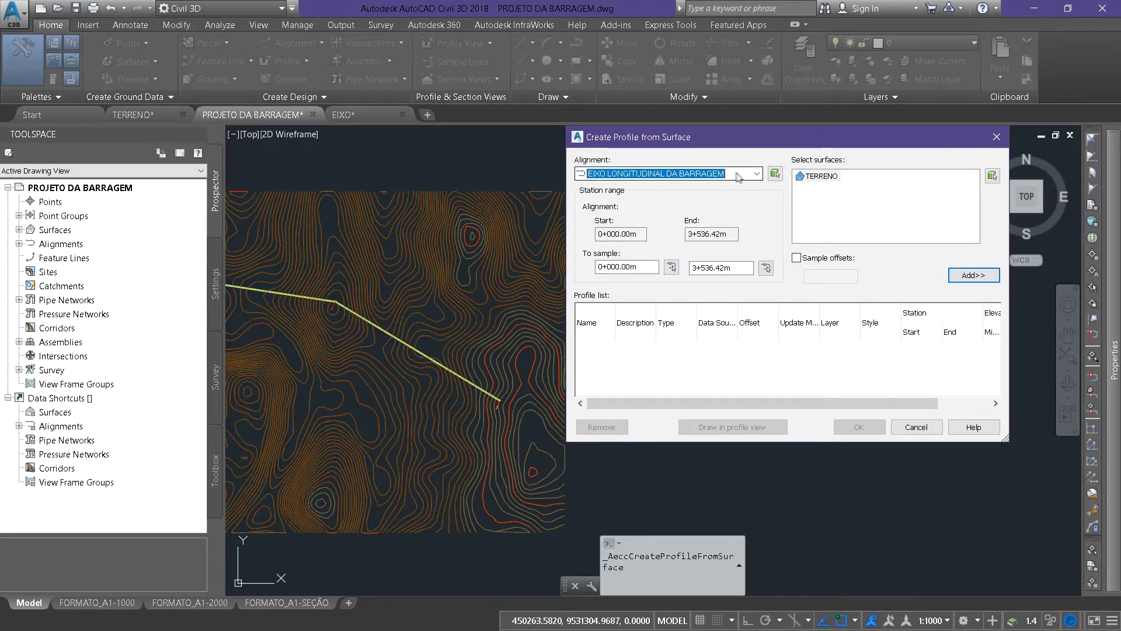
{"action": "left_click", "coordinate": [823, 176]}
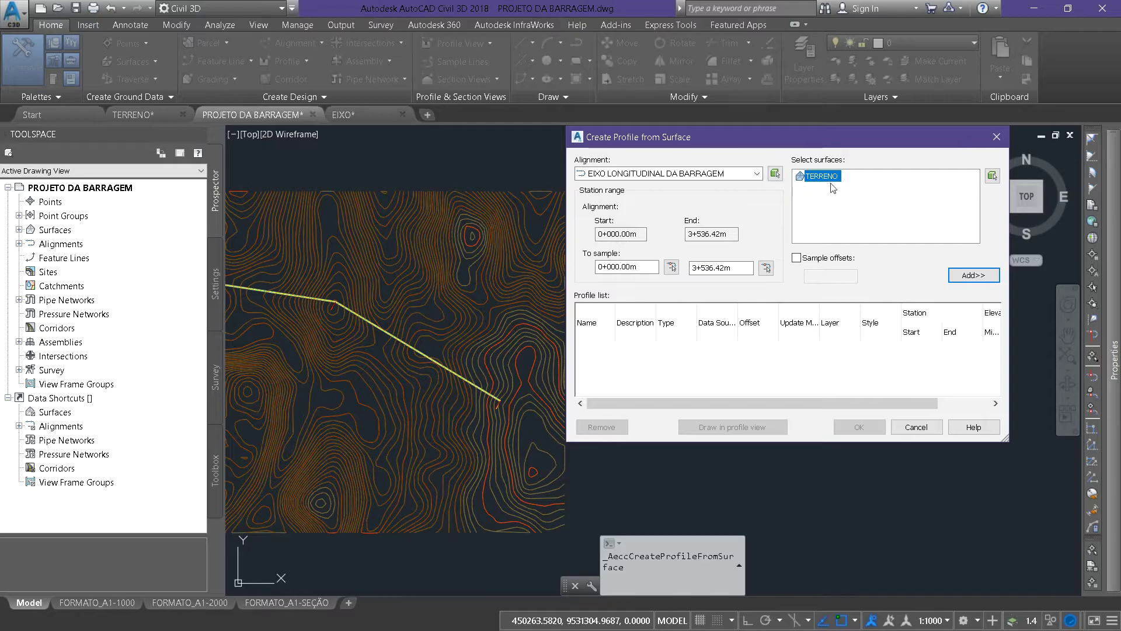
{"action": "left_click", "coordinate": [974, 275]}
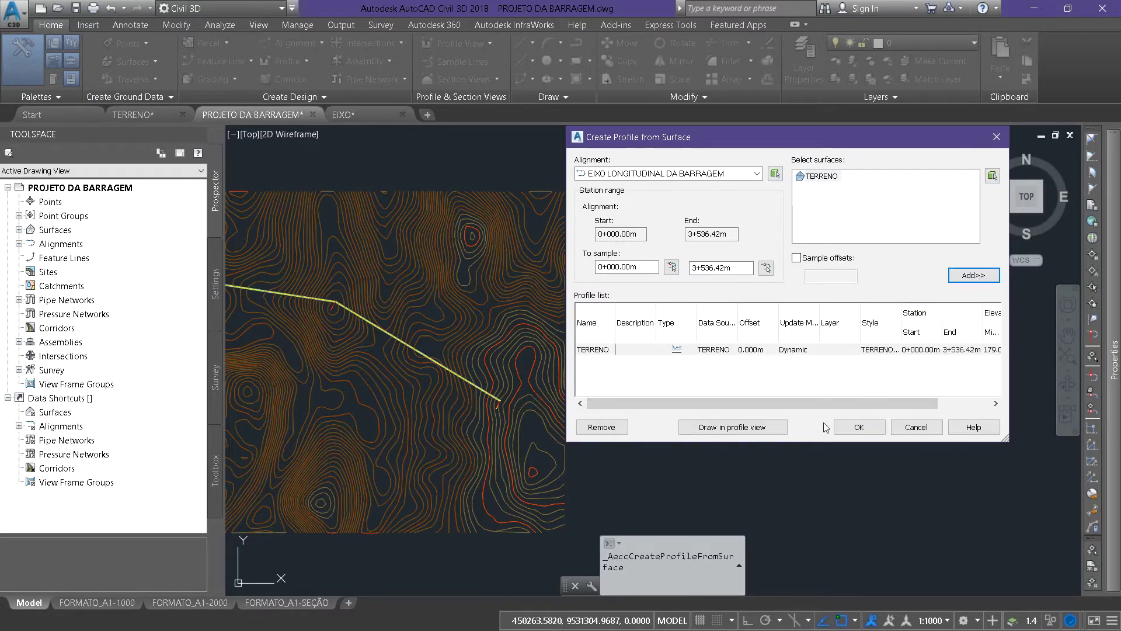
- Draw the profile in a profile view with style PERFIL_20x5 and band set PERFIL_1000, placed in the empty area east of the terrain
{"action": "left_click", "coordinate": [766, 432]}
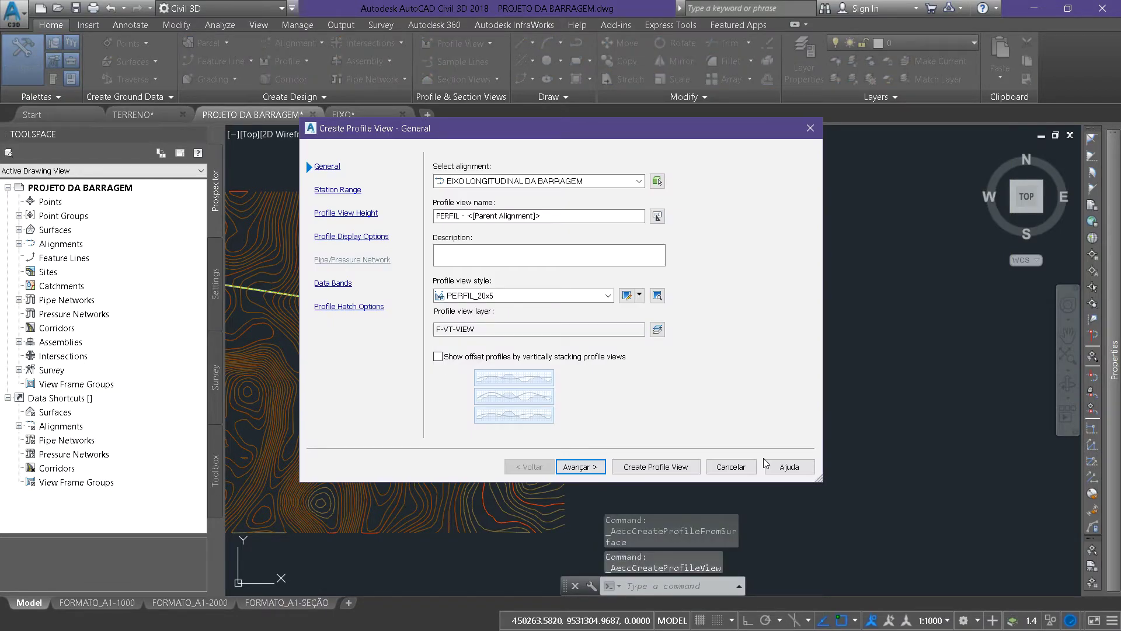
{"action": "left_click", "coordinate": [337, 190]}
{"action": "left_click", "coordinate": [345, 213]}
{"action": "left_click", "coordinate": [347, 236]}
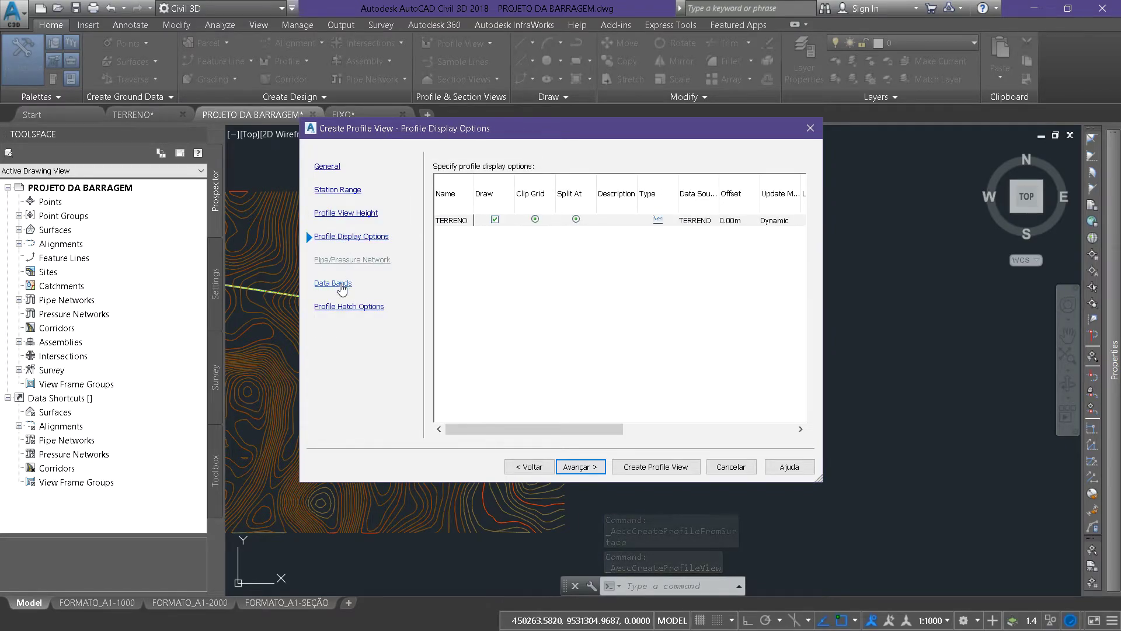
{"action": "left_click", "coordinate": [341, 286]}
{"action": "left_click", "coordinate": [348, 307]}
{"action": "left_click", "coordinate": [339, 285]}
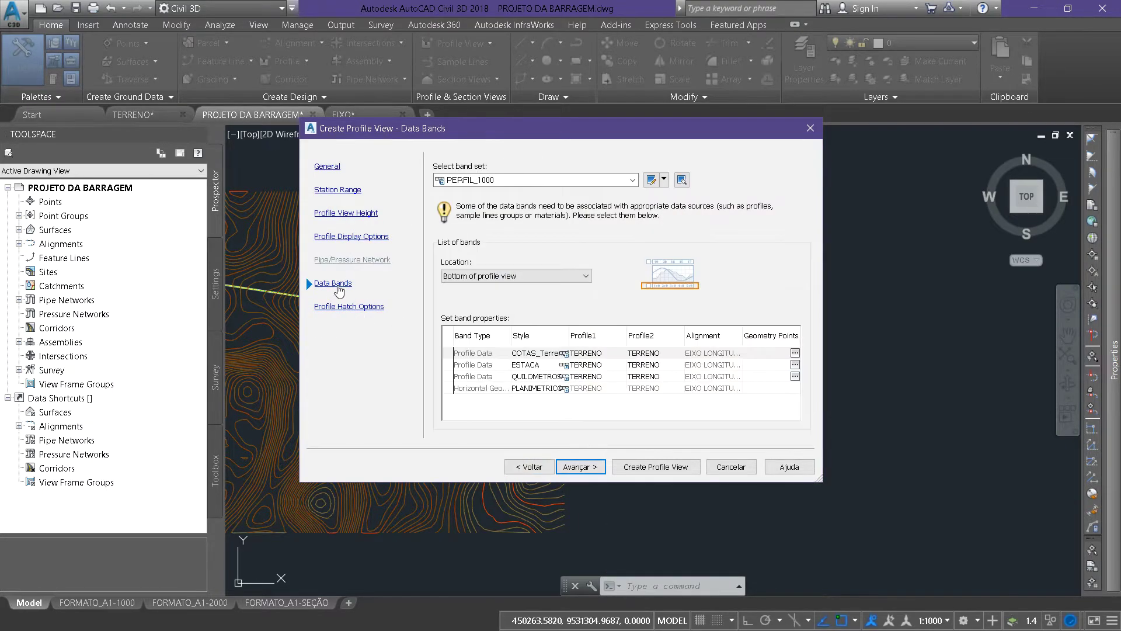
{"action": "left_click", "coordinate": [357, 307]}
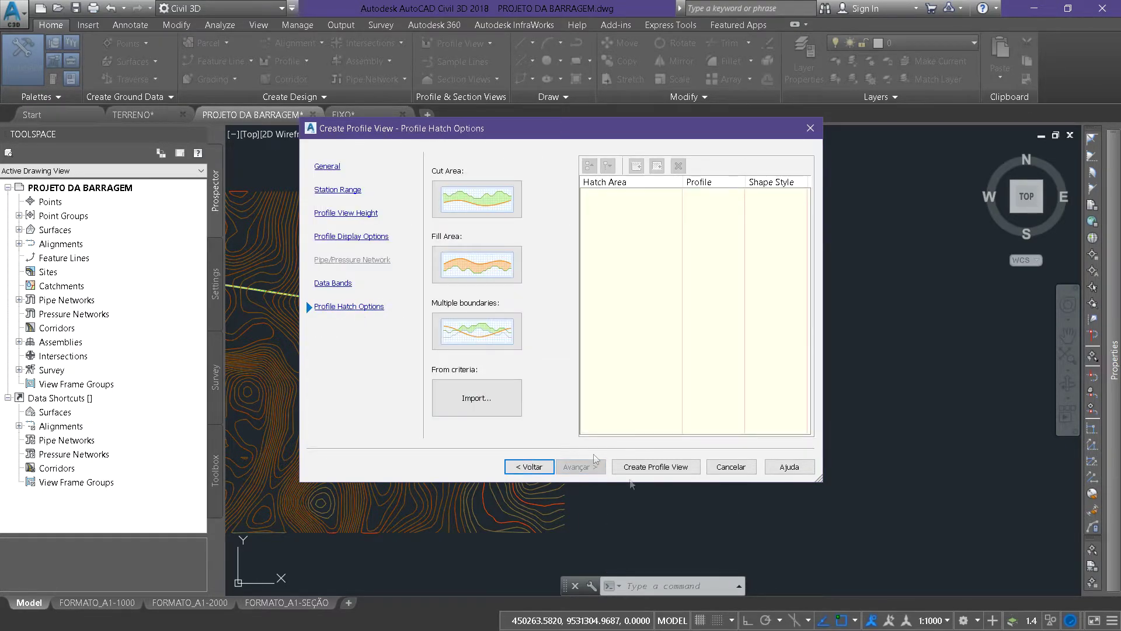
{"action": "left_click", "coordinate": [675, 470]}
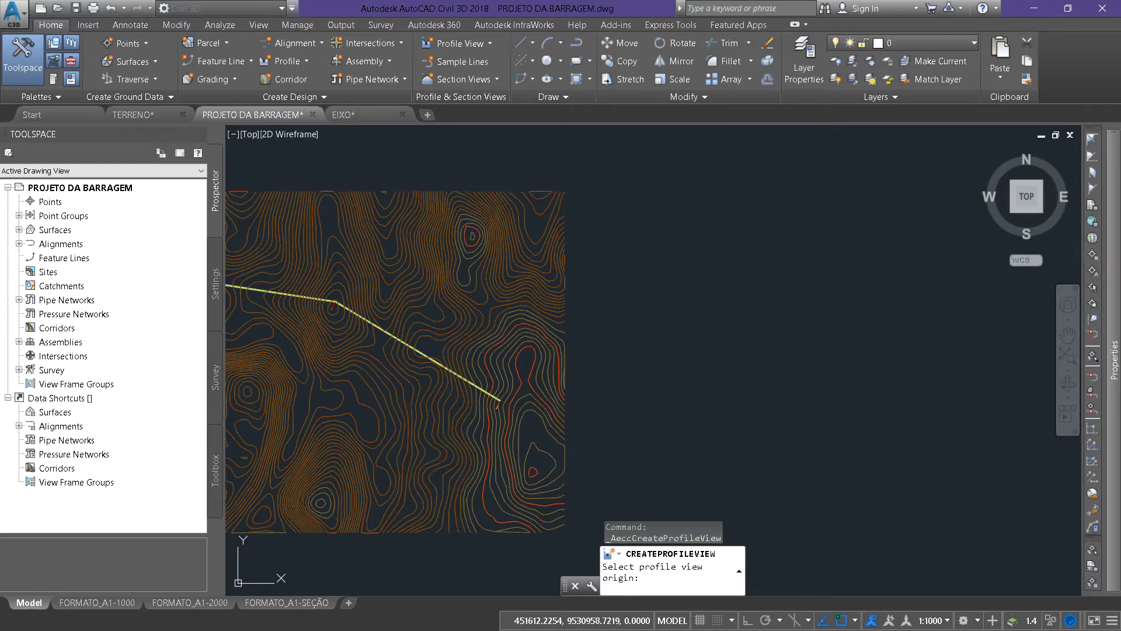
{"action": "left_click", "coordinate": [728, 412]}
- Examine the new profile view's elevation and station bands at its starting end
{"action": "scroll", "coordinate": [728, 409], "scroll_direction": "down", "scroll_amount": 2}
{"action": "middle_click_drag", "start_coordinate": [794, 401], "coordinate": [571, 419]}
{"action": "scroll", "coordinate": [553, 343], "scroll_direction": "up", "scroll_amount": 4}
{"action": "scroll", "coordinate": [585, 297], "scroll_direction": "up", "scroll_amount": 3}
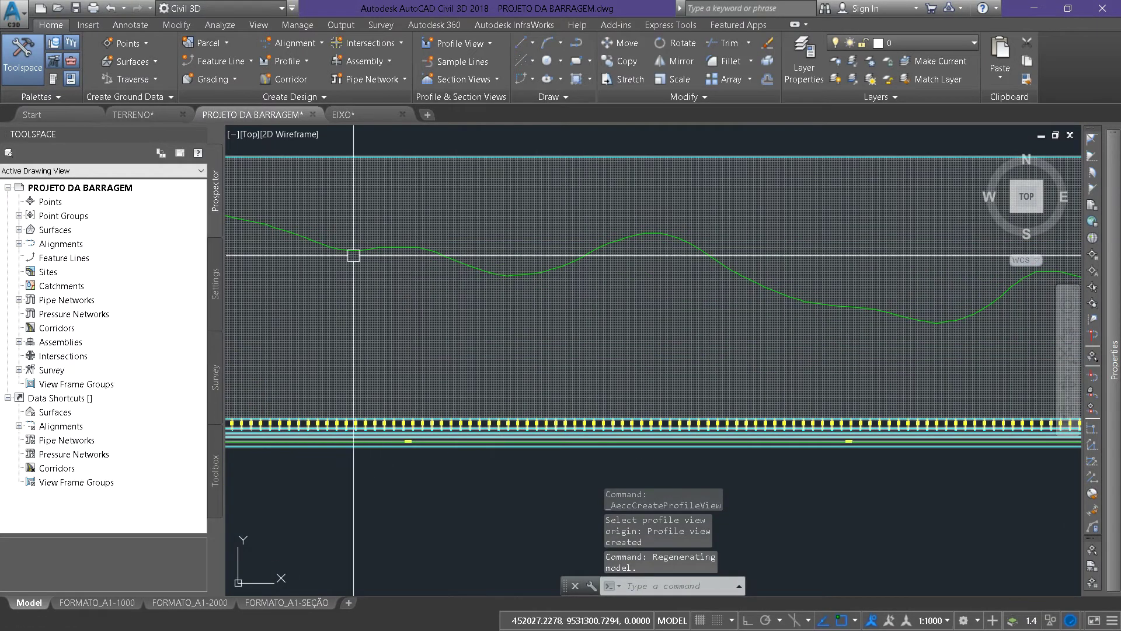
{"action": "scroll", "coordinate": [755, 351], "scroll_direction": "up", "scroll_amount": 5}
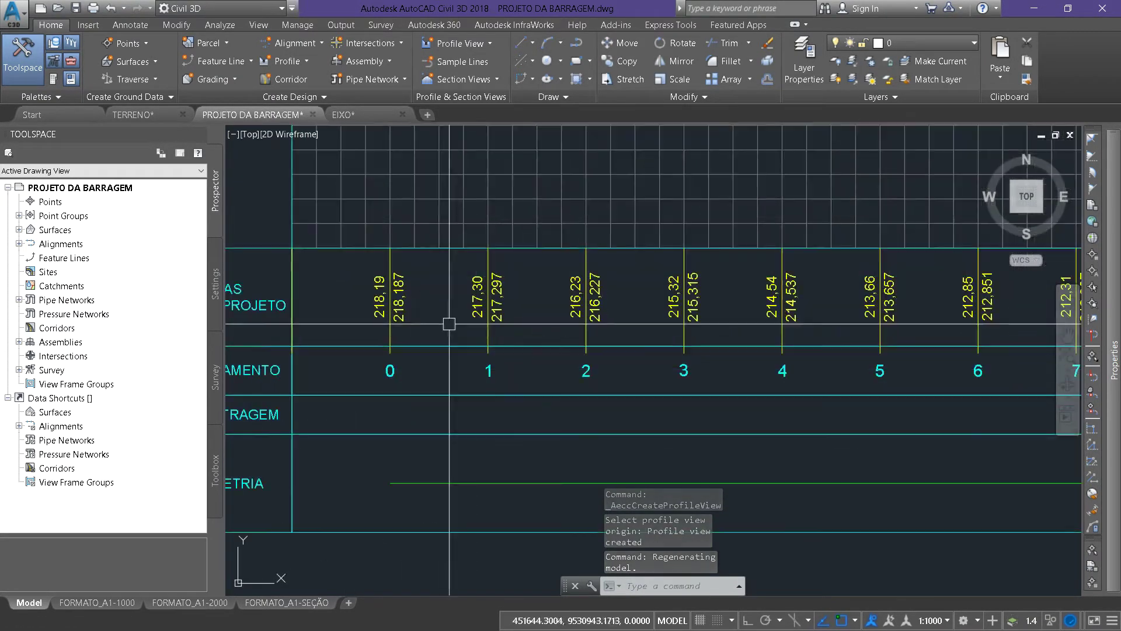
- Follow the terrain line along the profile view through the valleys and back to the first crest
{"action": "scroll", "coordinate": [759, 351], "scroll_direction": "down", "scroll_amount": 5}
{"action": "mouse_move", "coordinate": [1063, 251]}
{"action": "middle_mouse_down"}
{"action": "mouse_move", "coordinate": [694, 357]}
{"action": "mouse_move", "coordinate": [434, 338]}
{"action": "middle_mouse_up"}
{"action": "middle_click_drag", "start_coordinate": [828, 387], "coordinate": [503, 380]}
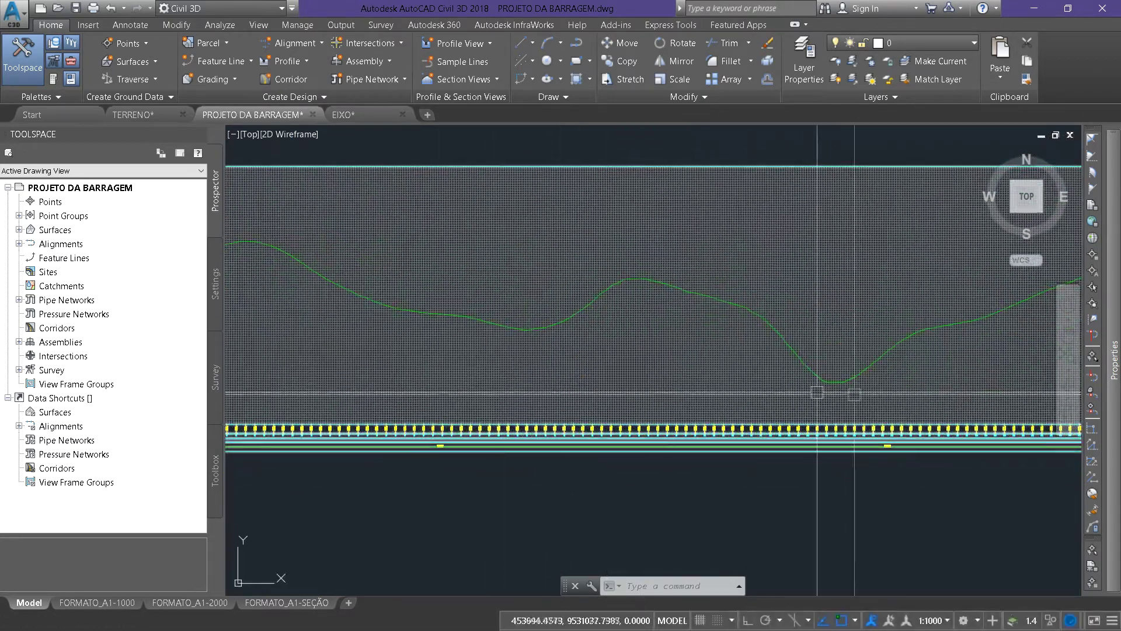
{"action": "middle_click_drag", "start_coordinate": [864, 393], "coordinate": [469, 390]}
{"action": "middle_click_drag", "start_coordinate": [813, 385], "coordinate": [585, 413]}
{"action": "scroll", "coordinate": [908, 352], "scroll_direction": "down", "scroll_amount": 2}
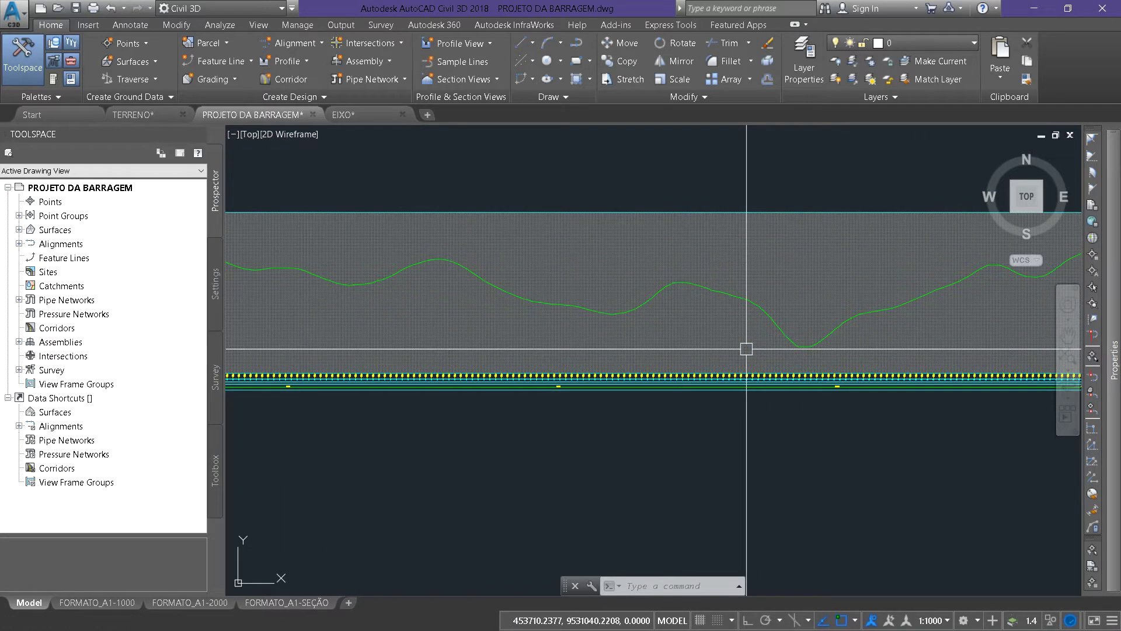
{"action": "middle_click_drag", "start_coordinate": [678, 353], "coordinate": [810, 362]}
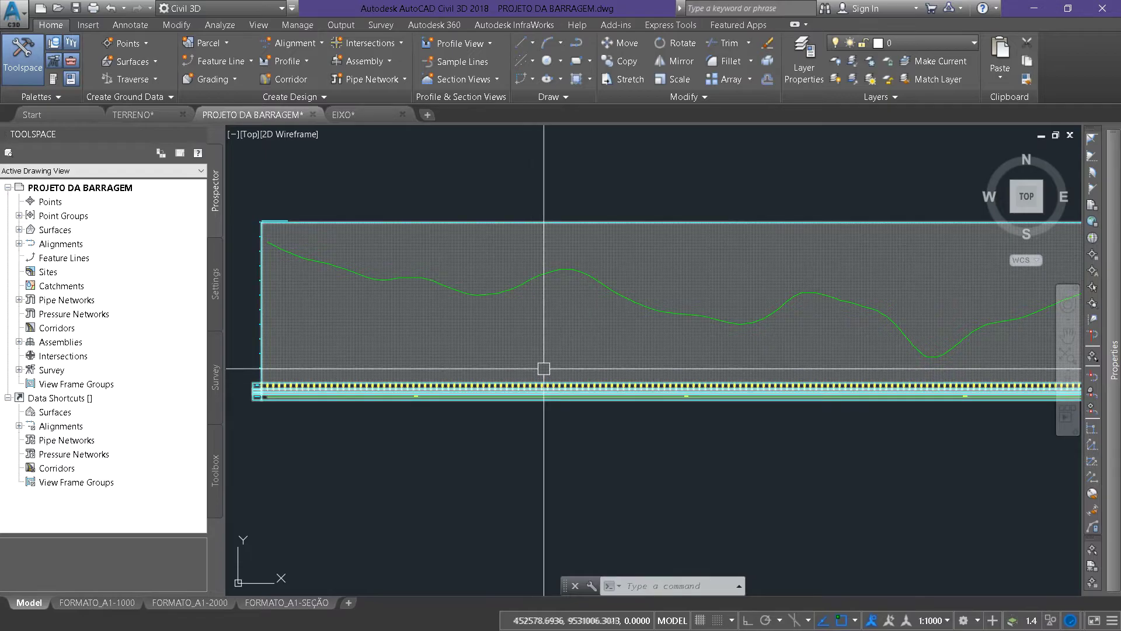
{"action": "scroll", "coordinate": [543, 368], "scroll_direction": "up", "scroll_amount": 5}
{"action": "scroll", "coordinate": [657, 324], "scroll_direction": "down", "scroll_amount": 2}
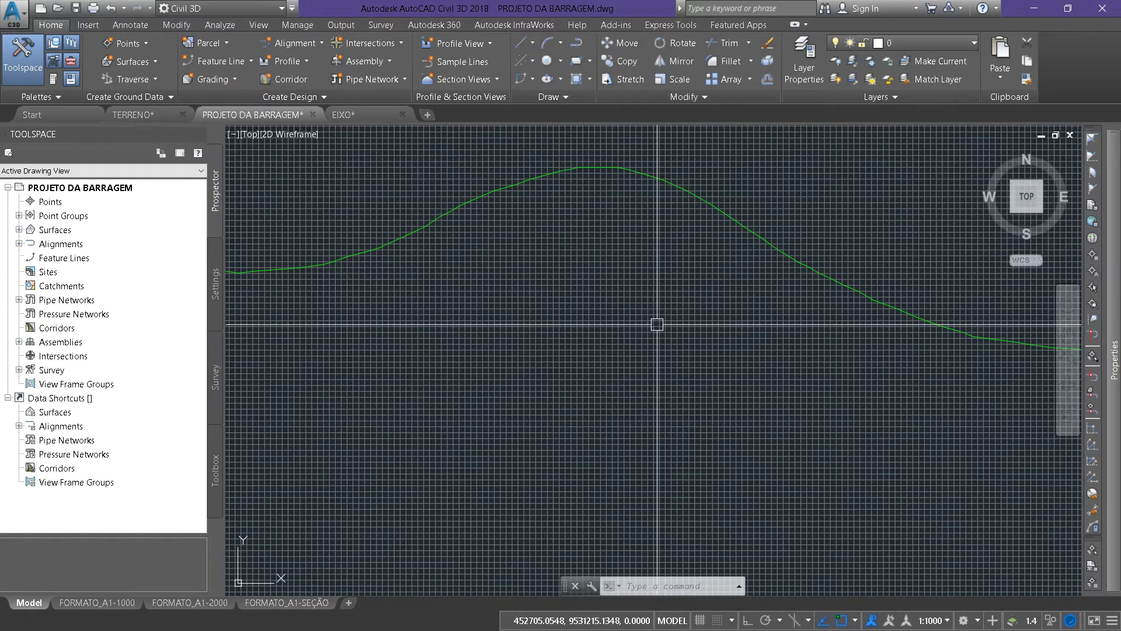
- Open the PERFIL_20x5 style of the EIXO LONGITUDINAL DA BARRAGEM profile view for editing
{"action": "scroll", "coordinate": [656, 324], "scroll_direction": "down", "scroll_amount": 4}
{"action": "middle_click_drag", "start_coordinate": [811, 360], "coordinate": [631, 356]}
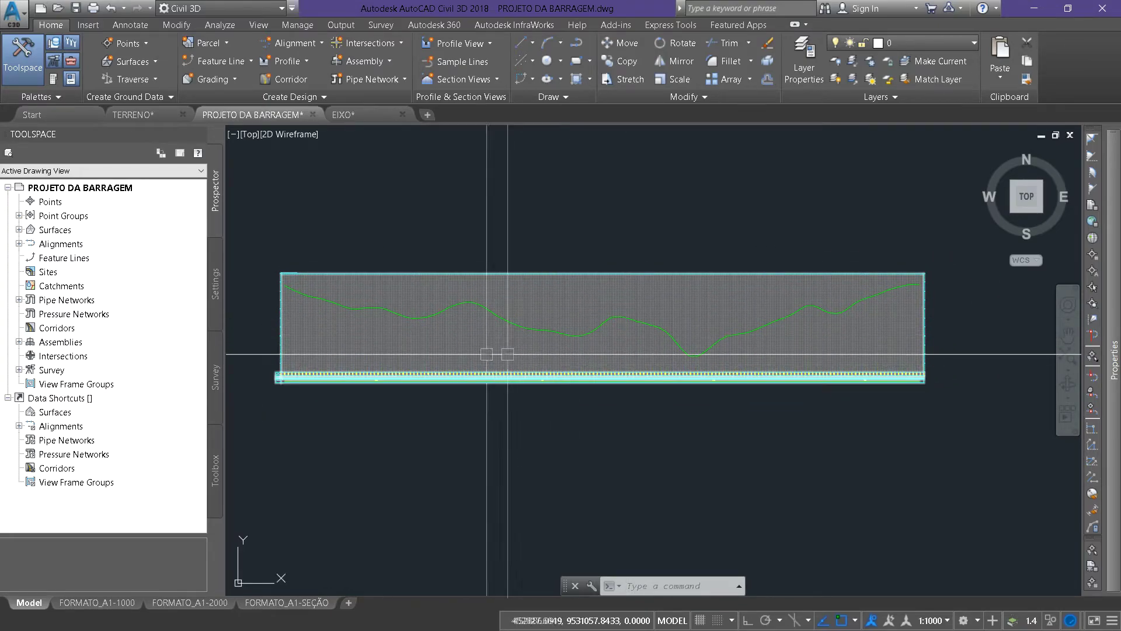
{"action": "scroll", "coordinate": [325, 348], "scroll_direction": "up", "scroll_amount": 2}
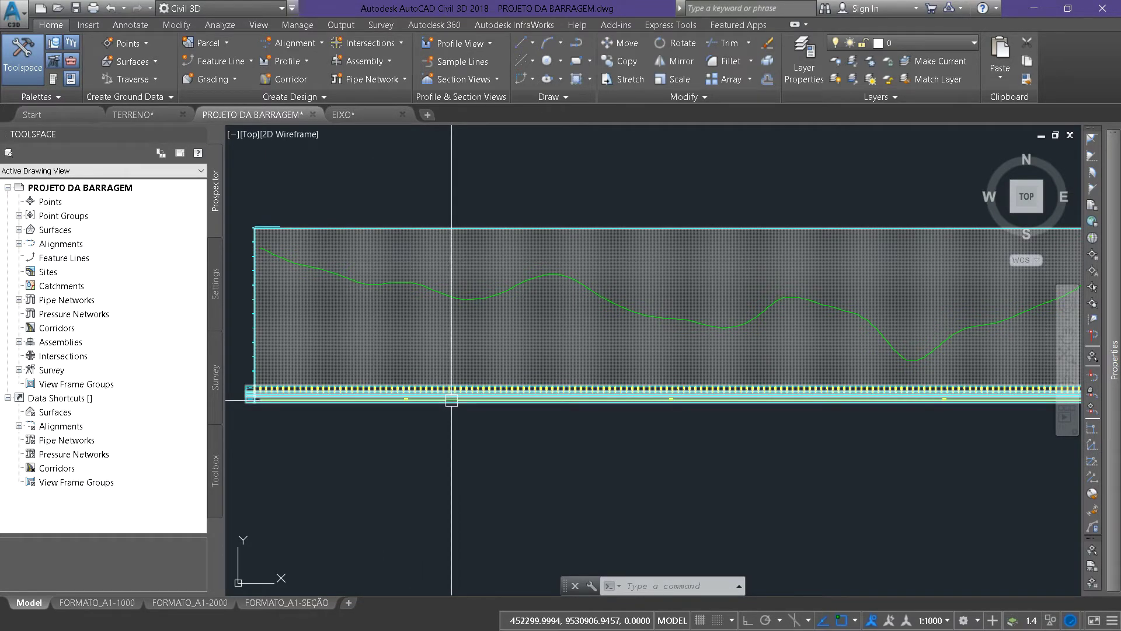
{"action": "left_click", "coordinate": [462, 342]}
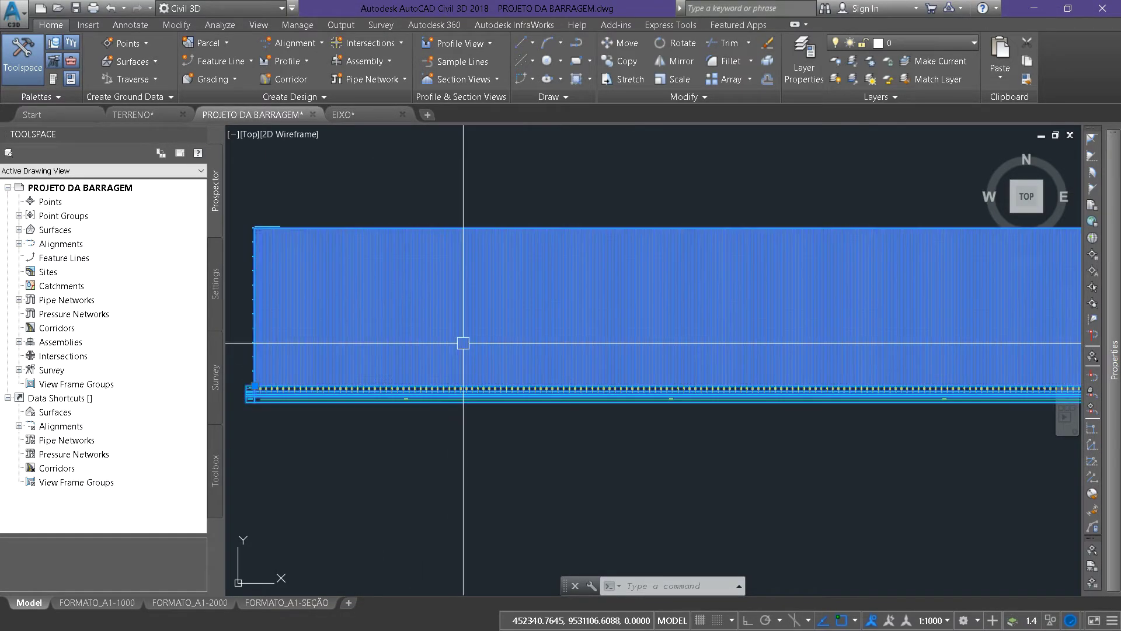
{"action": "right_click", "coordinate": [463, 343]}
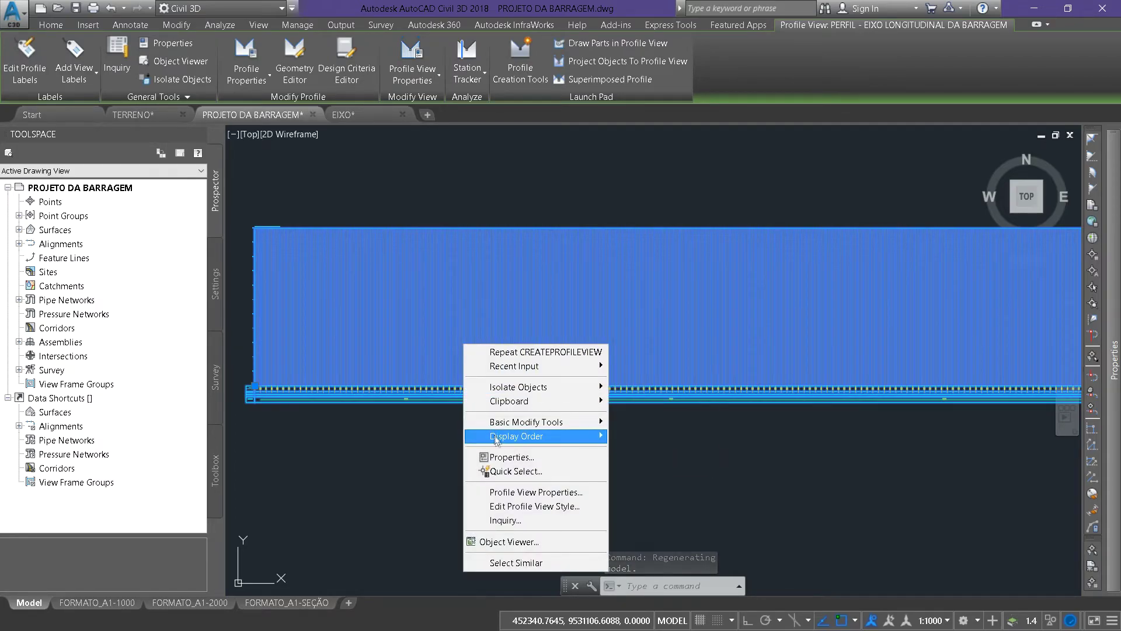
{"action": "left_click", "coordinate": [552, 511]}
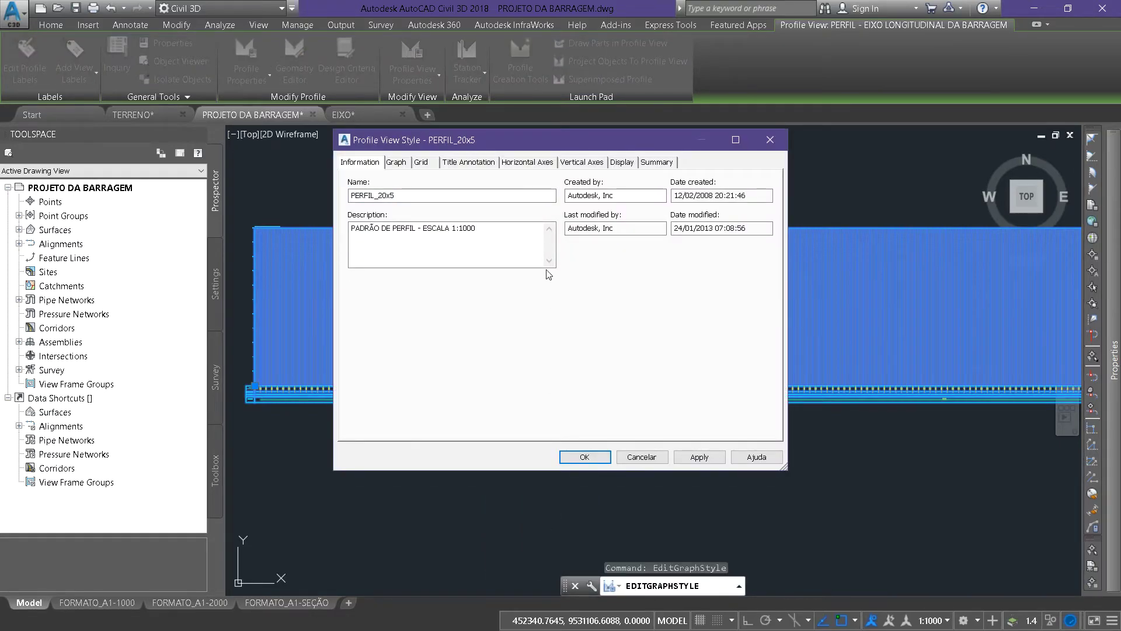
{"action": "left_click_drag", "start_coordinate": [495, 145], "coordinate": [746, 173]}
- Clip the style's vertical and horizontal grids to the highest profiles, omit both grids in padding areas, and apply
{"action": "left_click", "coordinate": [682, 195]}
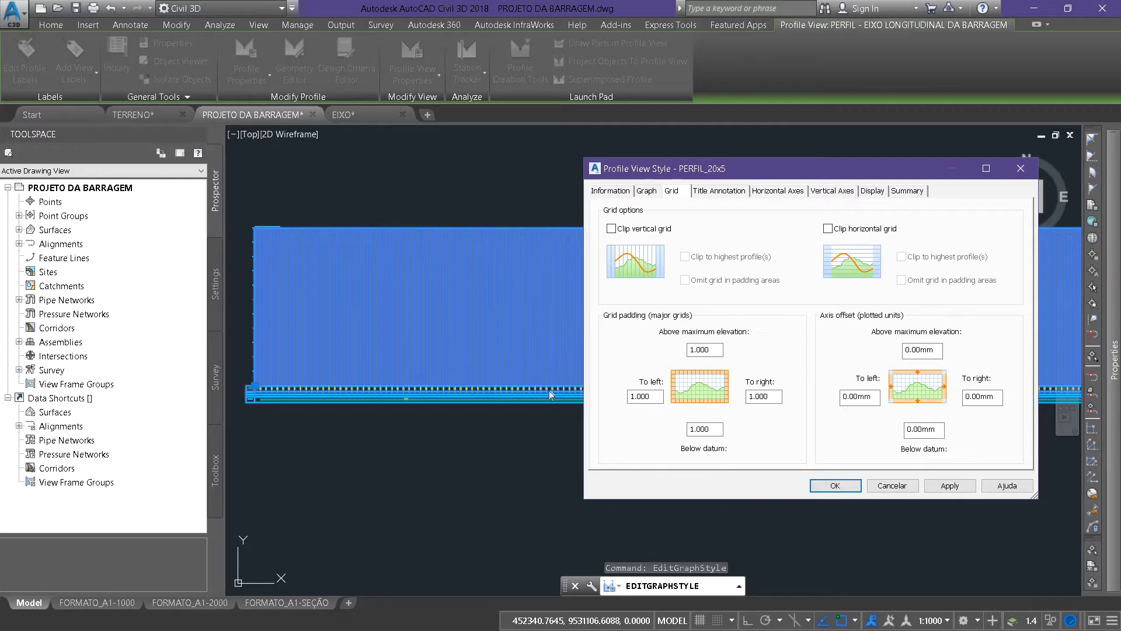
{"action": "left_click", "coordinate": [611, 231]}
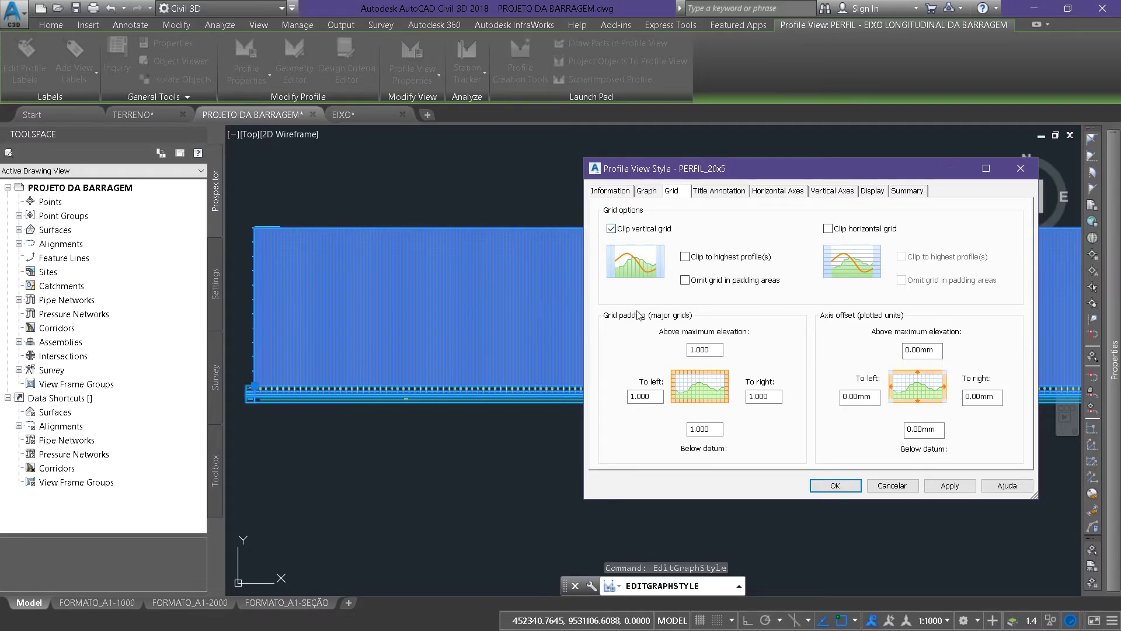
{"action": "left_click", "coordinate": [684, 257]}
{"action": "left_click", "coordinate": [685, 280]}
{"action": "left_click", "coordinate": [828, 229]}
{"action": "left_click", "coordinate": [901, 257]}
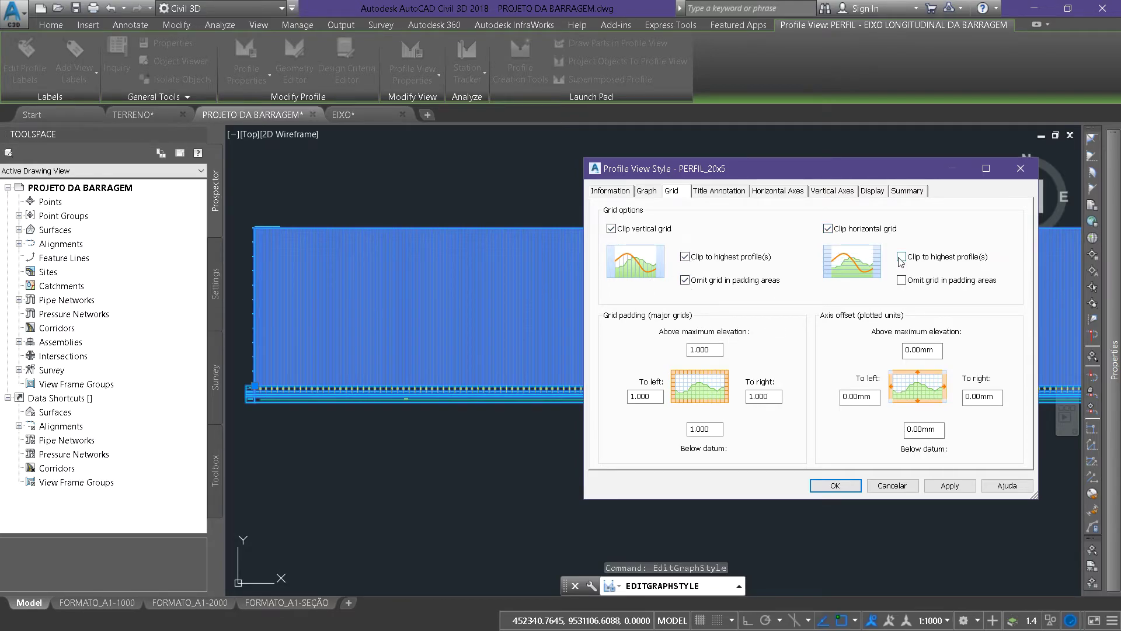
{"action": "left_click", "coordinate": [901, 280]}
{"action": "left_click", "coordinate": [952, 486]}
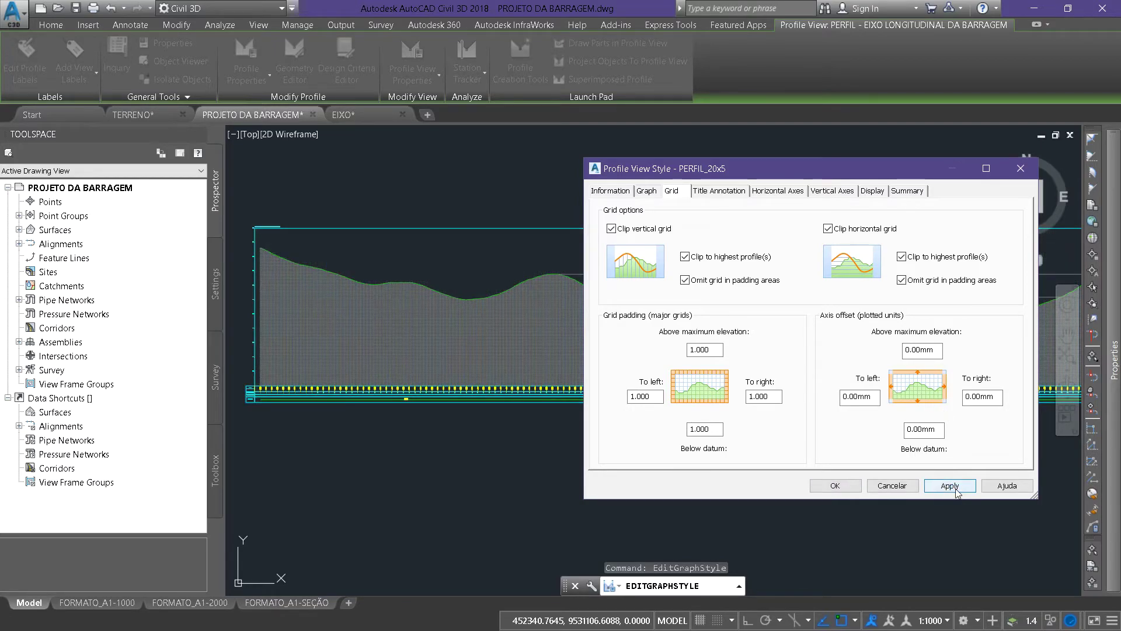
- Set the minor tick interval to 20 m on both the top and bottom horizontal axes and apply it
{"action": "left_click_drag", "start_coordinate": [873, 178], "coordinate": [810, 163]}
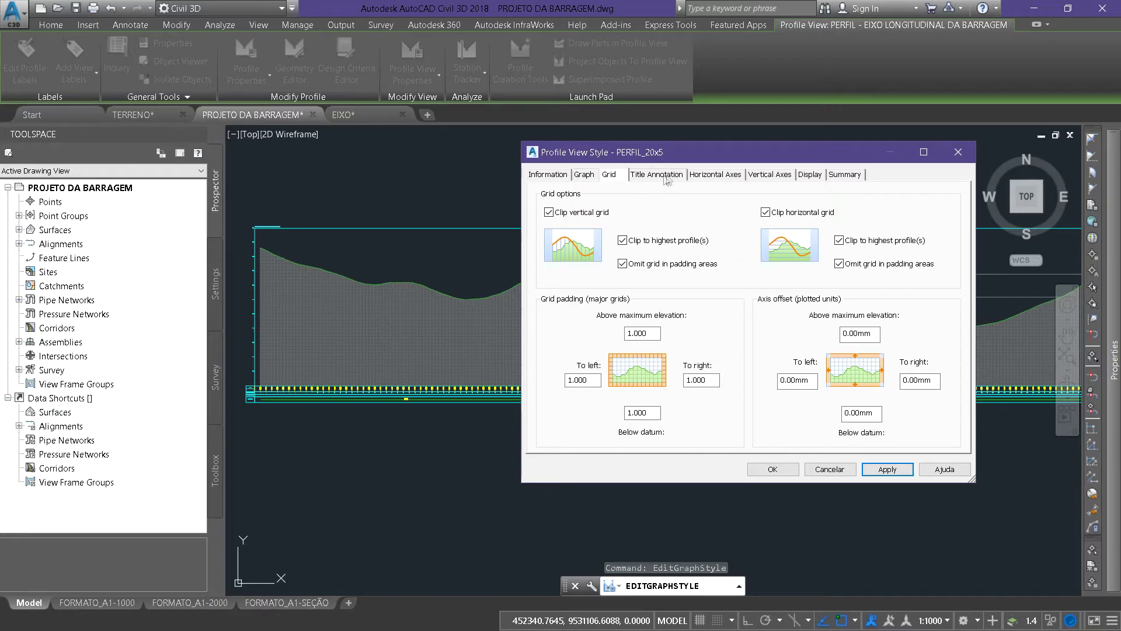
{"action": "left_click", "coordinate": [717, 174]}
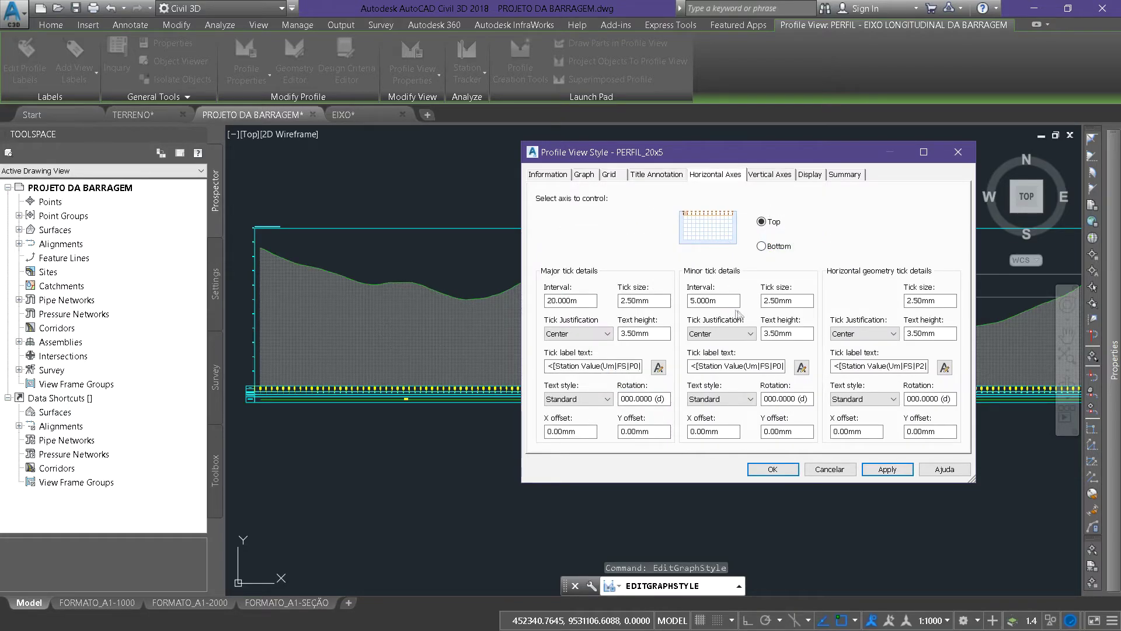
{"action": "double_click", "coordinate": [712, 300]}
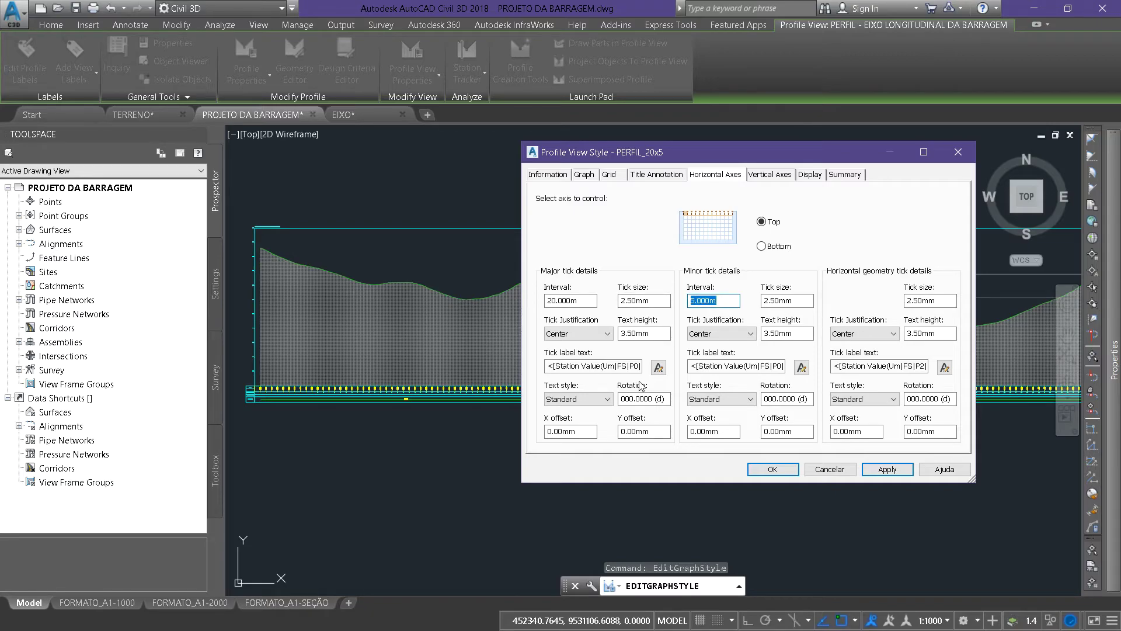
{"action": "type", "text": "20"}
{"action": "left_click", "coordinate": [791, 300]}
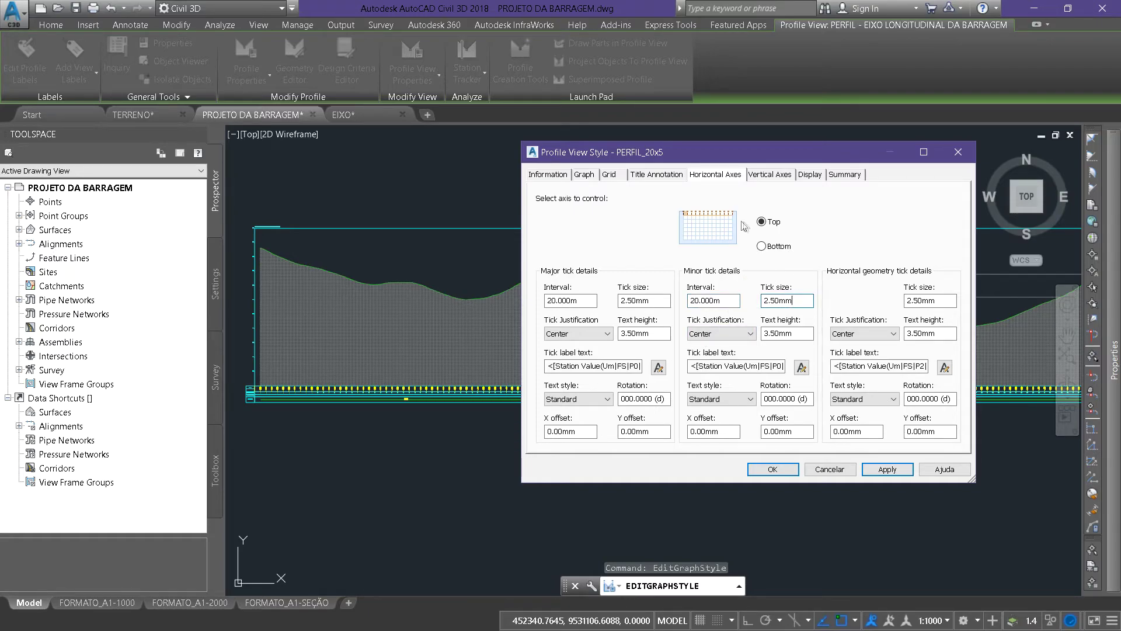
{"action": "left_click", "coordinate": [761, 246]}
{"action": "double_click", "coordinate": [712, 301]}
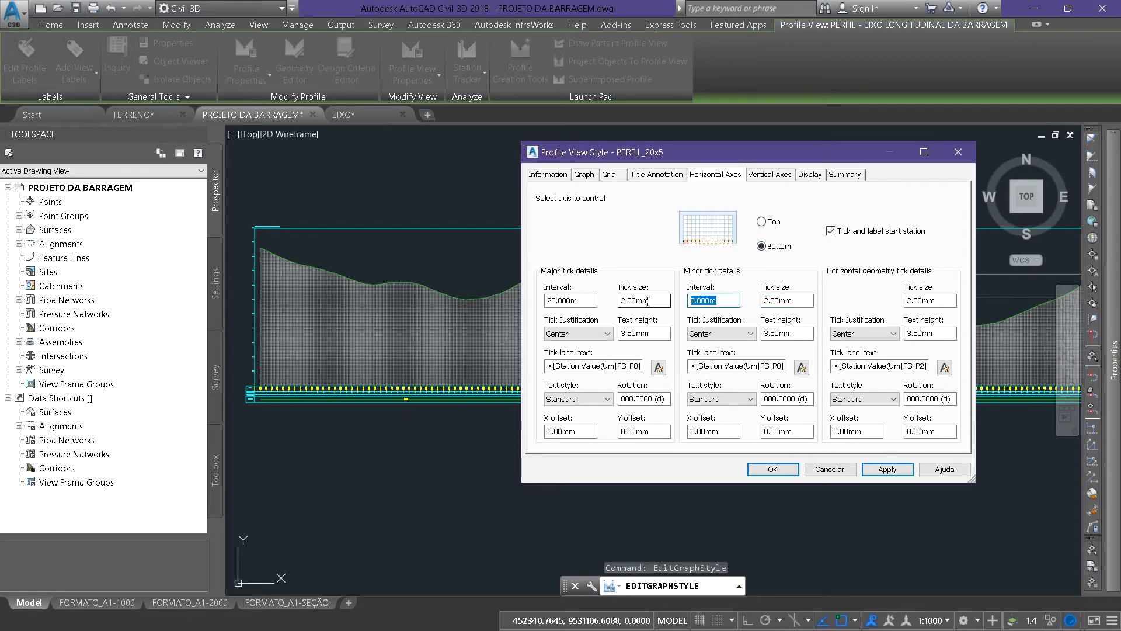
{"action": "type", "text": "20"}
{"action": "left_click", "coordinate": [885, 470]}
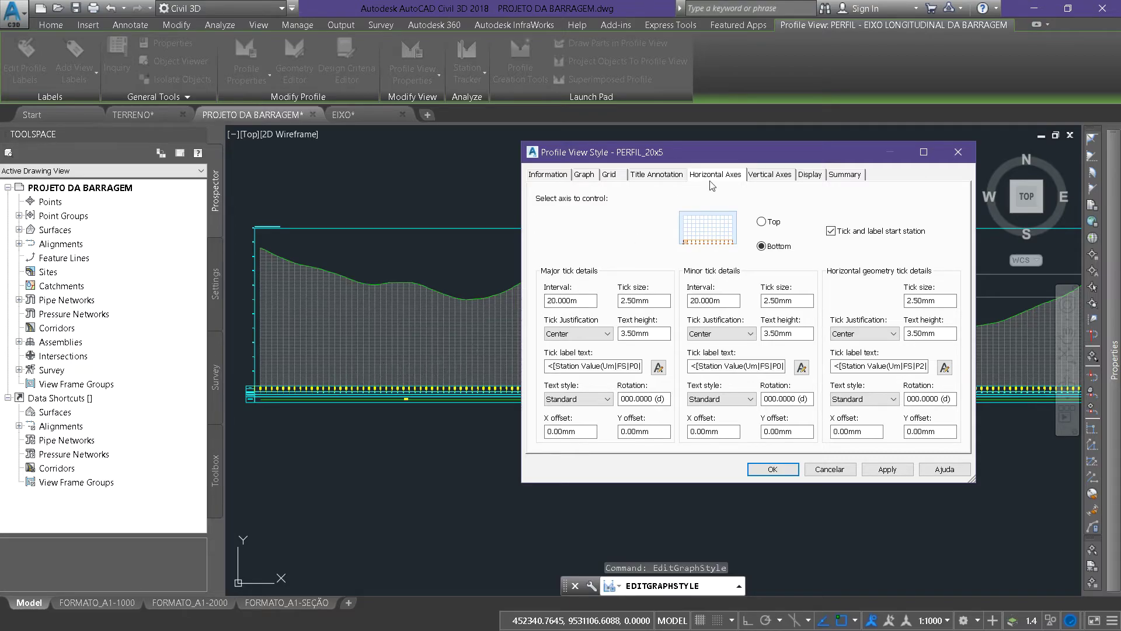
- Set the right vertical axis's minor and major tick intervals to 2 m
{"action": "left_click", "coordinate": [768, 175]}
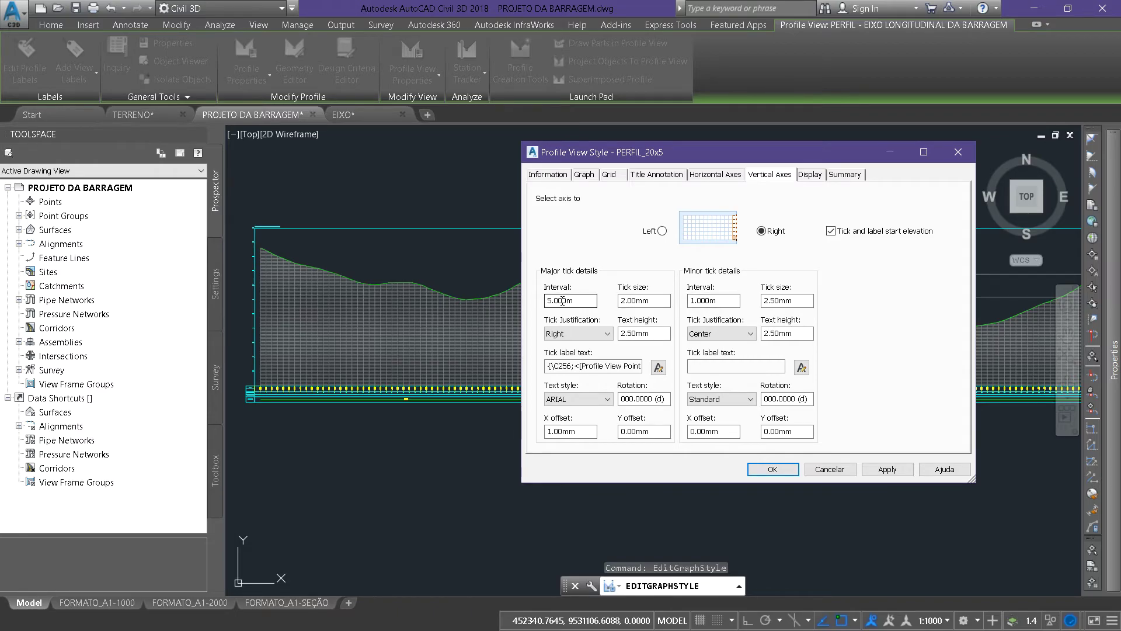
{"action": "left_click", "coordinate": [726, 301]}
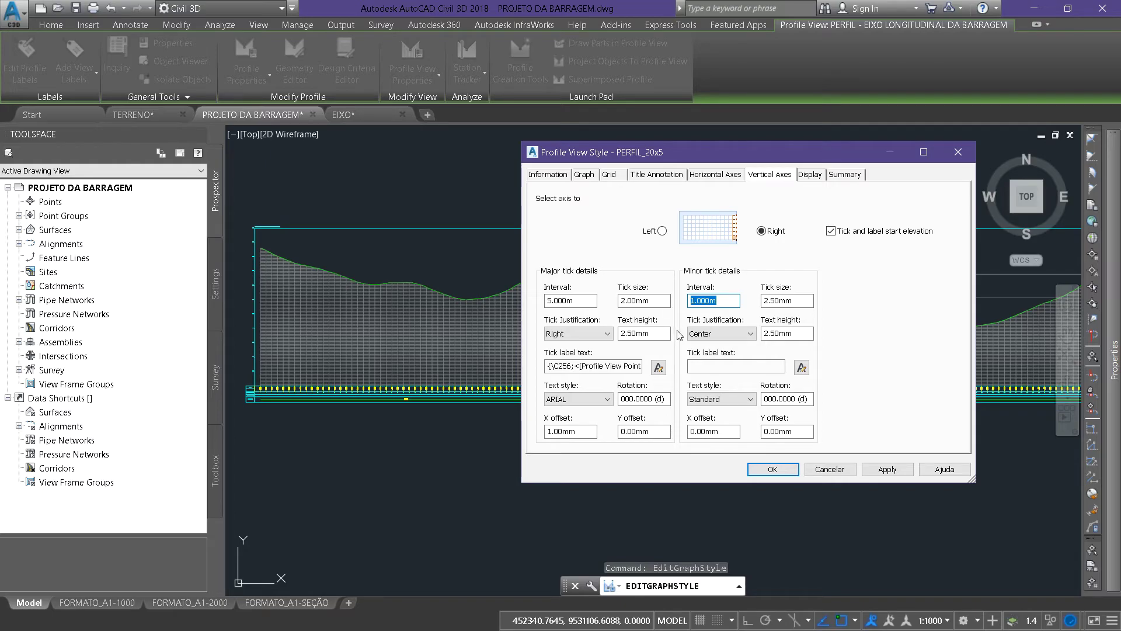
{"action": "type", "text": "2"}
{"action": "left_click", "coordinate": [572, 299]}
{"action": "type", "text": "2"}
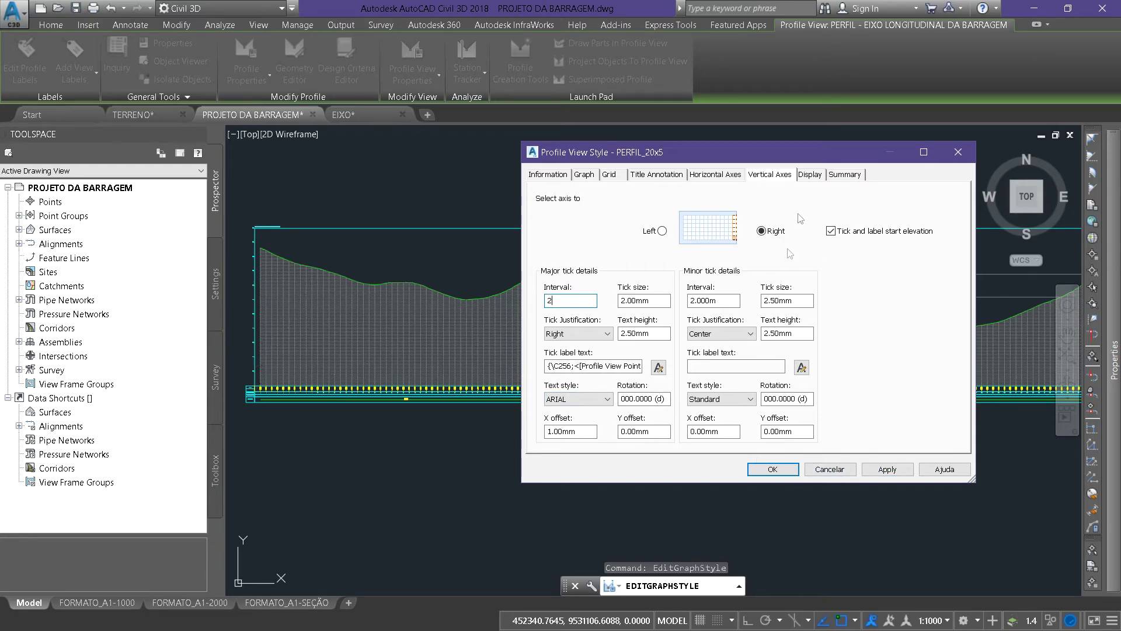
{"action": "left_click", "coordinate": [775, 233]}
- Set the left vertical axis's major and minor tick intervals to 2 m, then apply and accept the style changes
{"action": "left_click", "coordinate": [662, 230]}
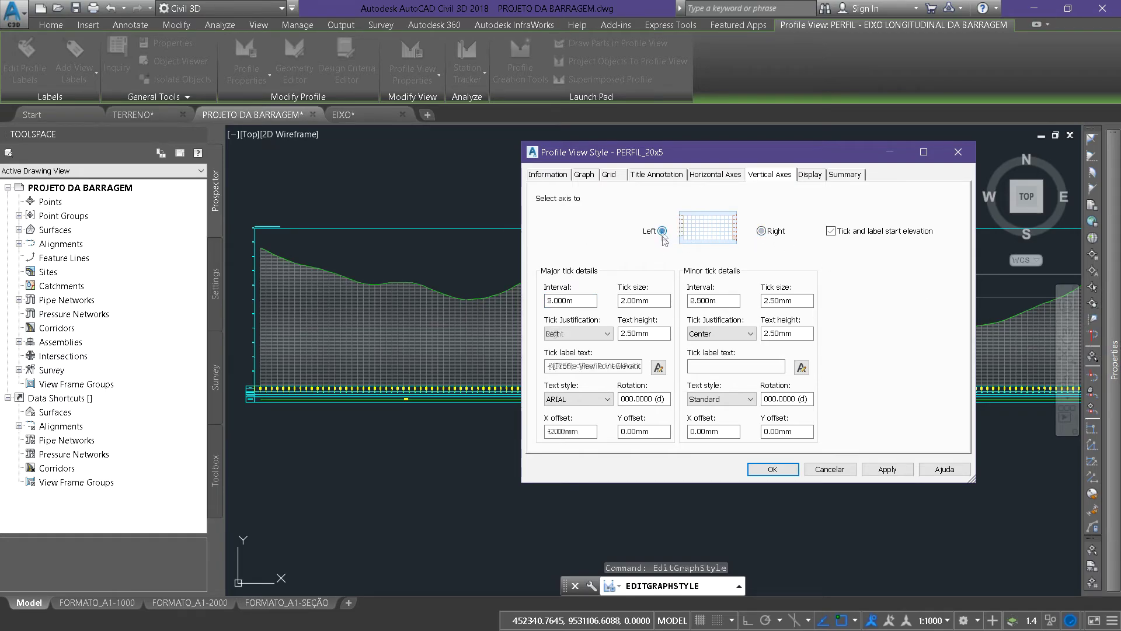
{"action": "double_click", "coordinate": [589, 301]}
{"action": "type", "text": "2"}
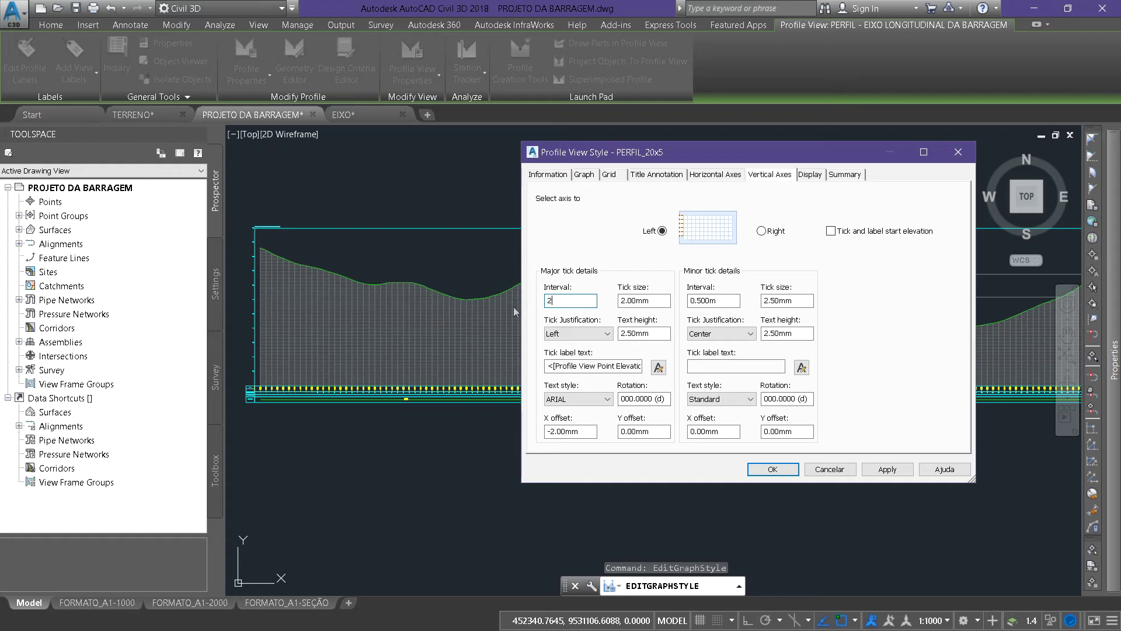
{"action": "double_click", "coordinate": [714, 301]}
{"action": "type", "text": "2"}
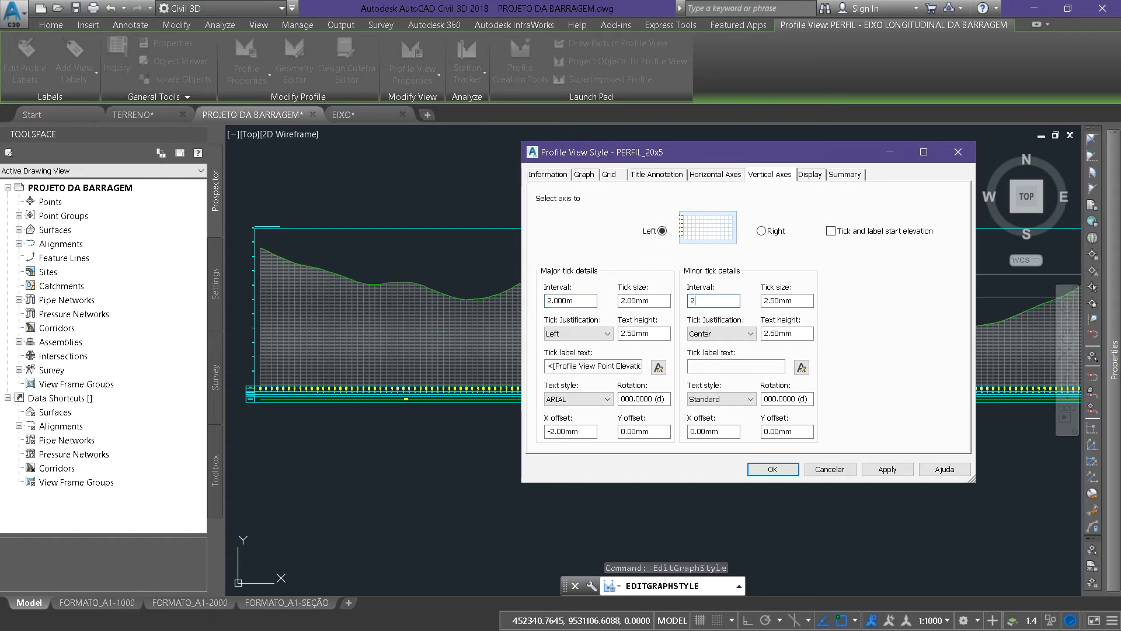
{"action": "left_click", "coordinate": [881, 471]}
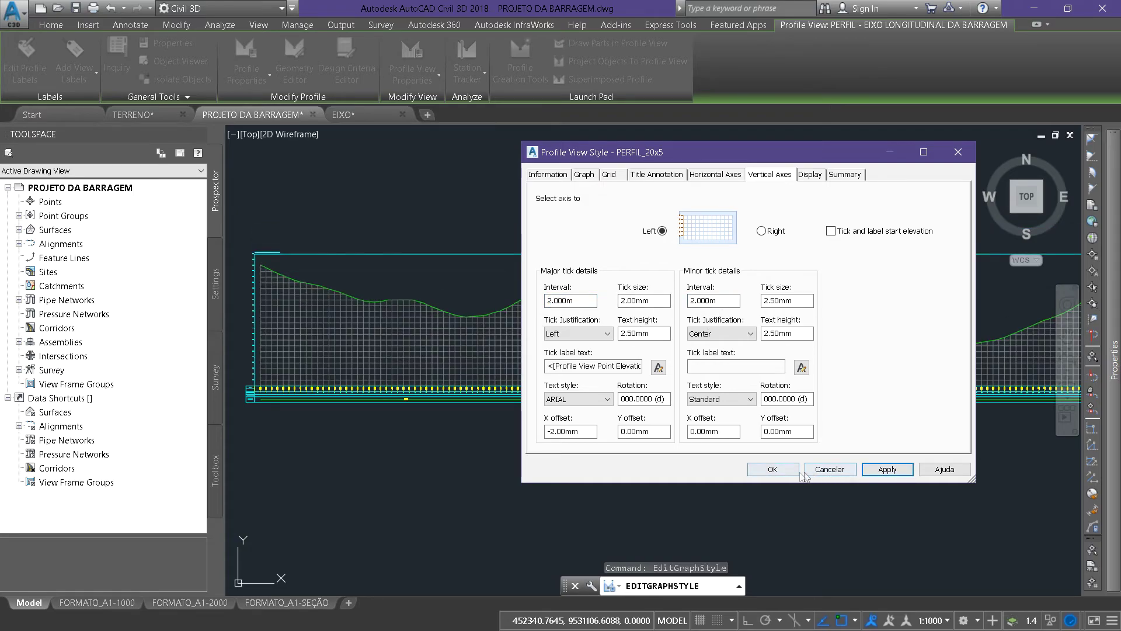
{"action": "left_click", "coordinate": [773, 469]}
{"action": "key", "text": "Escape"}
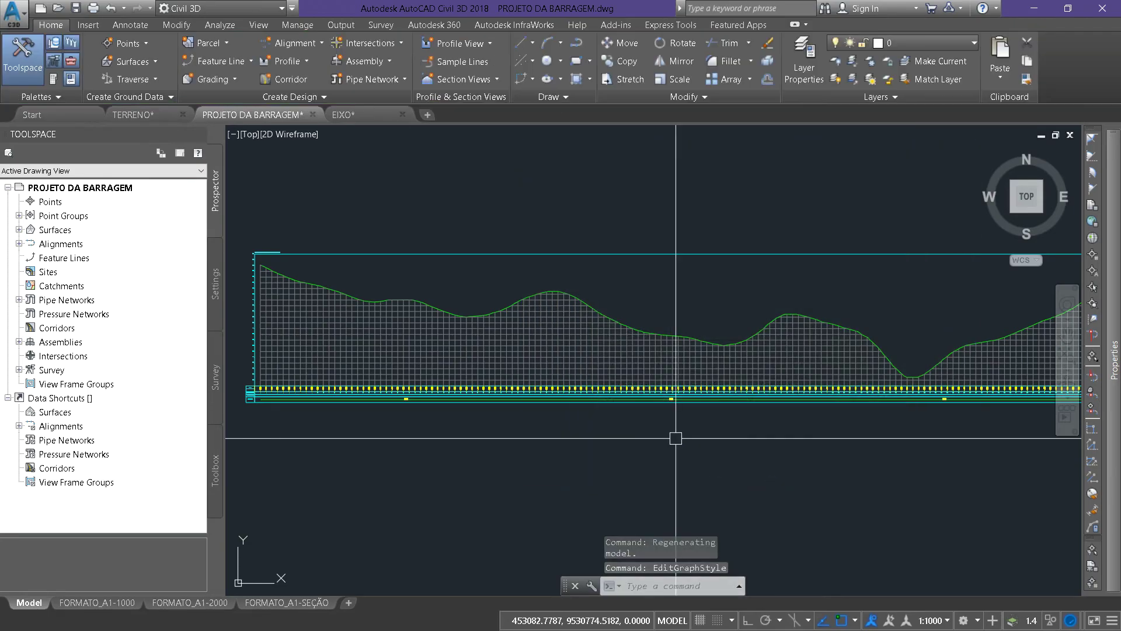
- Examine the profile view's revised grid, elevation labels and station bands at its starting end
{"action": "scroll", "coordinate": [672, 439], "scroll_direction": "down", "scroll_amount": 3}
{"action": "scroll", "coordinate": [533, 420], "scroll_direction": "up", "scroll_amount": 8}
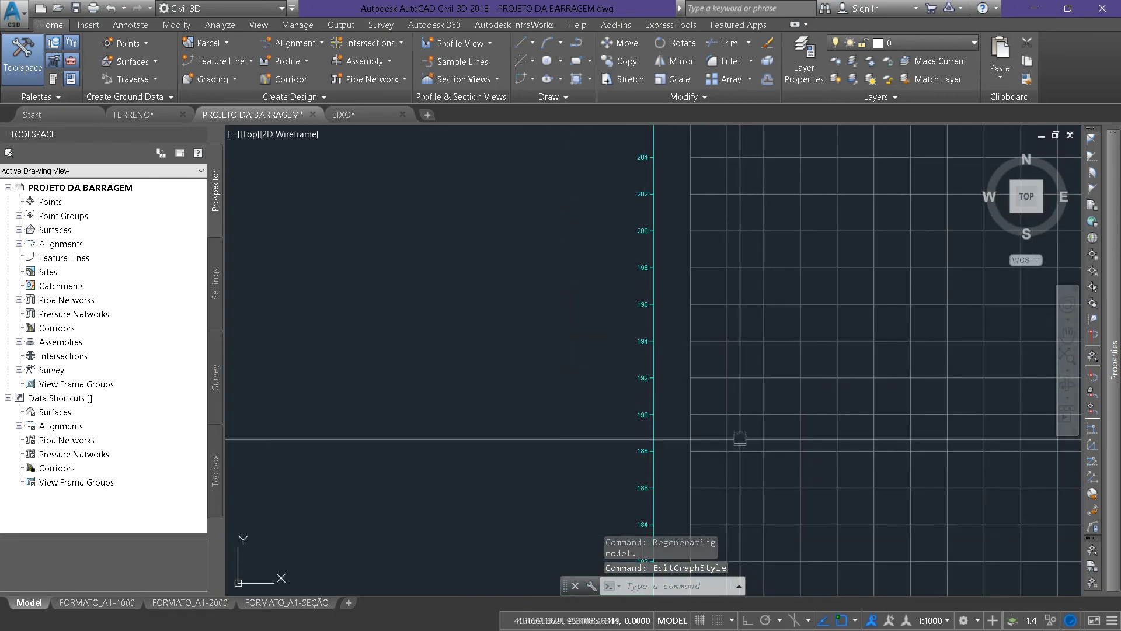
{"action": "scroll", "coordinate": [738, 440], "scroll_direction": "up", "scroll_amount": 4}
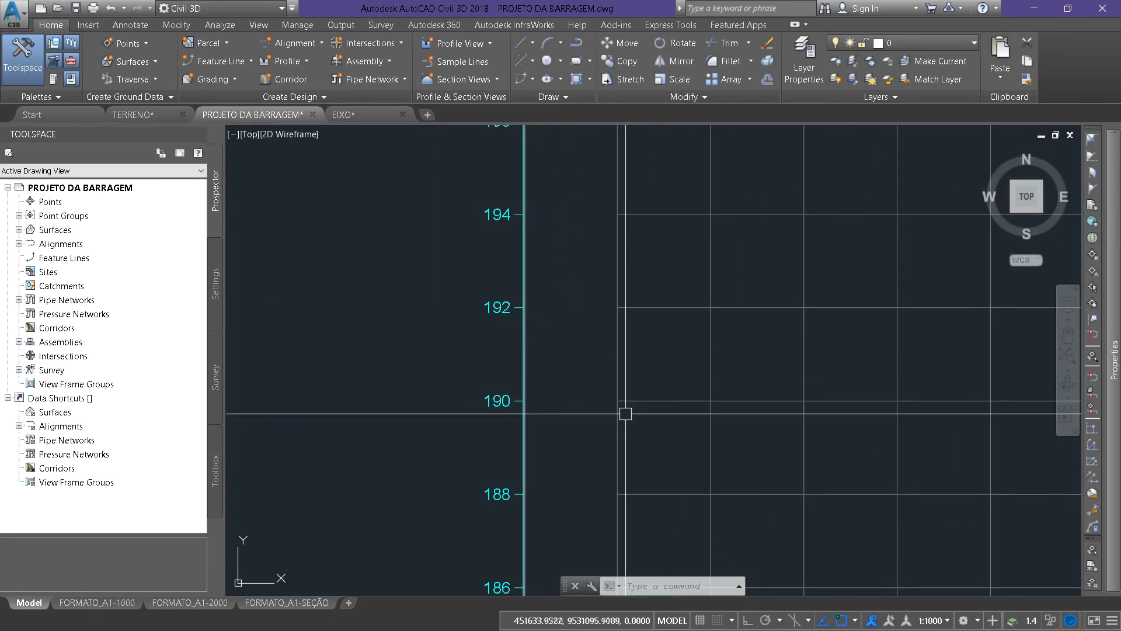
{"action": "scroll", "coordinate": [623, 397], "scroll_direction": "down", "scroll_amount": 5}
{"action": "scroll", "coordinate": [597, 442], "scroll_direction": "up", "scroll_amount": 8}
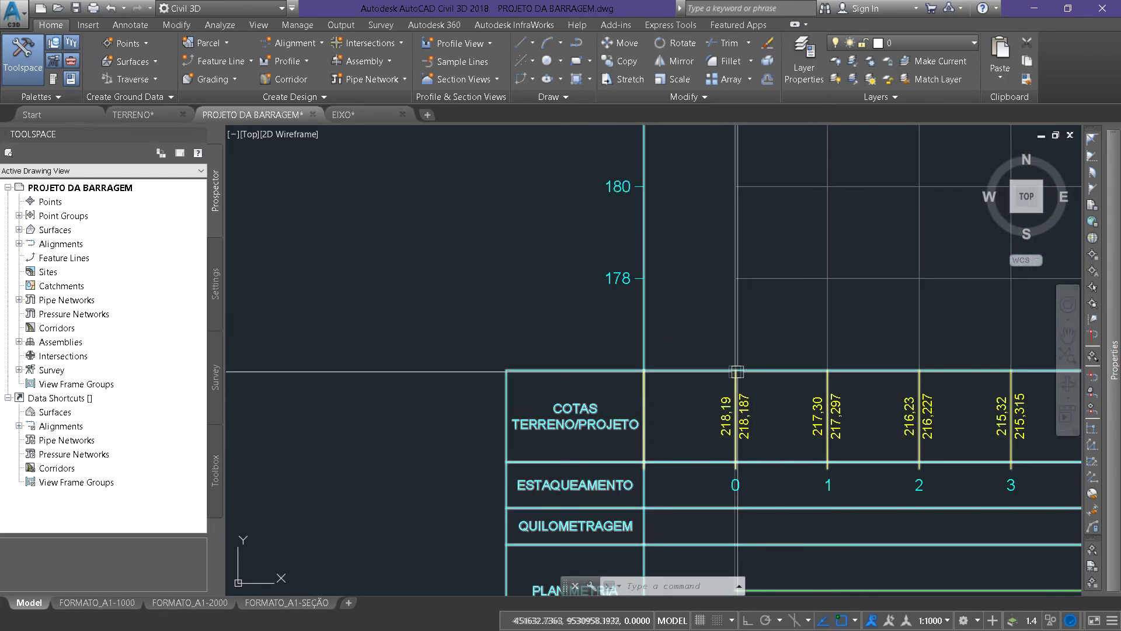
{"action": "scroll", "coordinate": [823, 373], "scroll_direction": "down", "scroll_amount": 2}
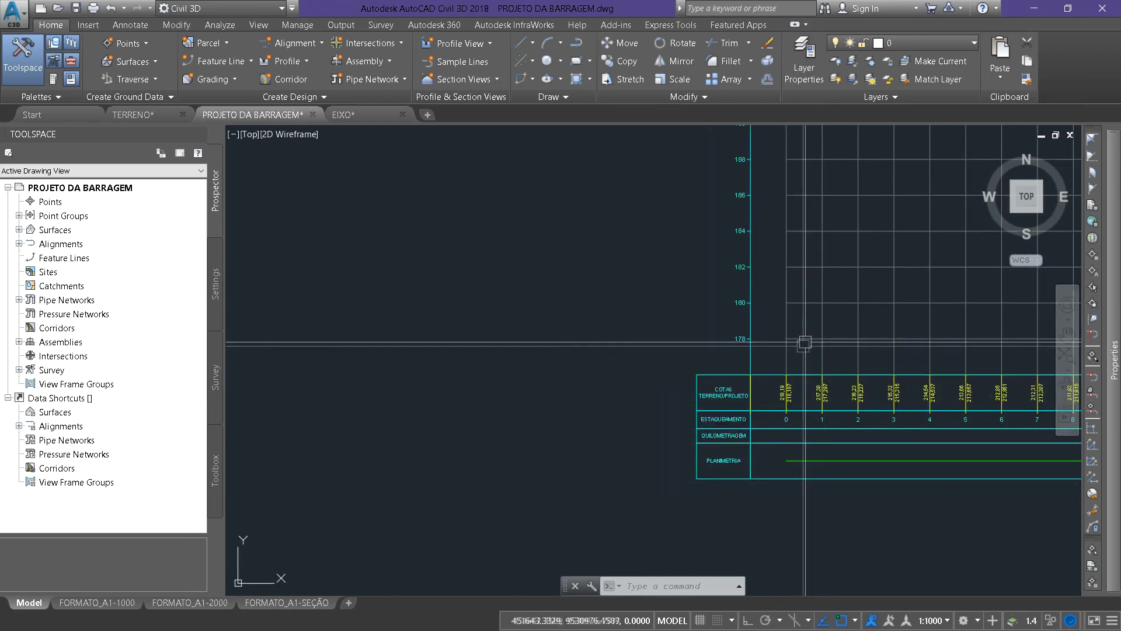
{"action": "scroll", "coordinate": [795, 353], "scroll_direction": "up", "scroll_amount": 2}
{"action": "scroll", "coordinate": [518, 362], "scroll_direction": "down", "scroll_amount": 10}
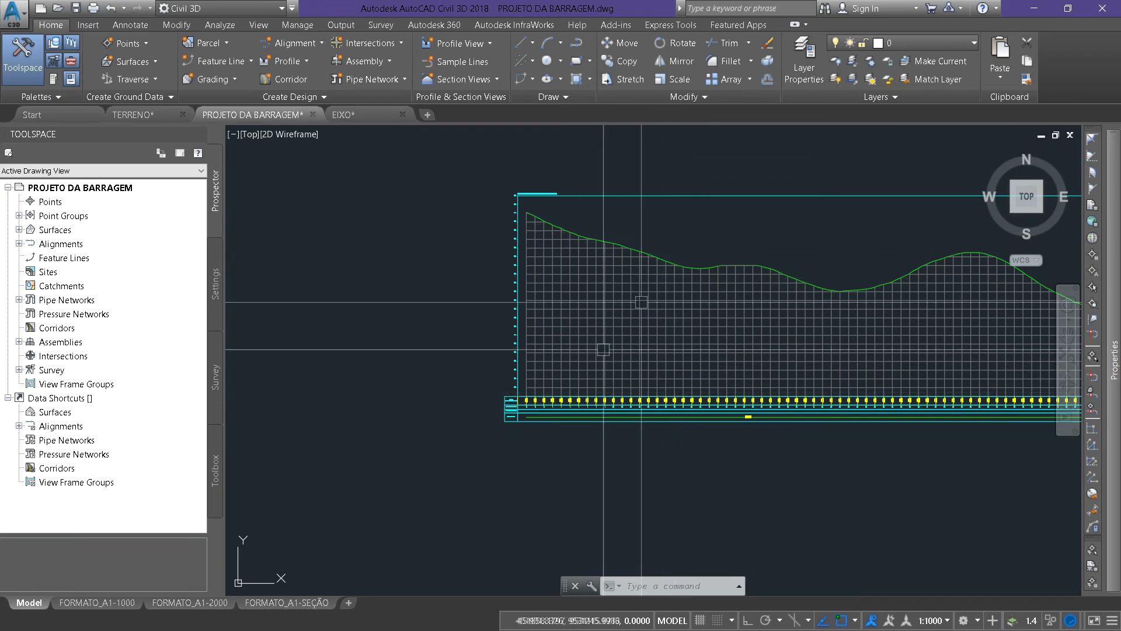
{"action": "scroll", "coordinate": [528, 403], "scroll_direction": "up", "scroll_amount": 5}
{"action": "mouse_move", "coordinate": [499, 330]}
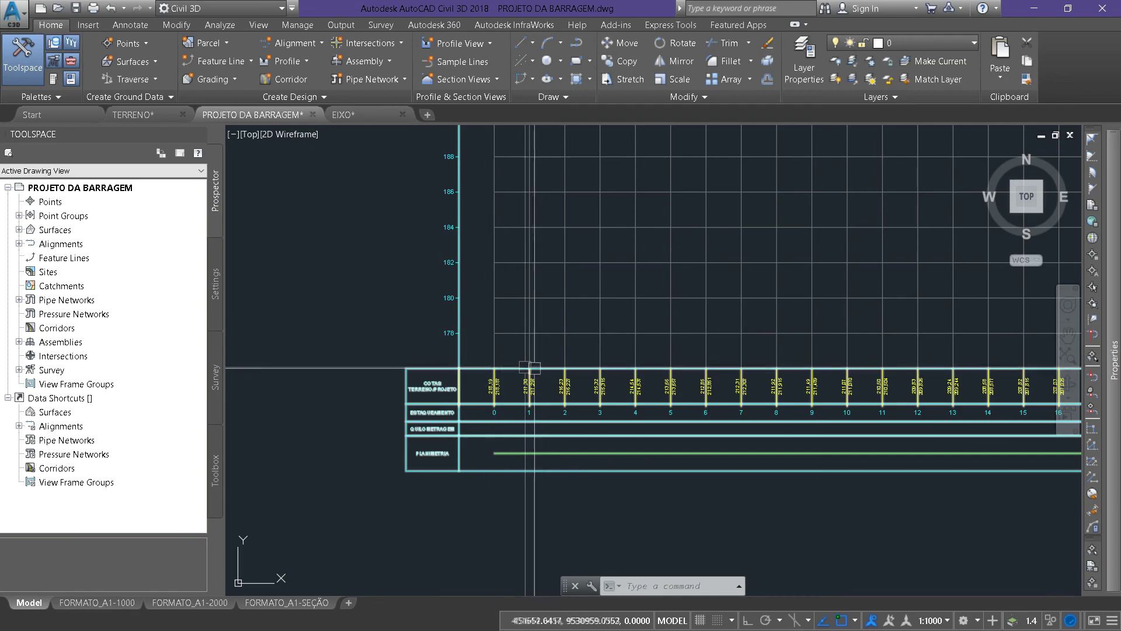
{"action": "scroll", "coordinate": [536, 368], "scroll_direction": "down", "scroll_amount": 5}
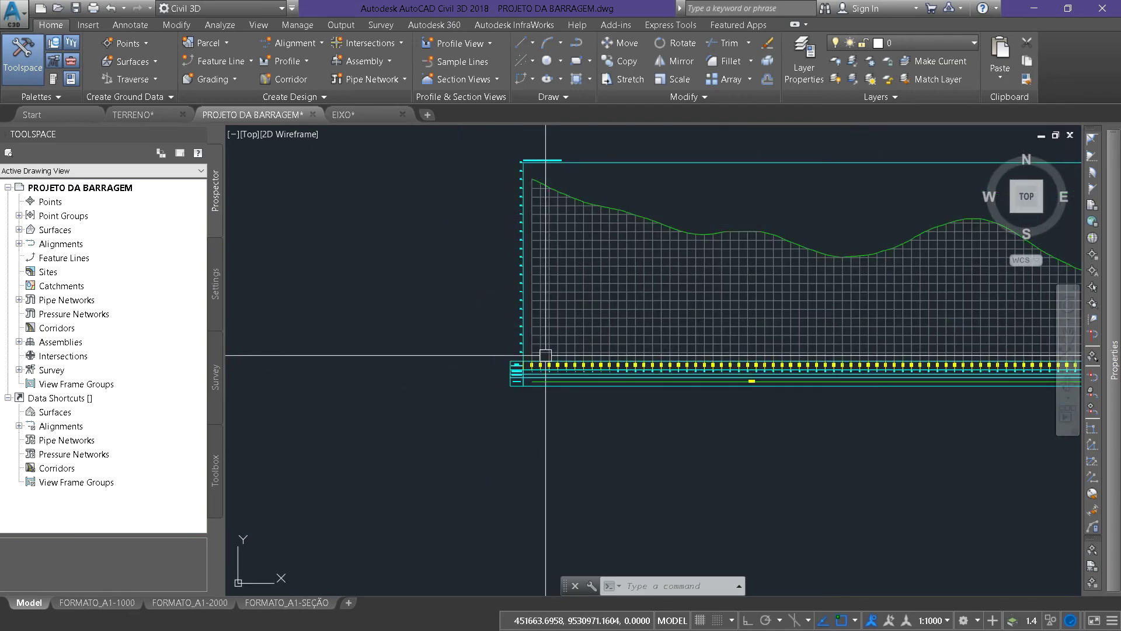
- Save the PROJETO DA BARRAGEM drawing
{"action": "scroll", "coordinate": [667, 326], "scroll_direction": "down", "scroll_amount": 4}
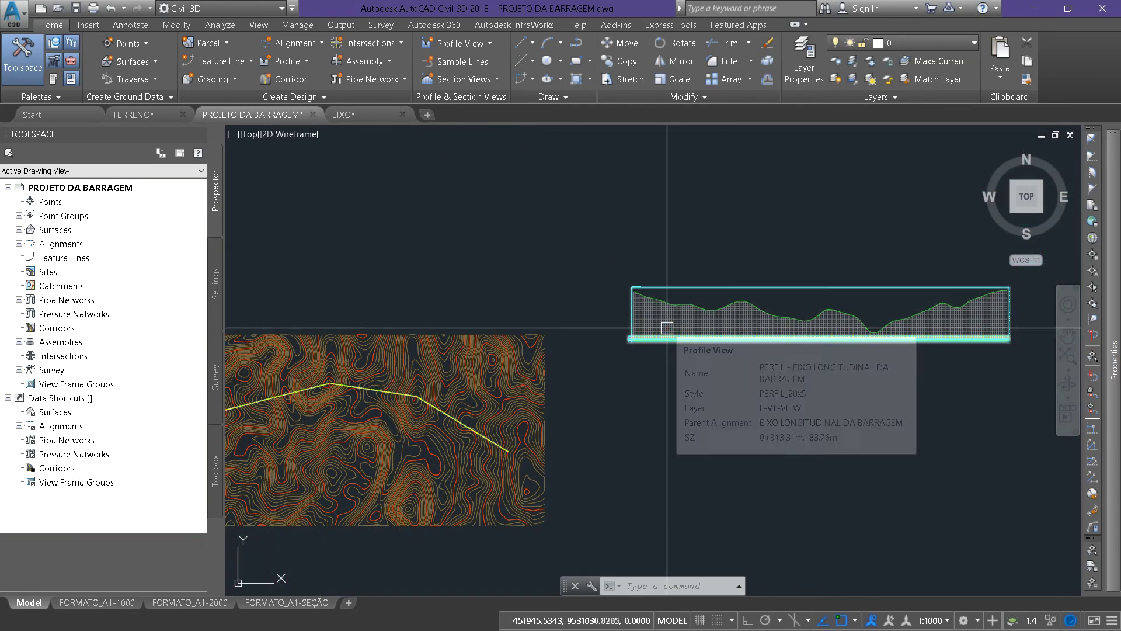
{"action": "middle_click_drag", "start_coordinate": [737, 352], "coordinate": [579, 367]}
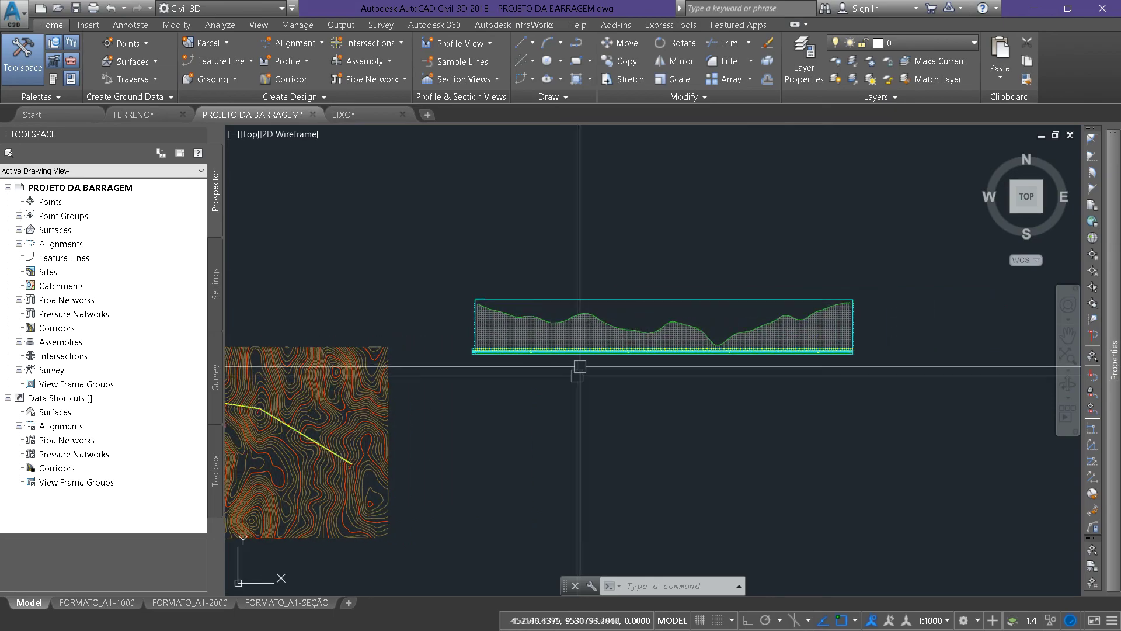
{"action": "key", "text": "ctrl+s"}
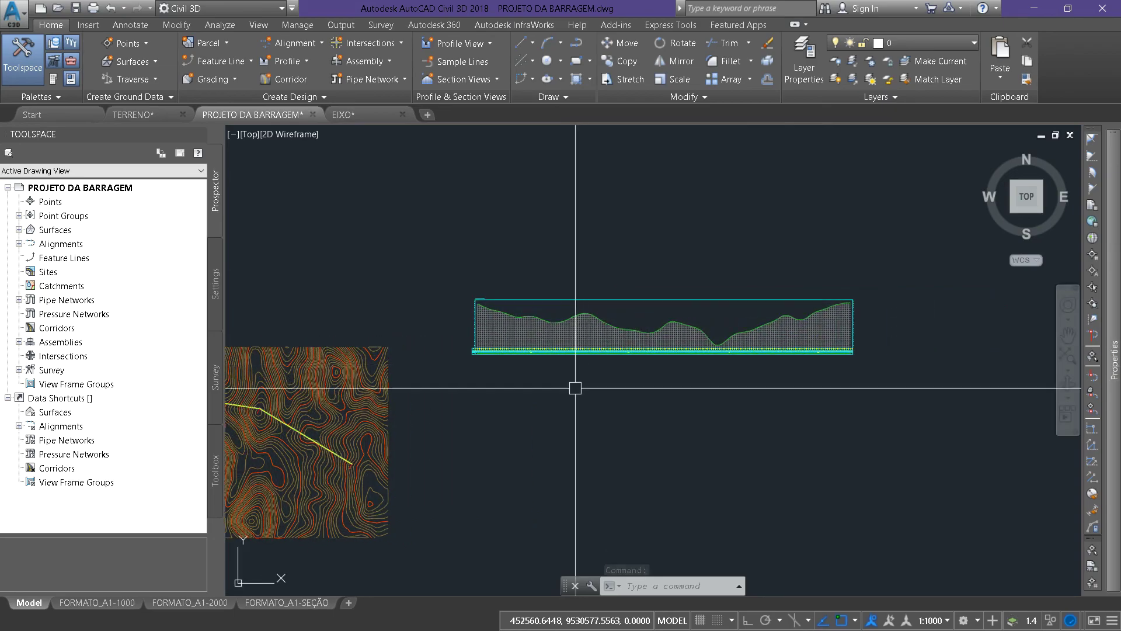